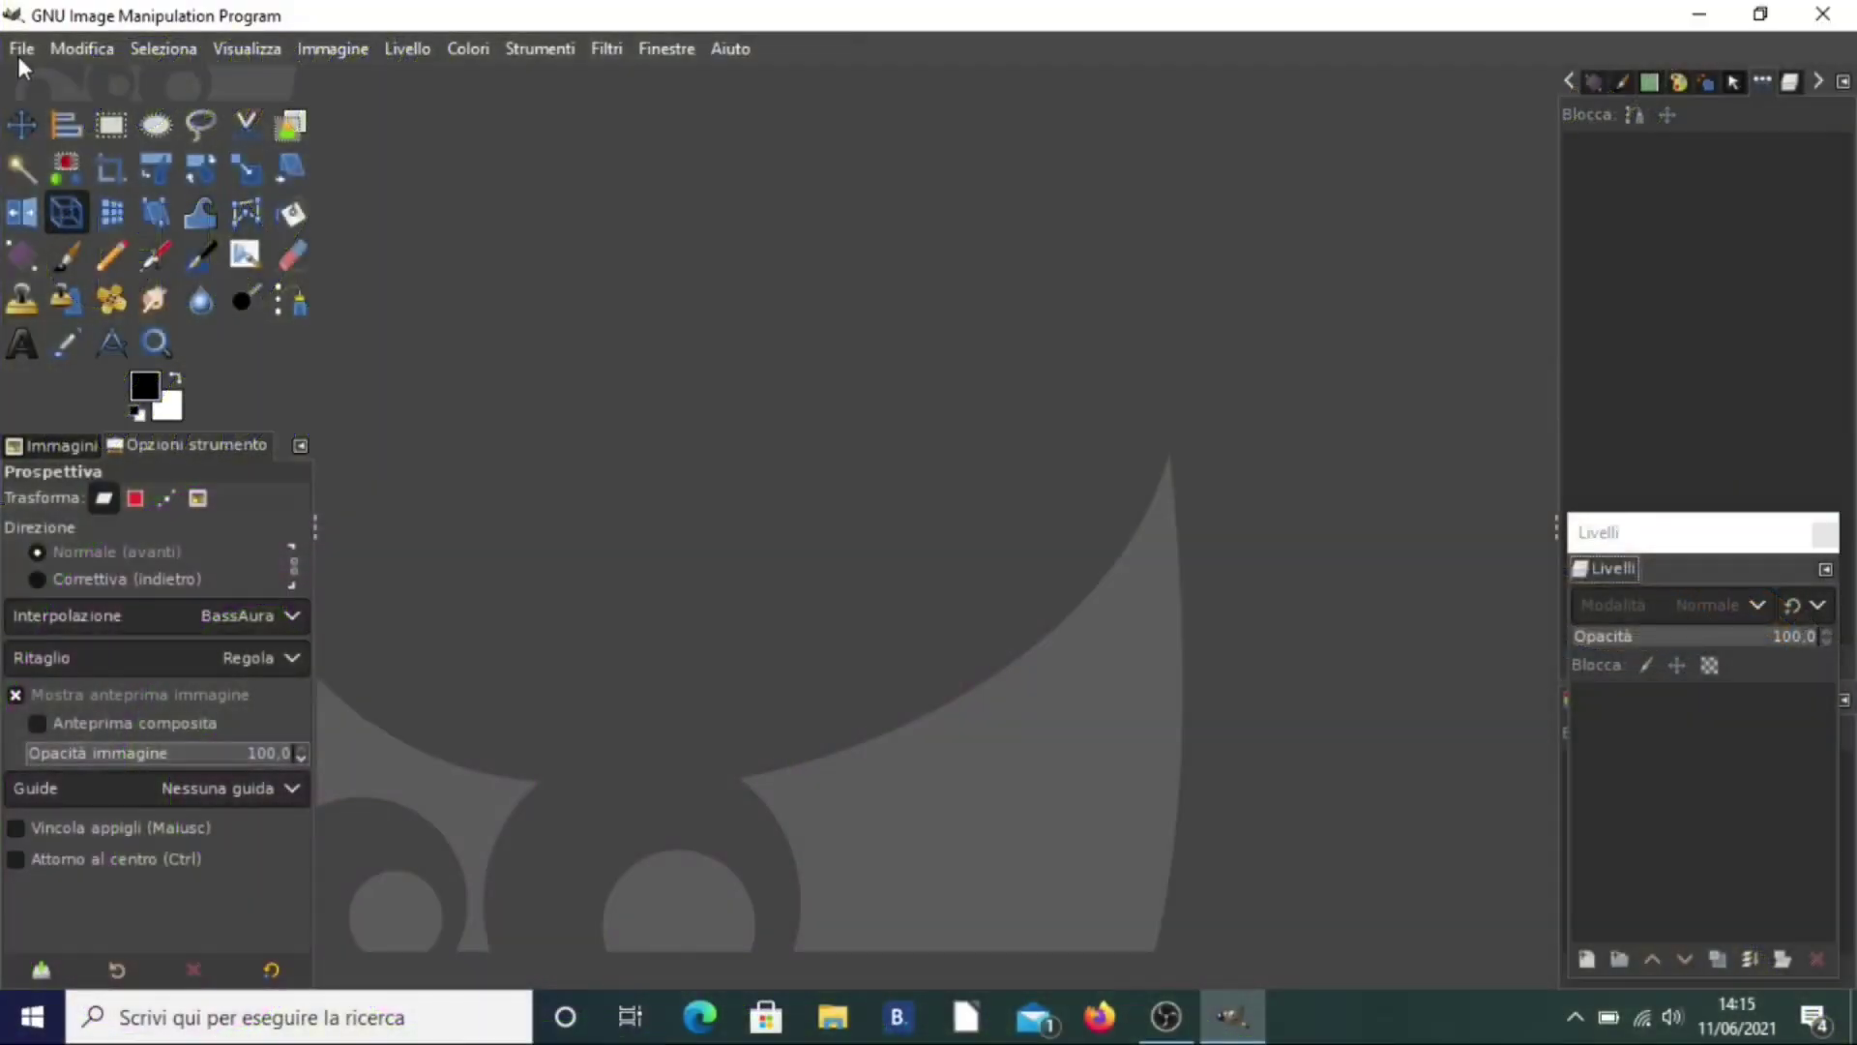
Create a new image at the default 1920×1080 px size via File > Nuova
left_click(19, 48)
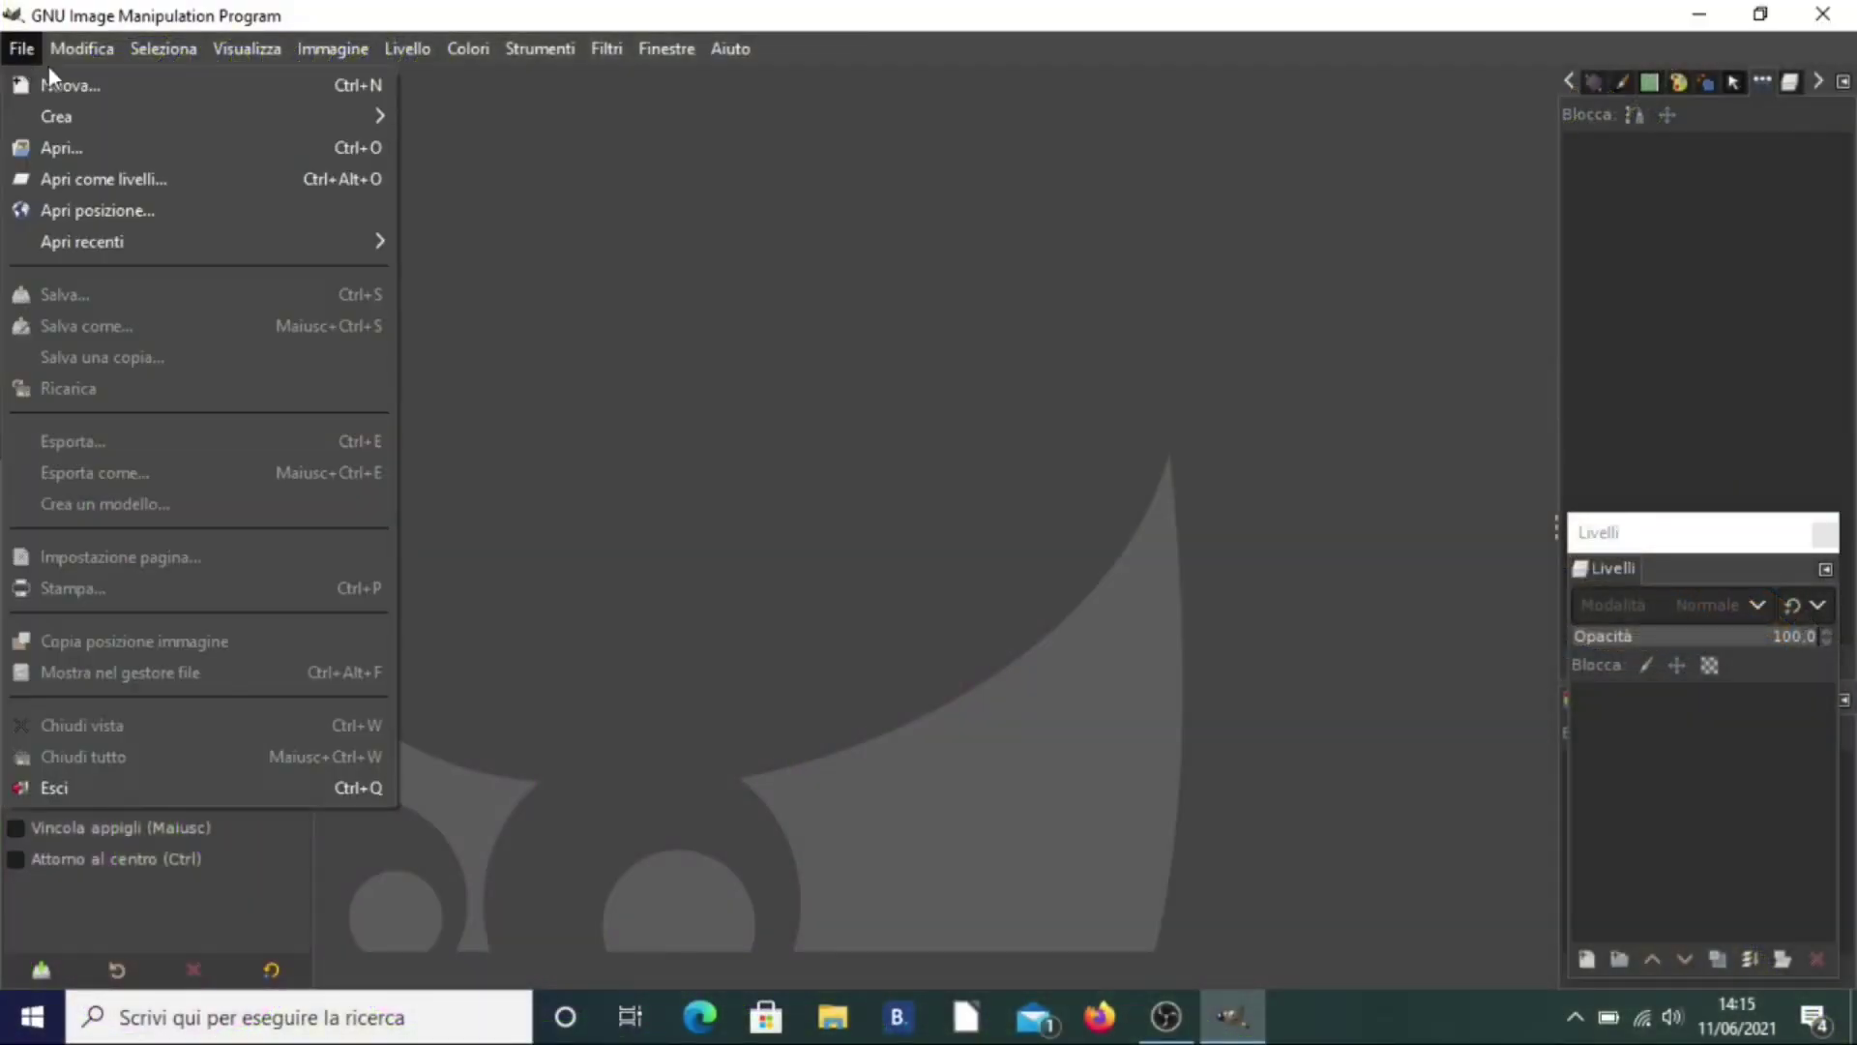
left_click(95, 85)
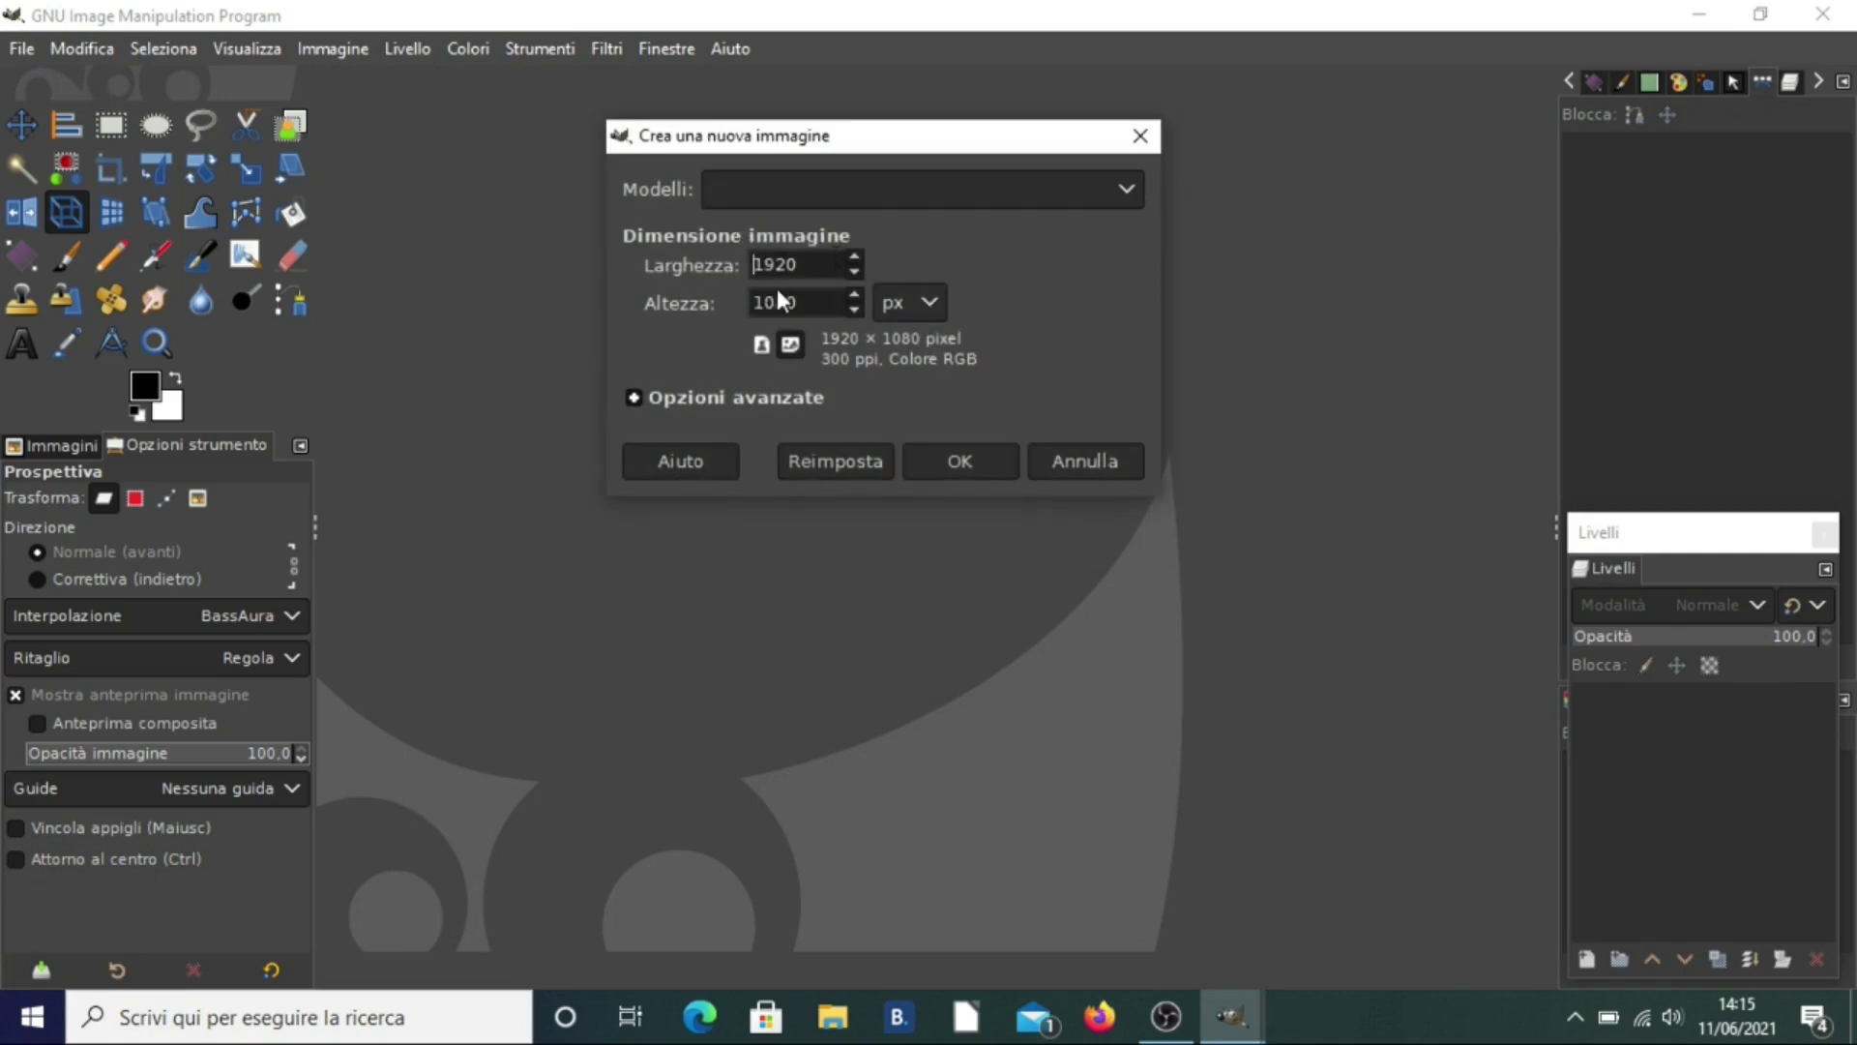
left_click(977, 456)
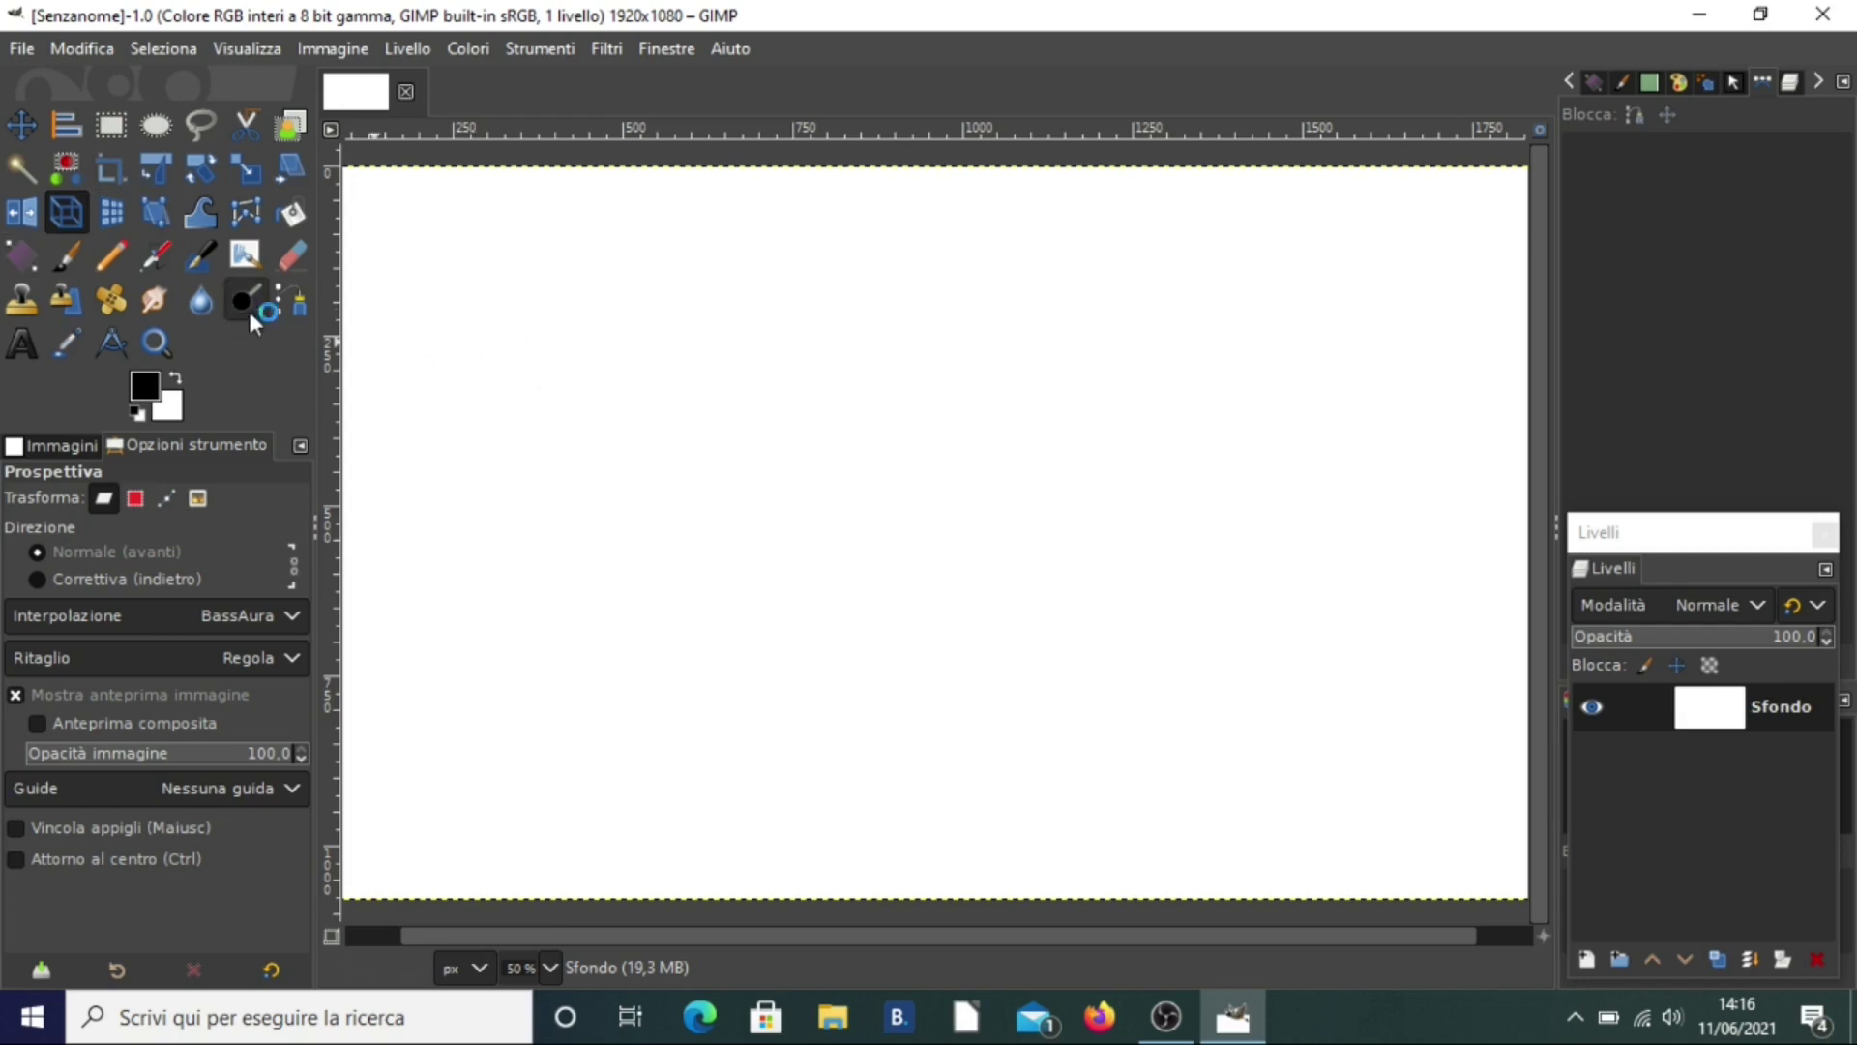
Add a text layer on the canvas reading 'Gimp 3d'
left_click(23, 344)
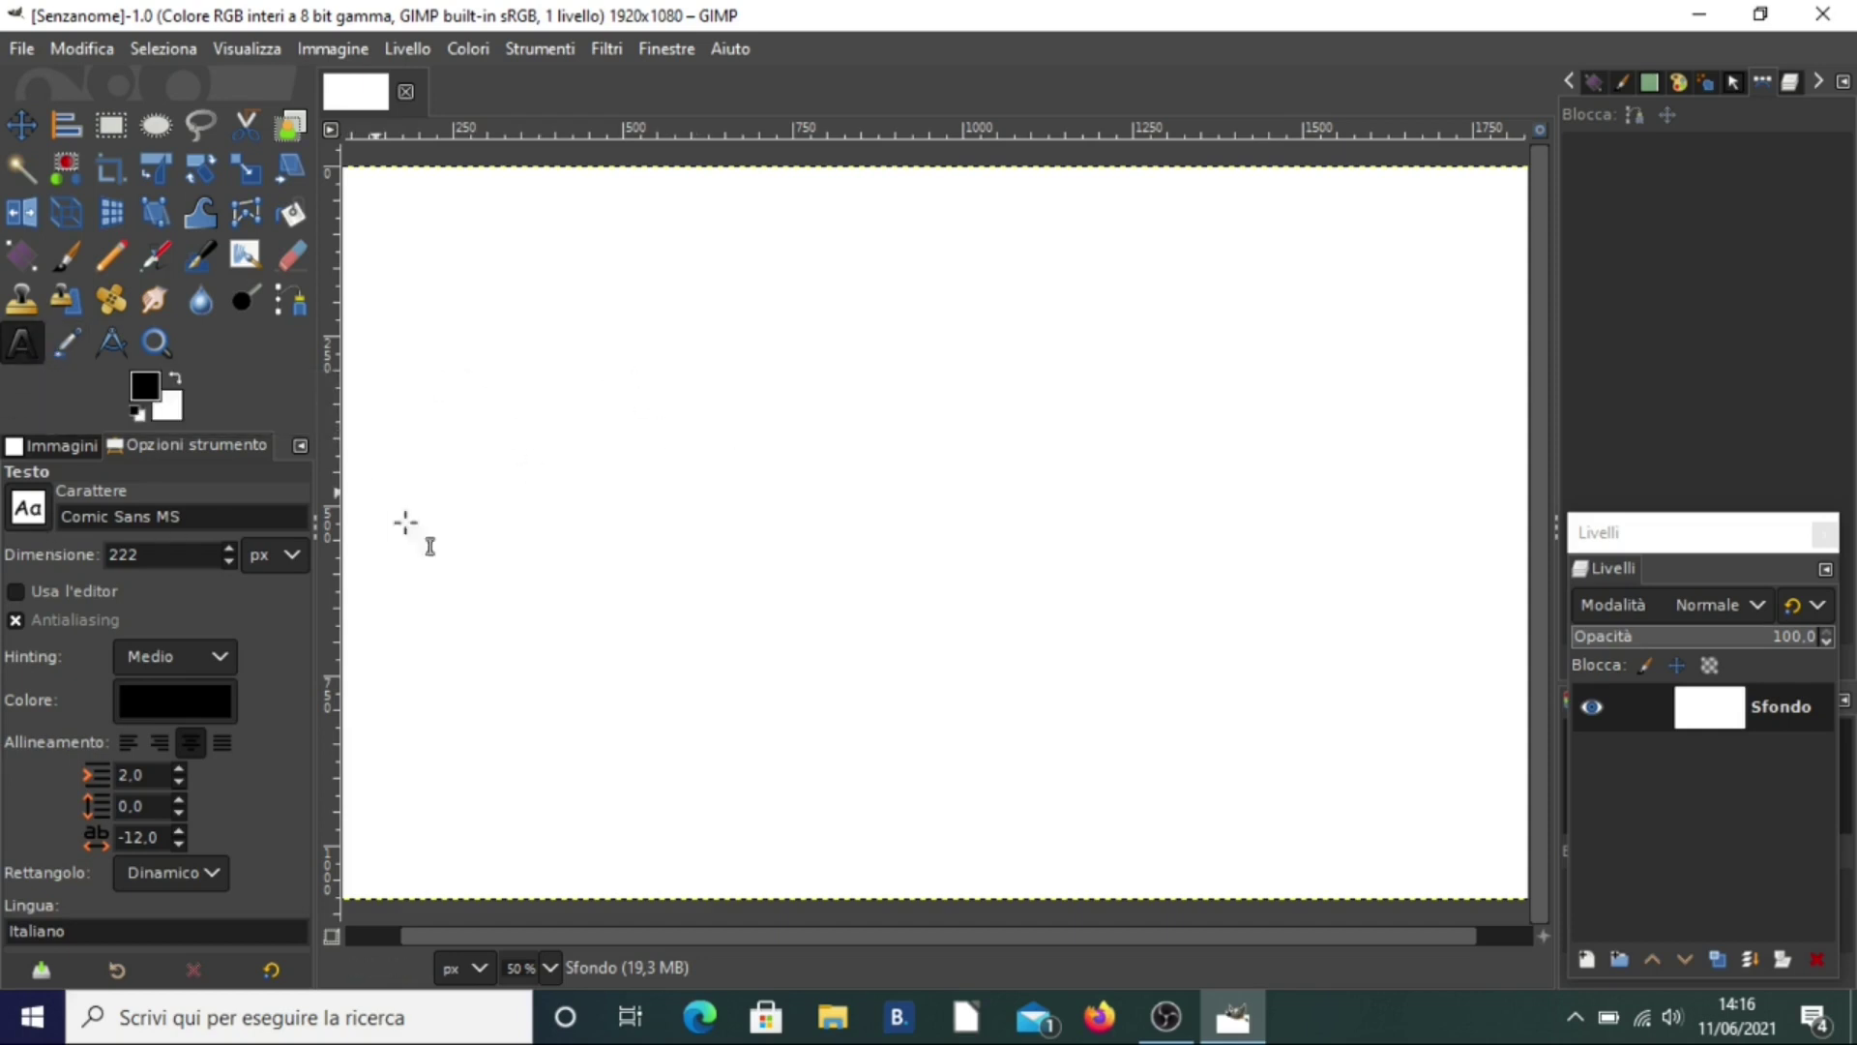
left_click(675, 451)
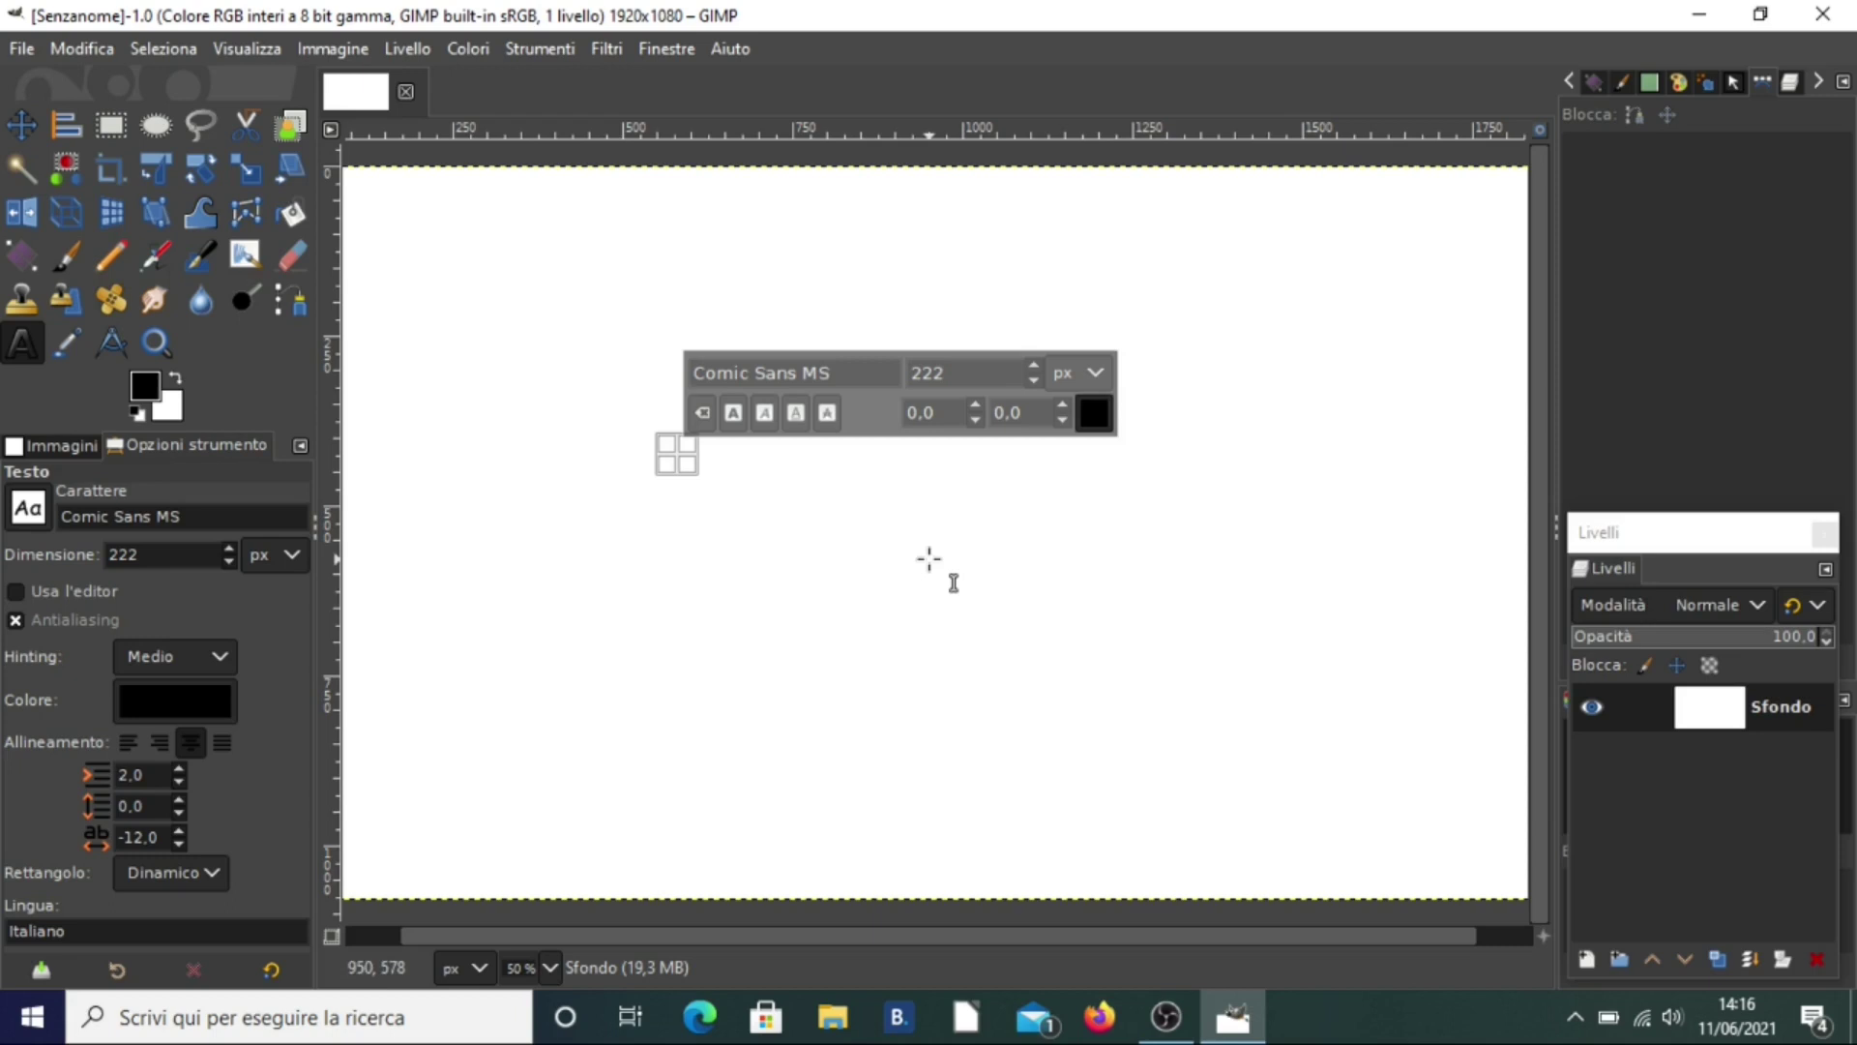
type("Gim")
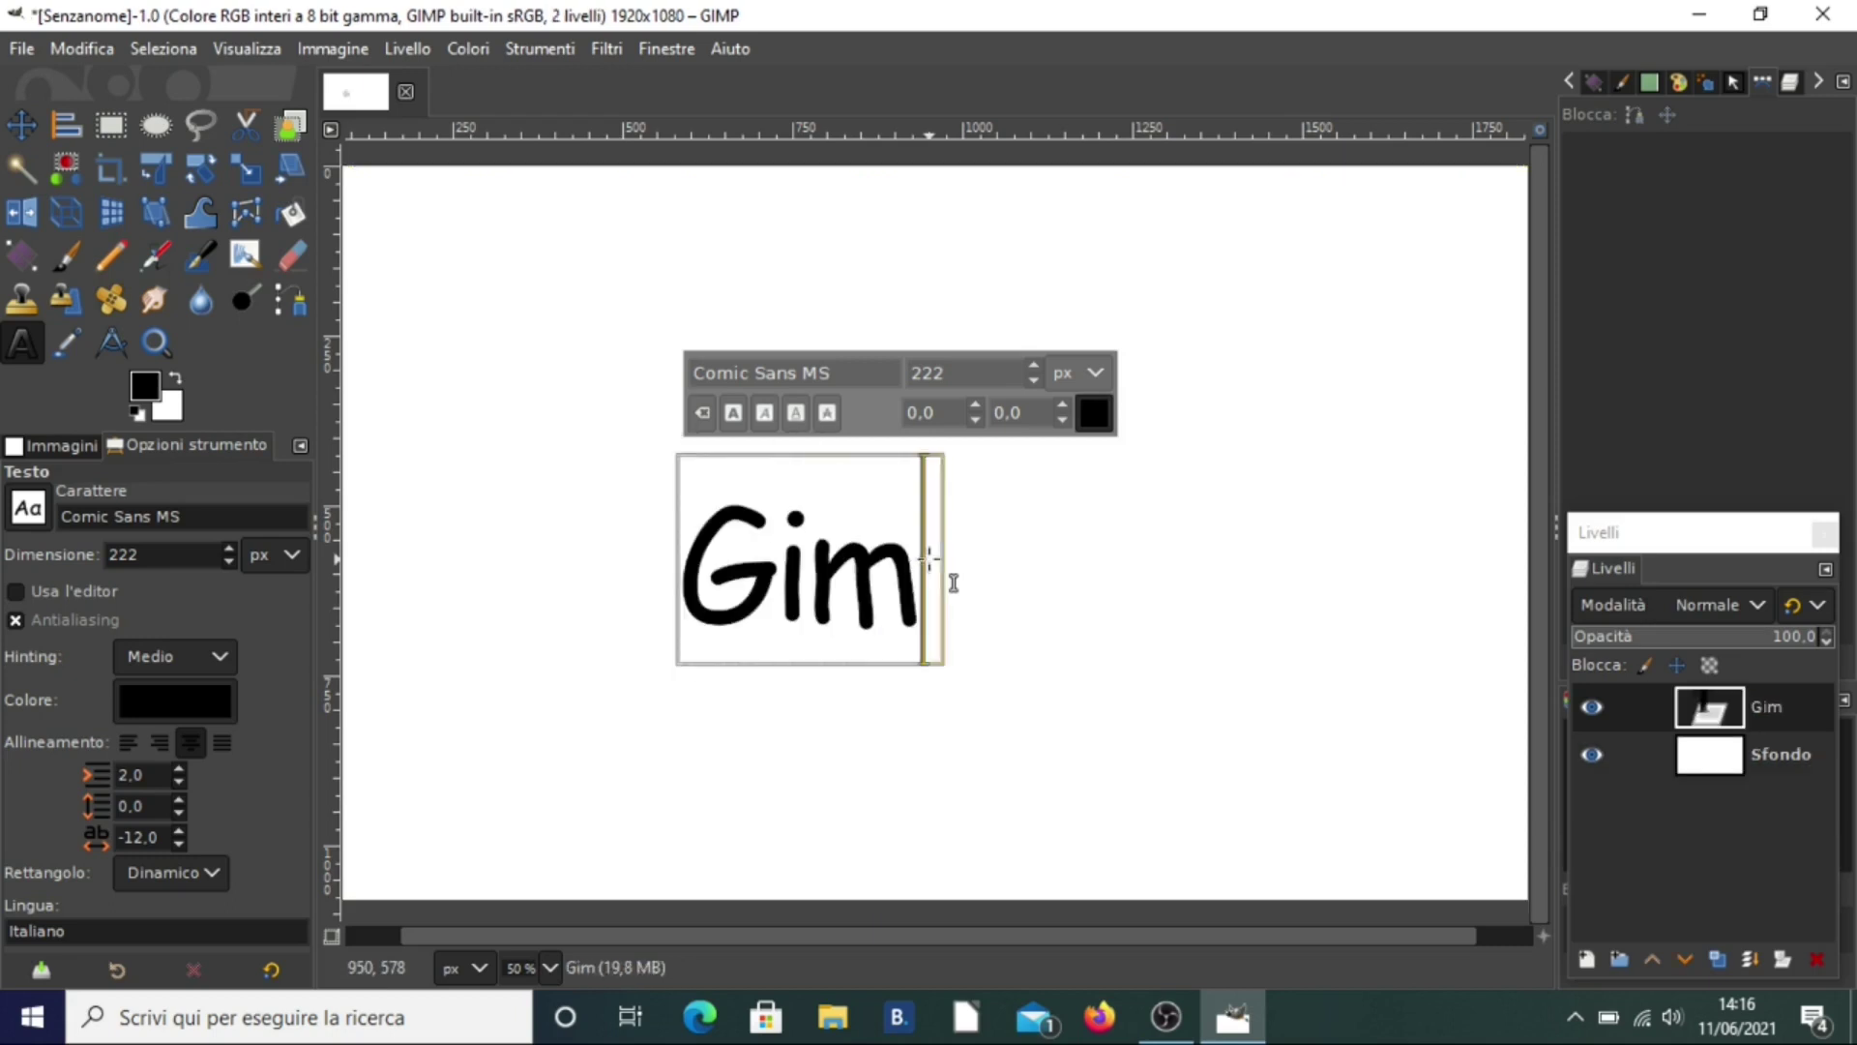
type("p 3d")
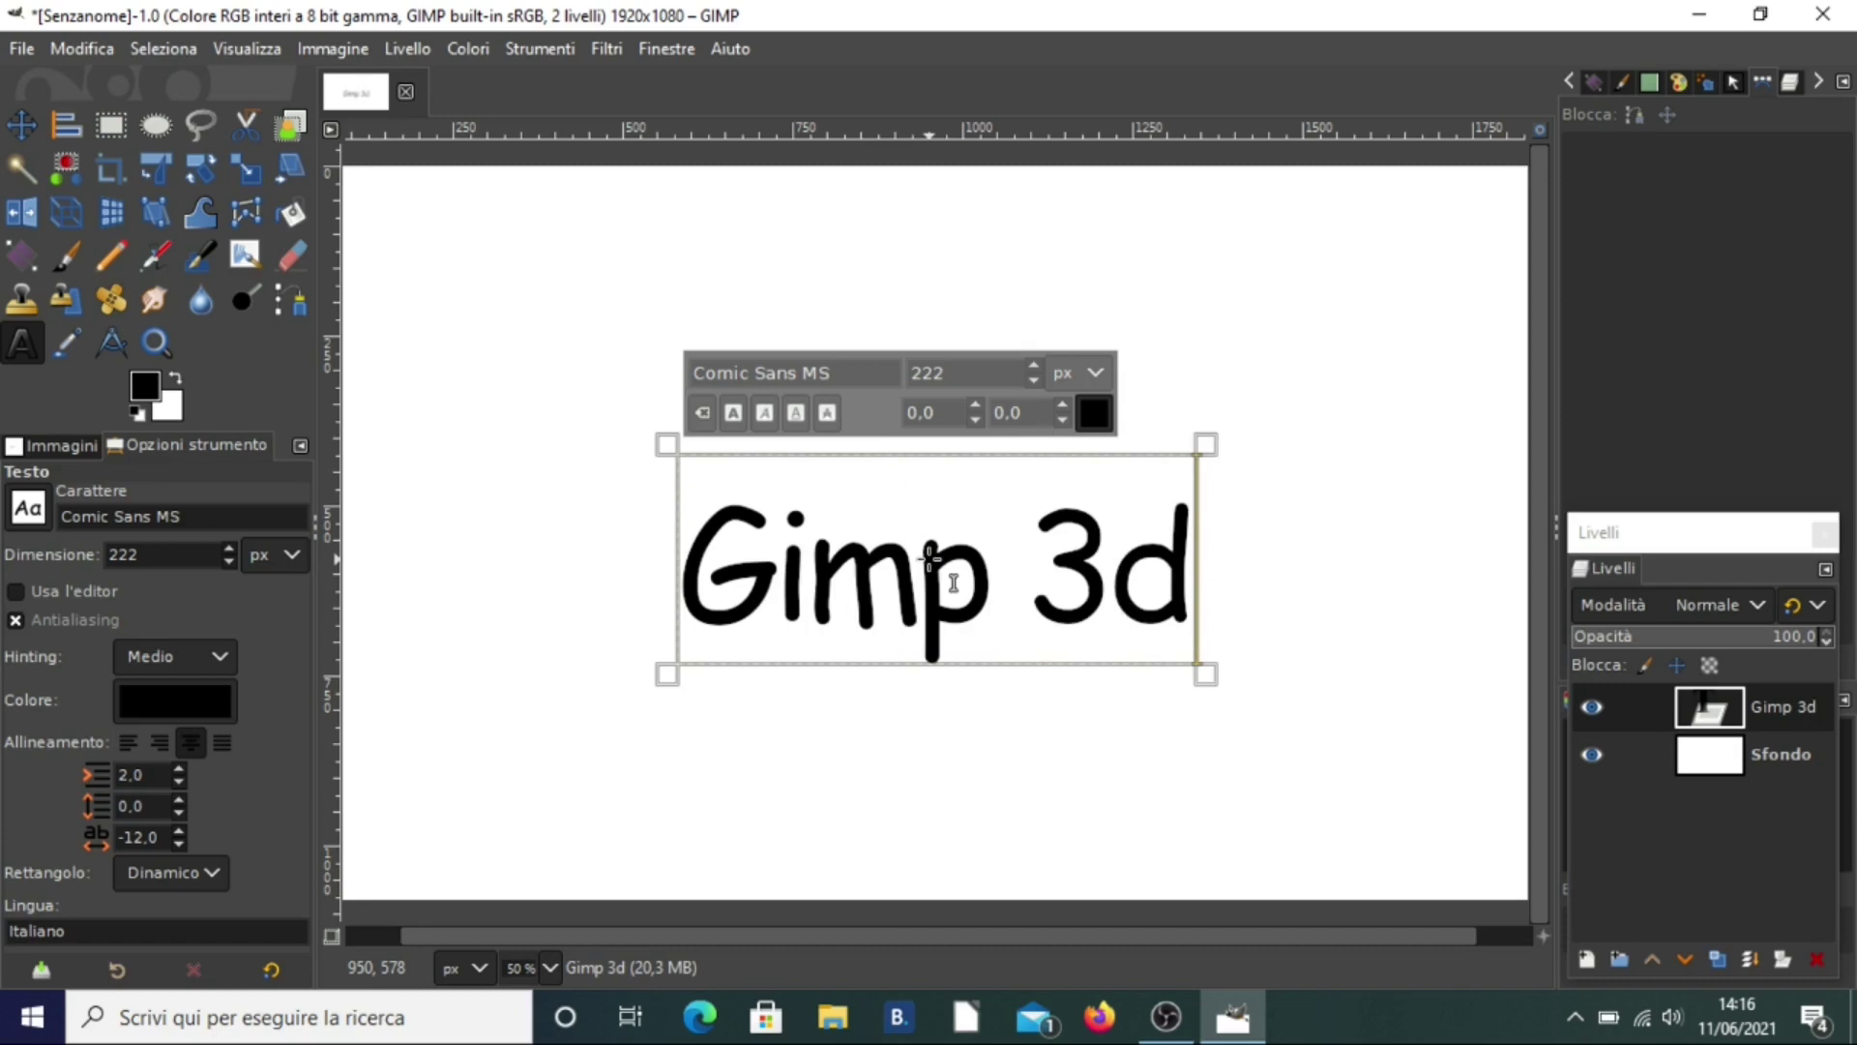
Make the Gimp 3d text bold and enlarge it to about 353 px
left_click_drag(716, 600, 1257, 561)
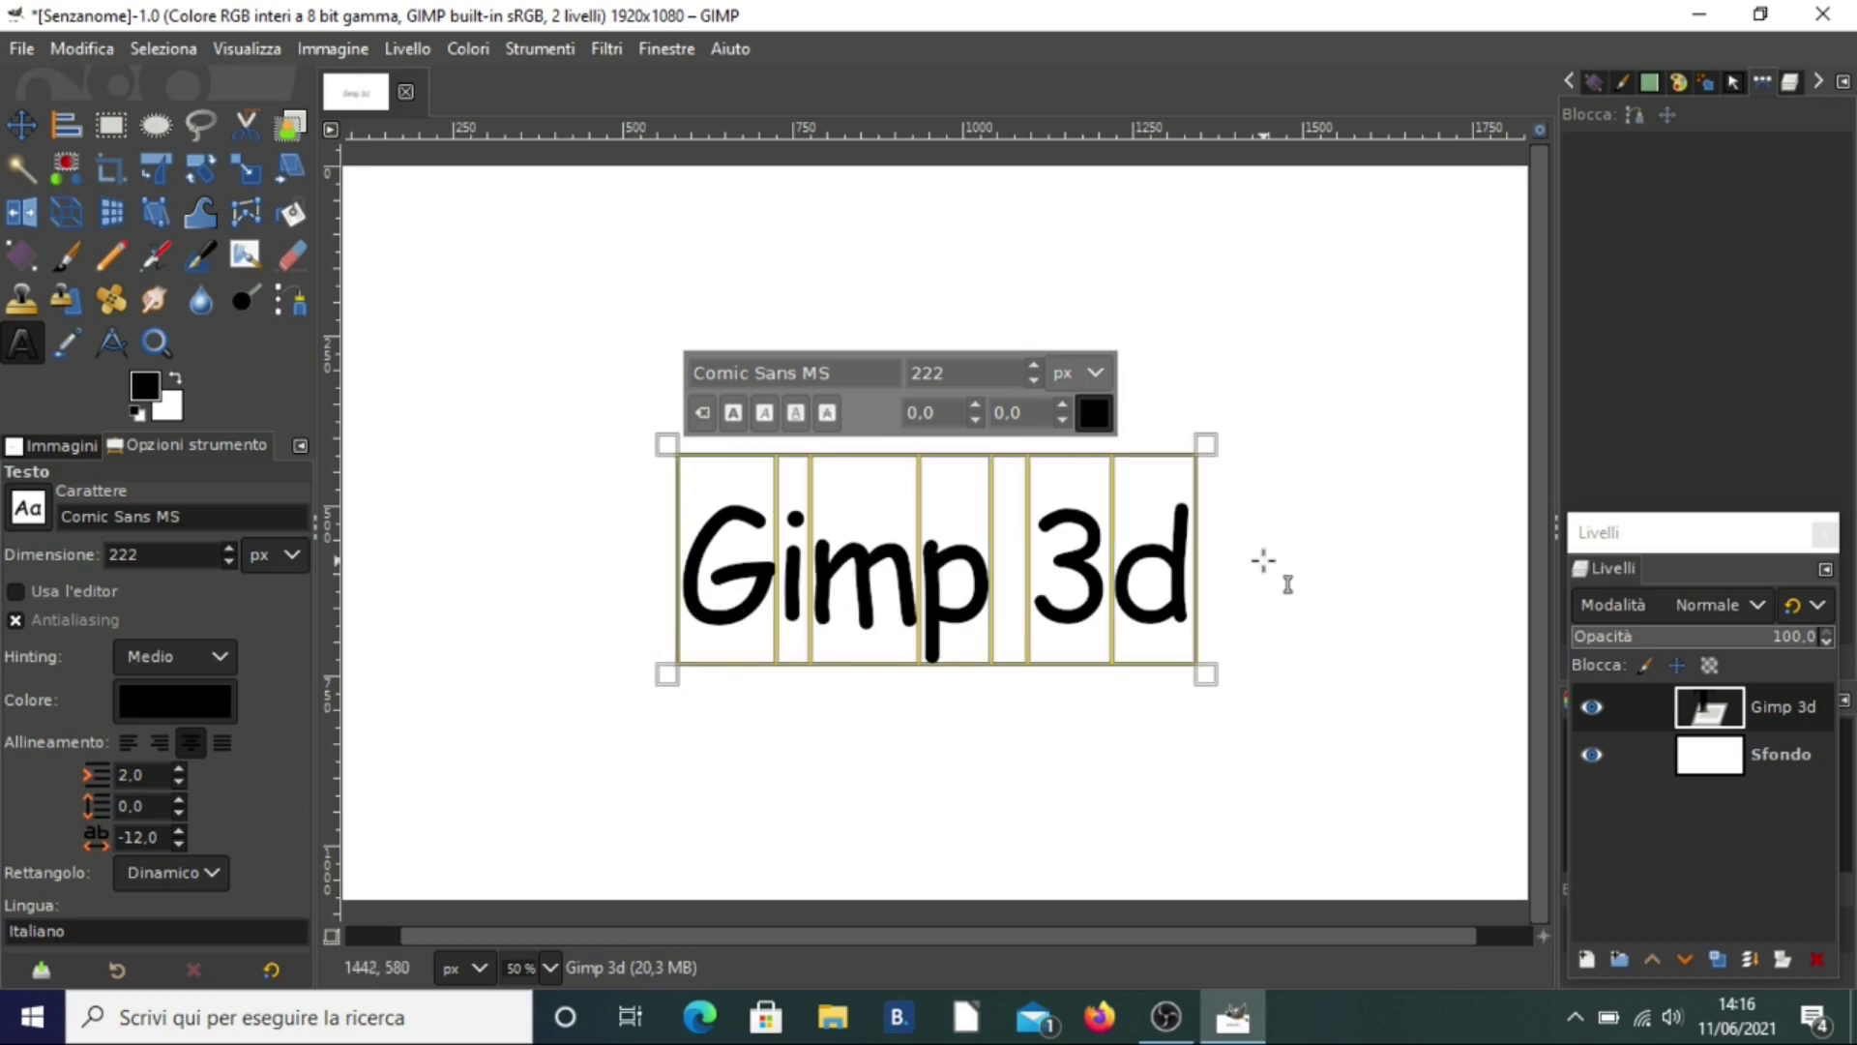
left_click(734, 413)
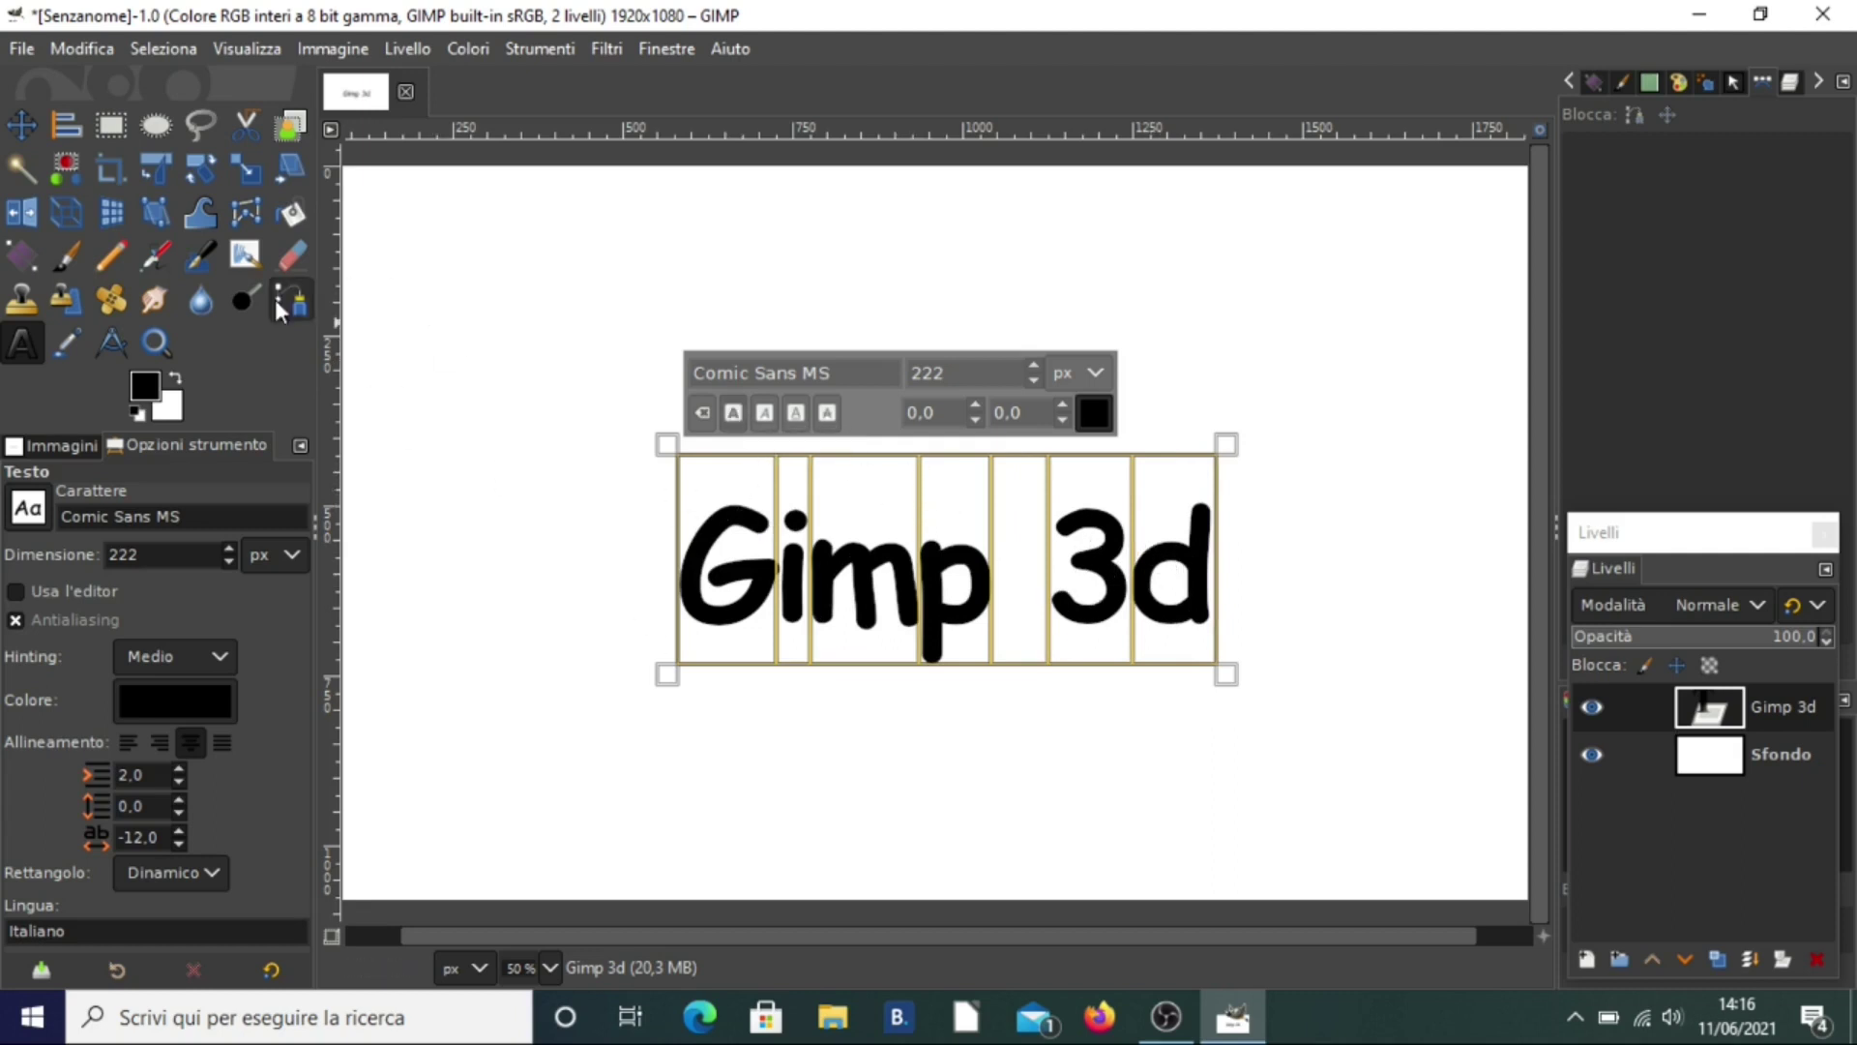
double_click(965, 373)
left_click(1034, 363)
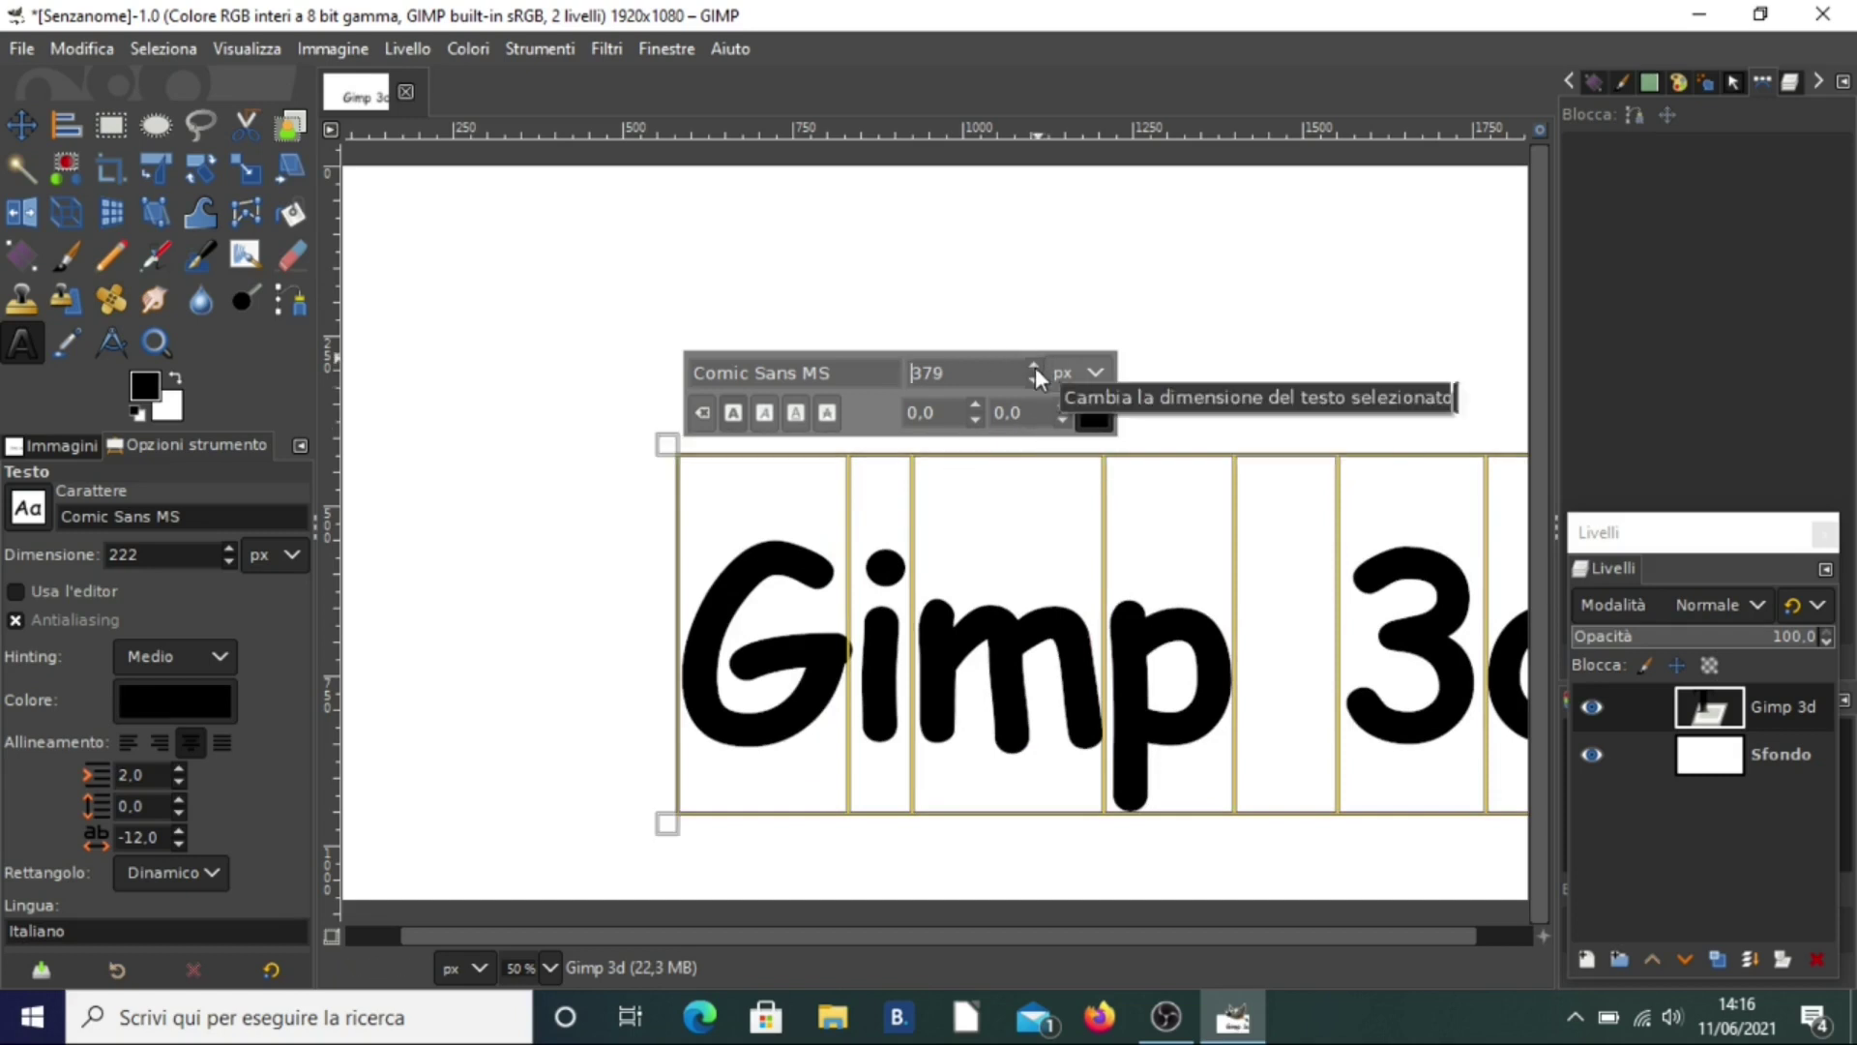
left_click(1035, 380)
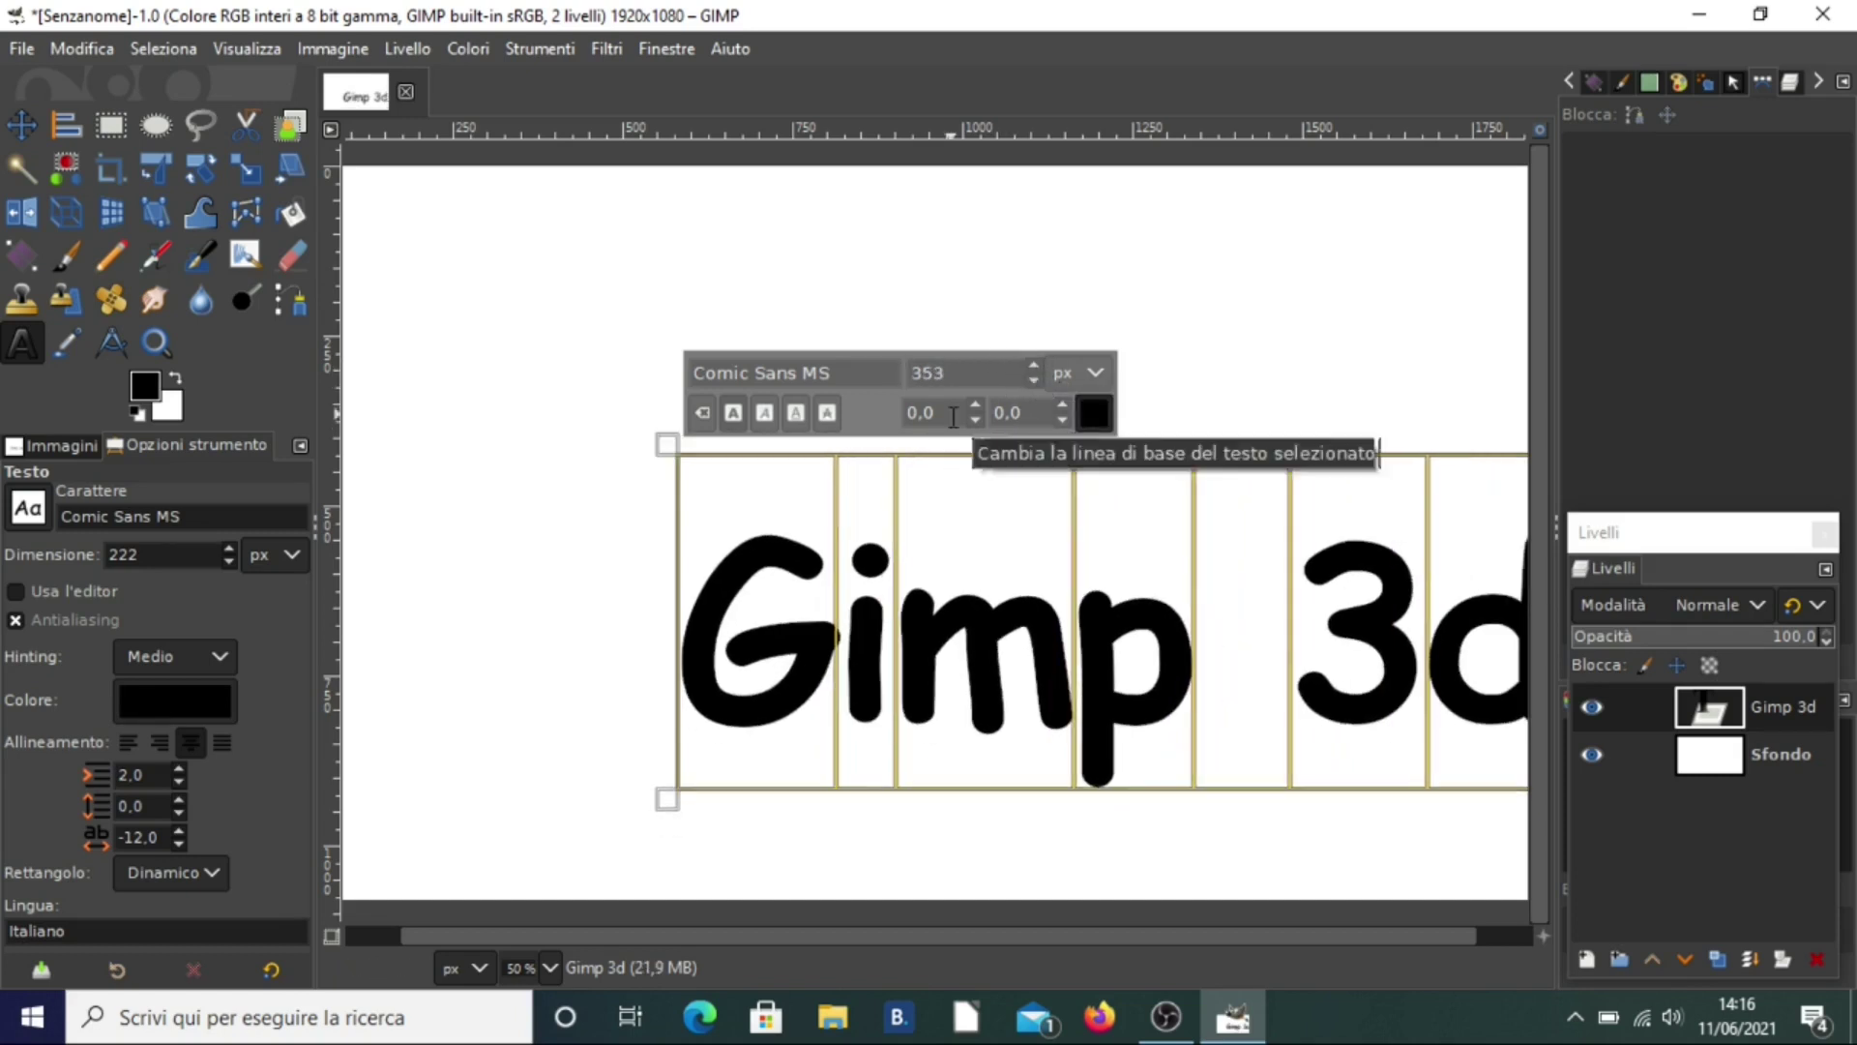
left_click(66, 129)
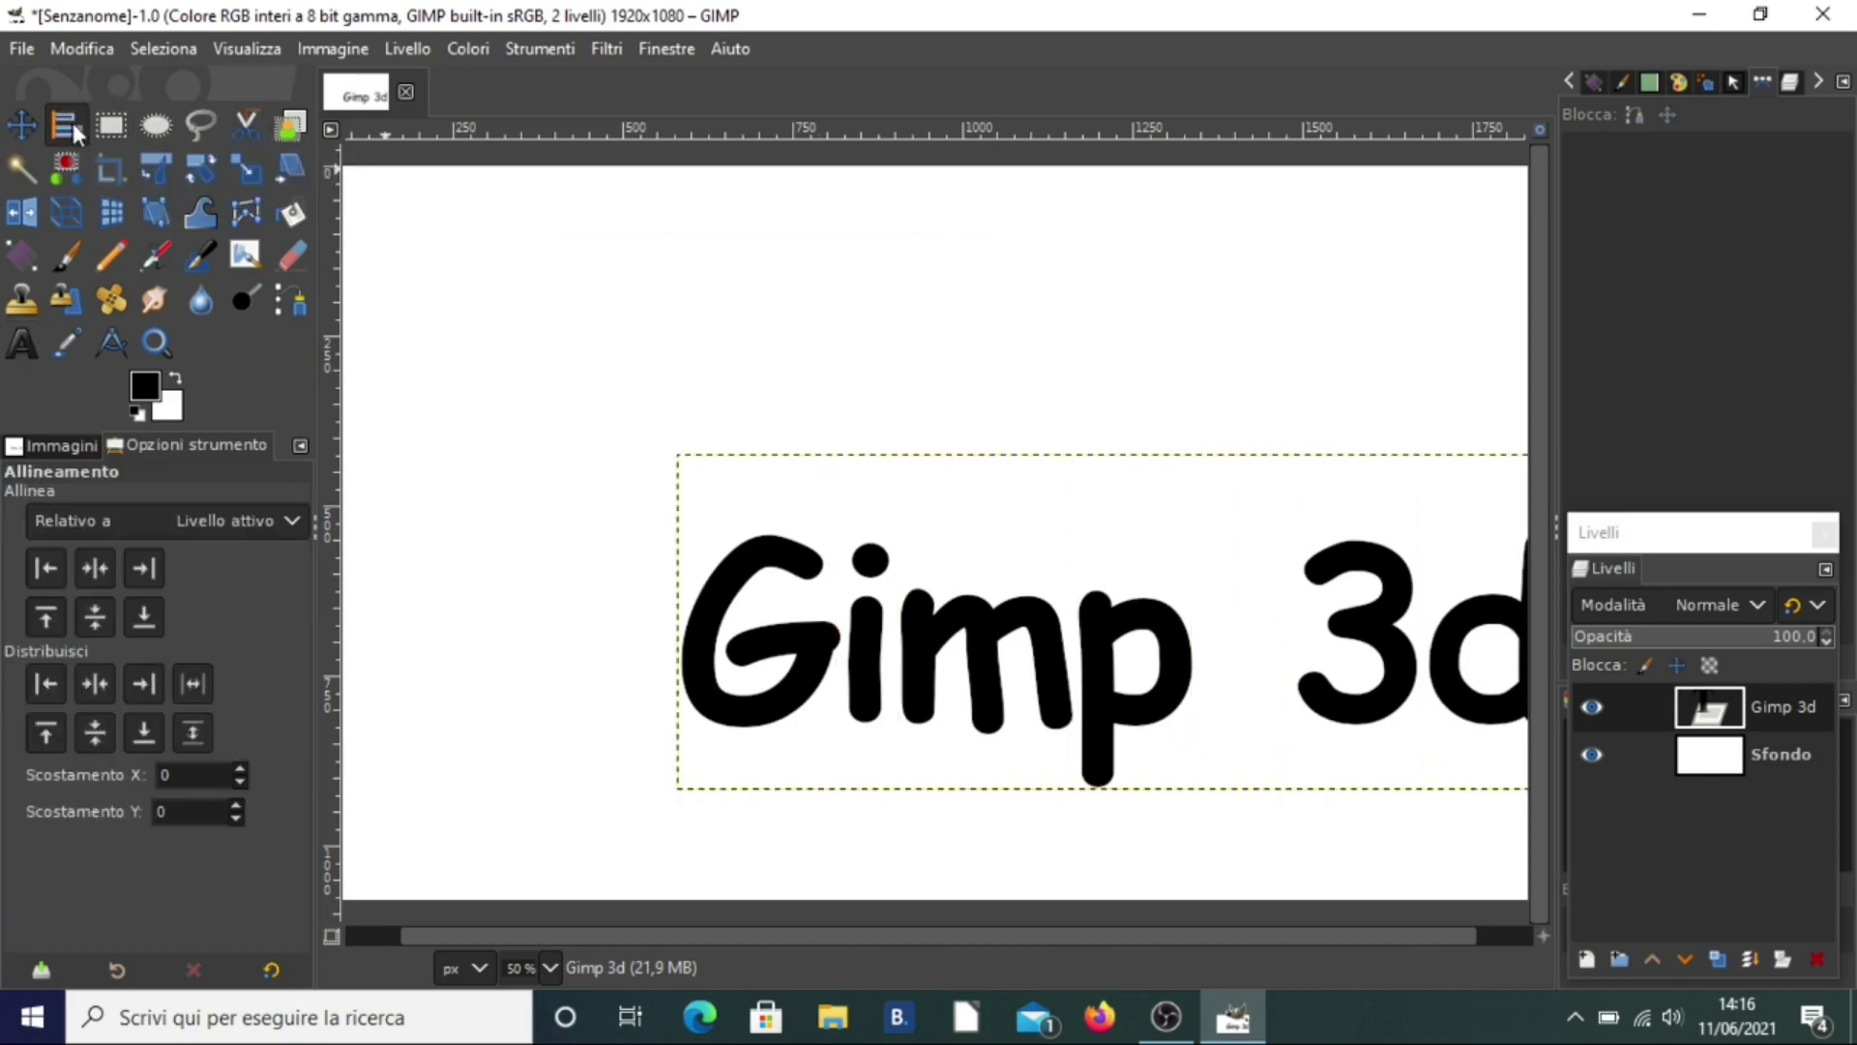
Centre the Gimp 3d layer horizontally and vertically against the background, then make it active
left_click(927, 621)
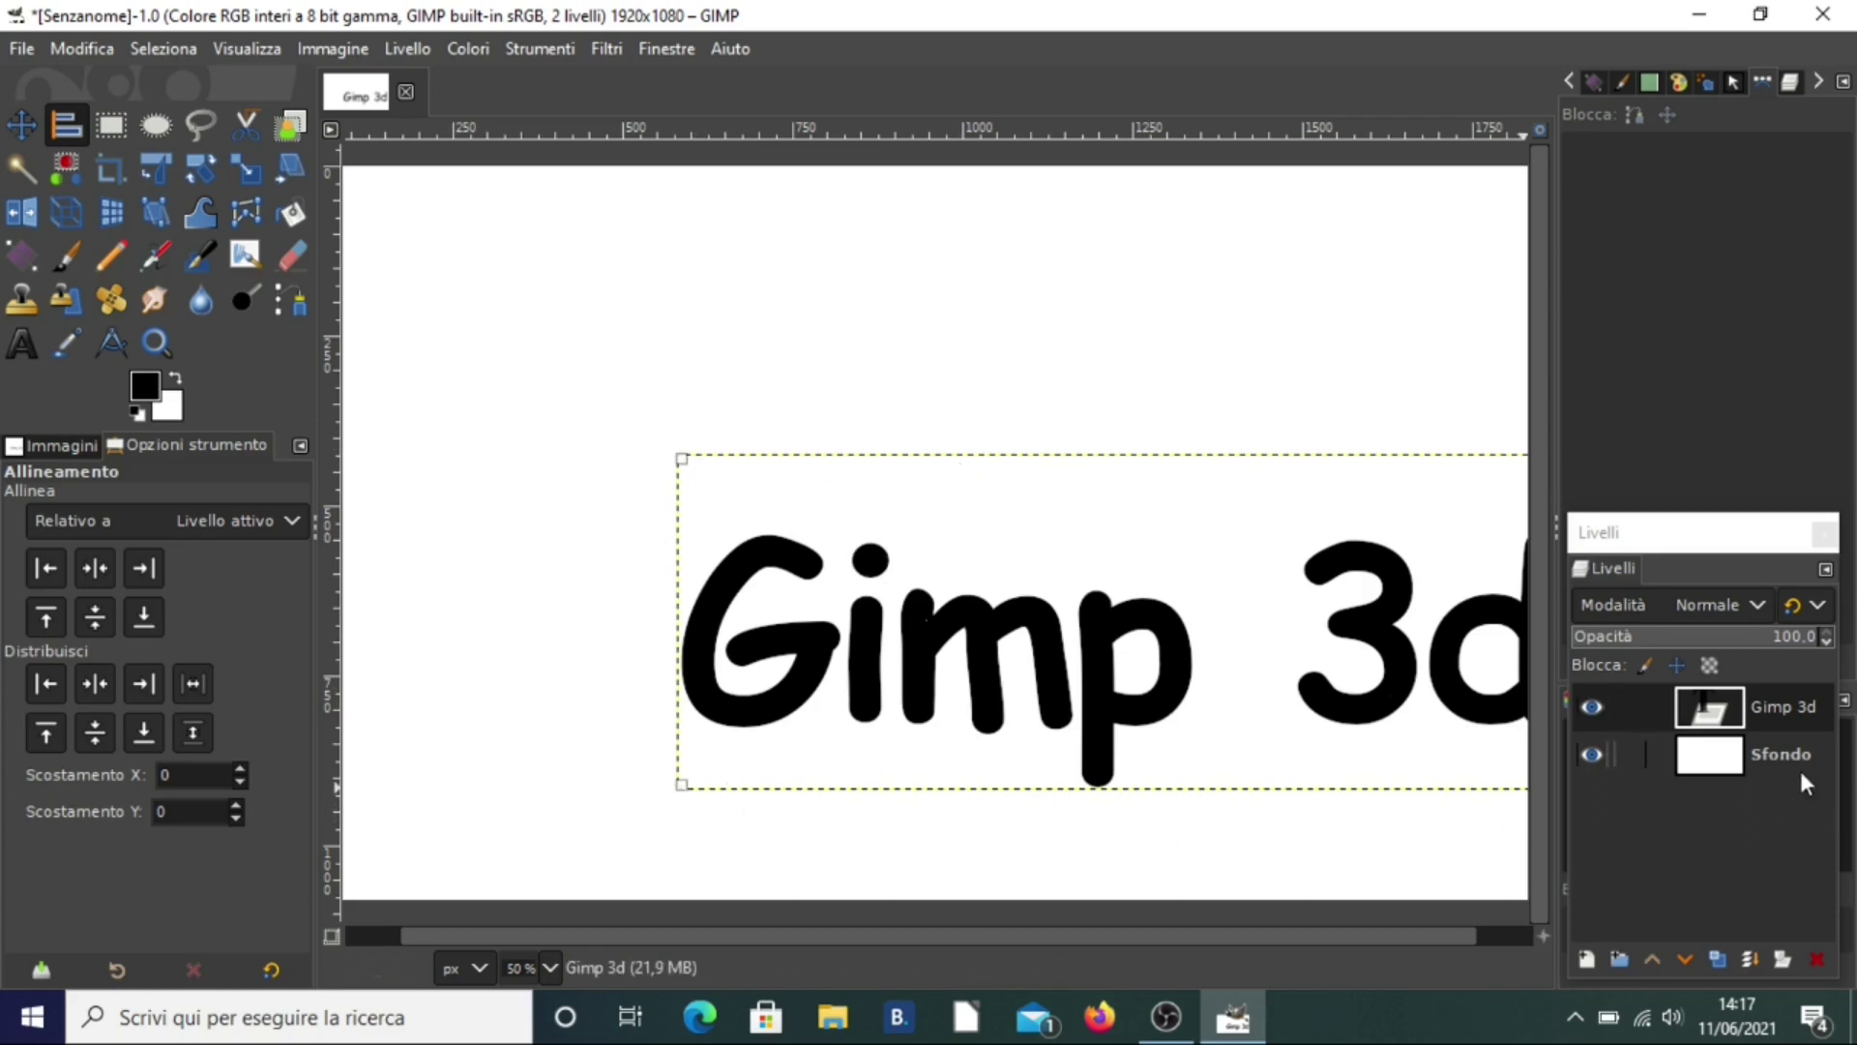
left_click(1779, 751)
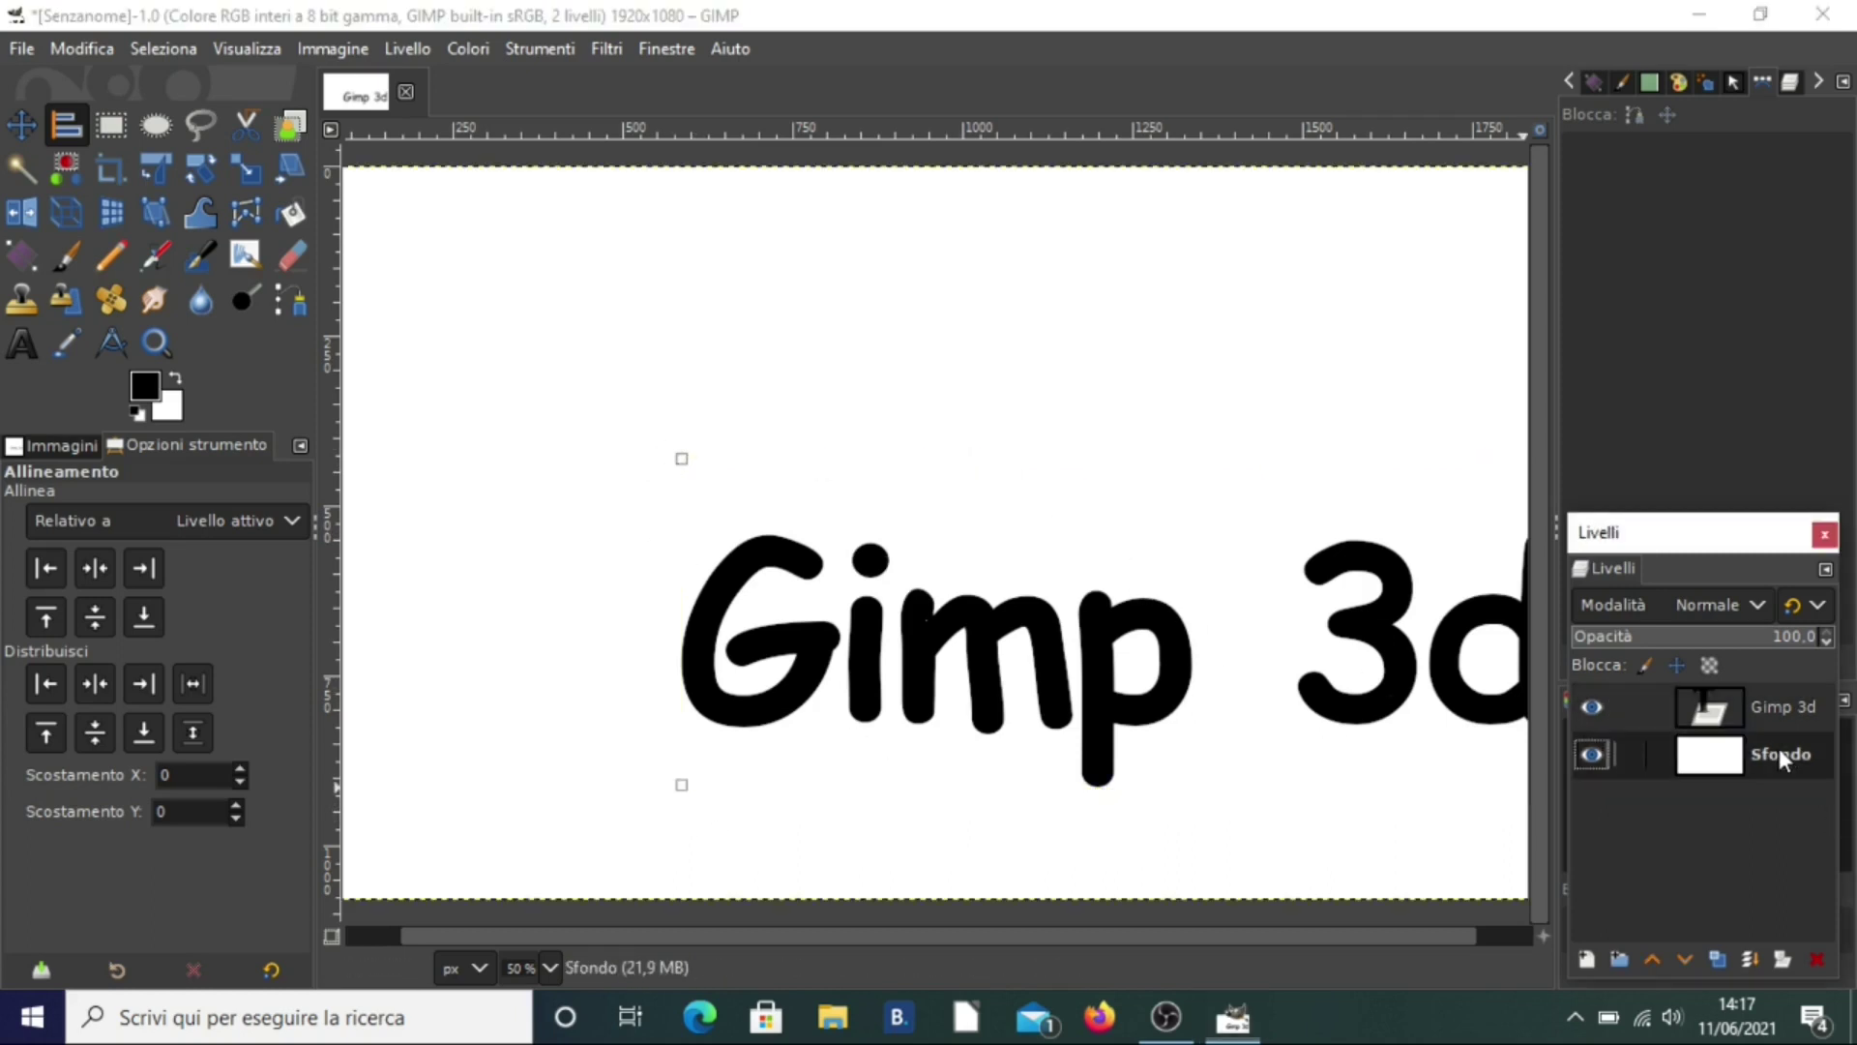
left_click(96, 568)
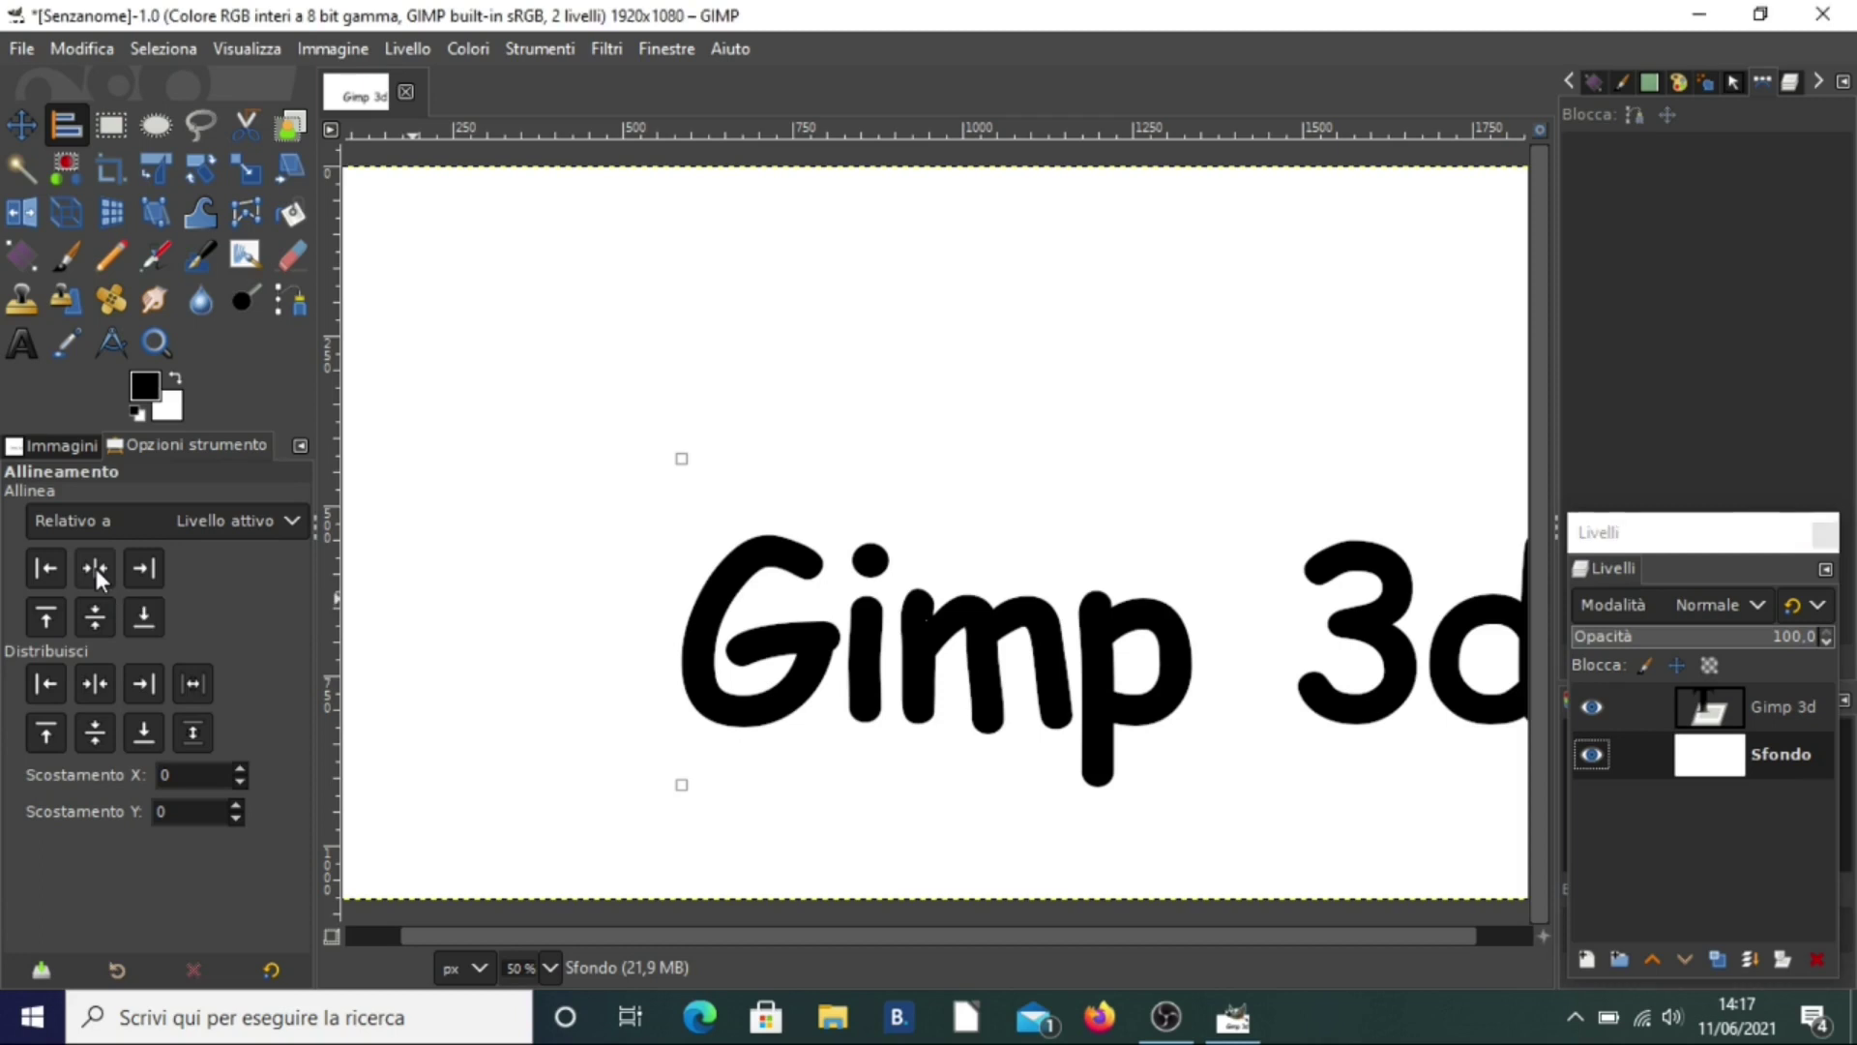
left_click(92, 627)
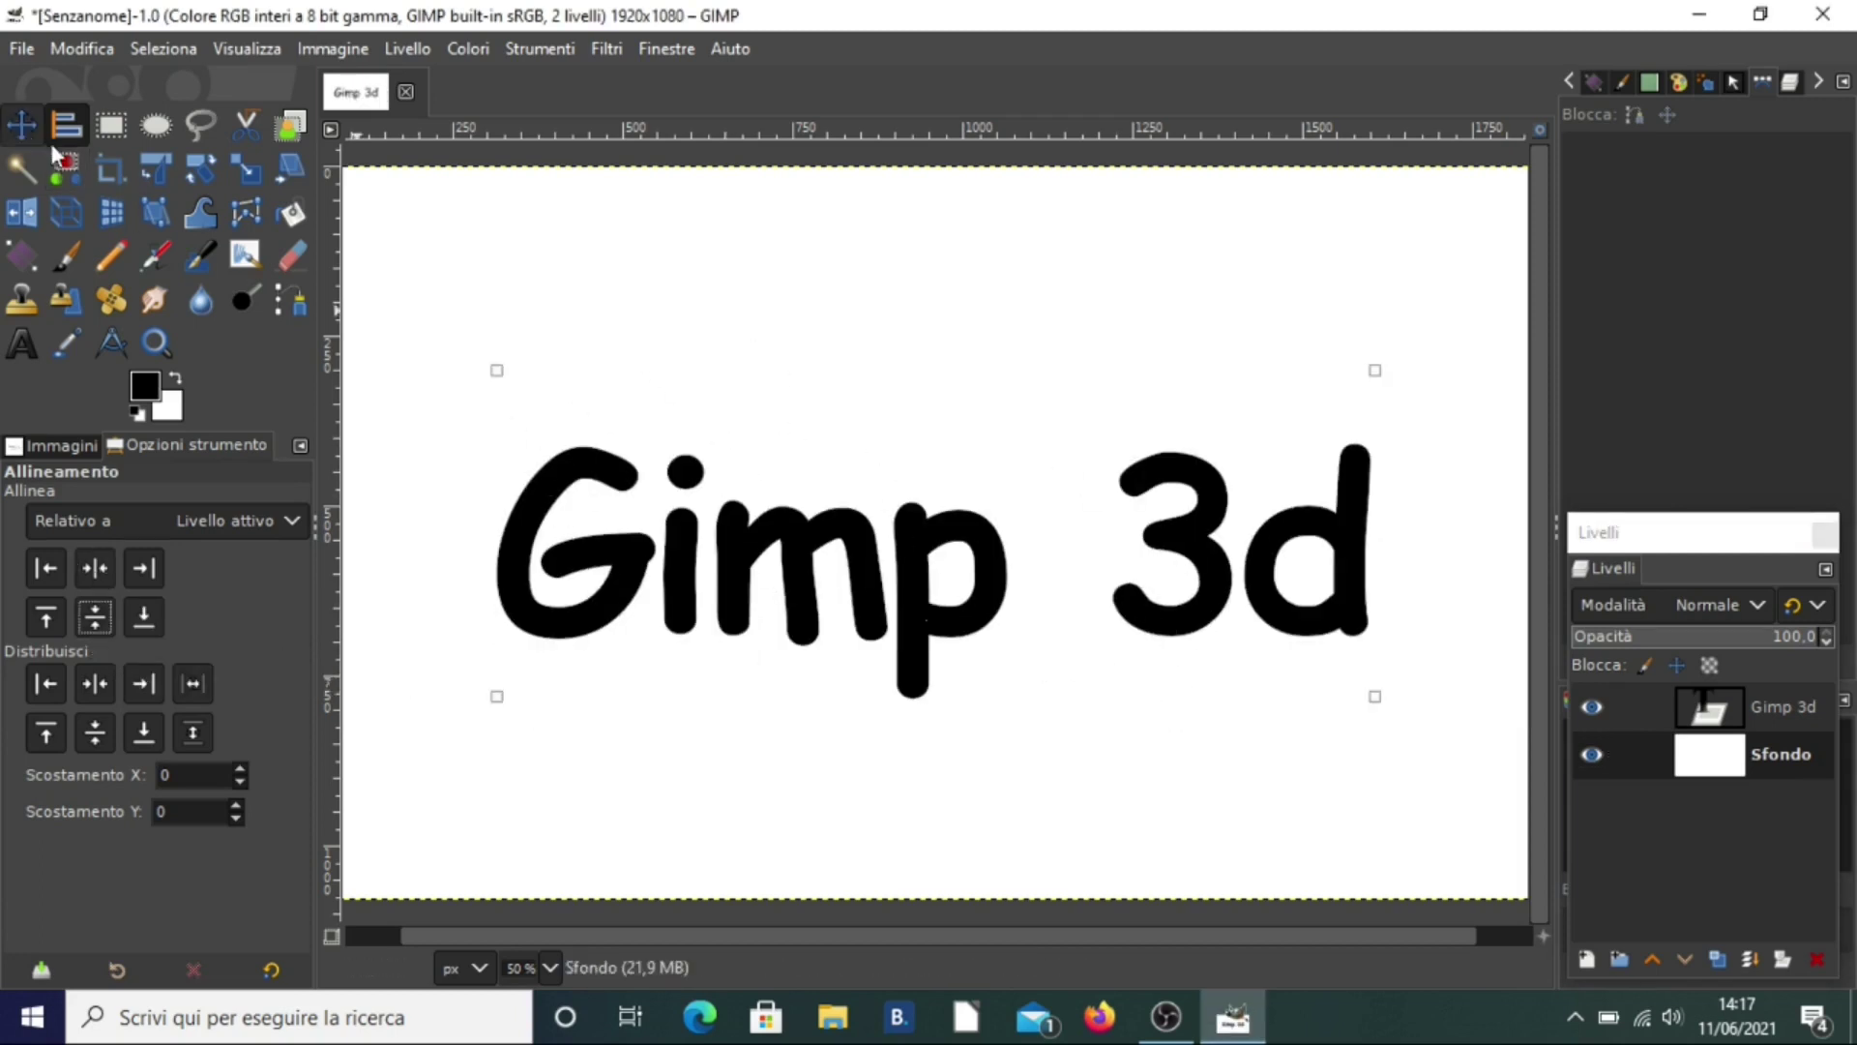
left_click(23, 129)
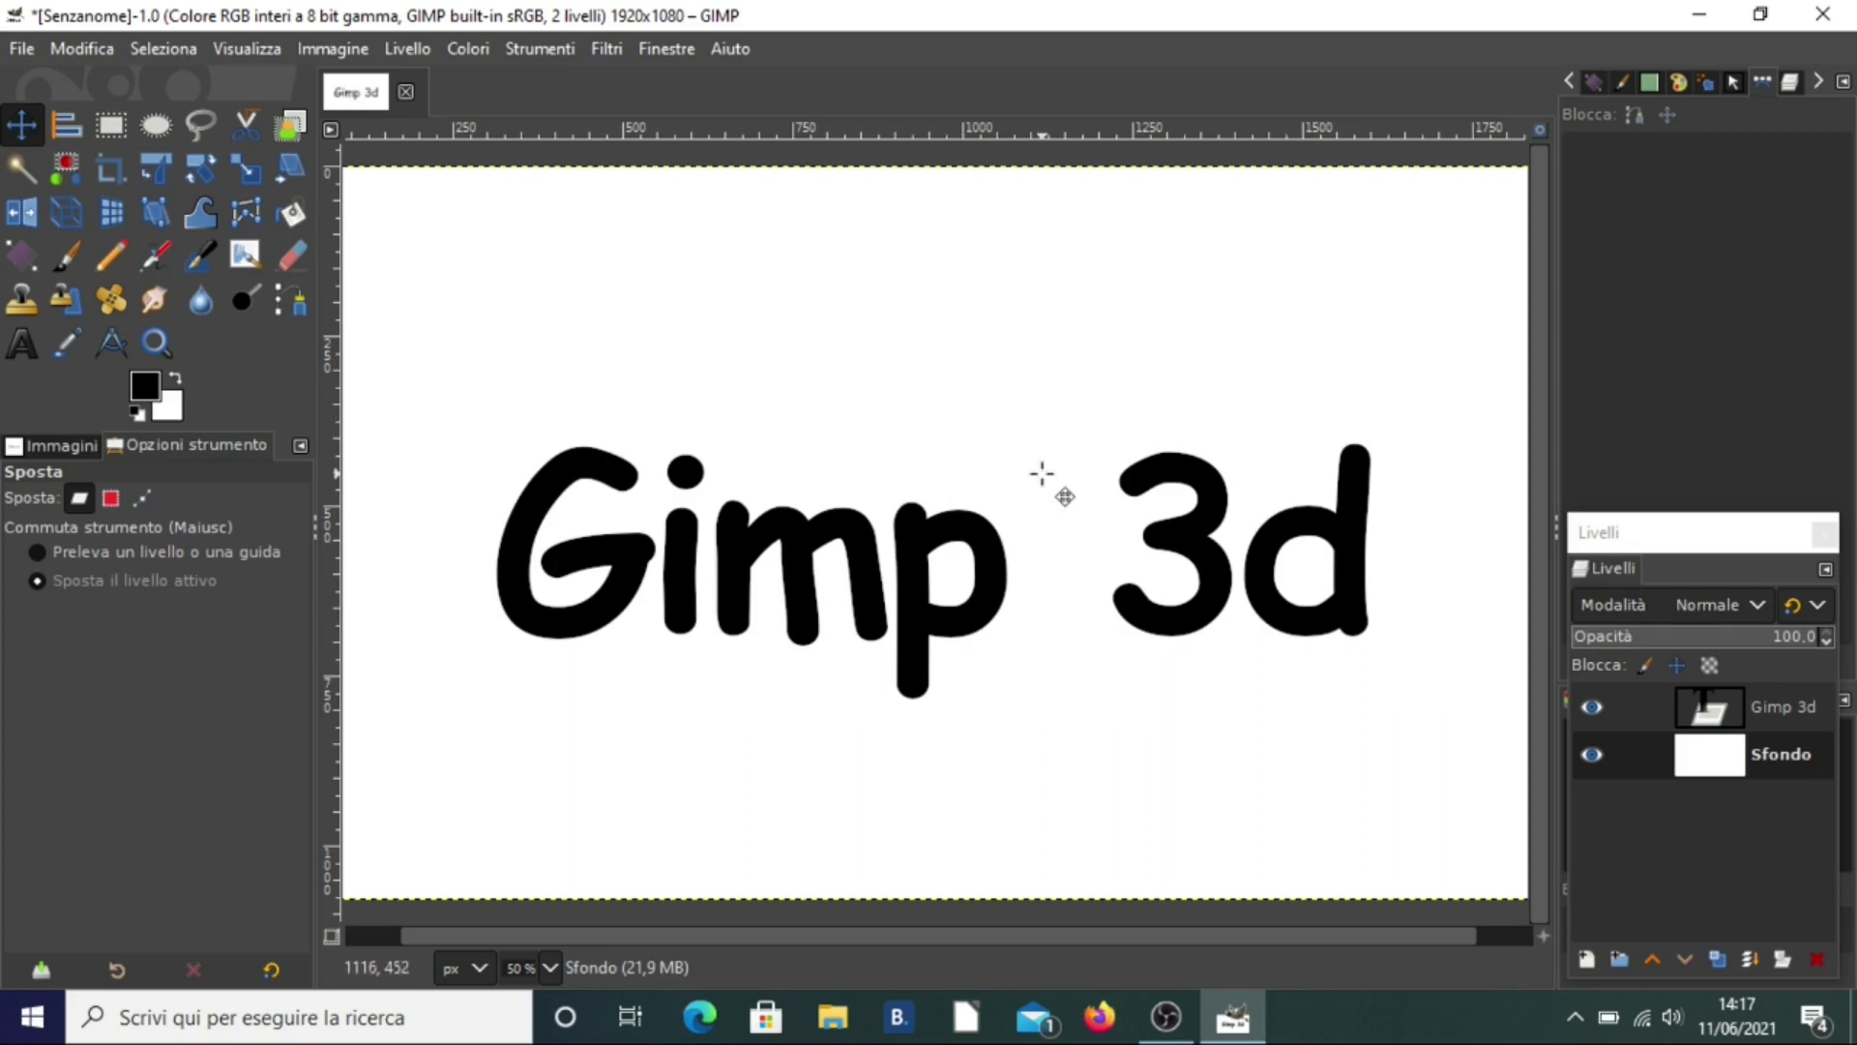
left_click(1770, 720)
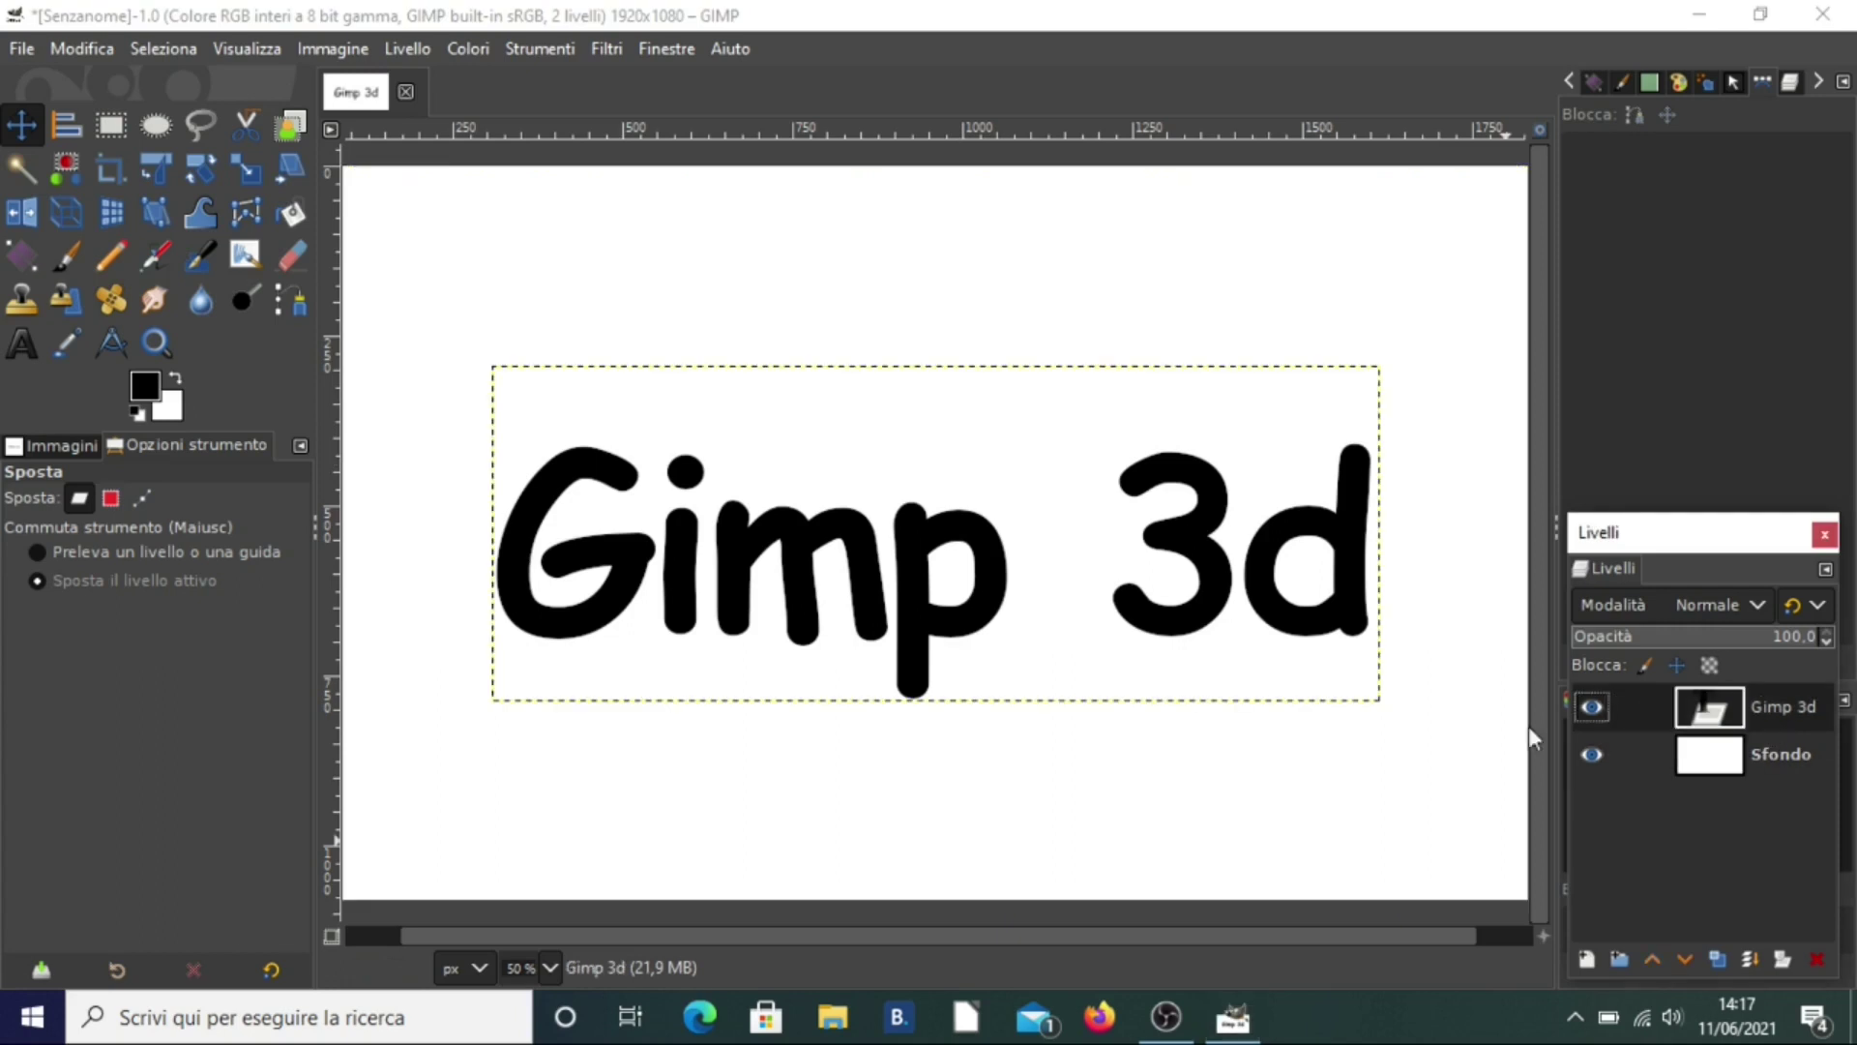
Add a transparent full-size layer named 'gradiente' above the text
left_click(1588, 962)
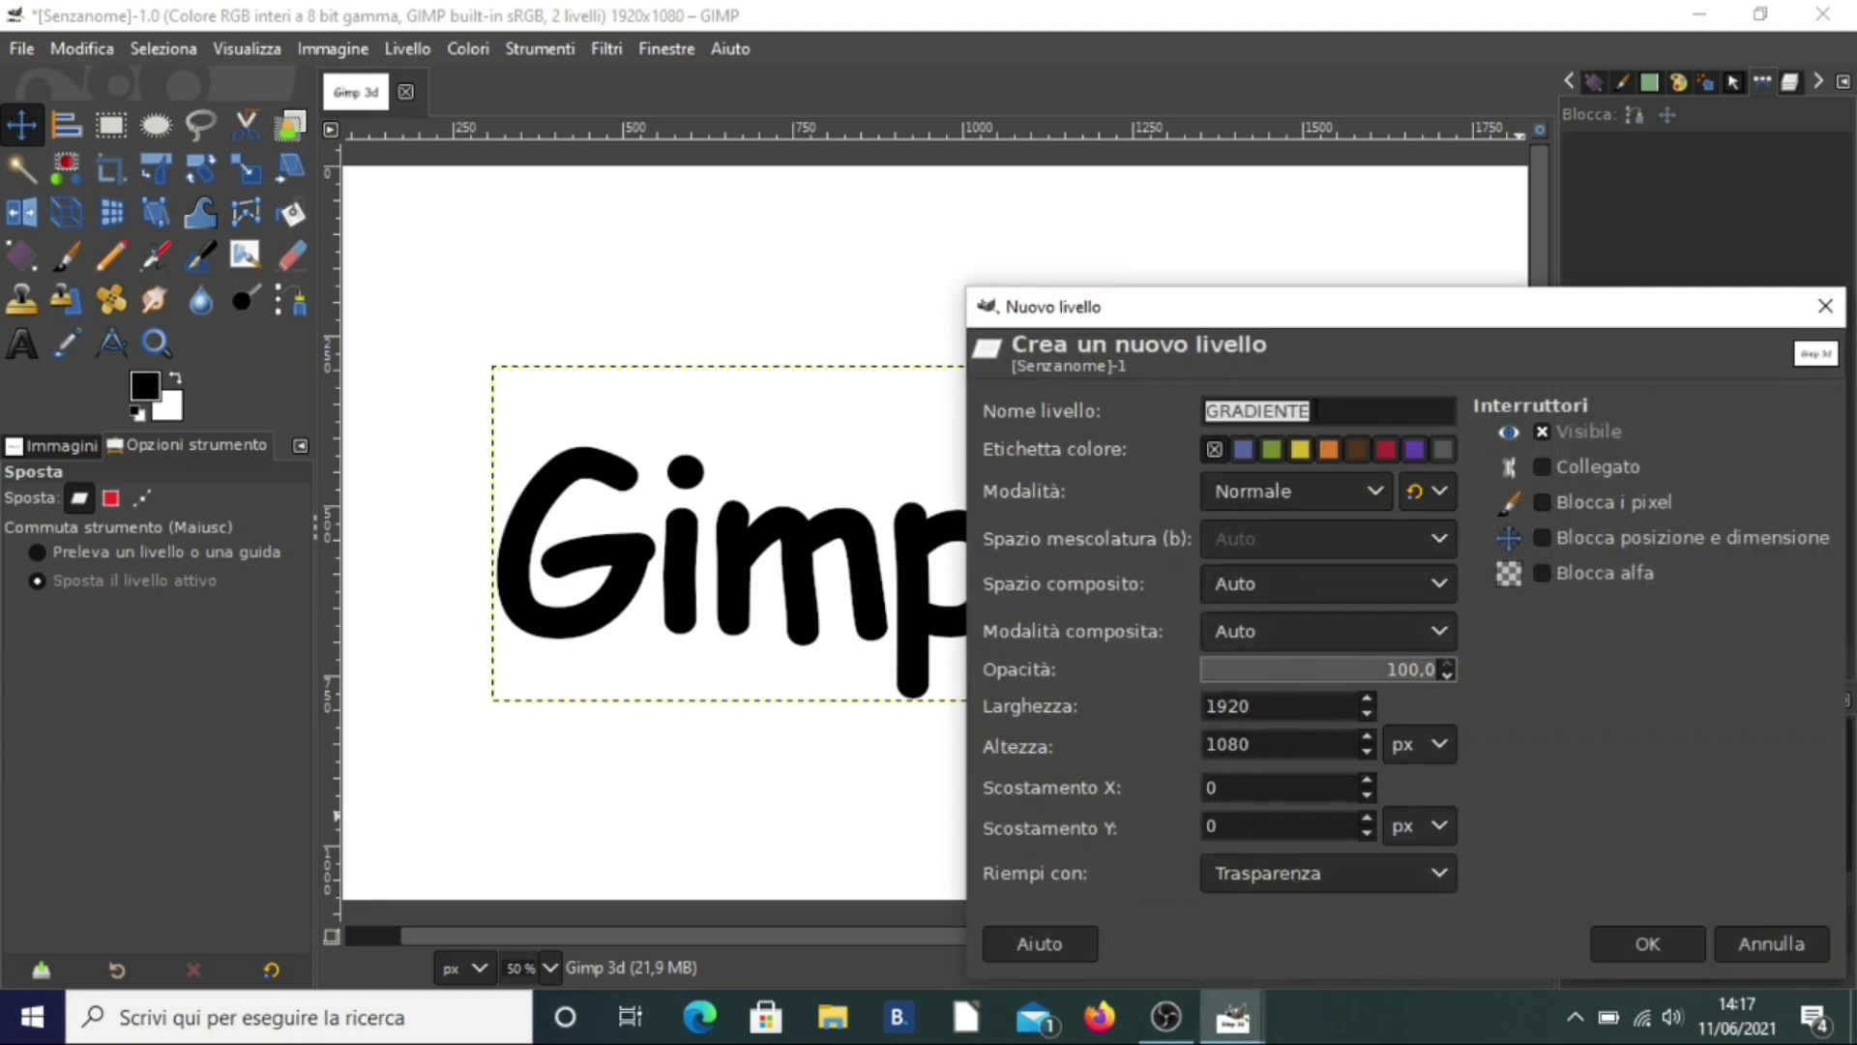
key("BackSpace")
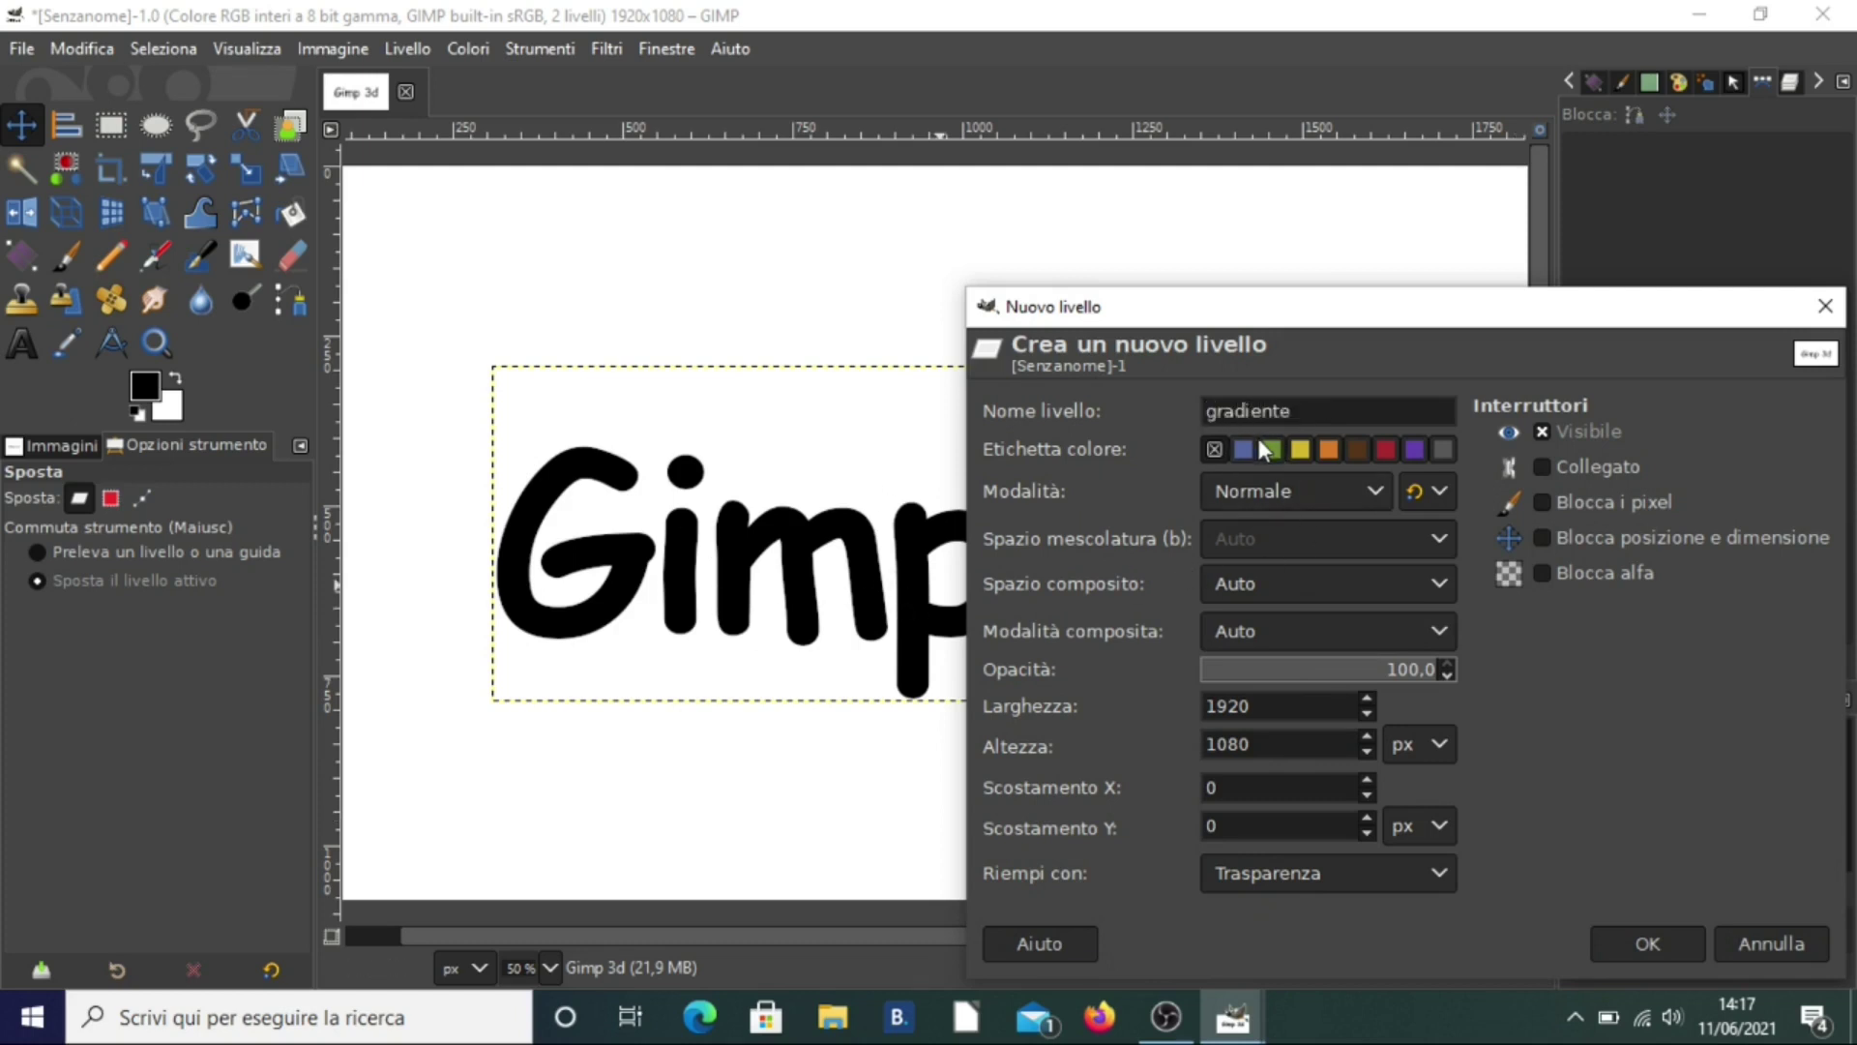
left_click(1666, 940)
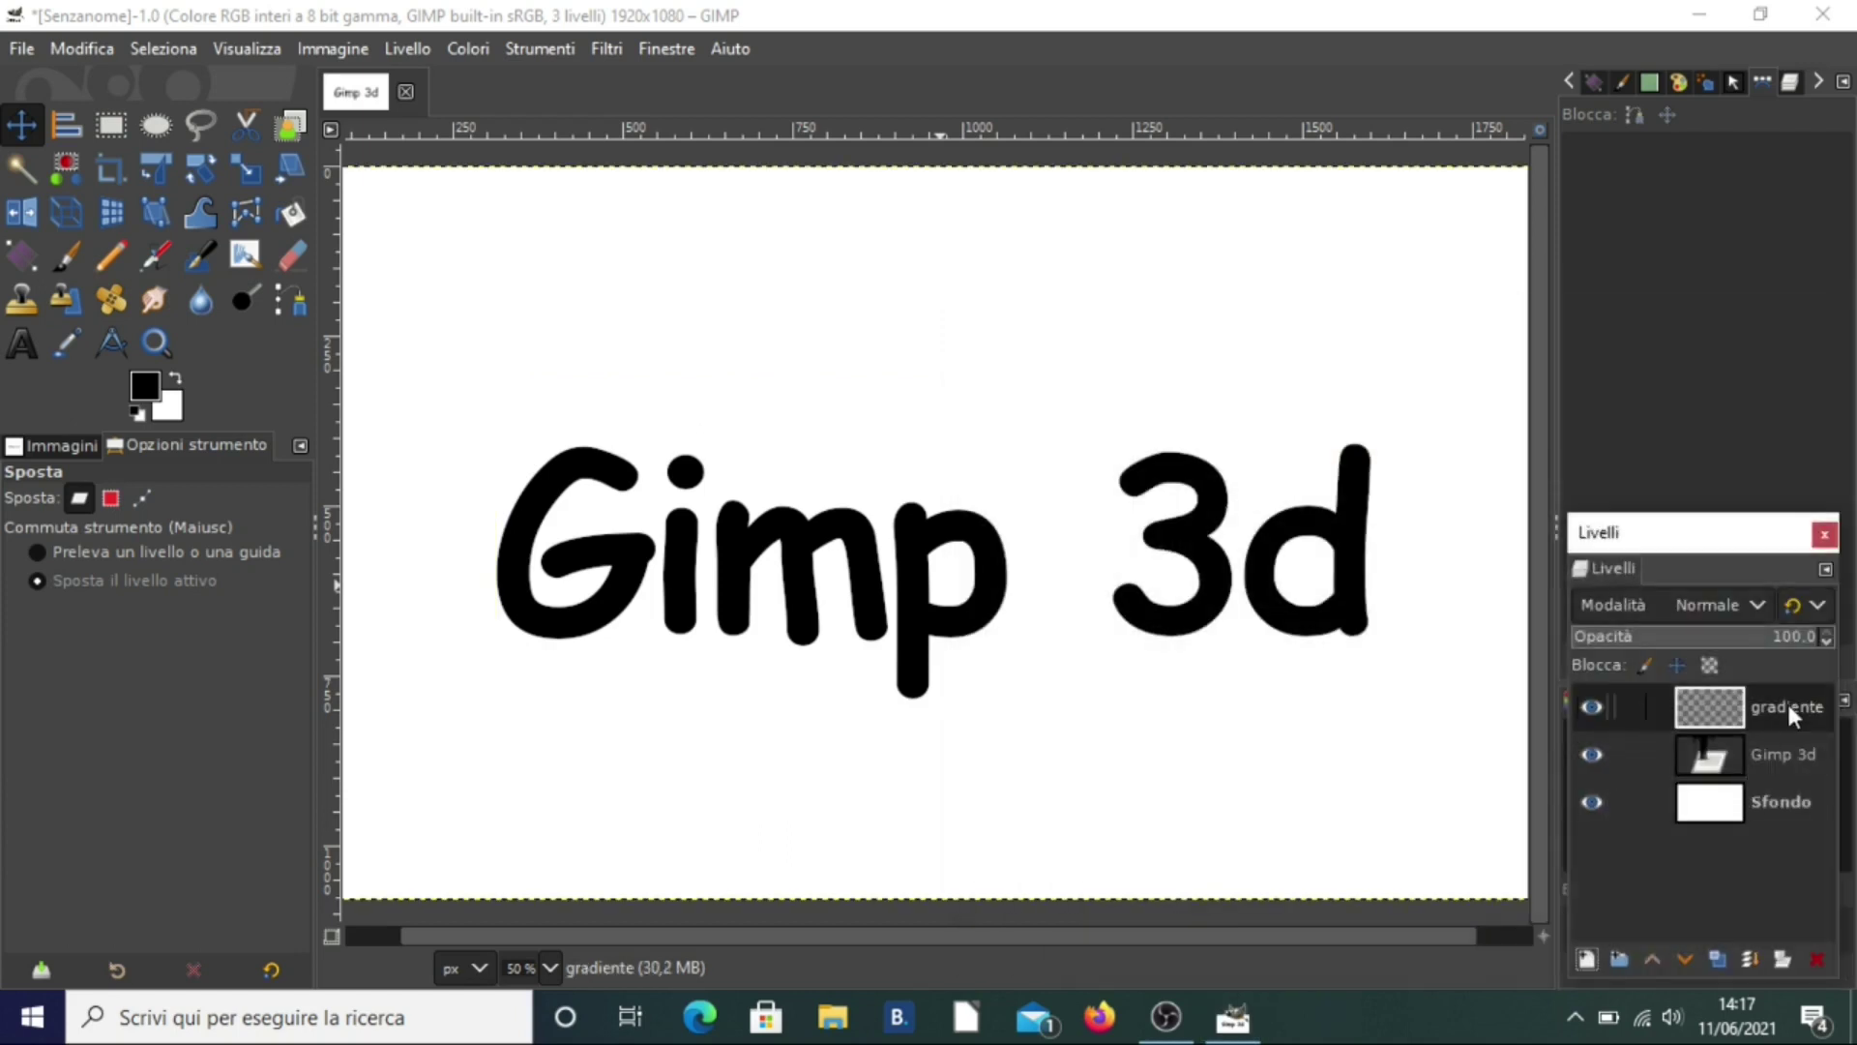
Draw a 252×252 circle selection at top-left, feather radius about 7, Fisso unticked
left_click(156, 126)
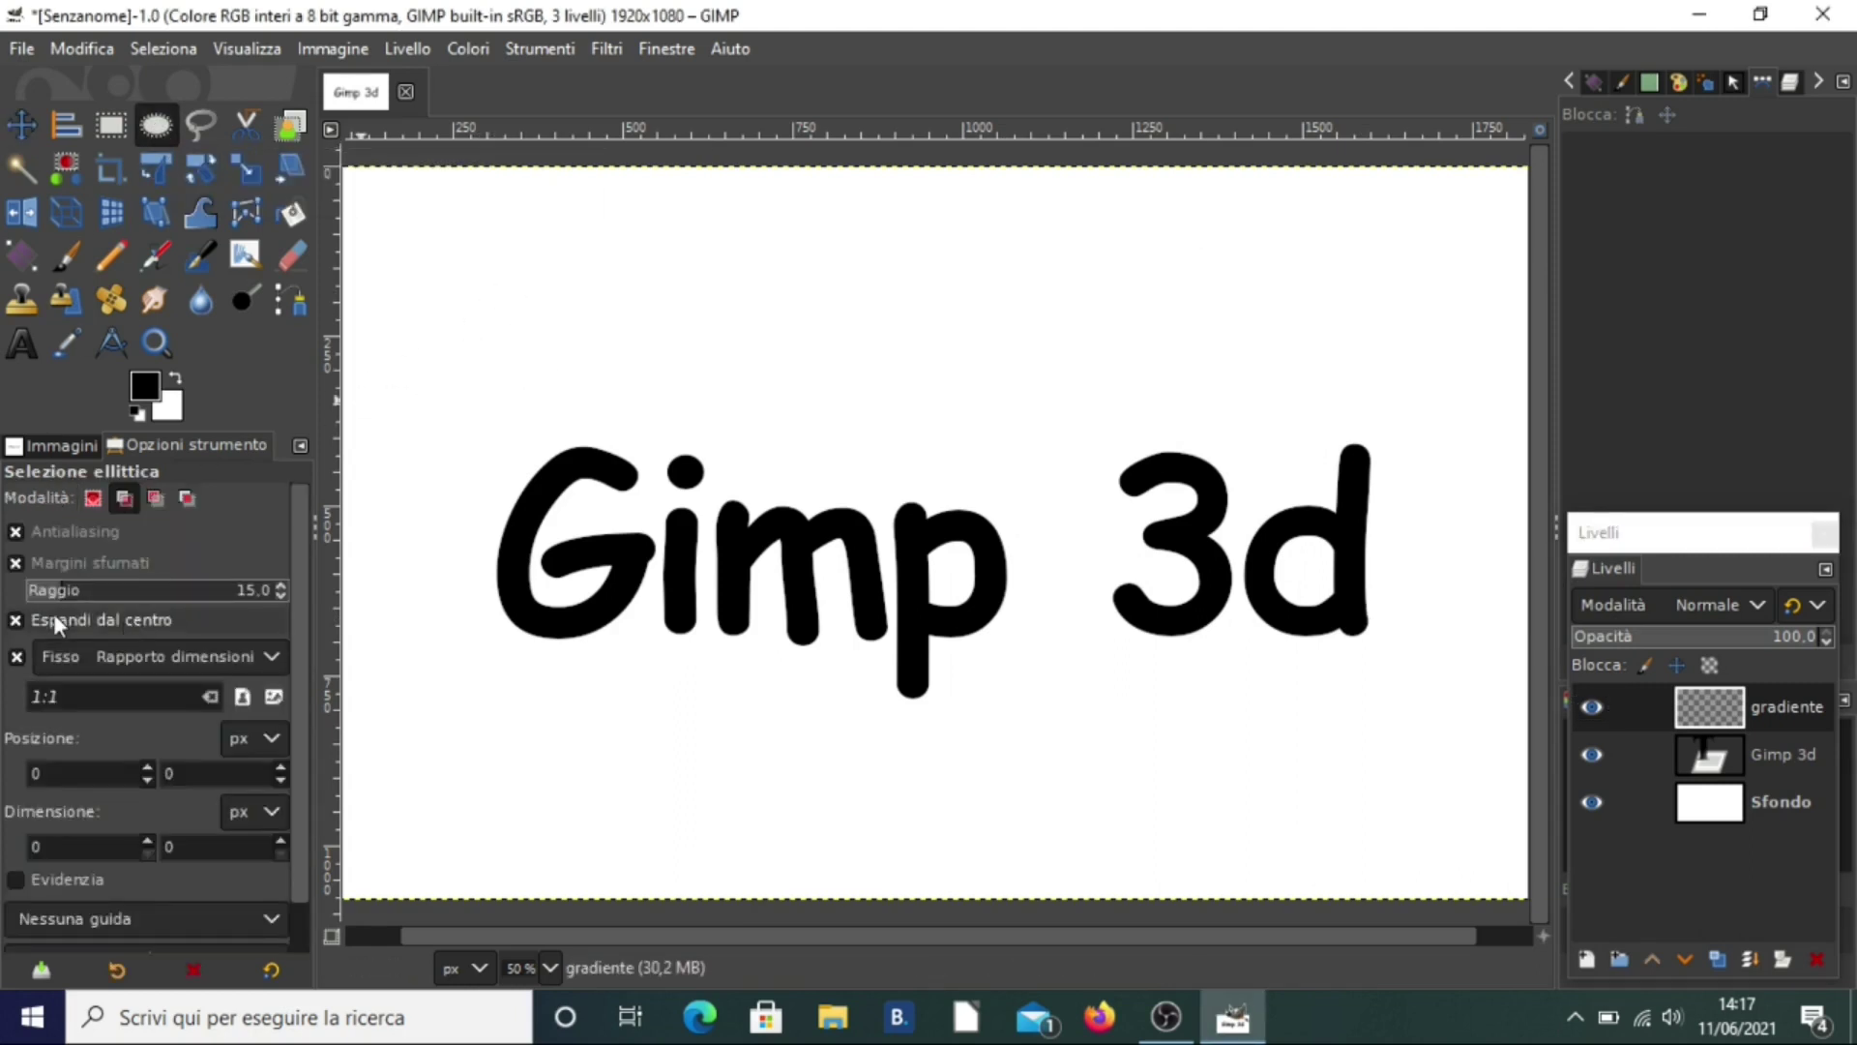
left_click(17, 564)
left_click(20, 563)
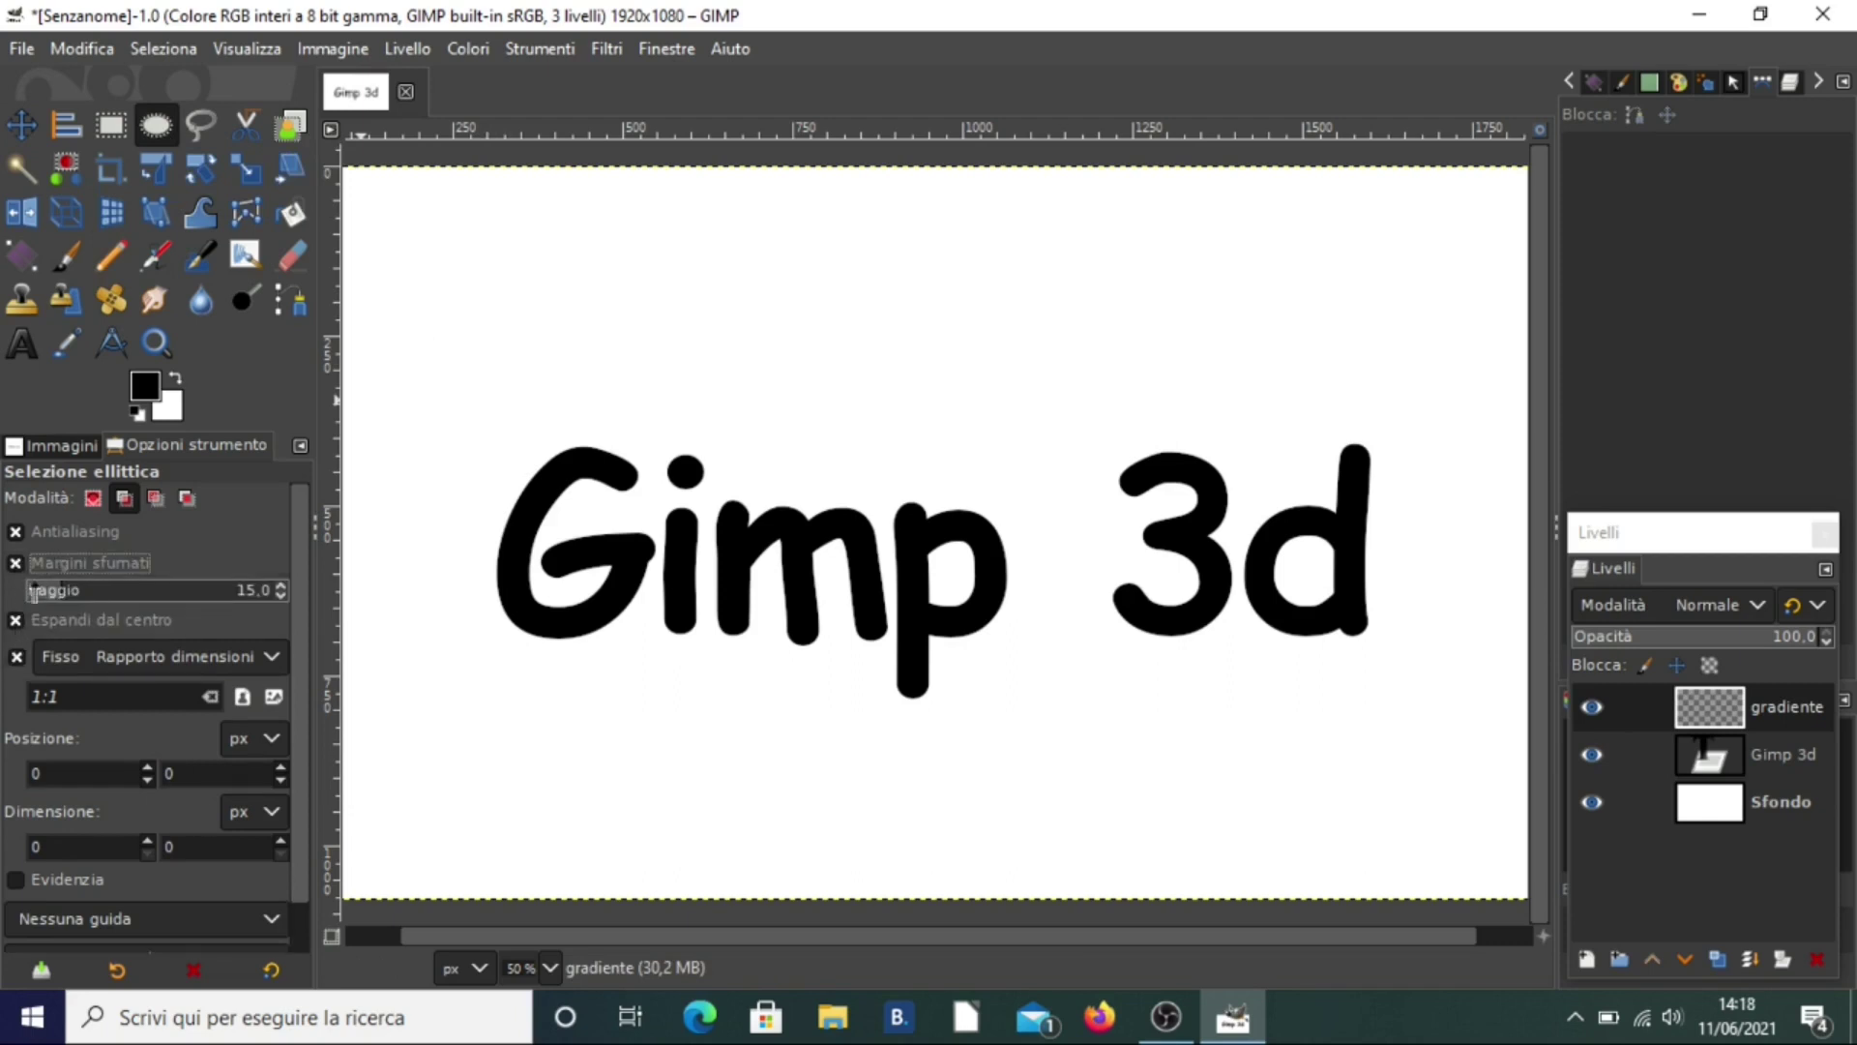
left_click(50, 597)
left_click_drag(51, 600, 40, 601)
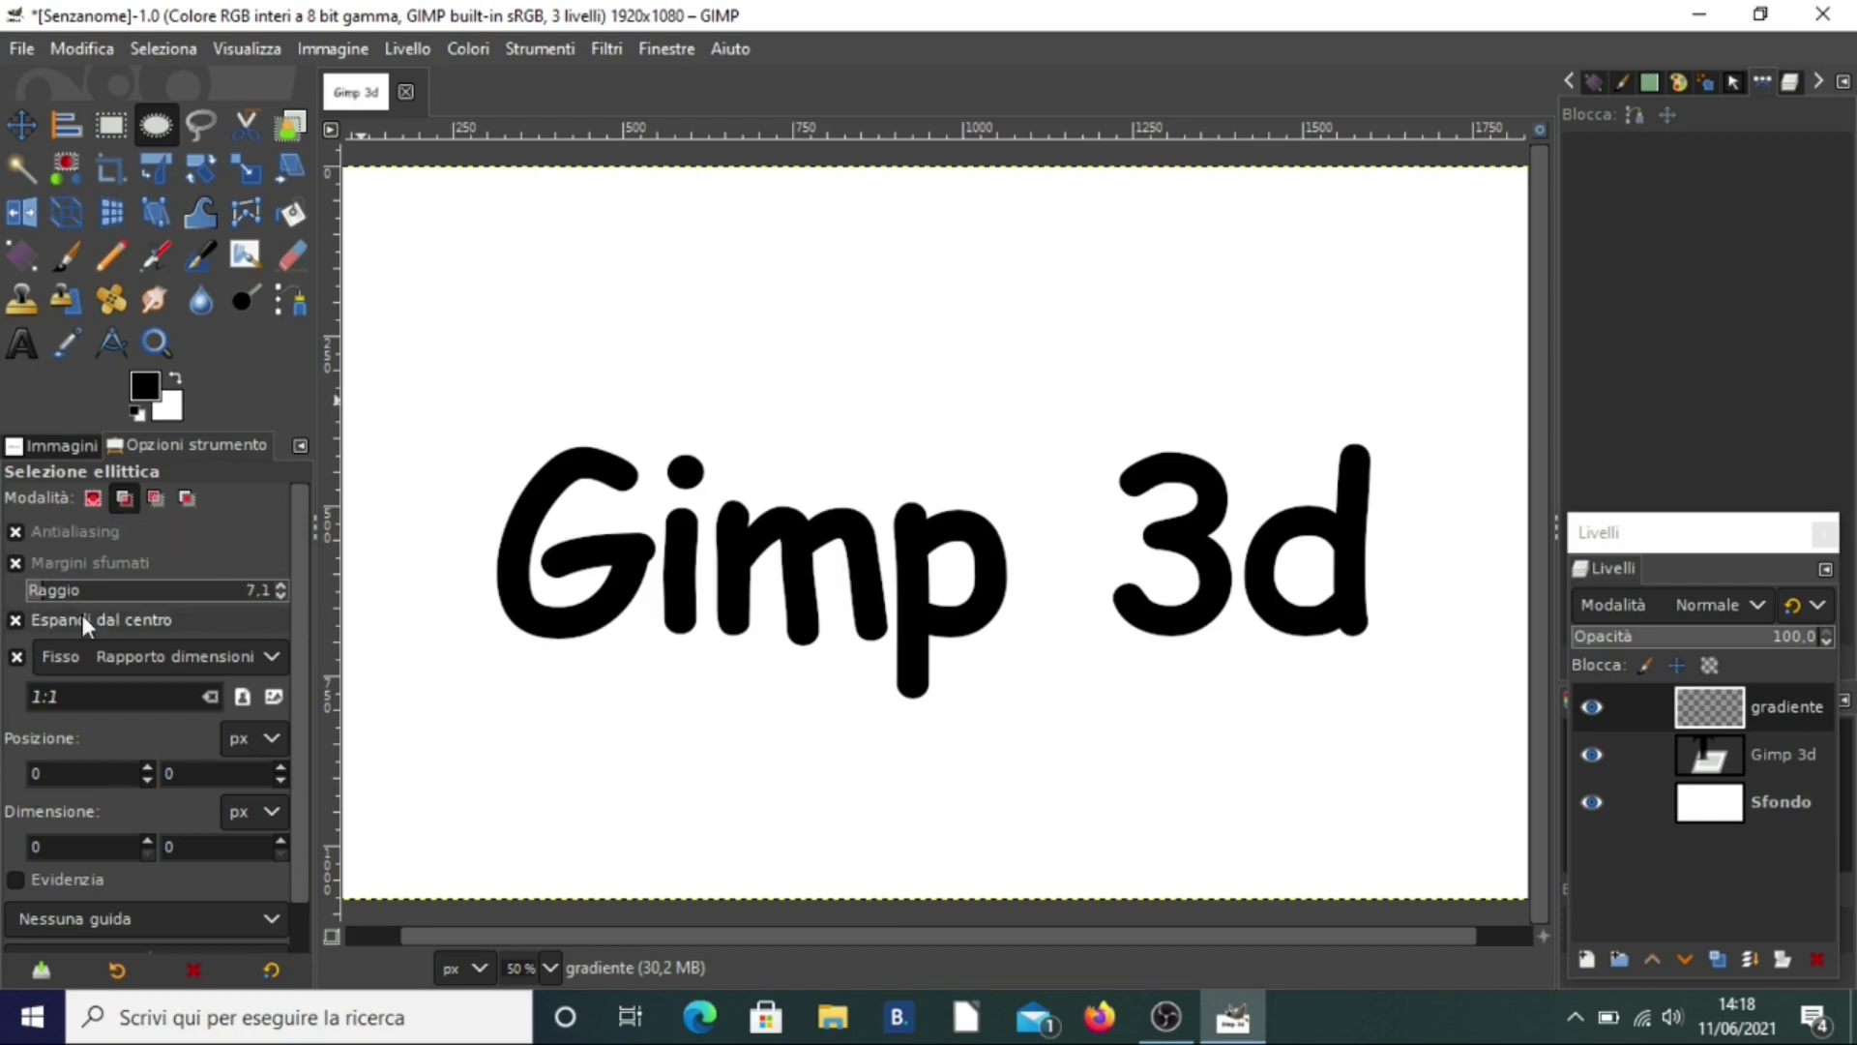
left_click(15, 658)
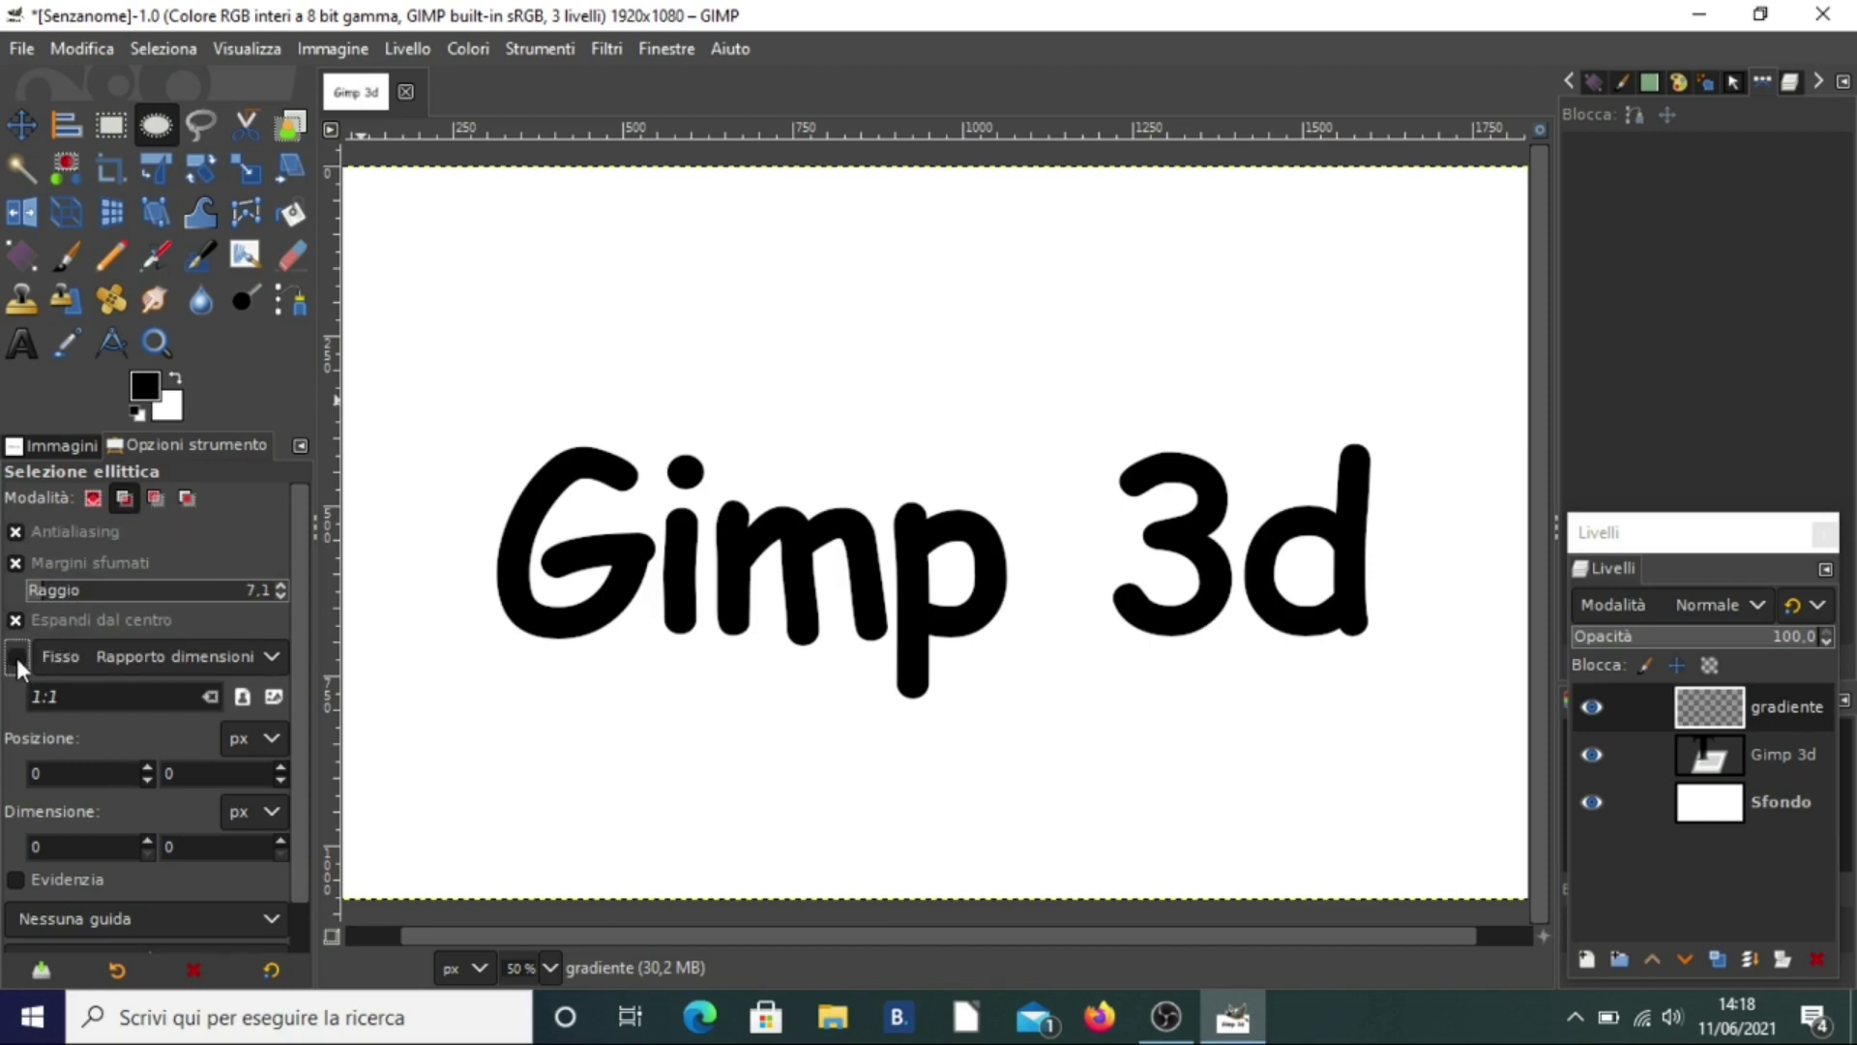
left_click_drag(527, 288, 626, 368)
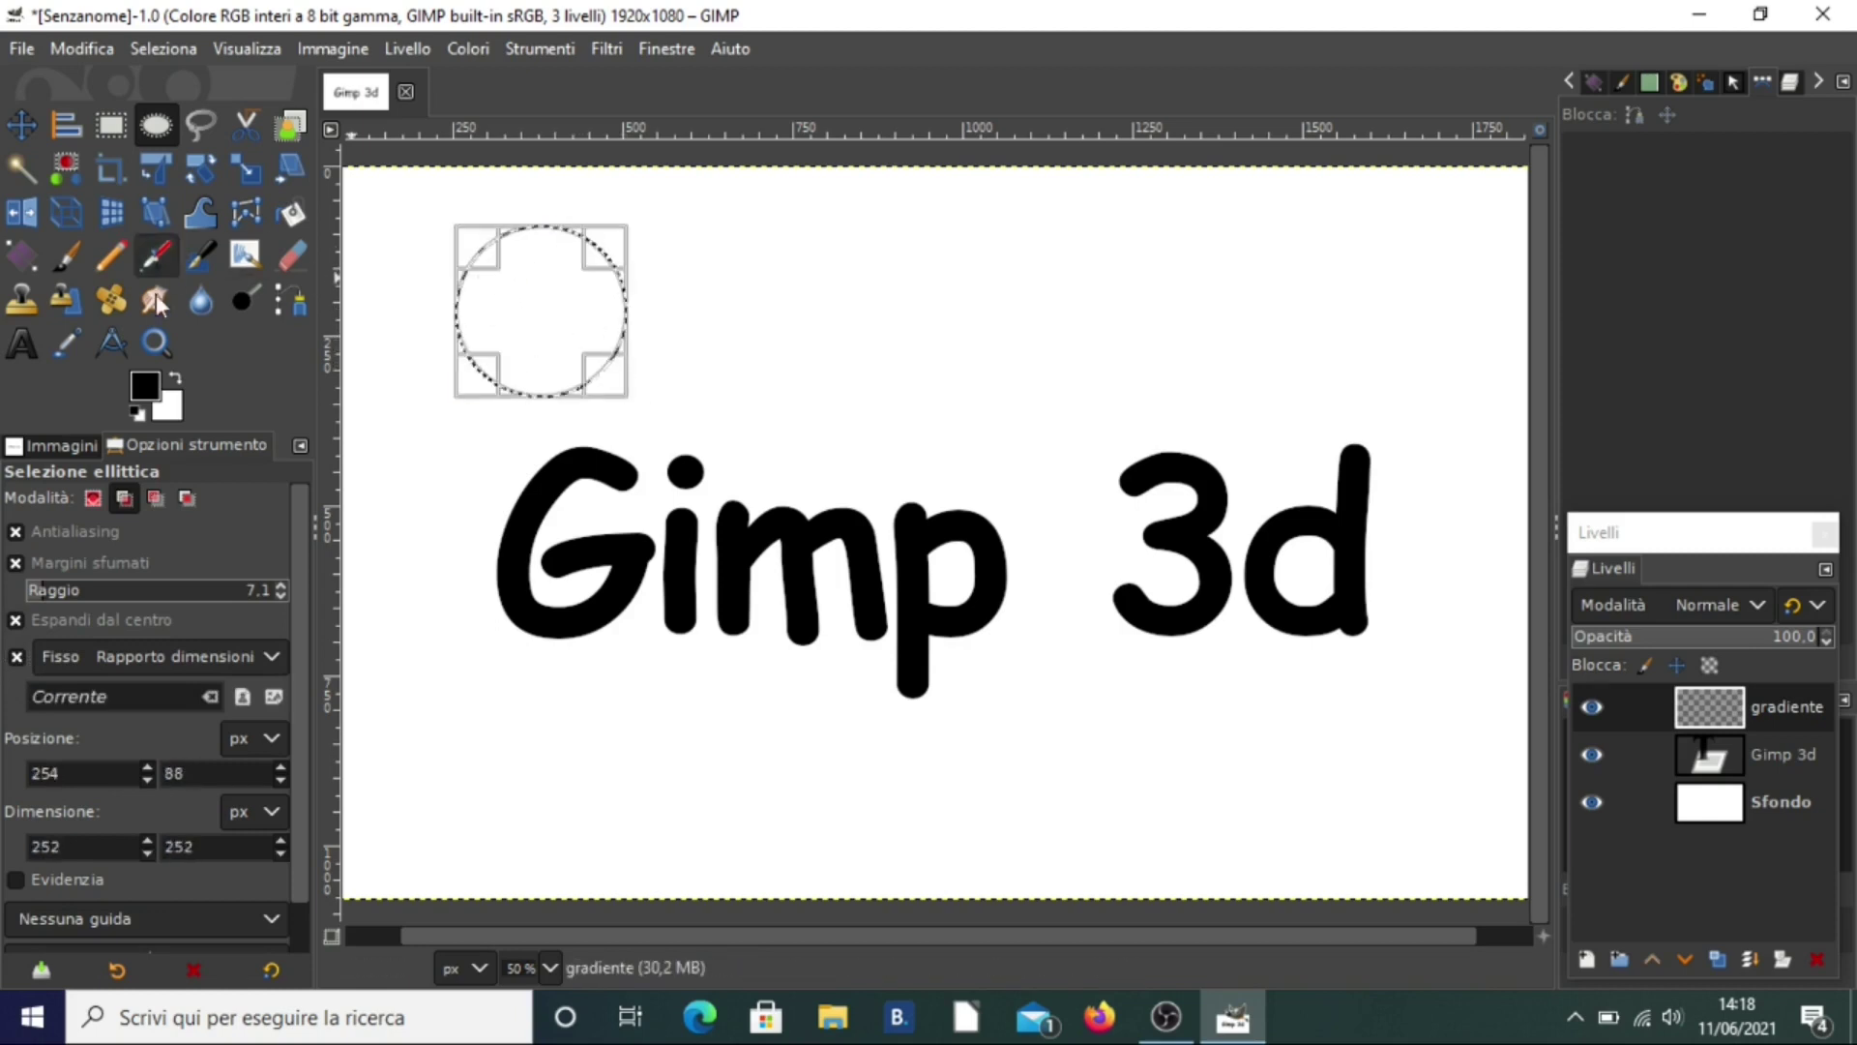
Set the foreground colour to pink
left_click(157, 397)
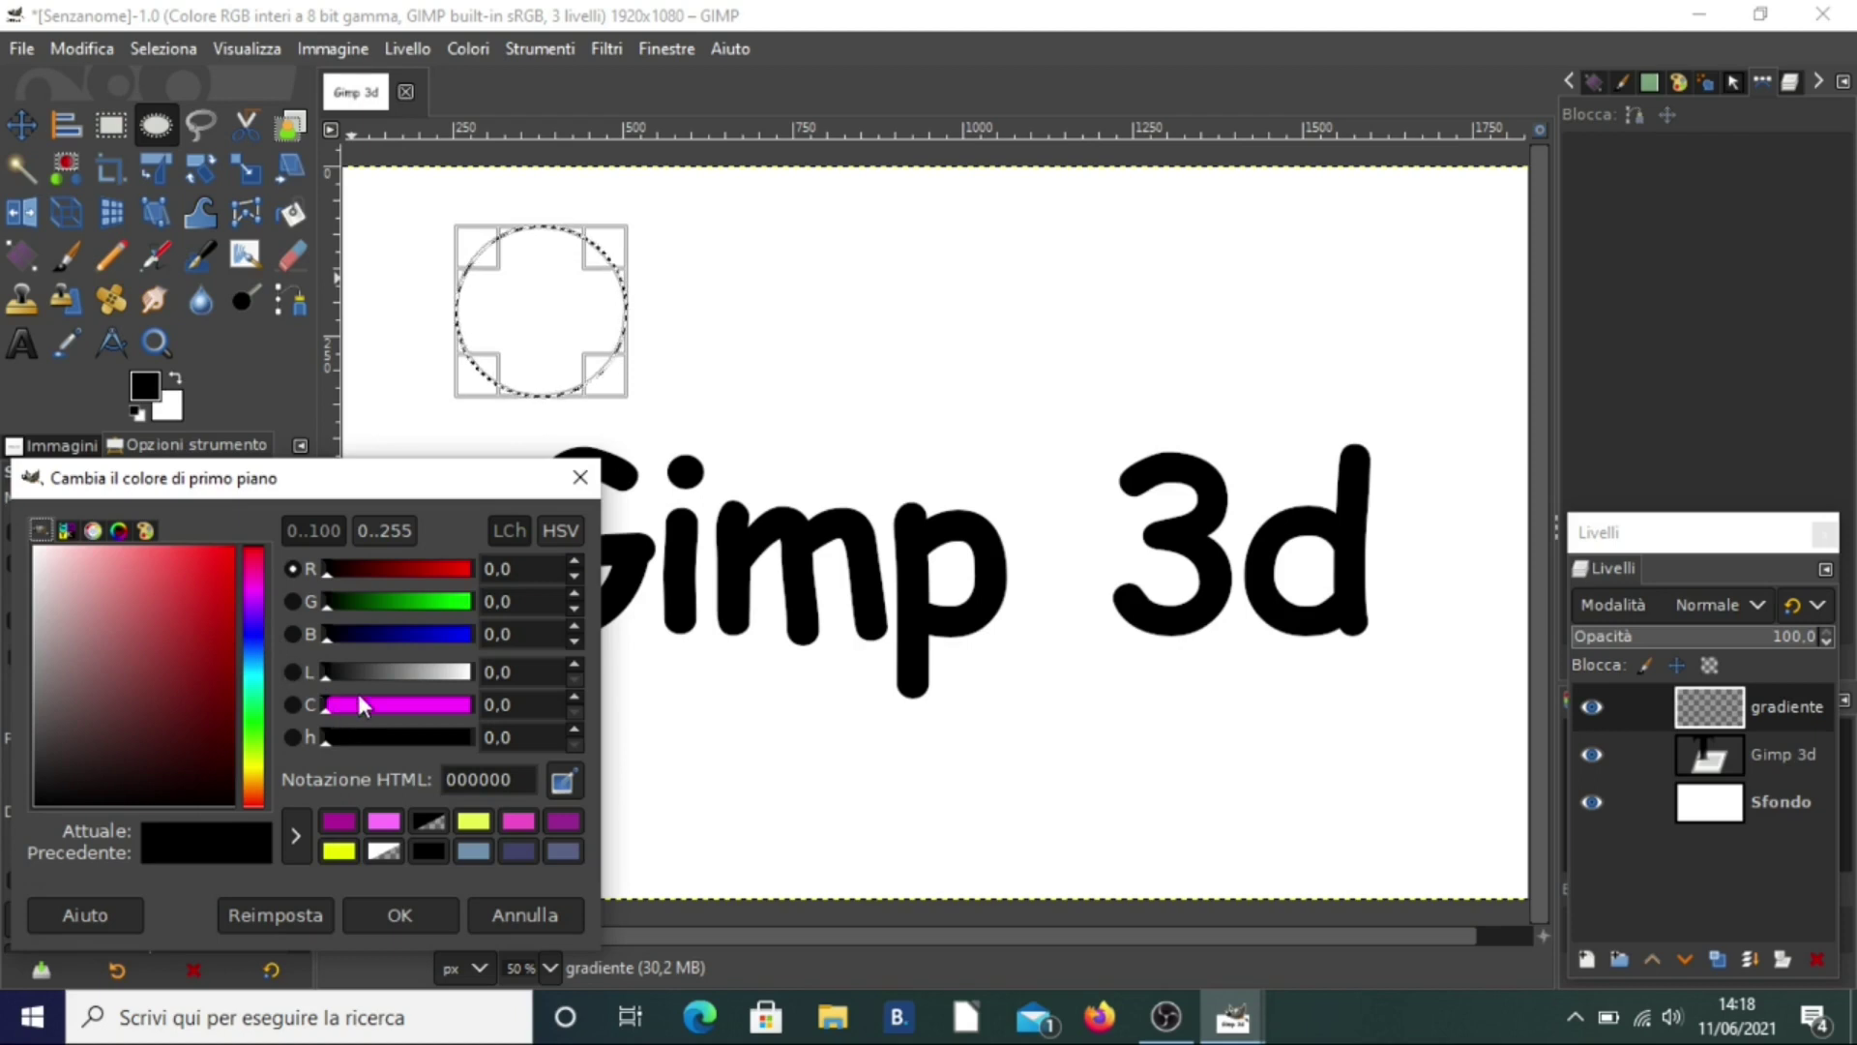
left_click_drag(205, 588, 160, 548)
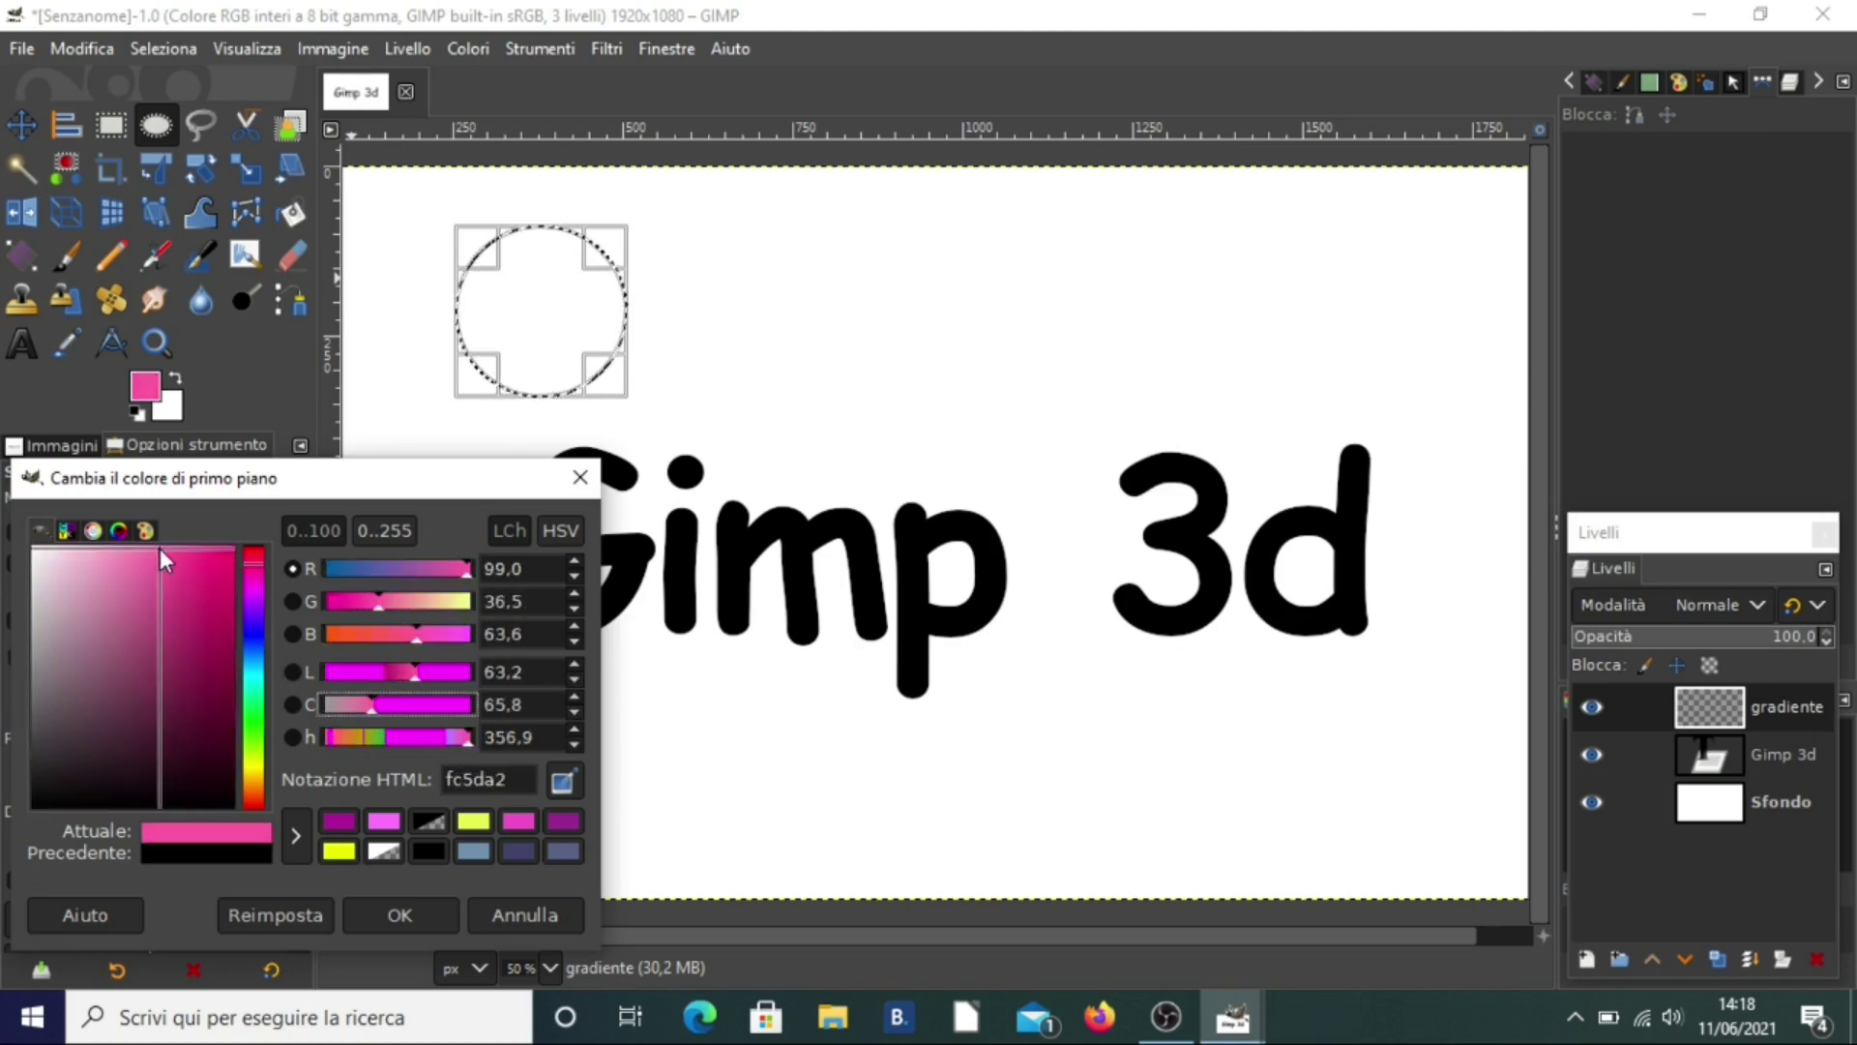
left_click(296, 836)
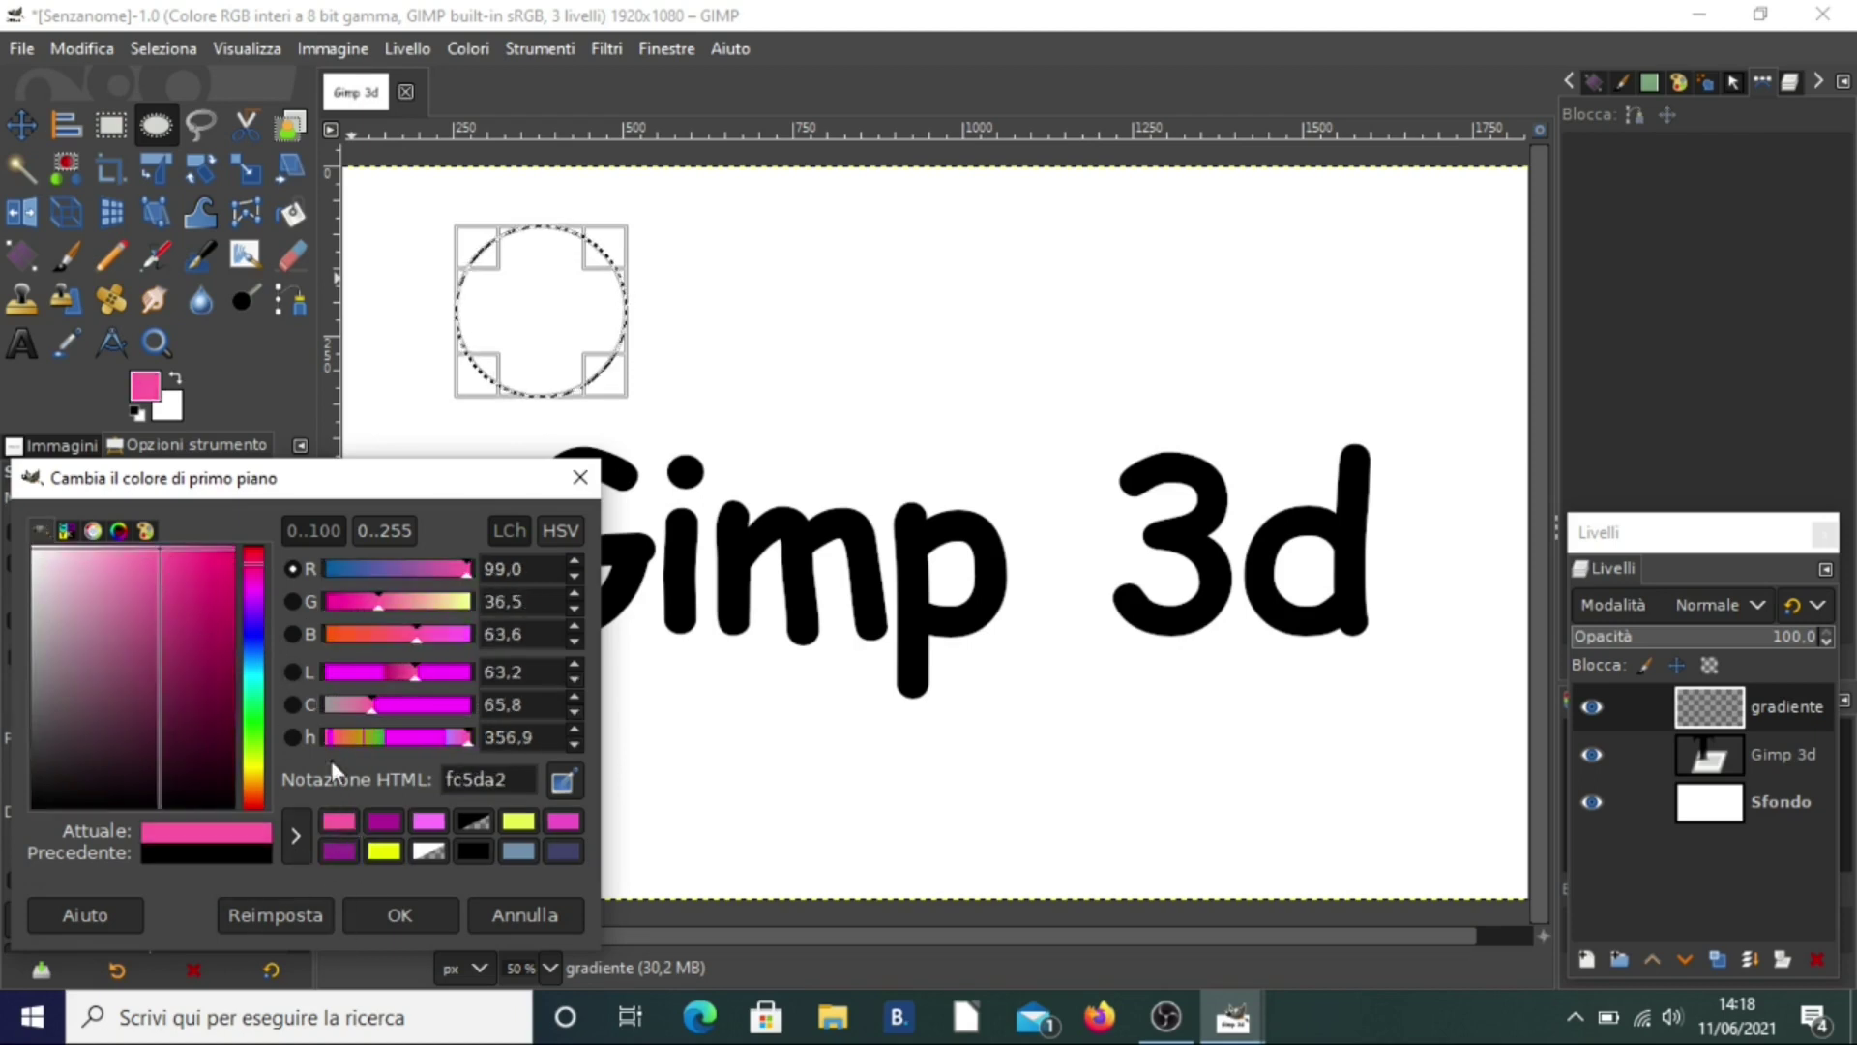
left_click(366, 915)
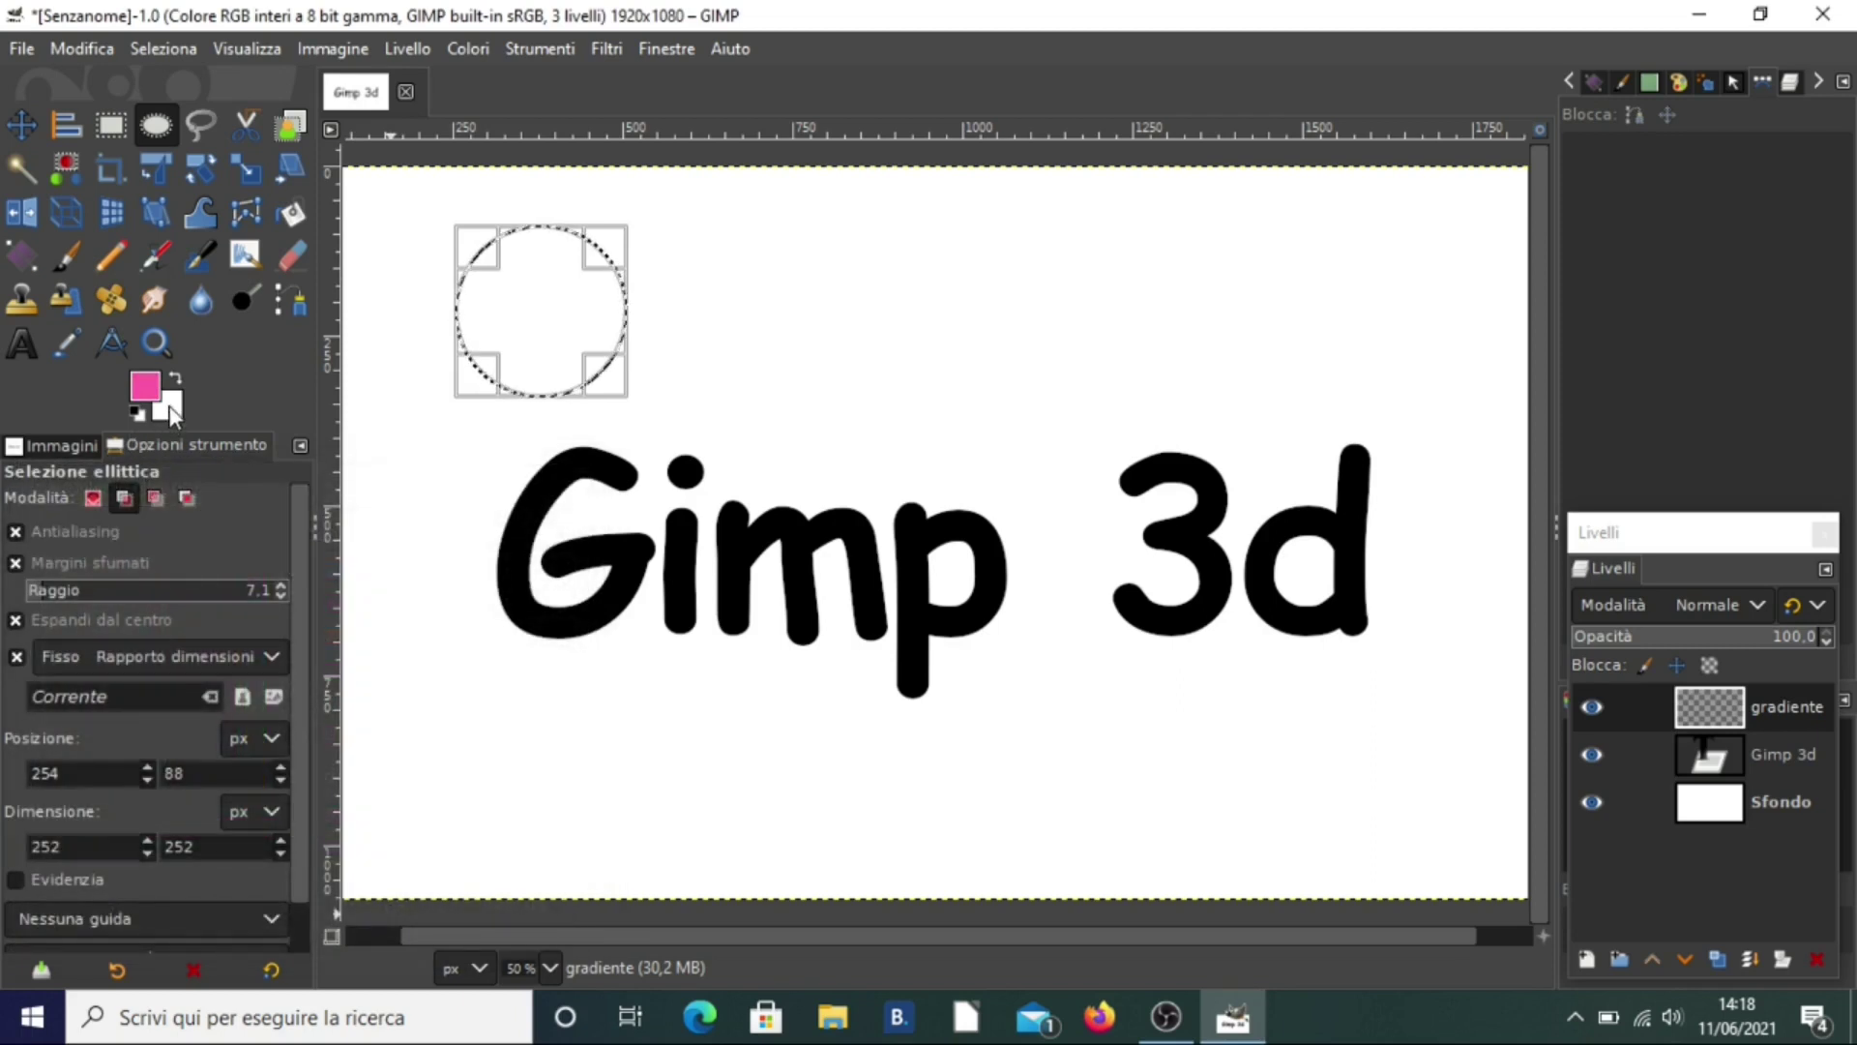
Set the background colour to magenta cd17c6
left_click(170, 408)
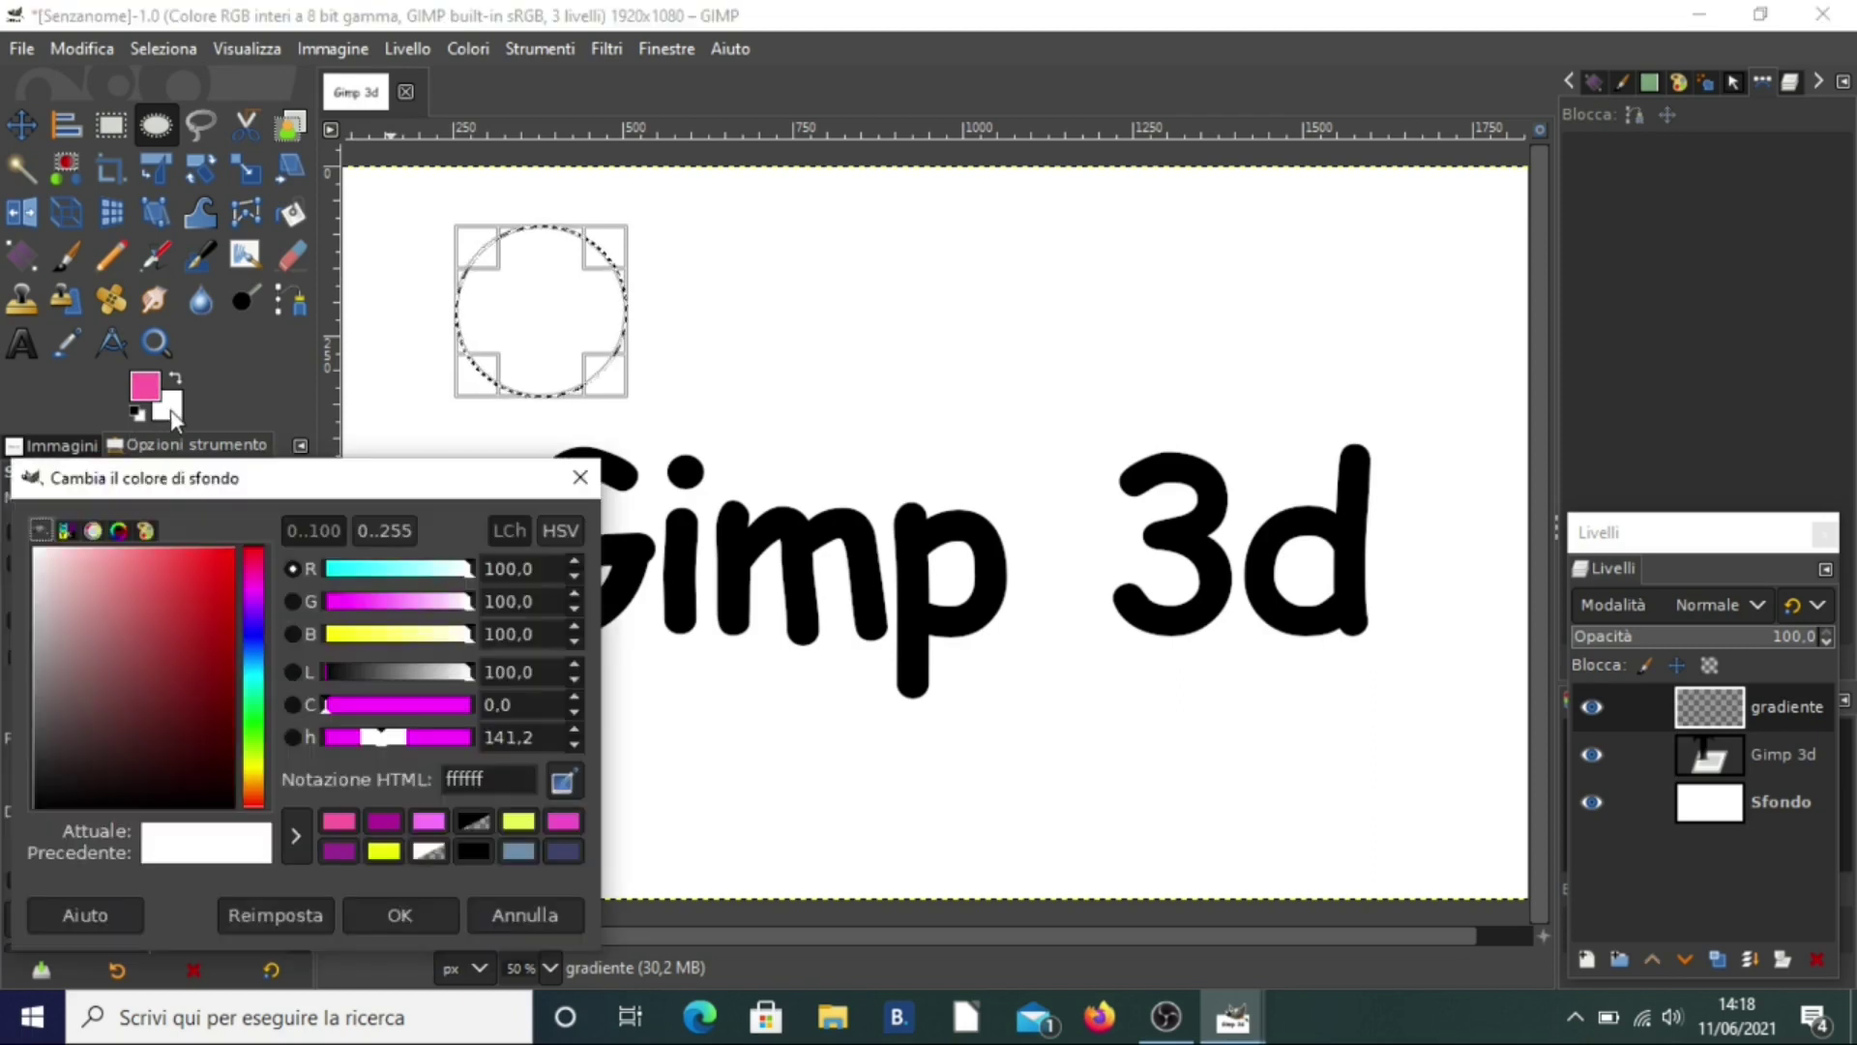
left_click(252, 588)
left_click_drag(206, 592, 211, 596)
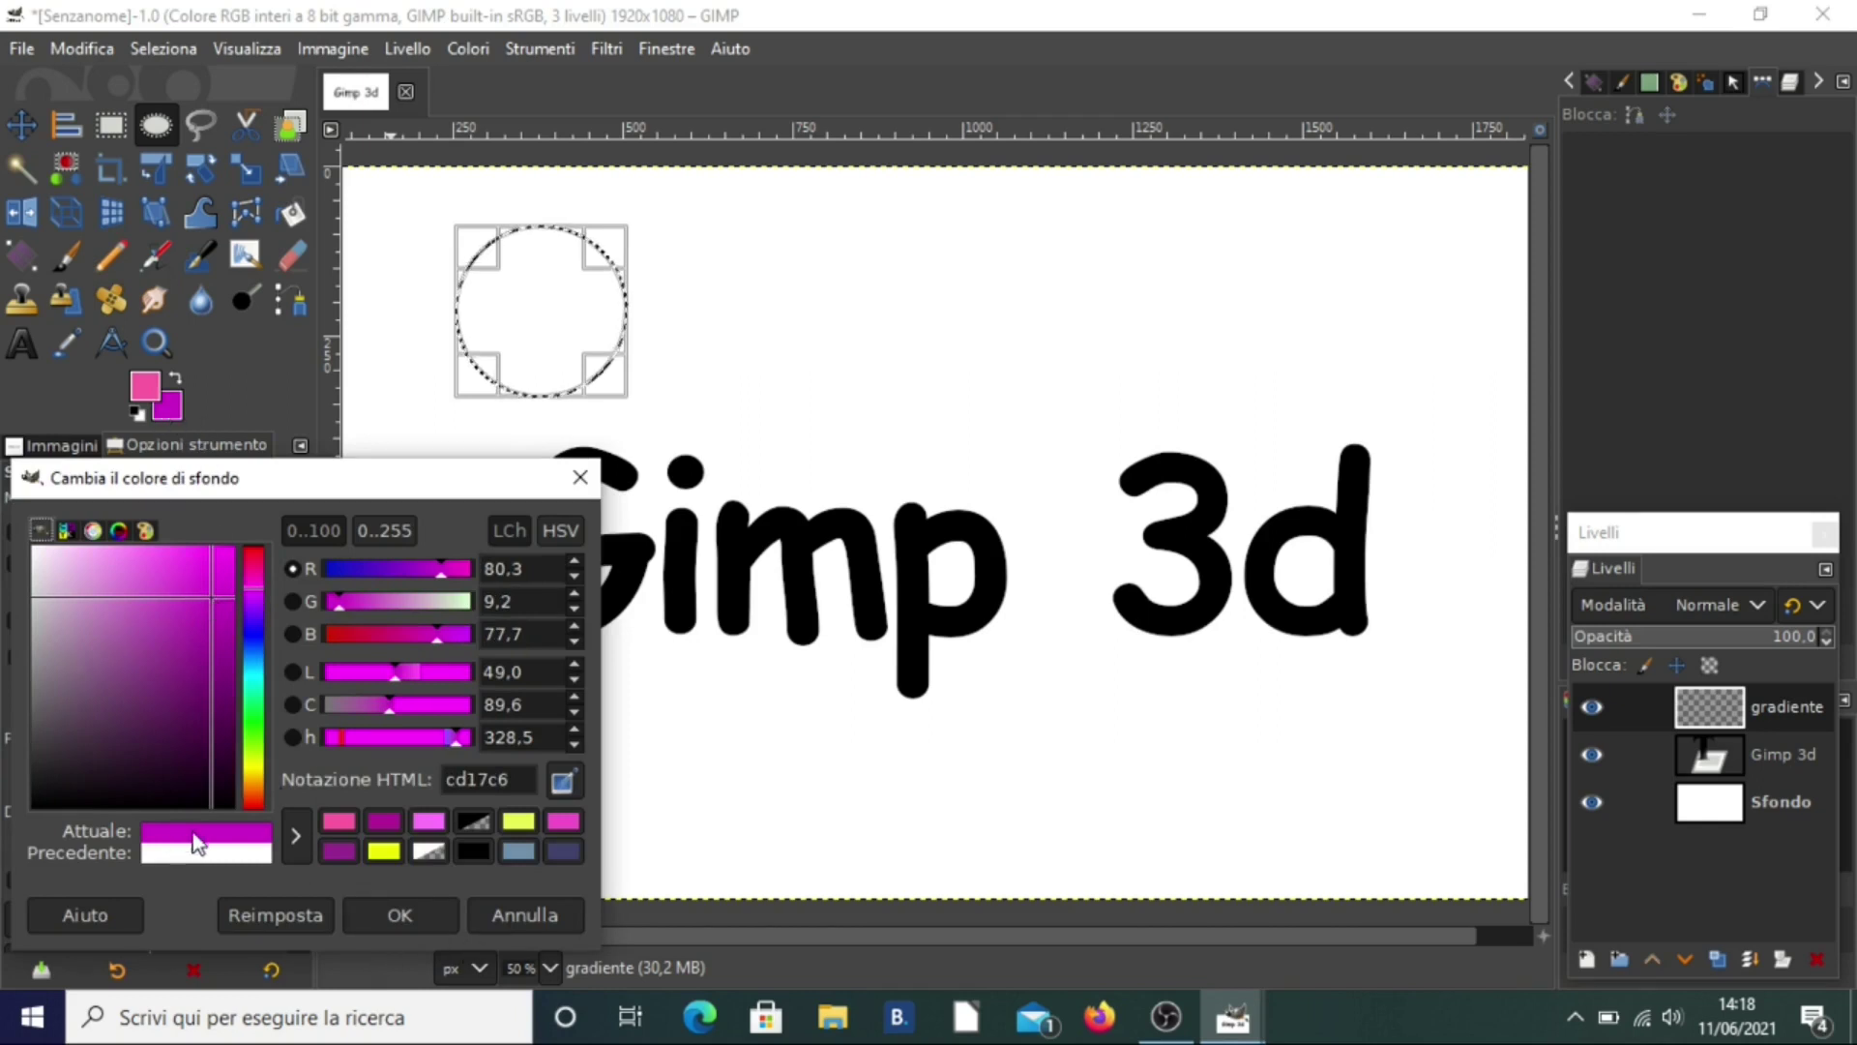
left_click(296, 836)
left_click(362, 916)
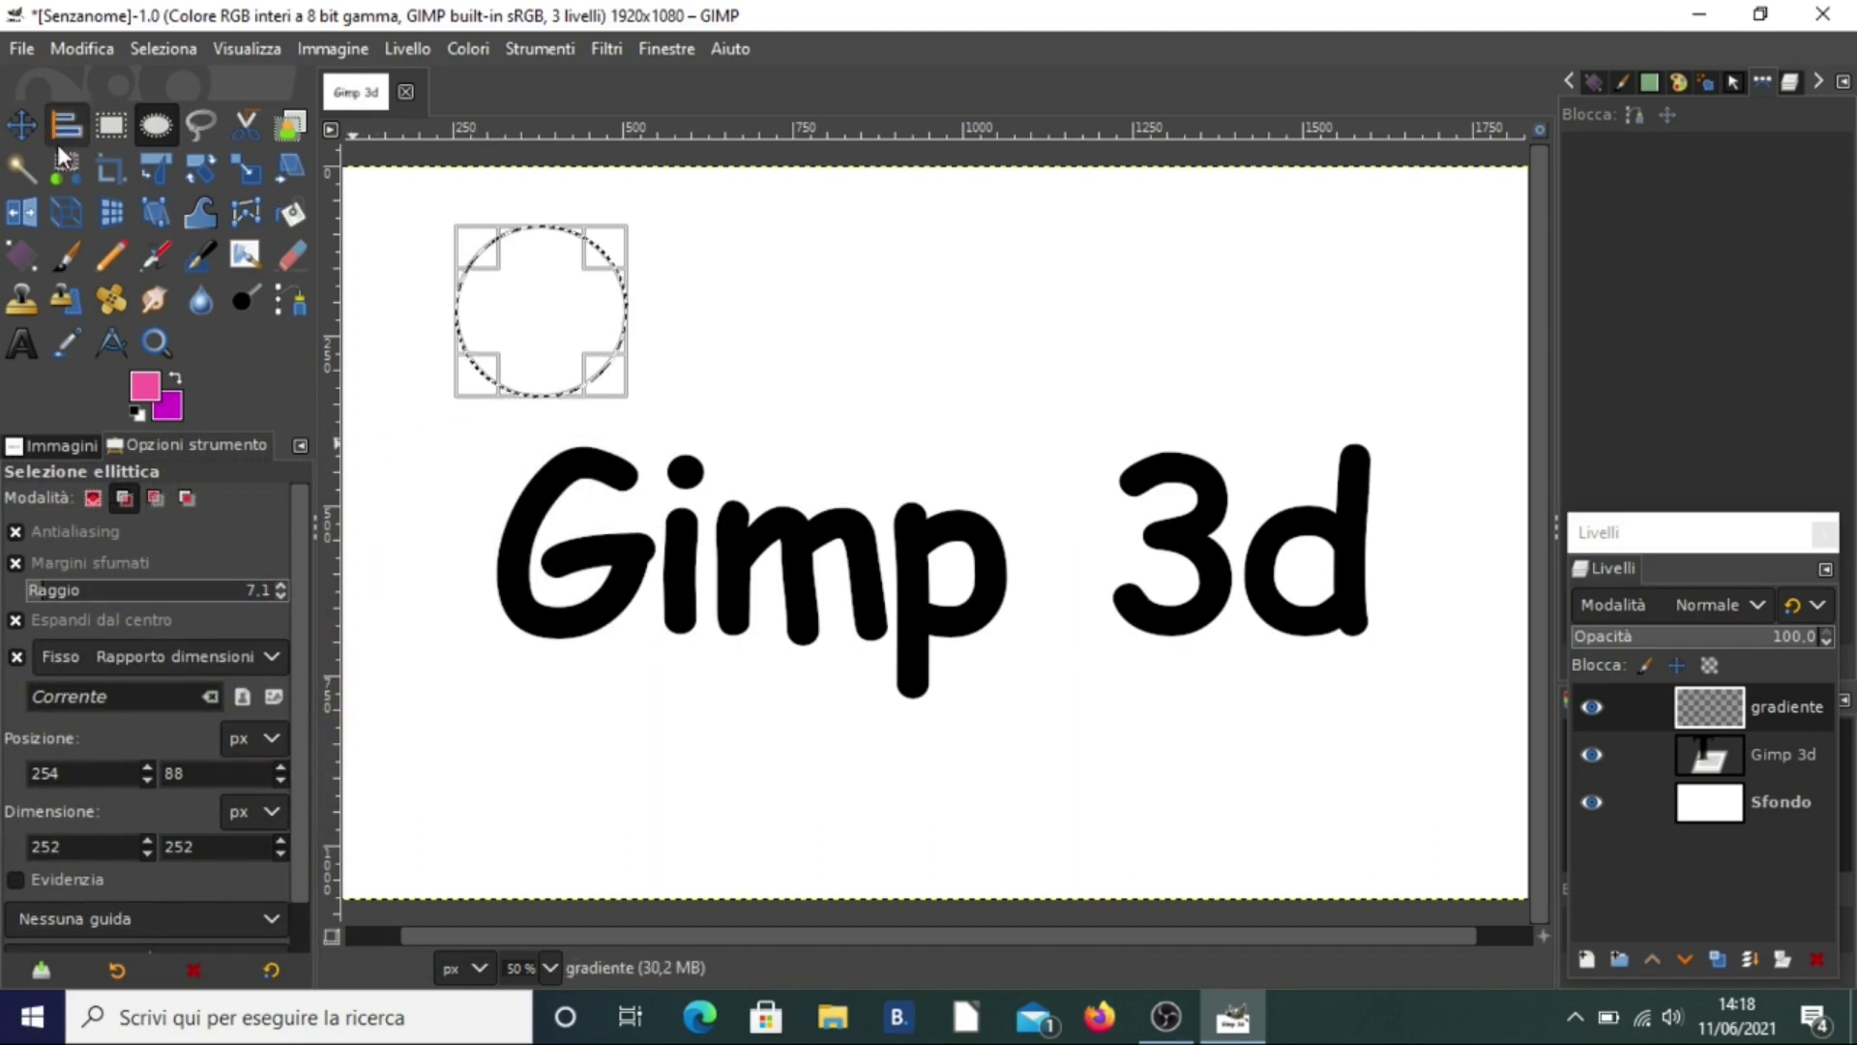
left_click(23, 262)
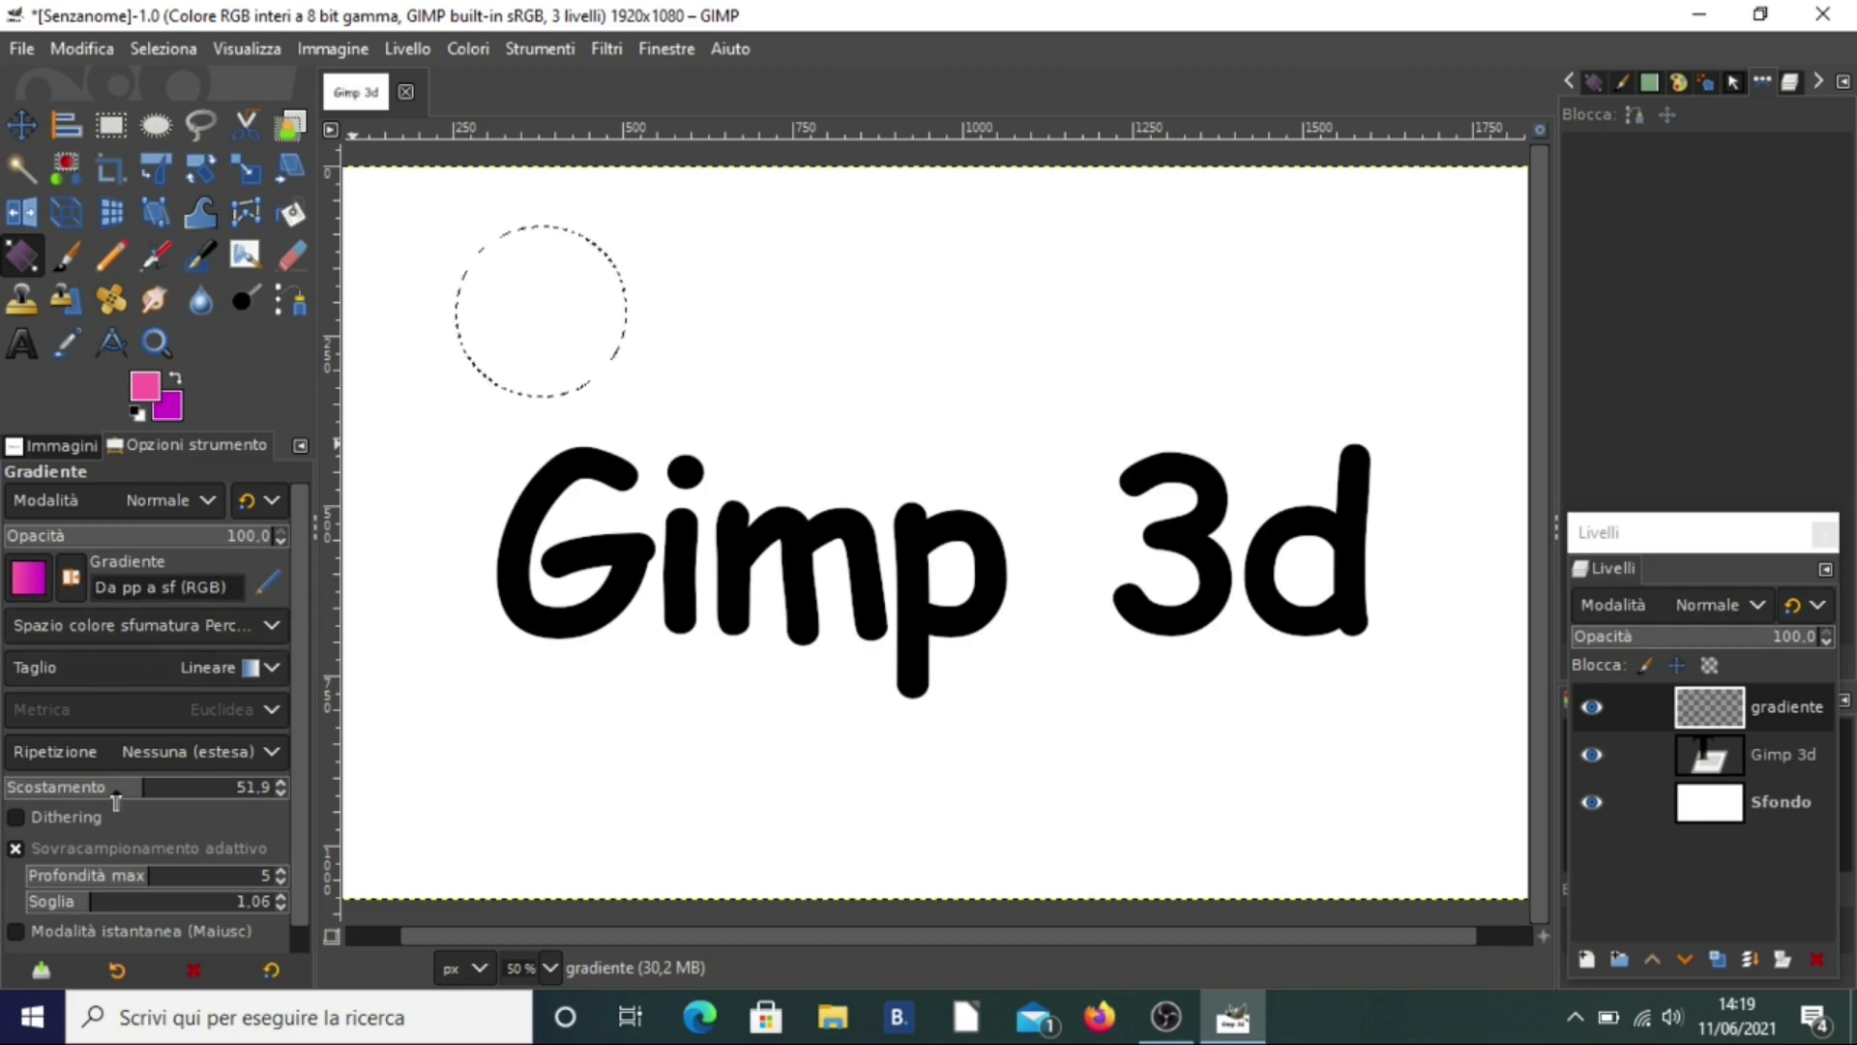
Fill the circle with a pink-to-magenta gradient from top to centre and copy it
scroll(124, 838, "down", 1)
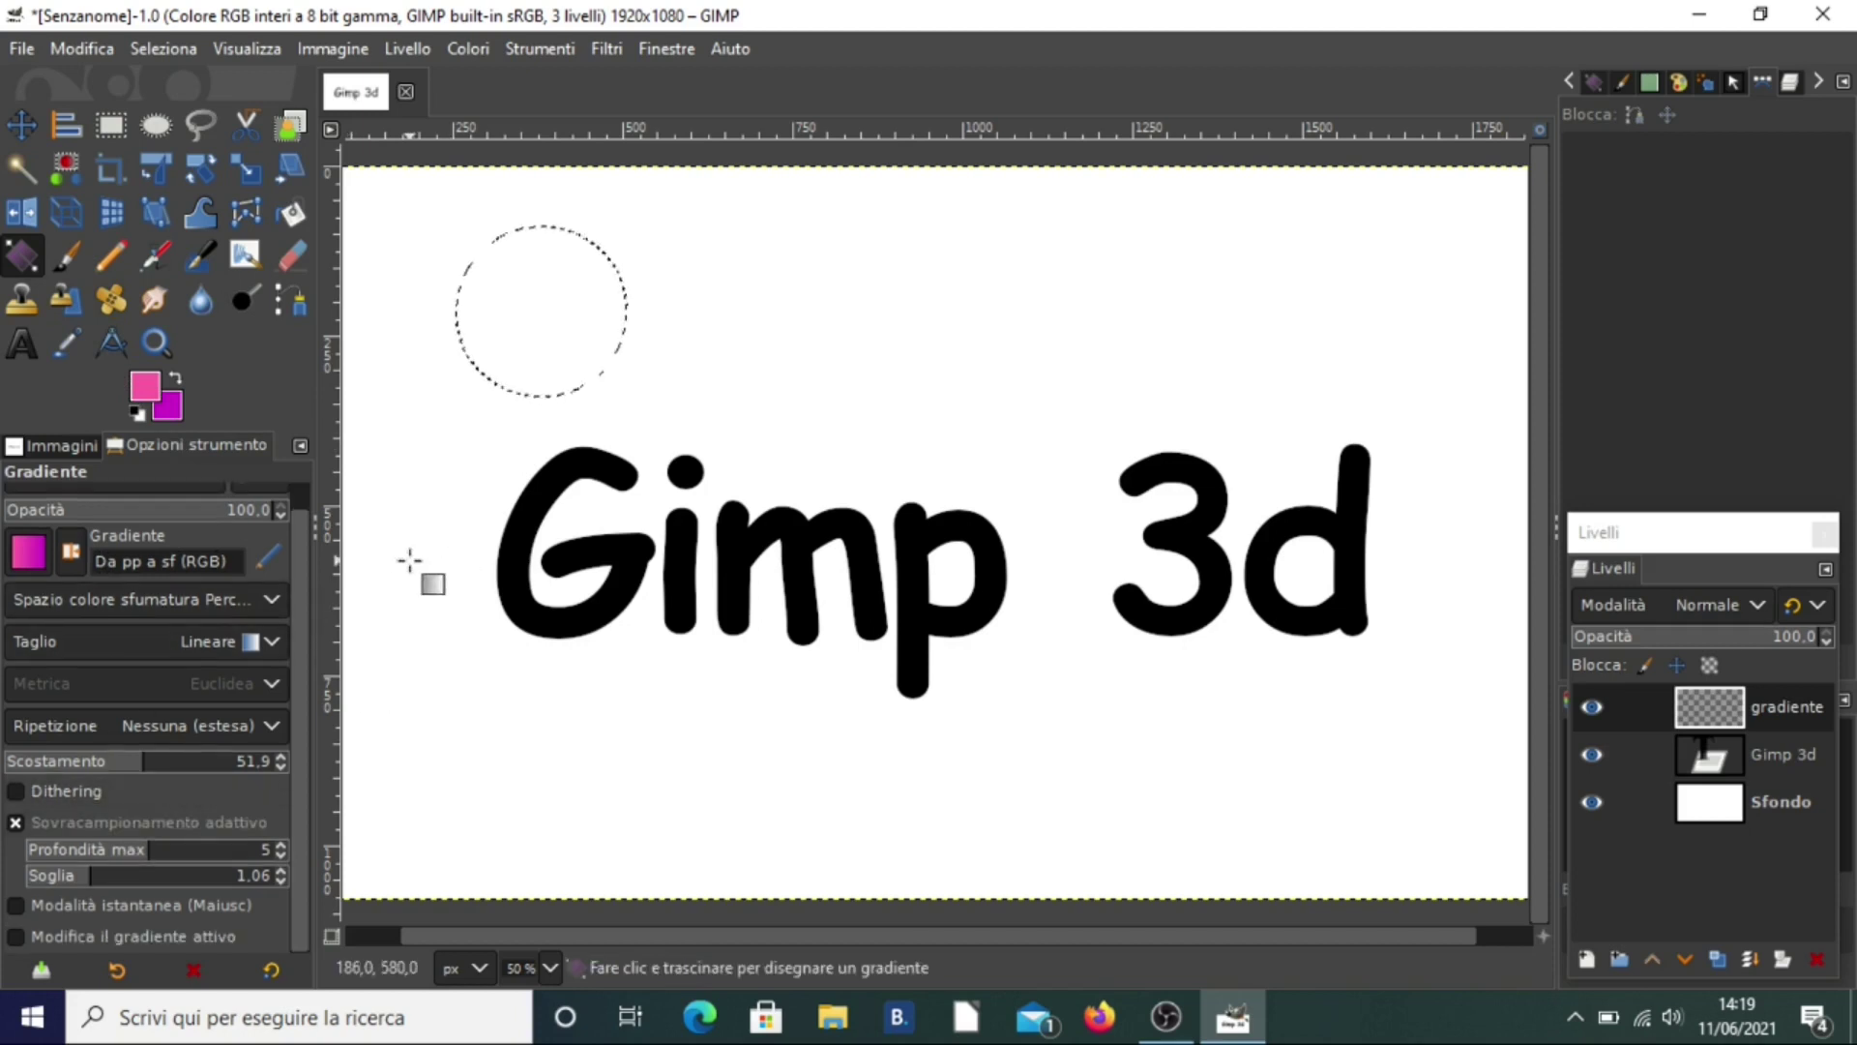
mouse_move(537, 423)
left_mouse_down()
mouse_move(540, 232)
mouse_move(545, 295)
left_mouse_up()
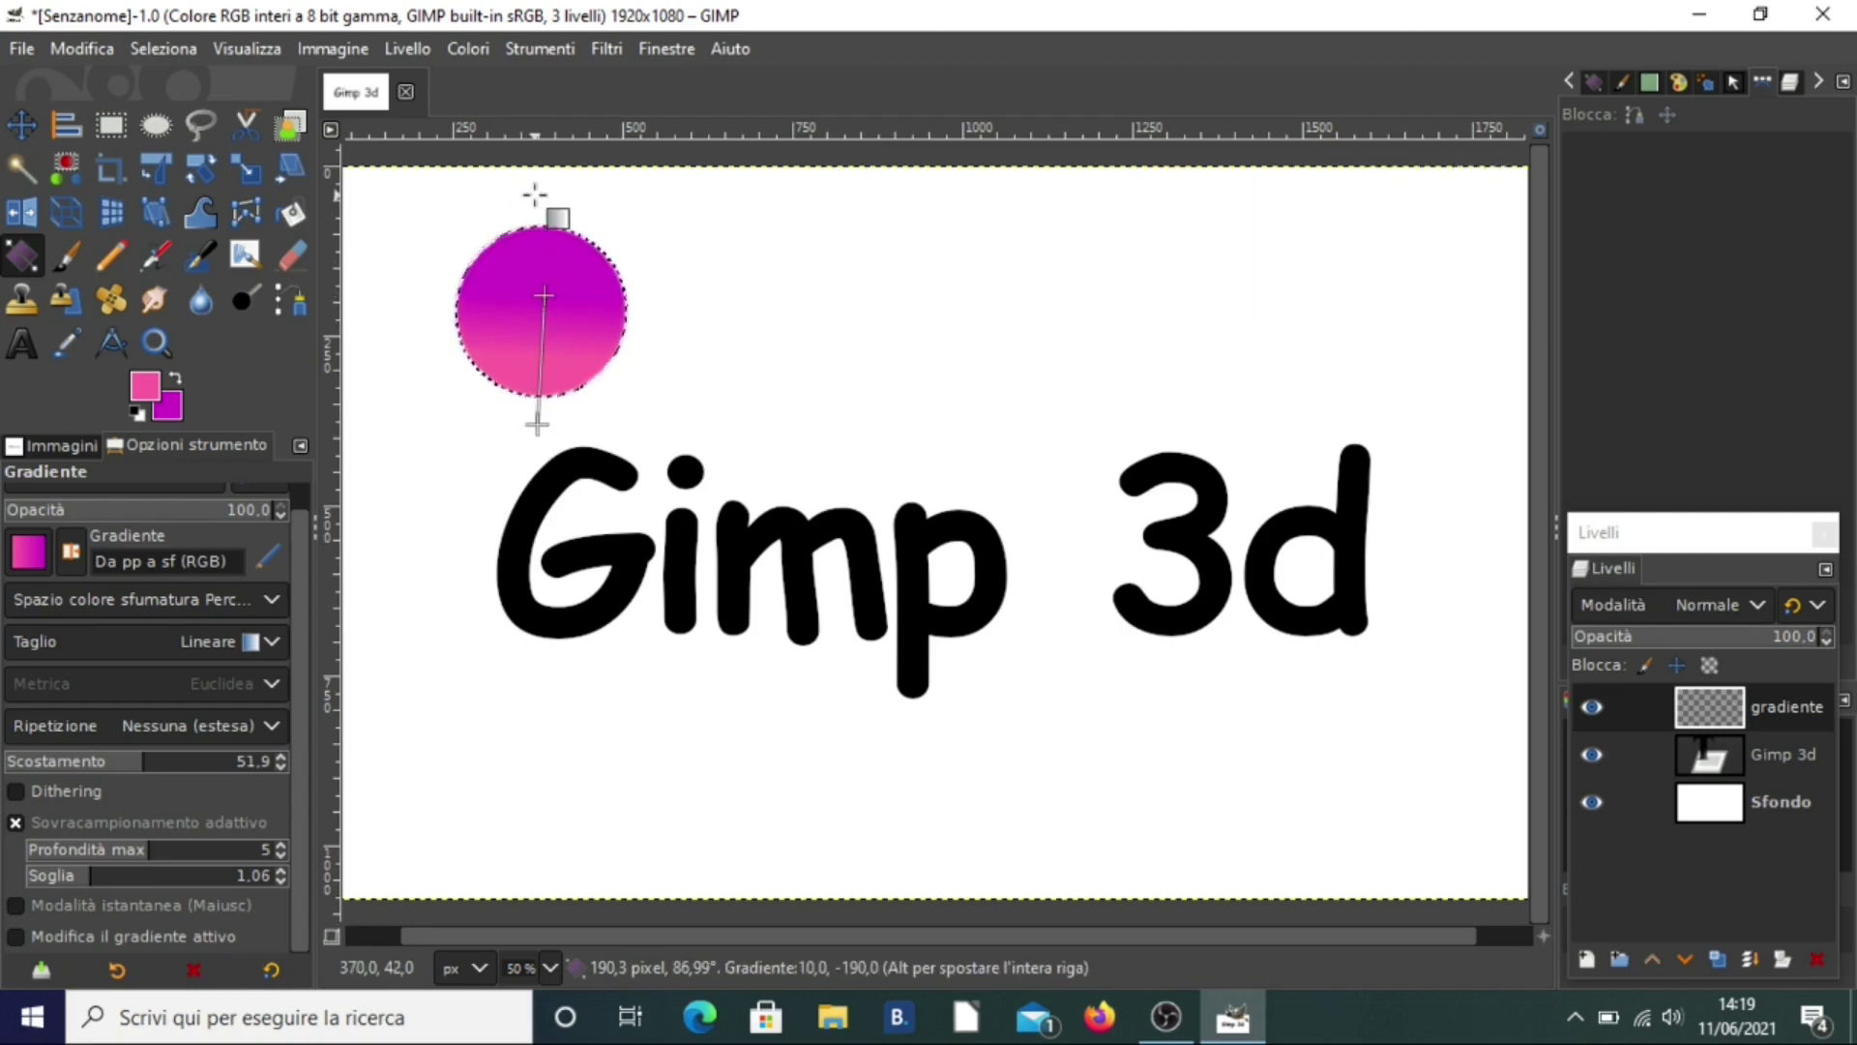
key("Escape")
left_click_drag(534, 192, 539, 364)
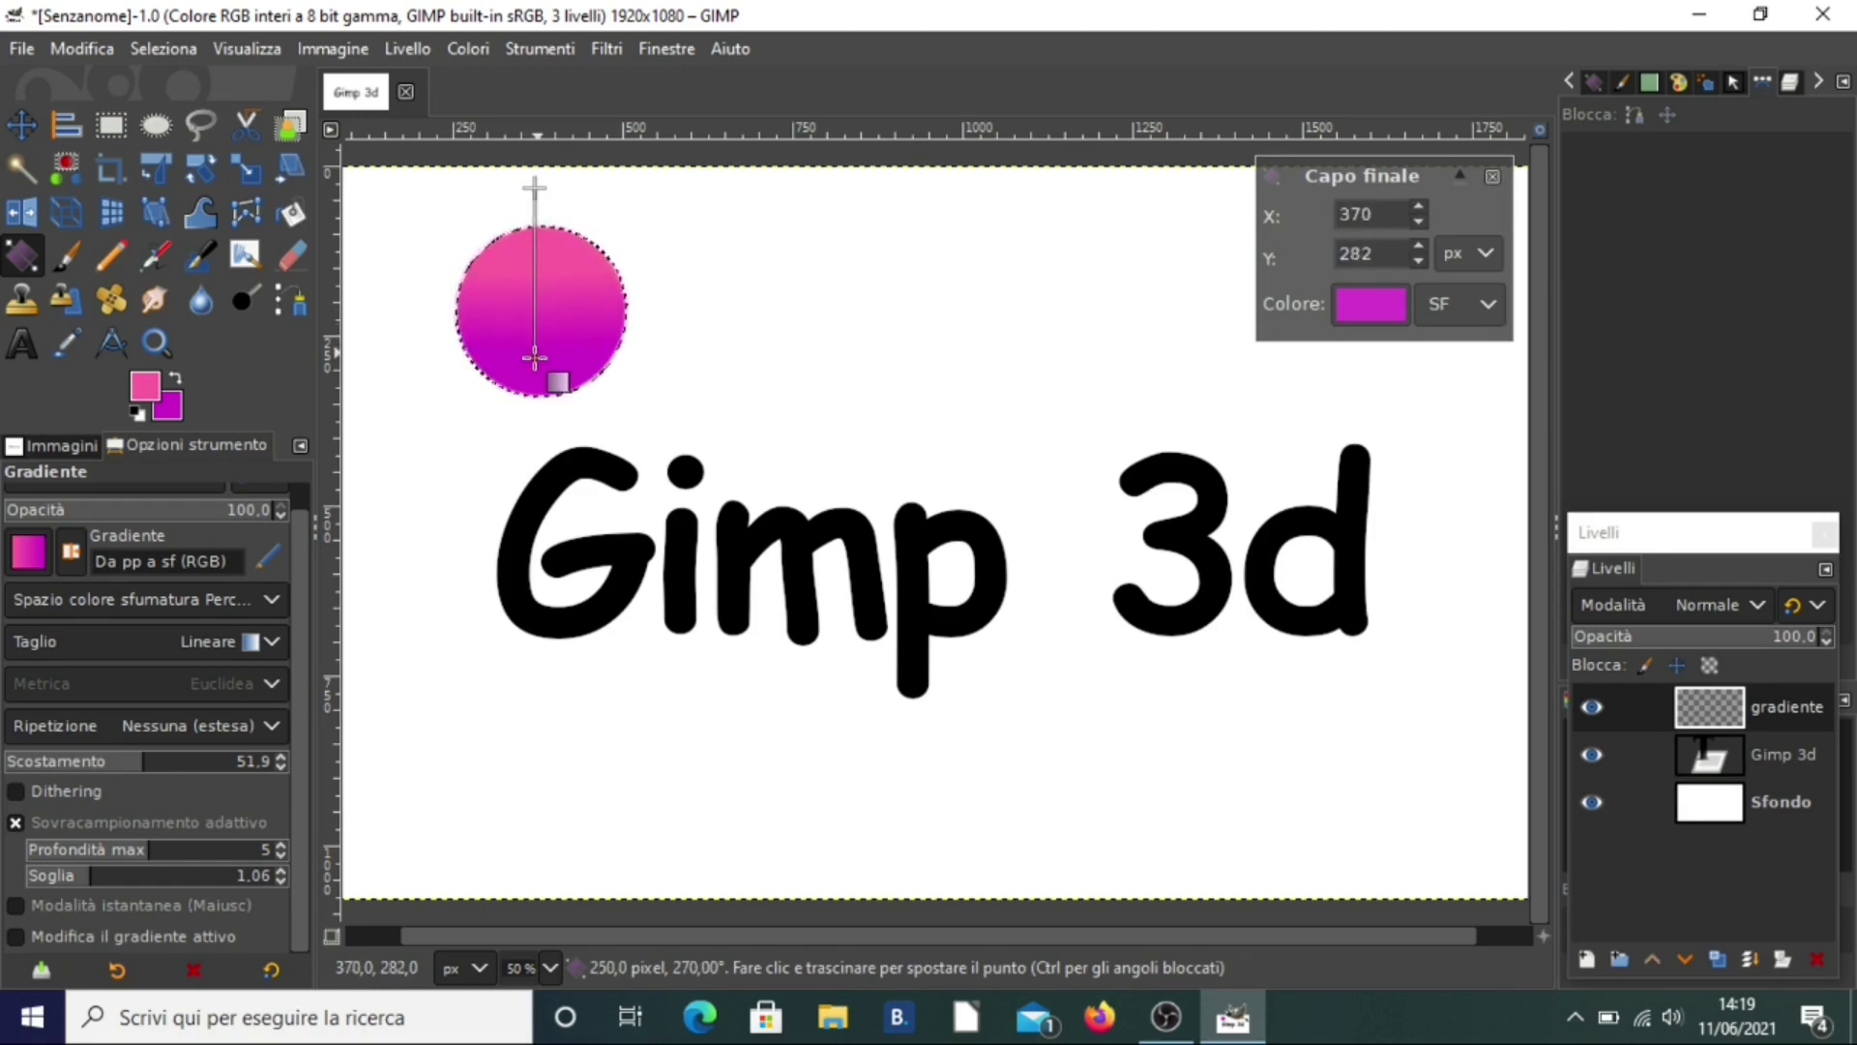
key("Return")
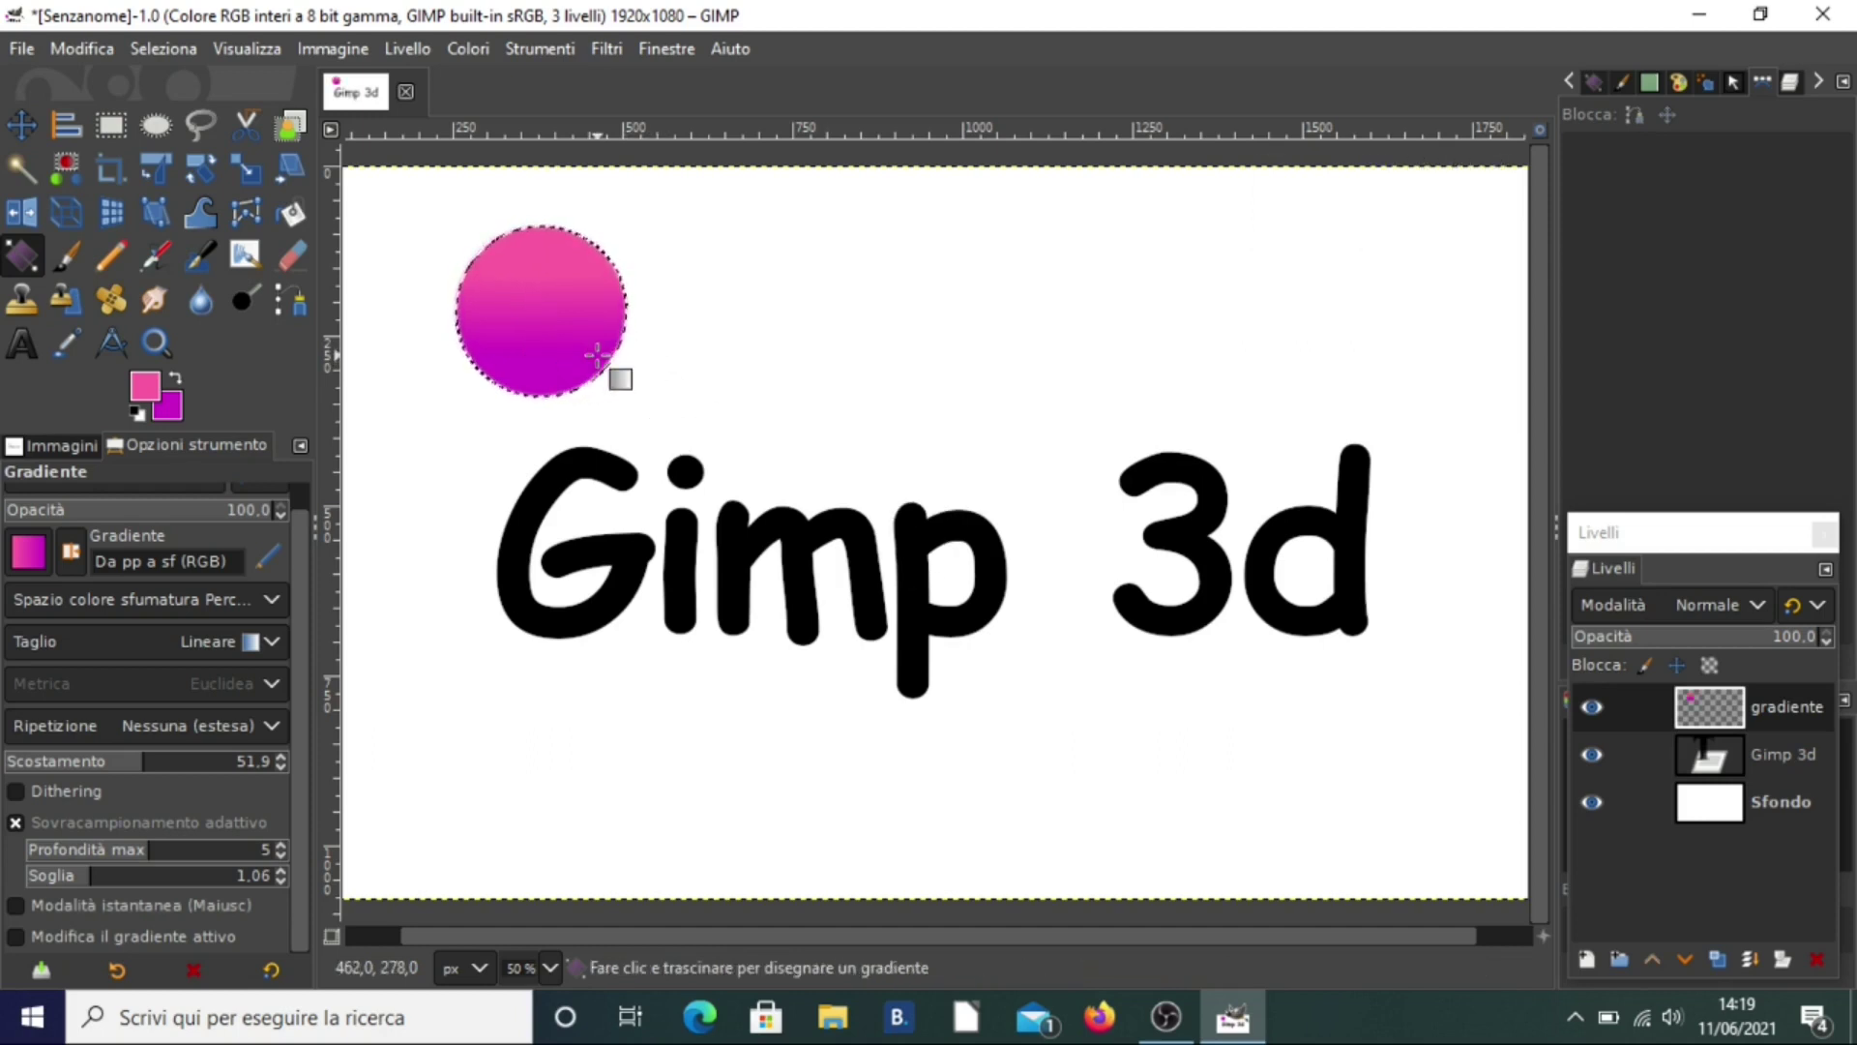
key("ctrl+c")
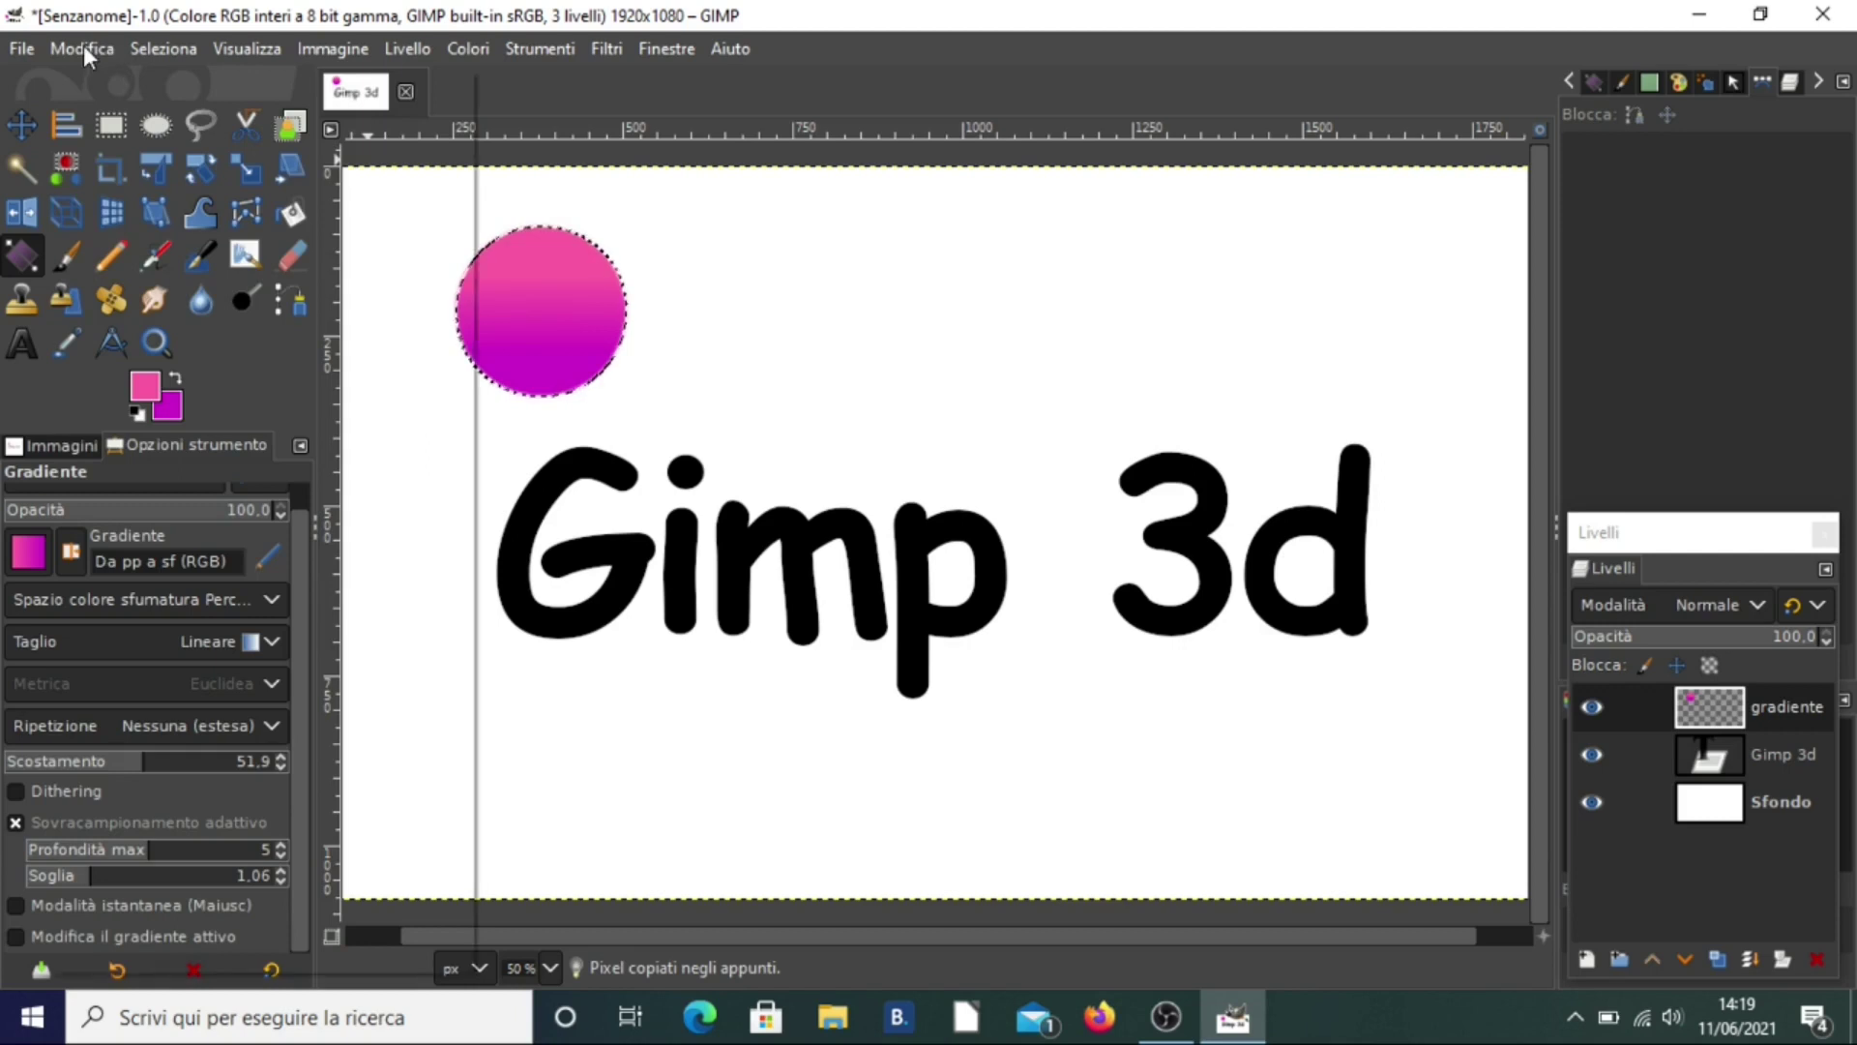
left_click(84, 47)
Select the Paintbrush with the clipboard brush, invert the selection, and hide the gradiente layer
left_click(820, 418)
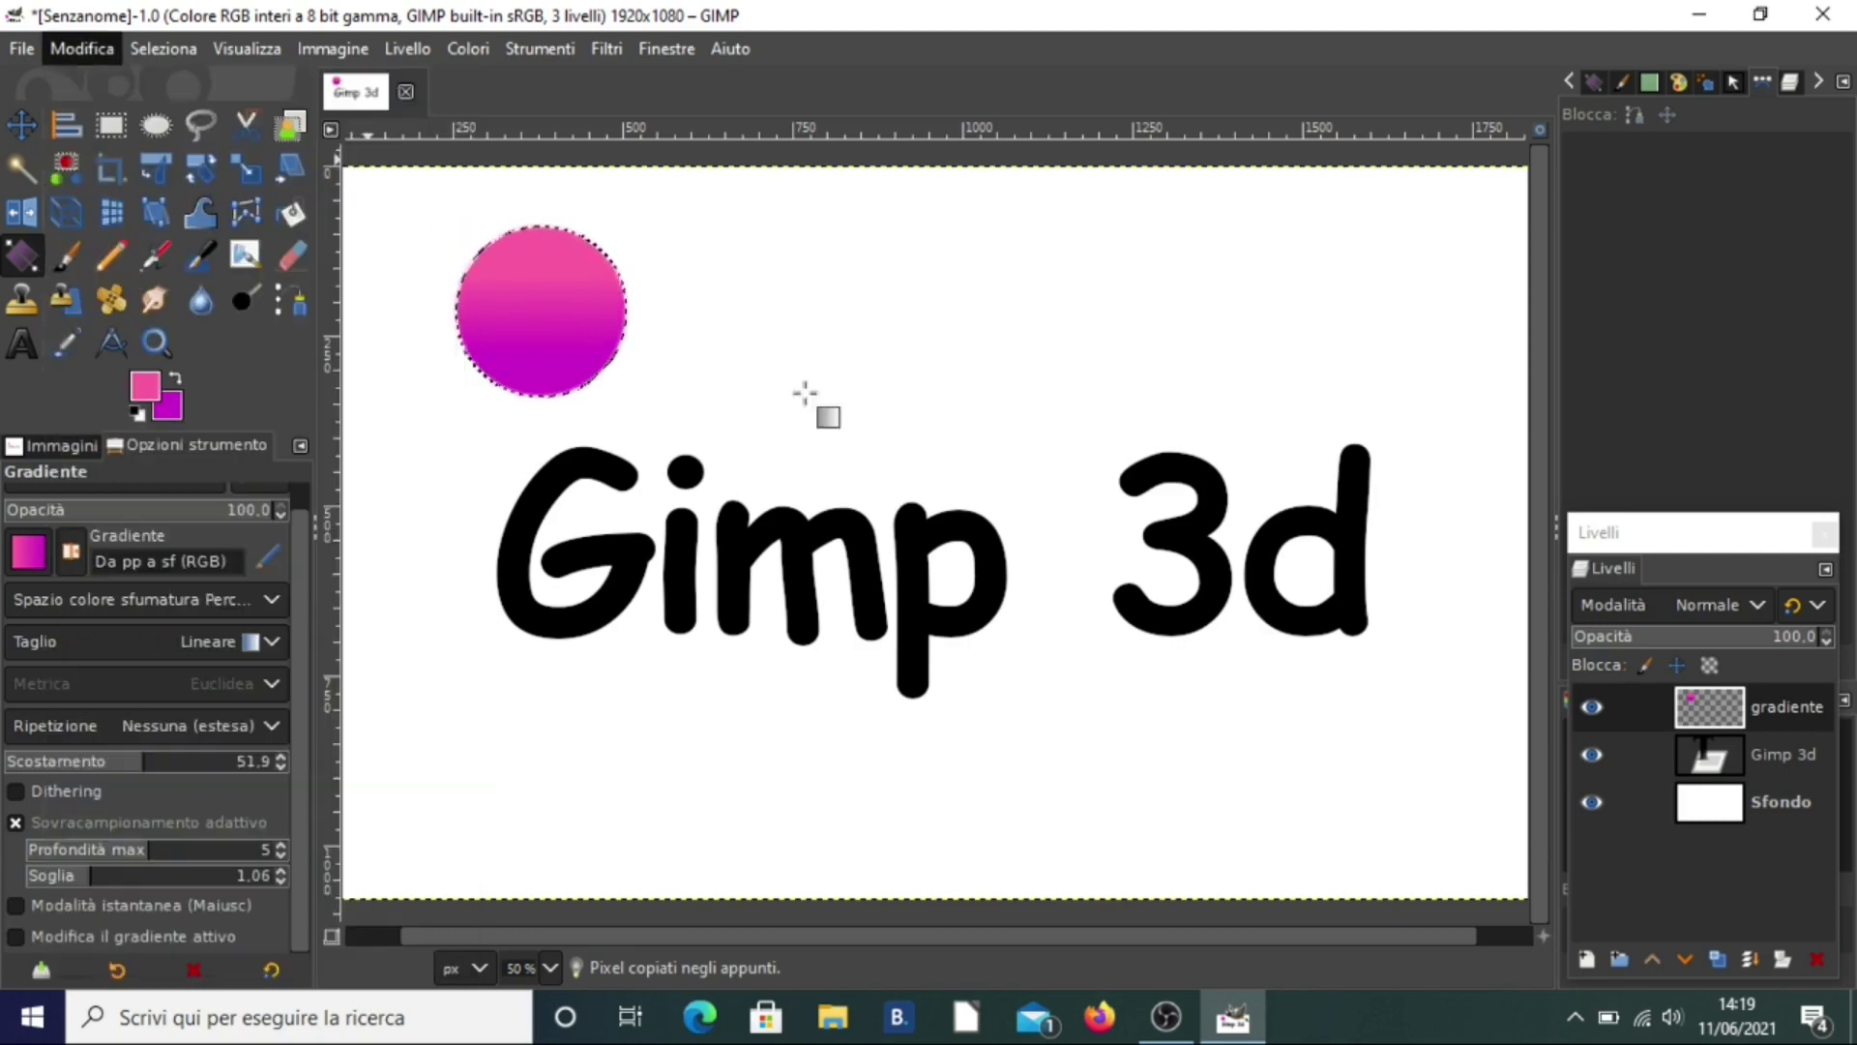
left_click(65, 256)
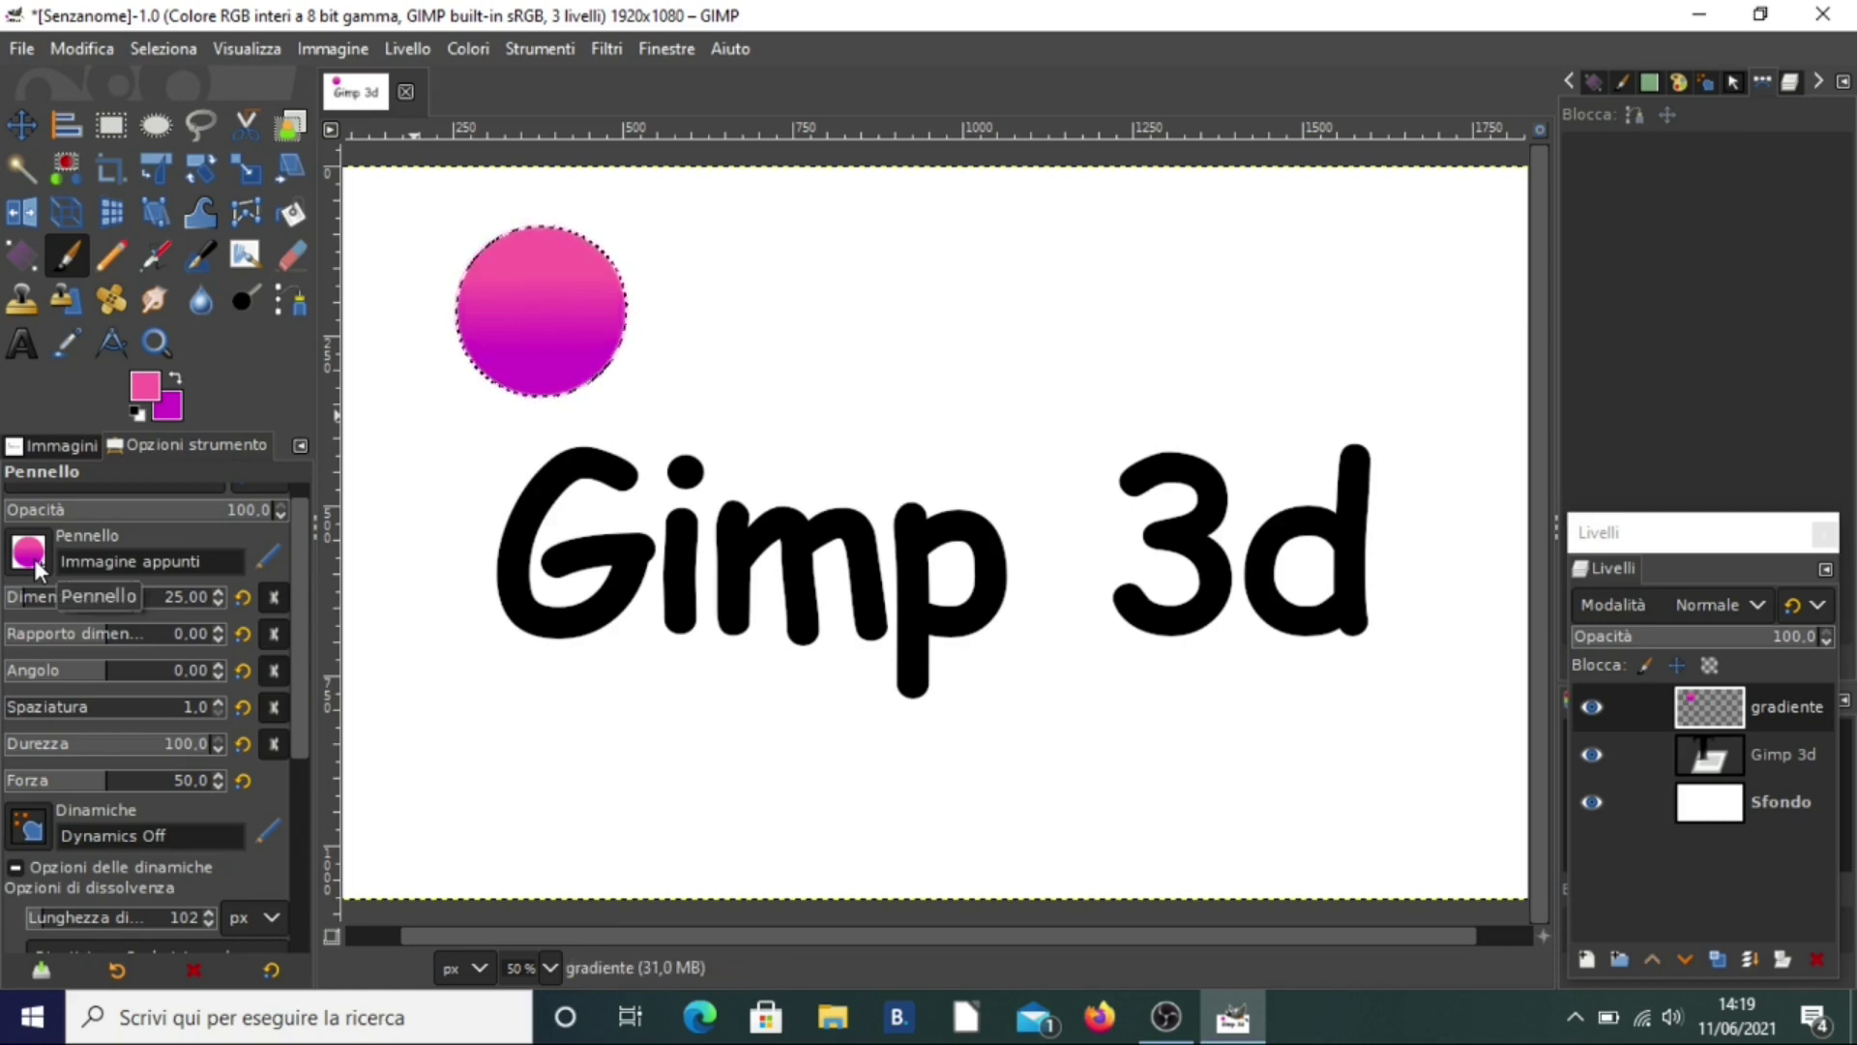
left_click(149, 50)
left_click(217, 150)
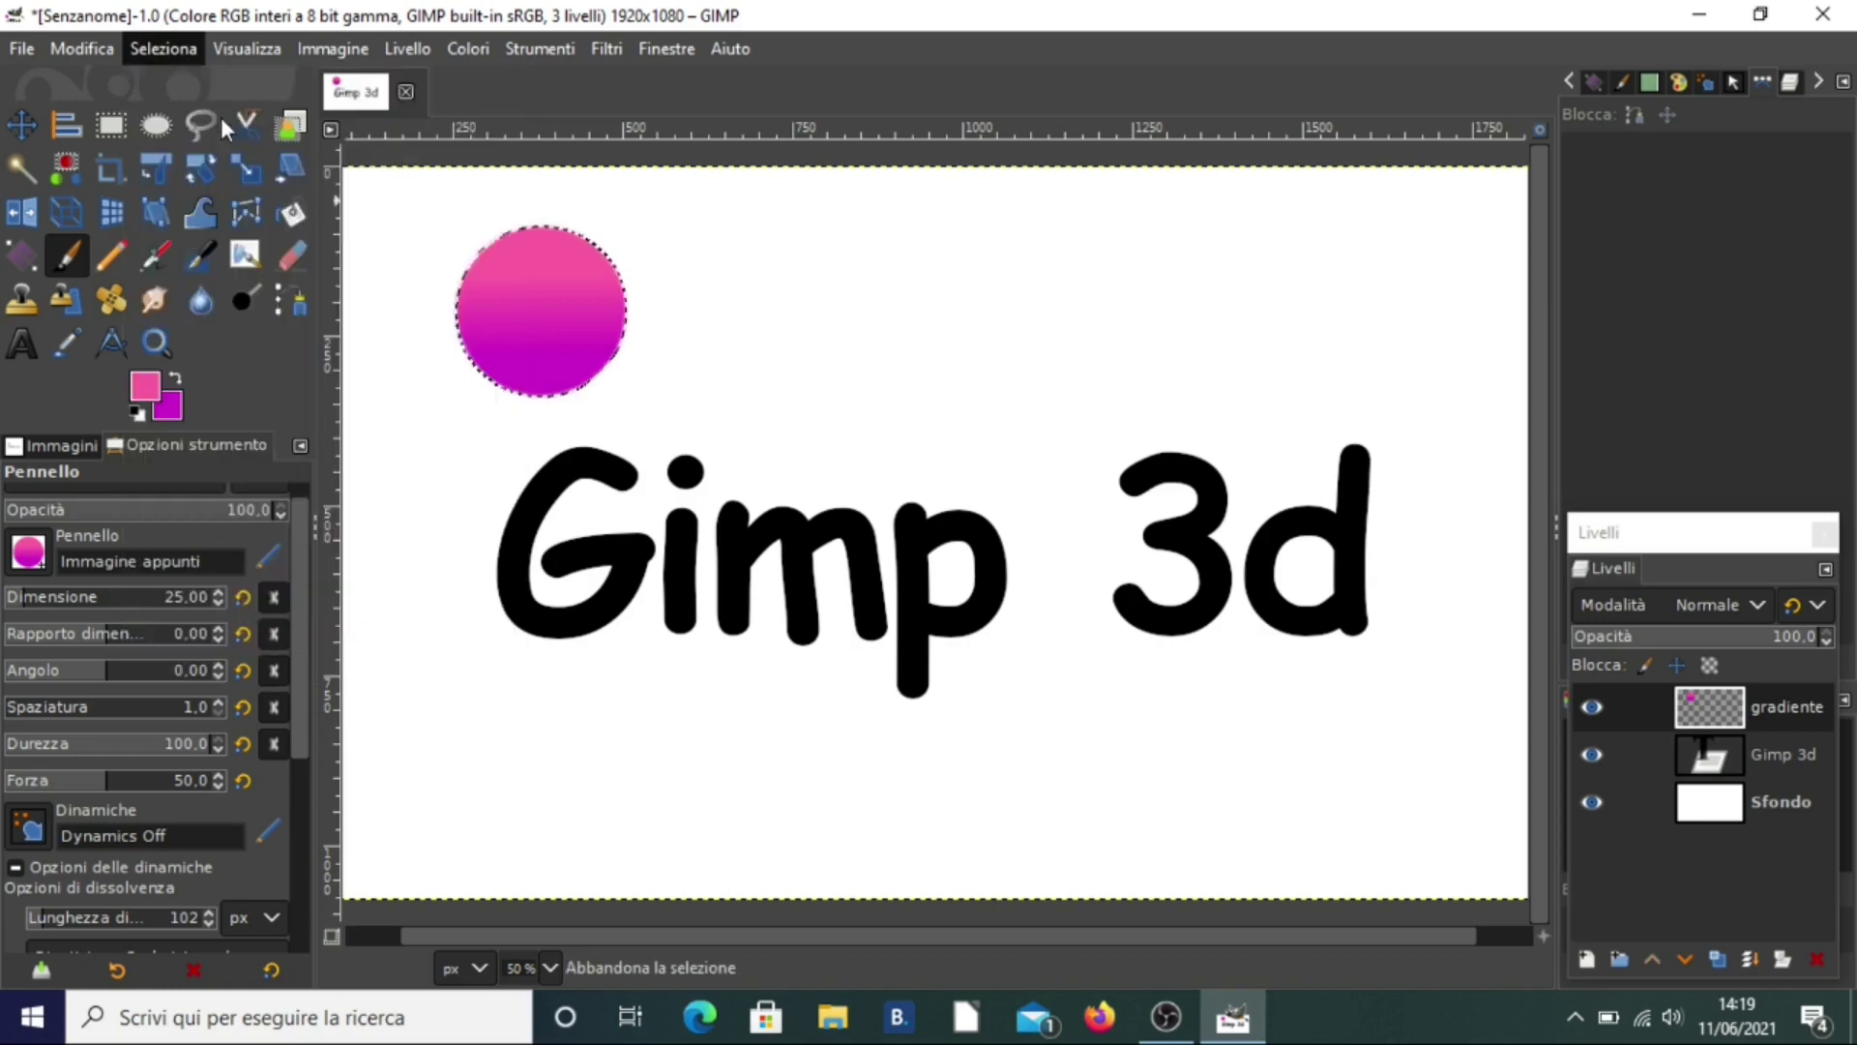
left_click(1594, 706)
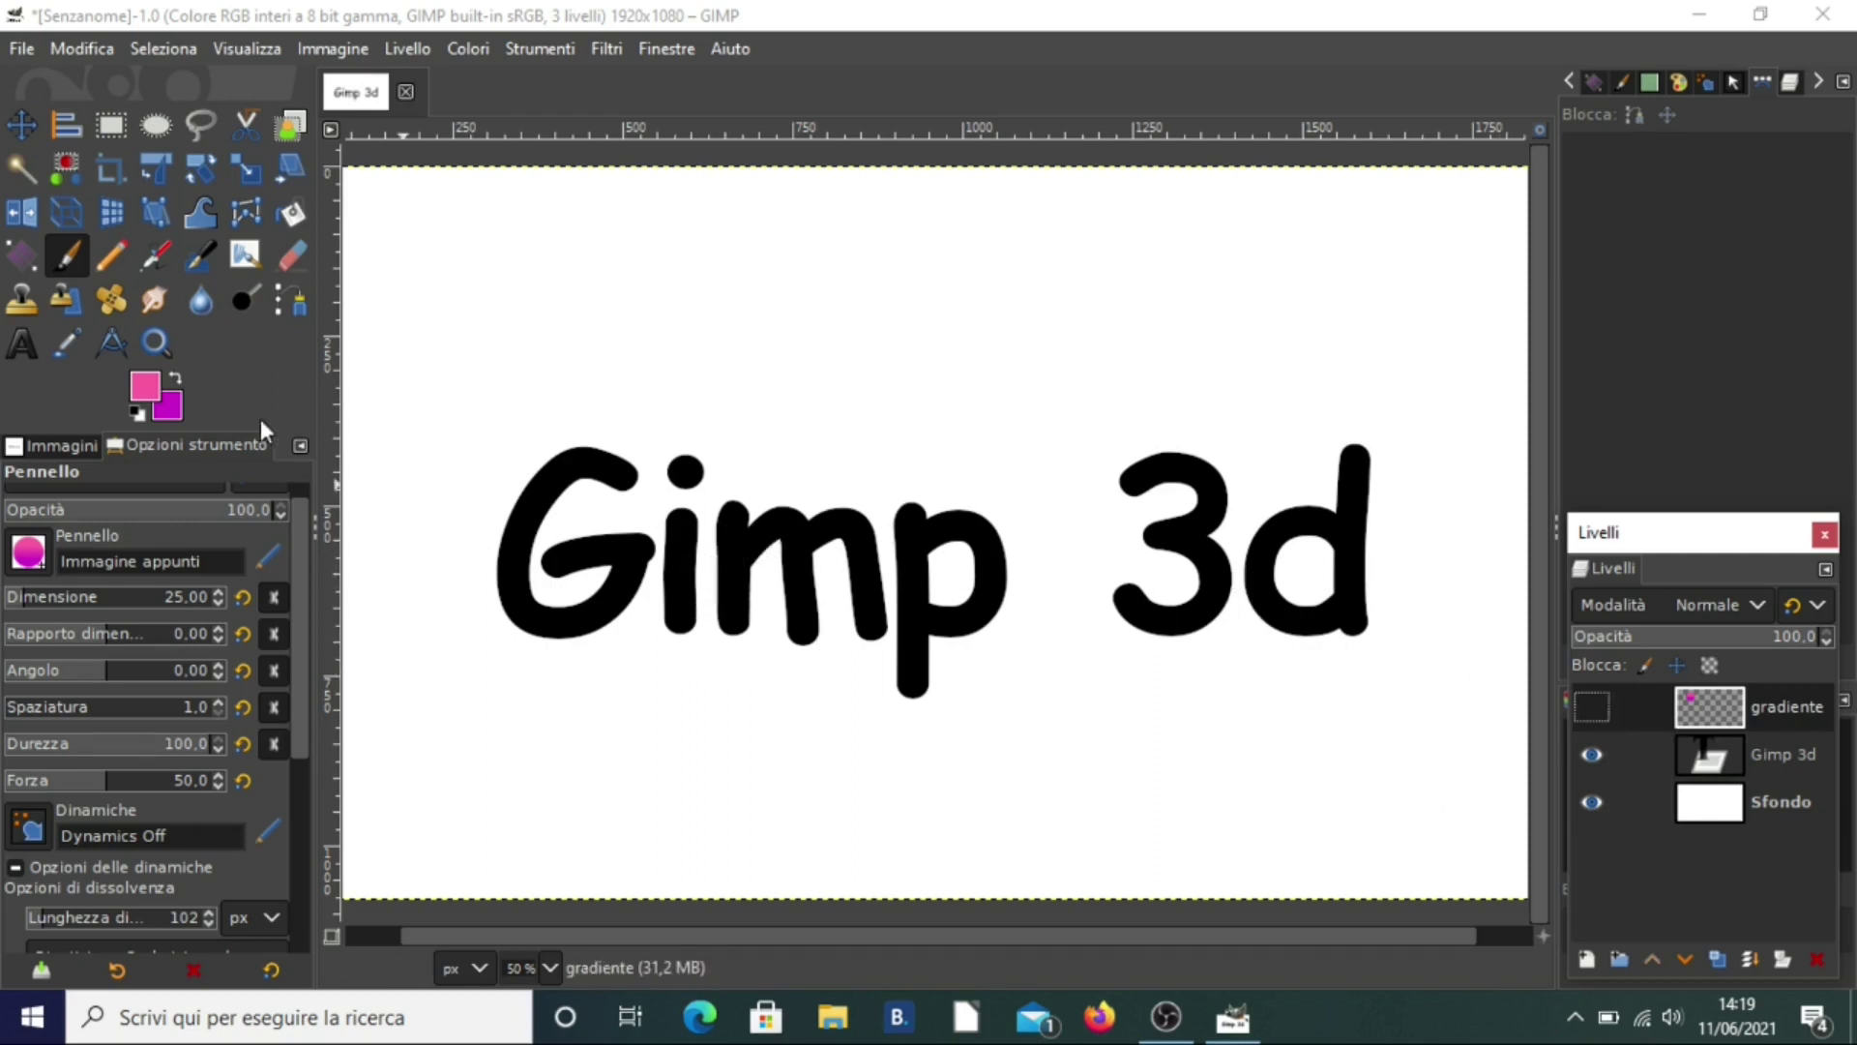
Paint trial pink strokes over and around the text on the Sfondo layer
left_click(73, 253)
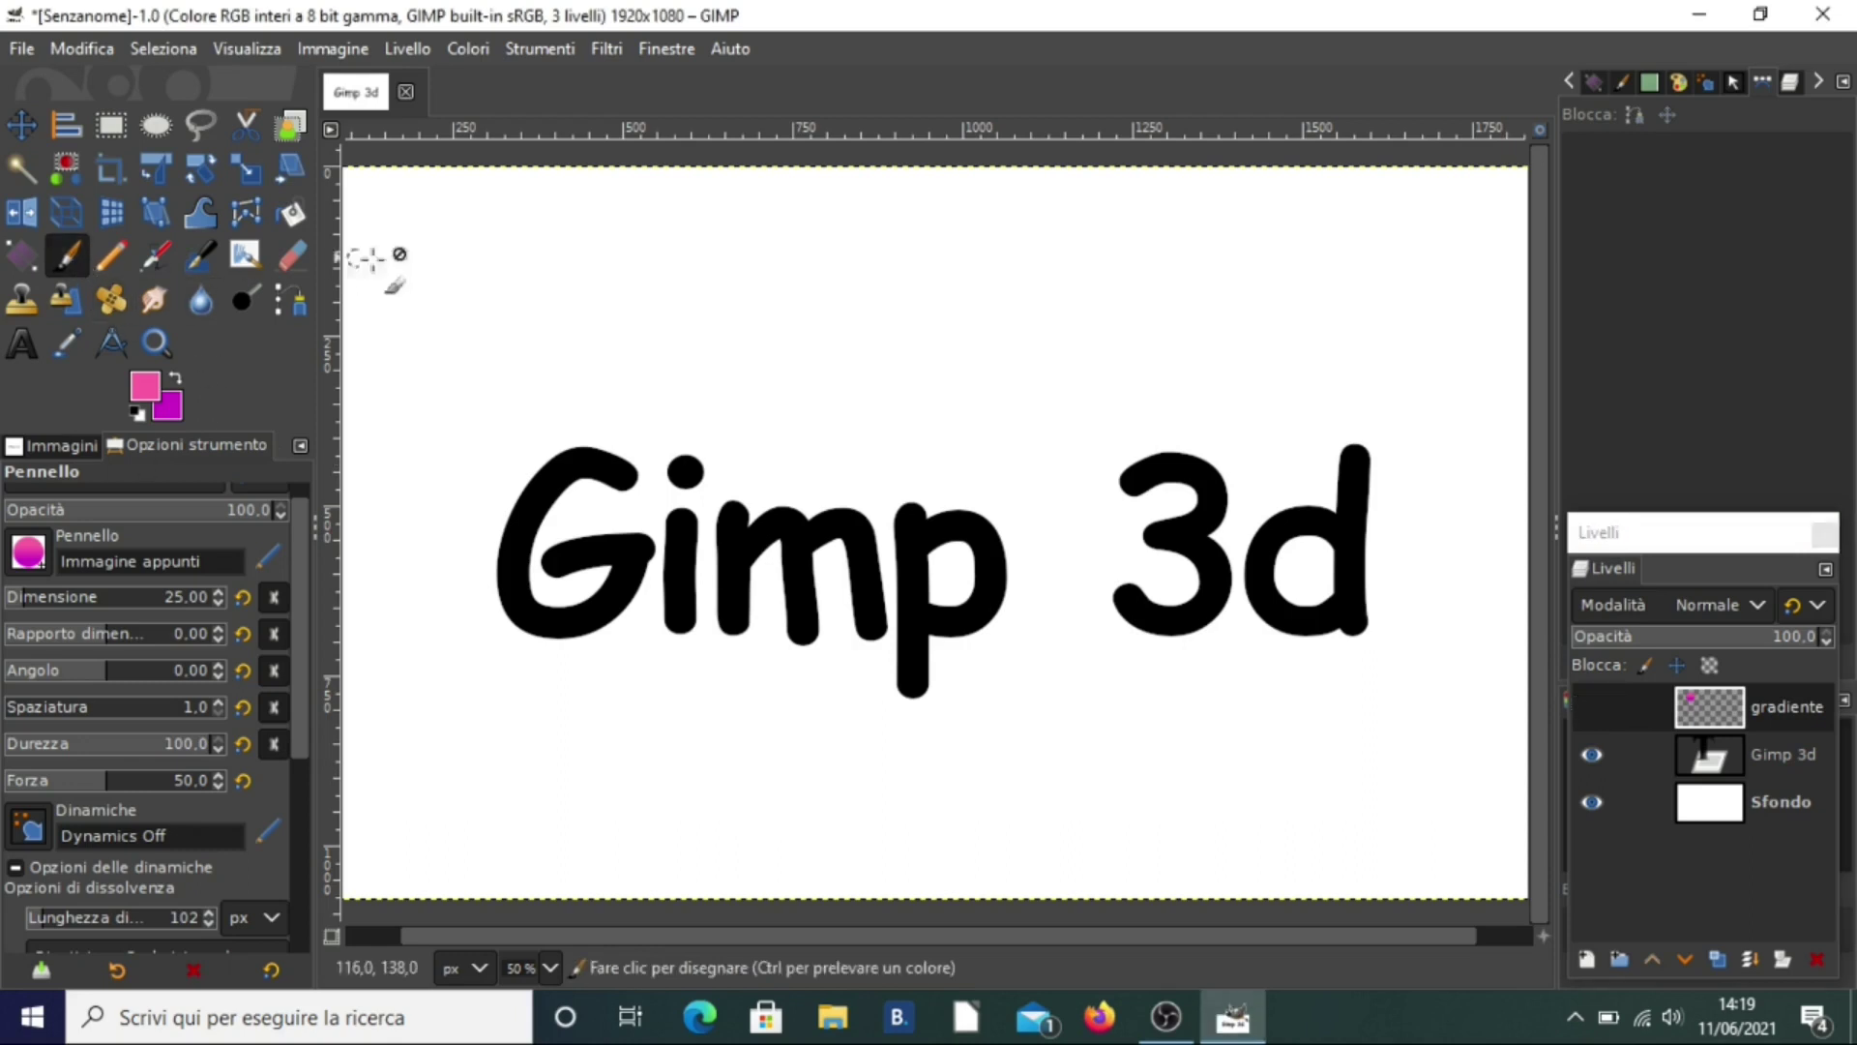
left_click(613, 278)
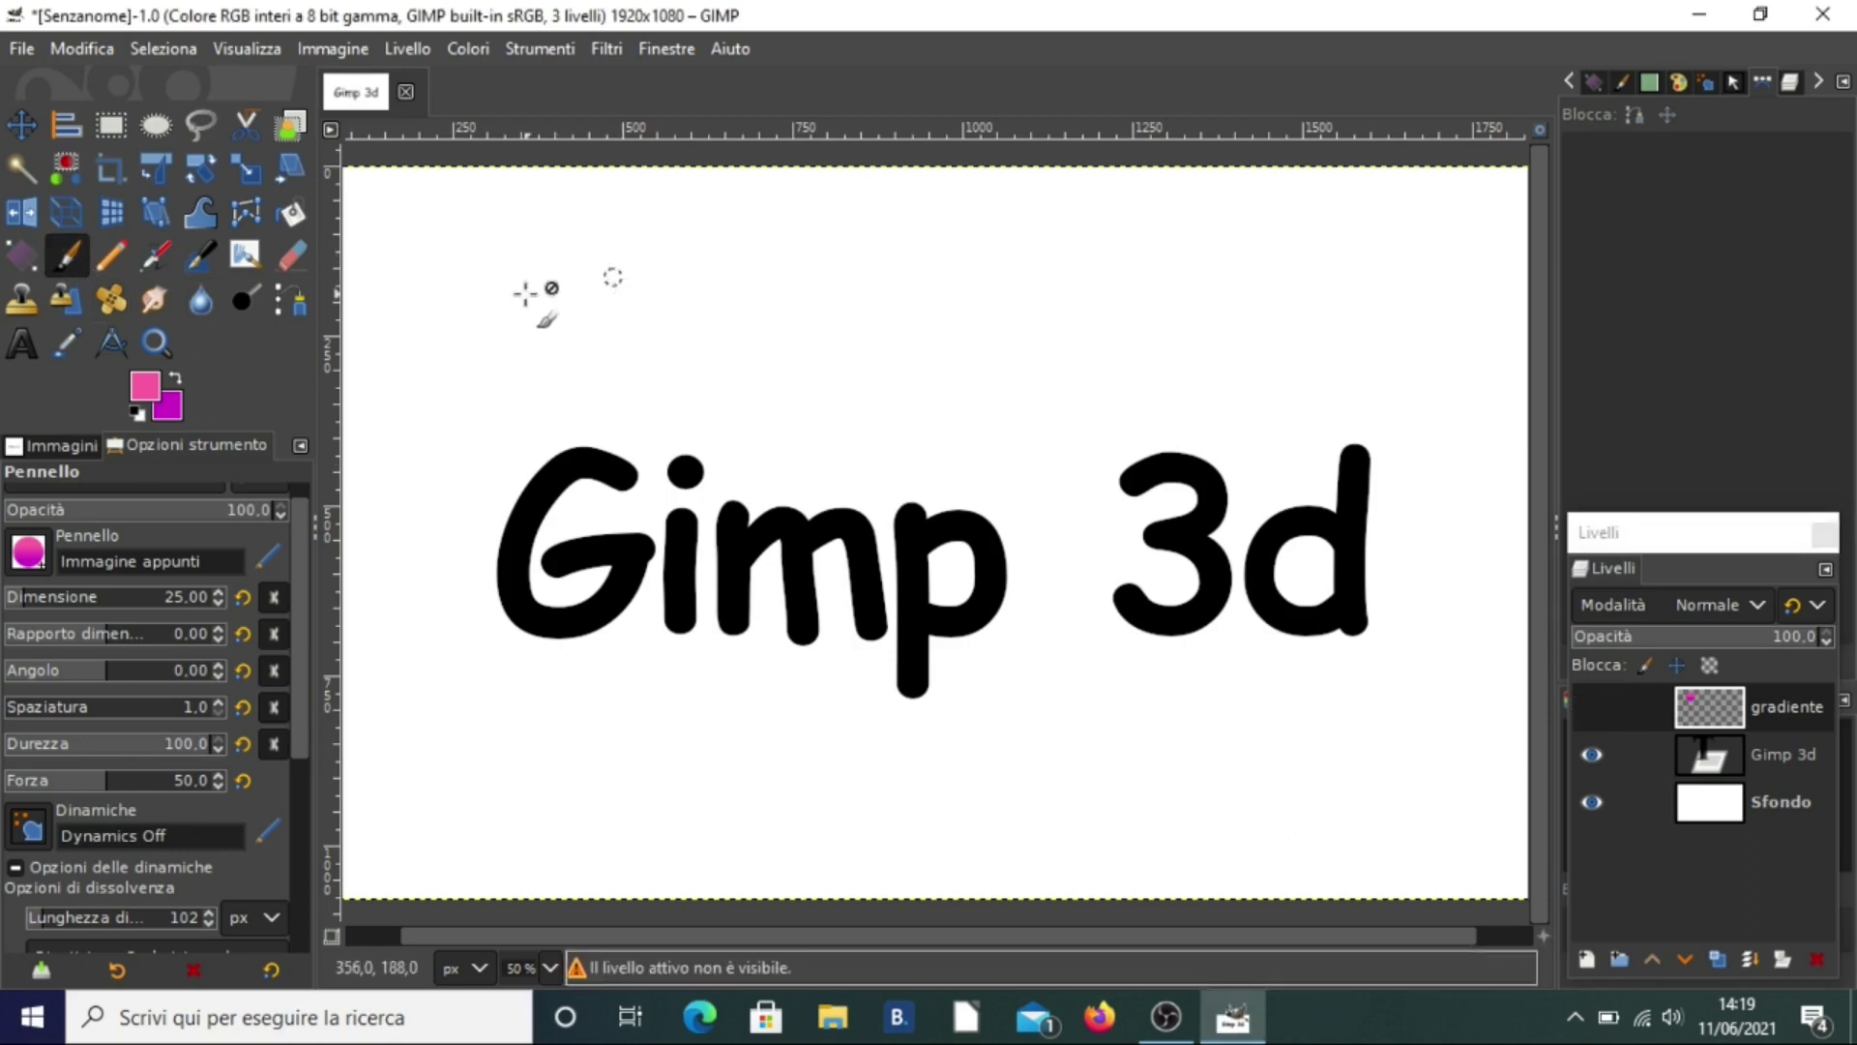
left_click(1759, 811)
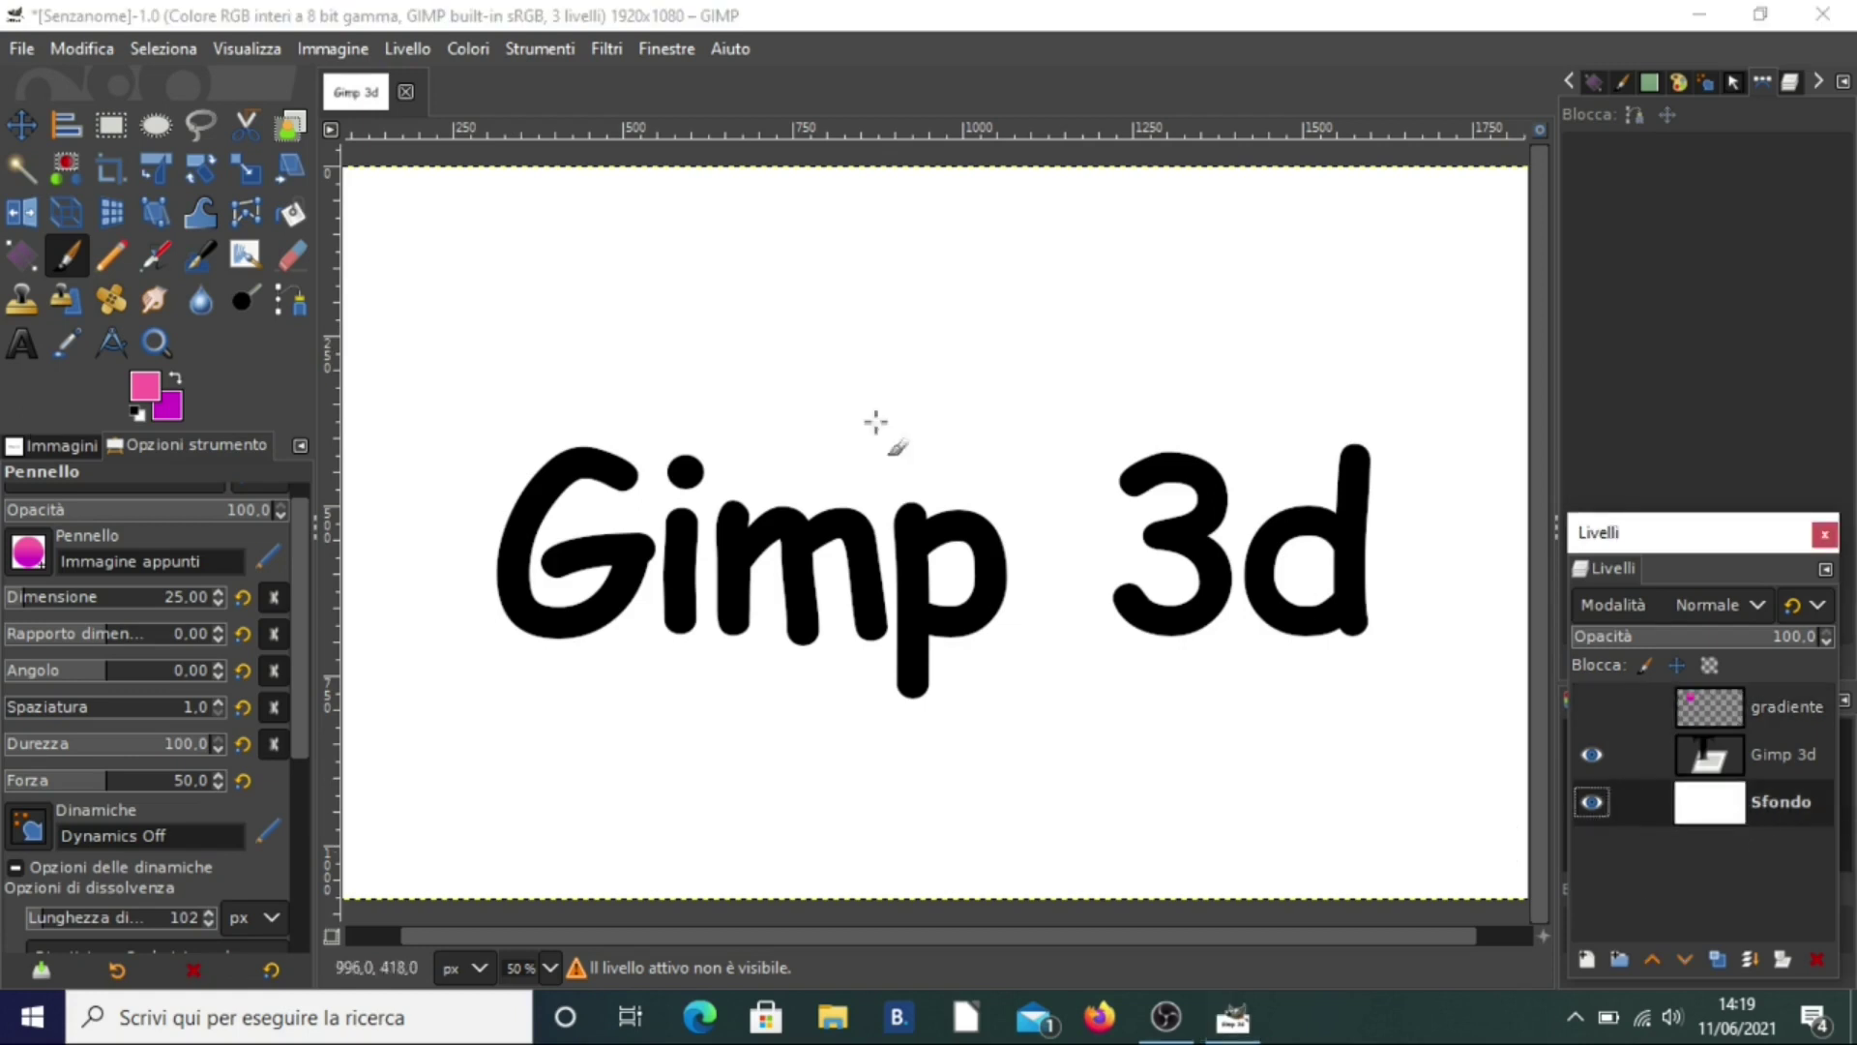
mouse_move(579, 244)
left_mouse_down()
mouse_move(616, 445)
mouse_move(674, 426)
left_mouse_up()
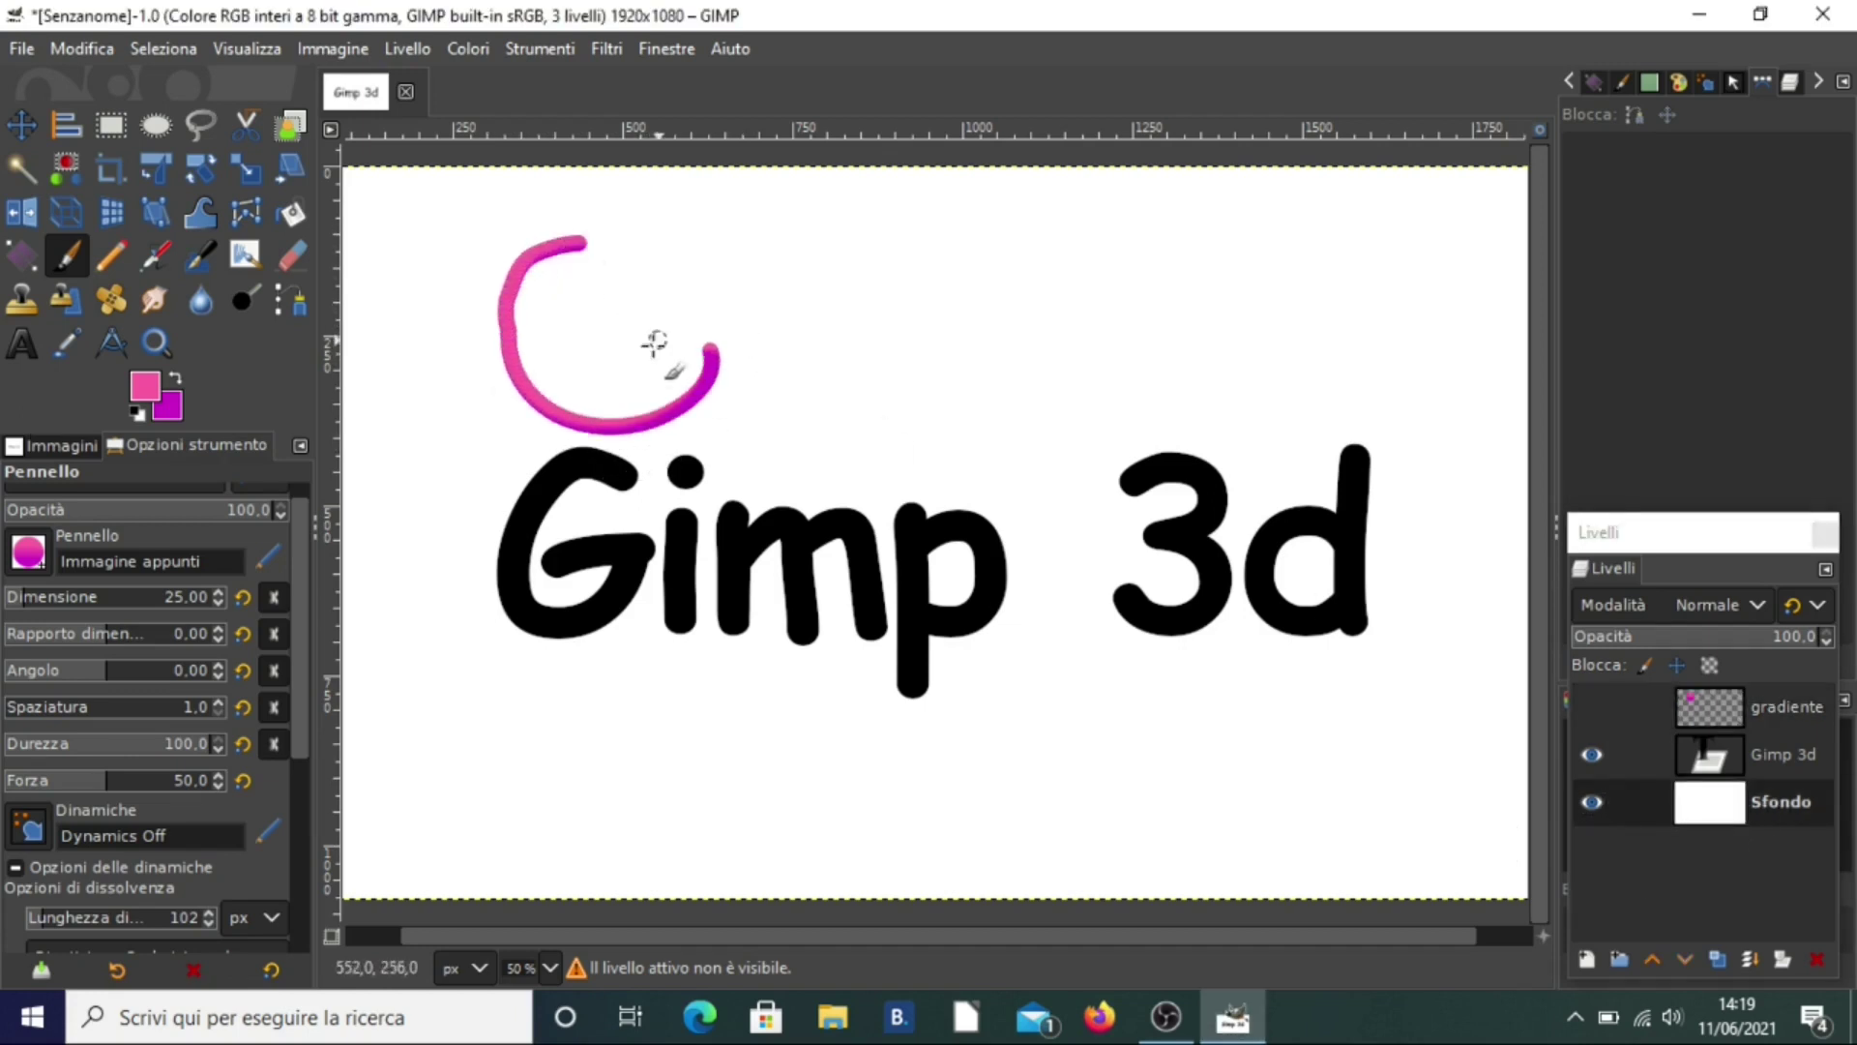
left_click_drag(674, 426, 861, 445)
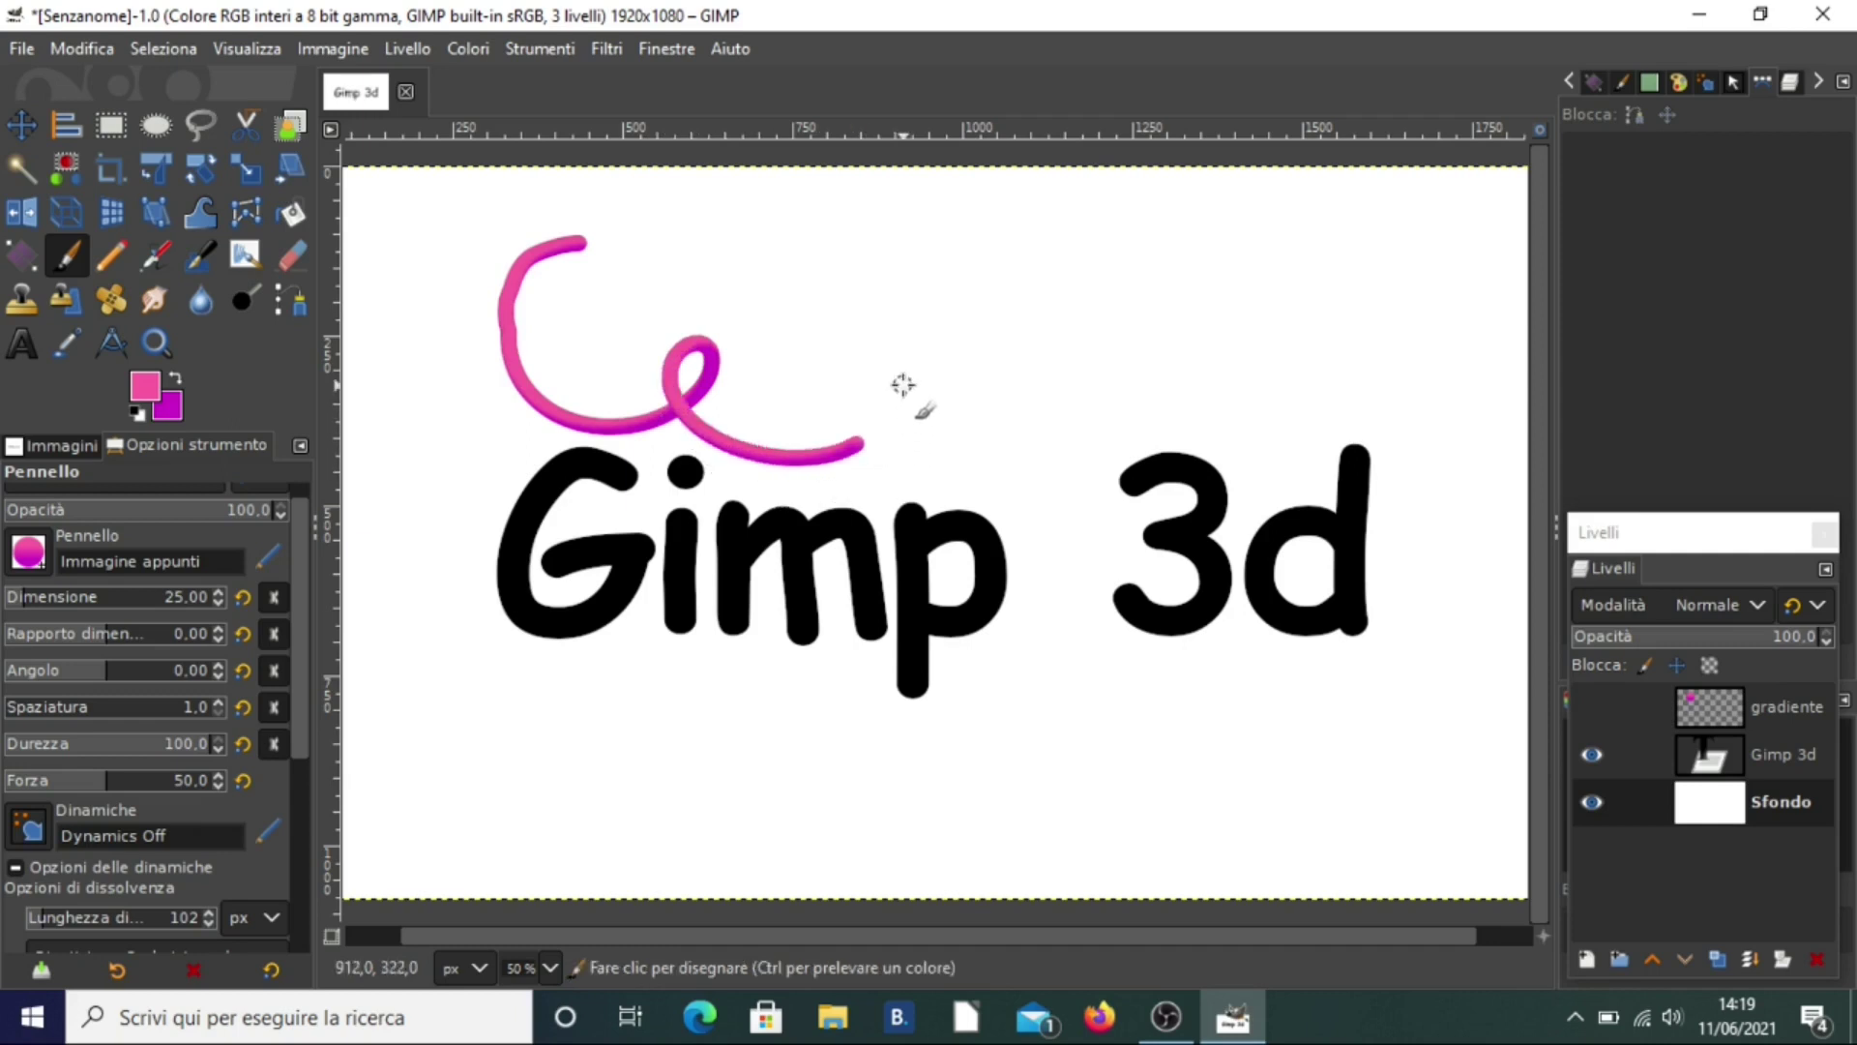
left_click_drag(593, 481, 508, 522)
left_click_drag(524, 588, 560, 562)
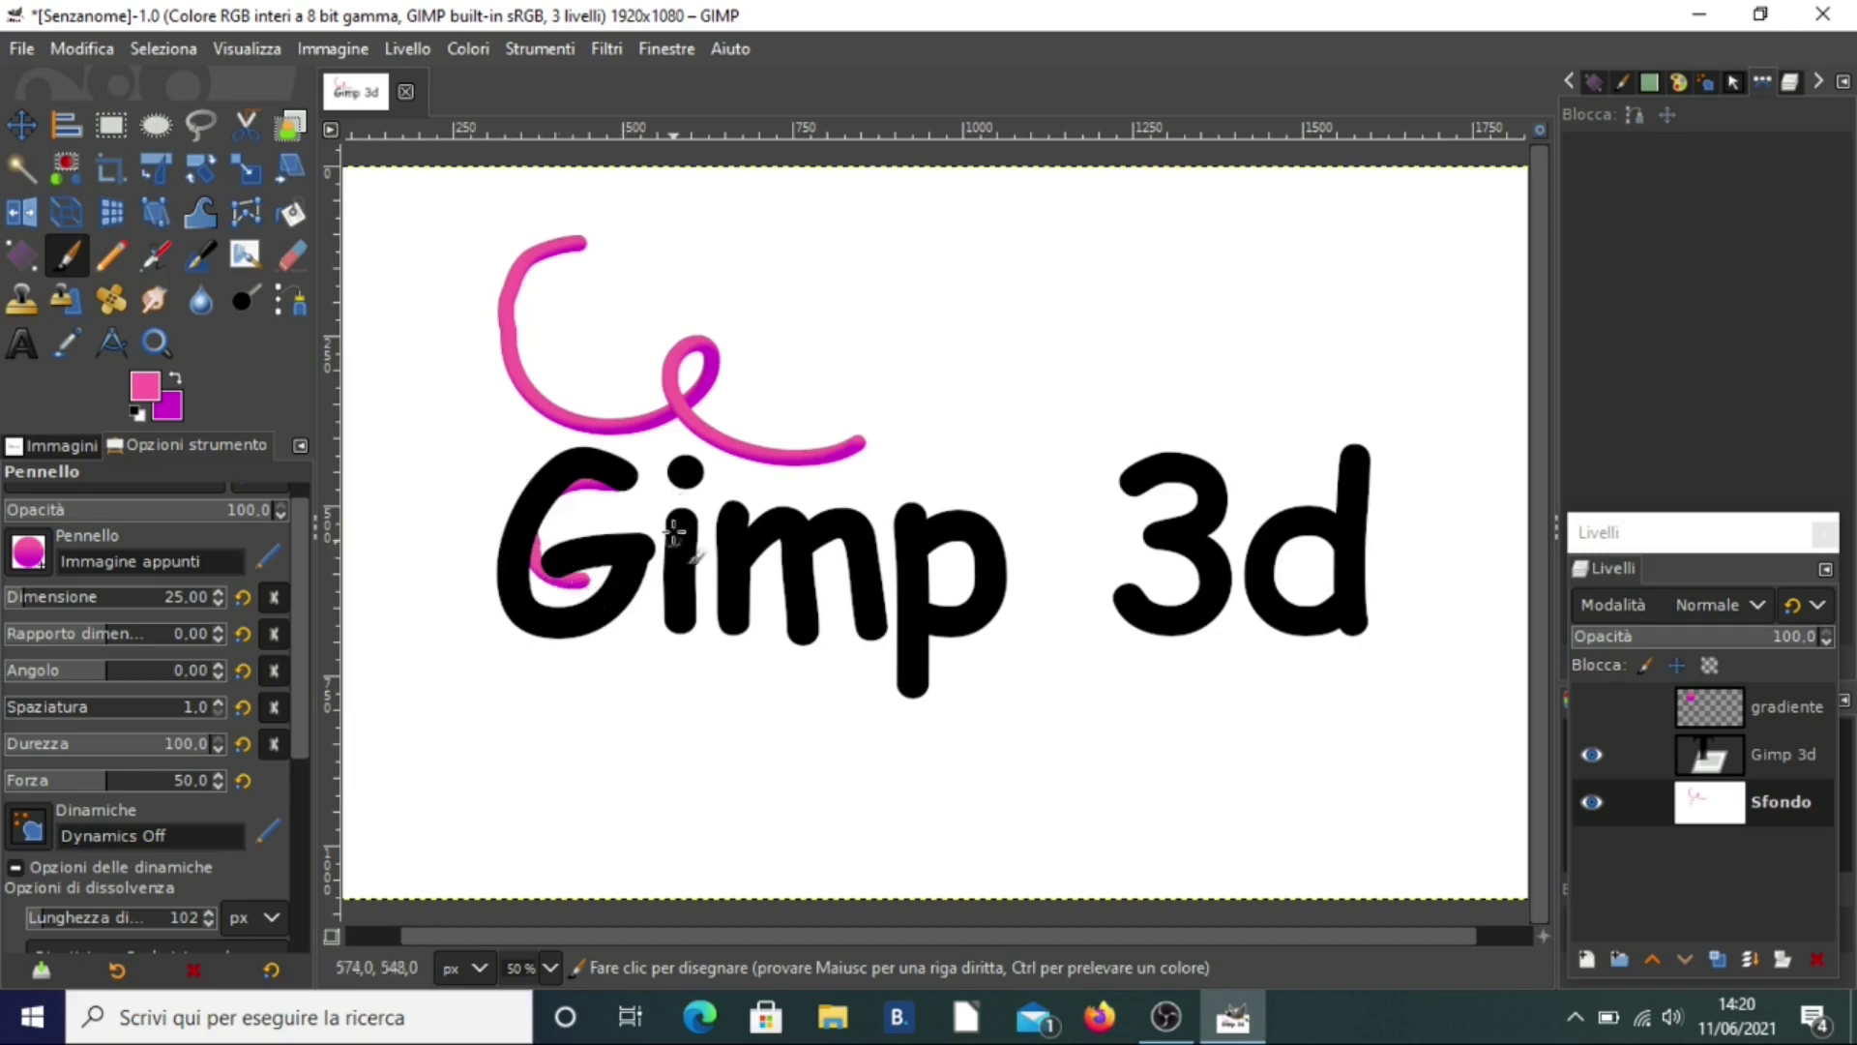
Undo the trial strokes with Ctrl+Z
key("ctrl")
key("ctrl+z")
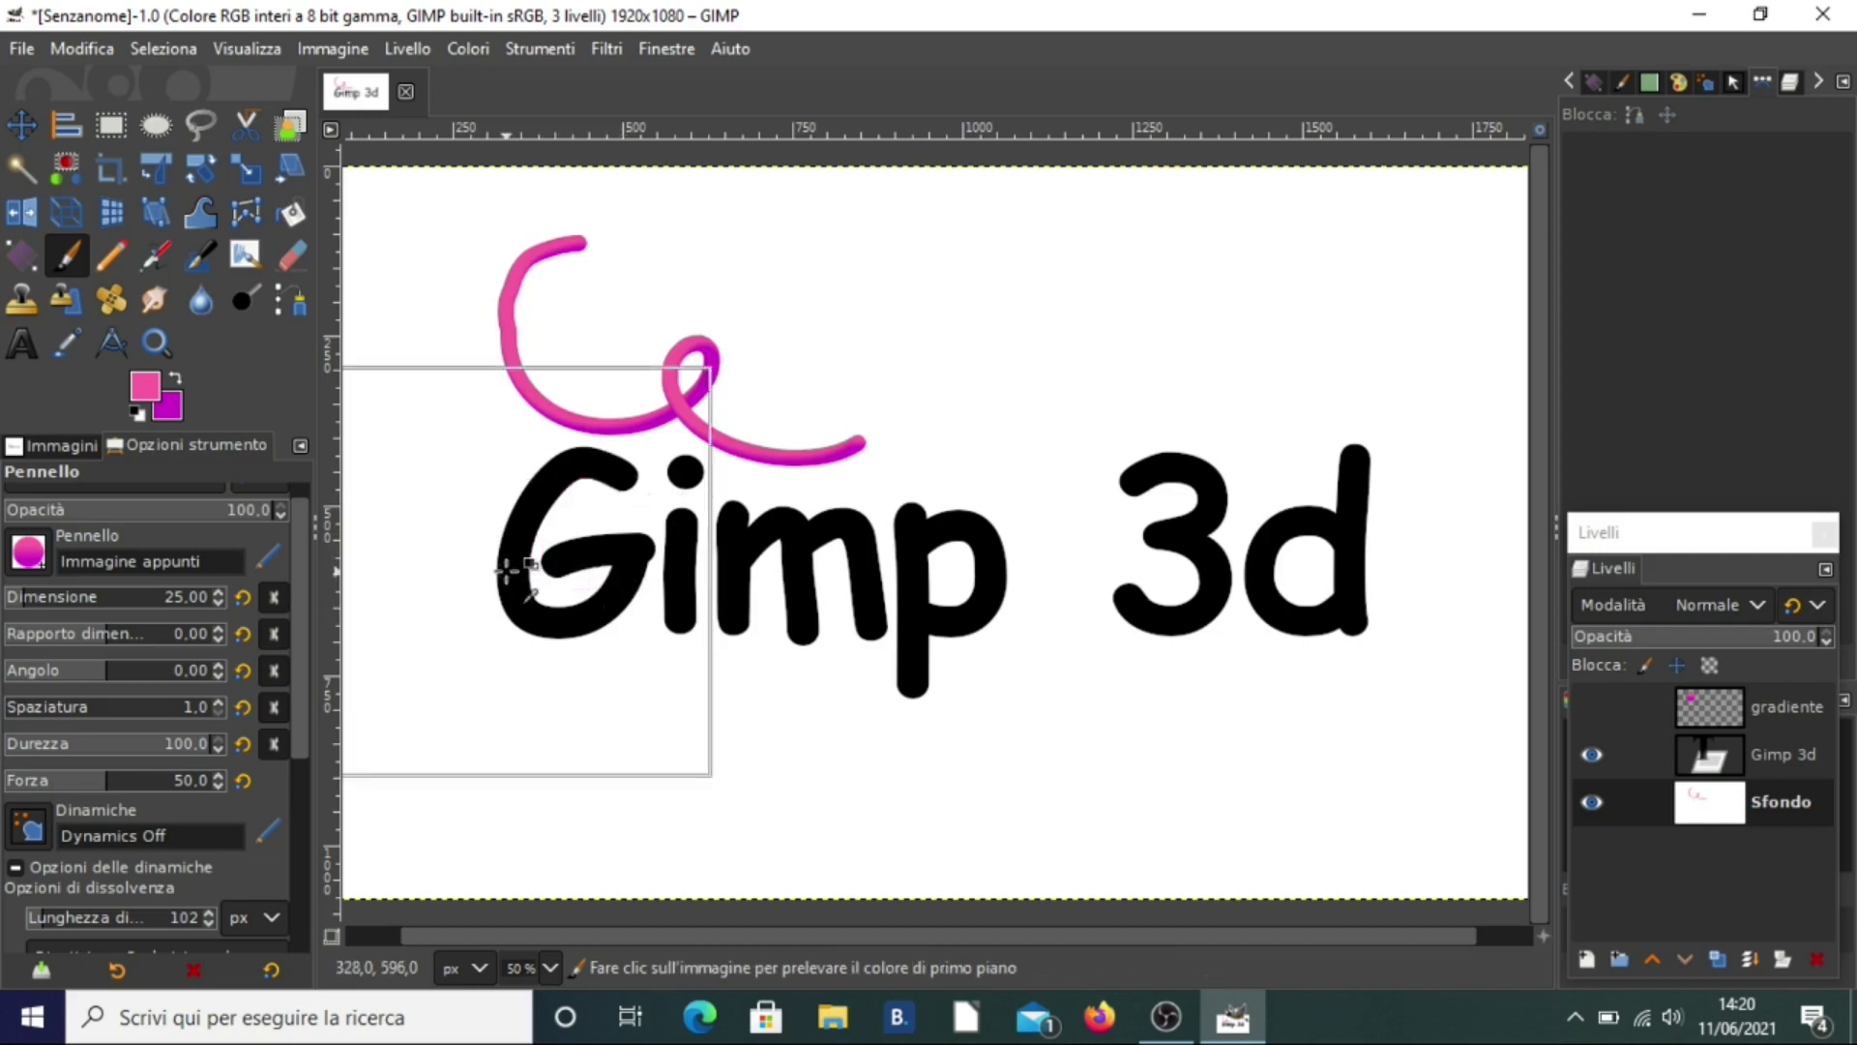
key("ctrl+z")
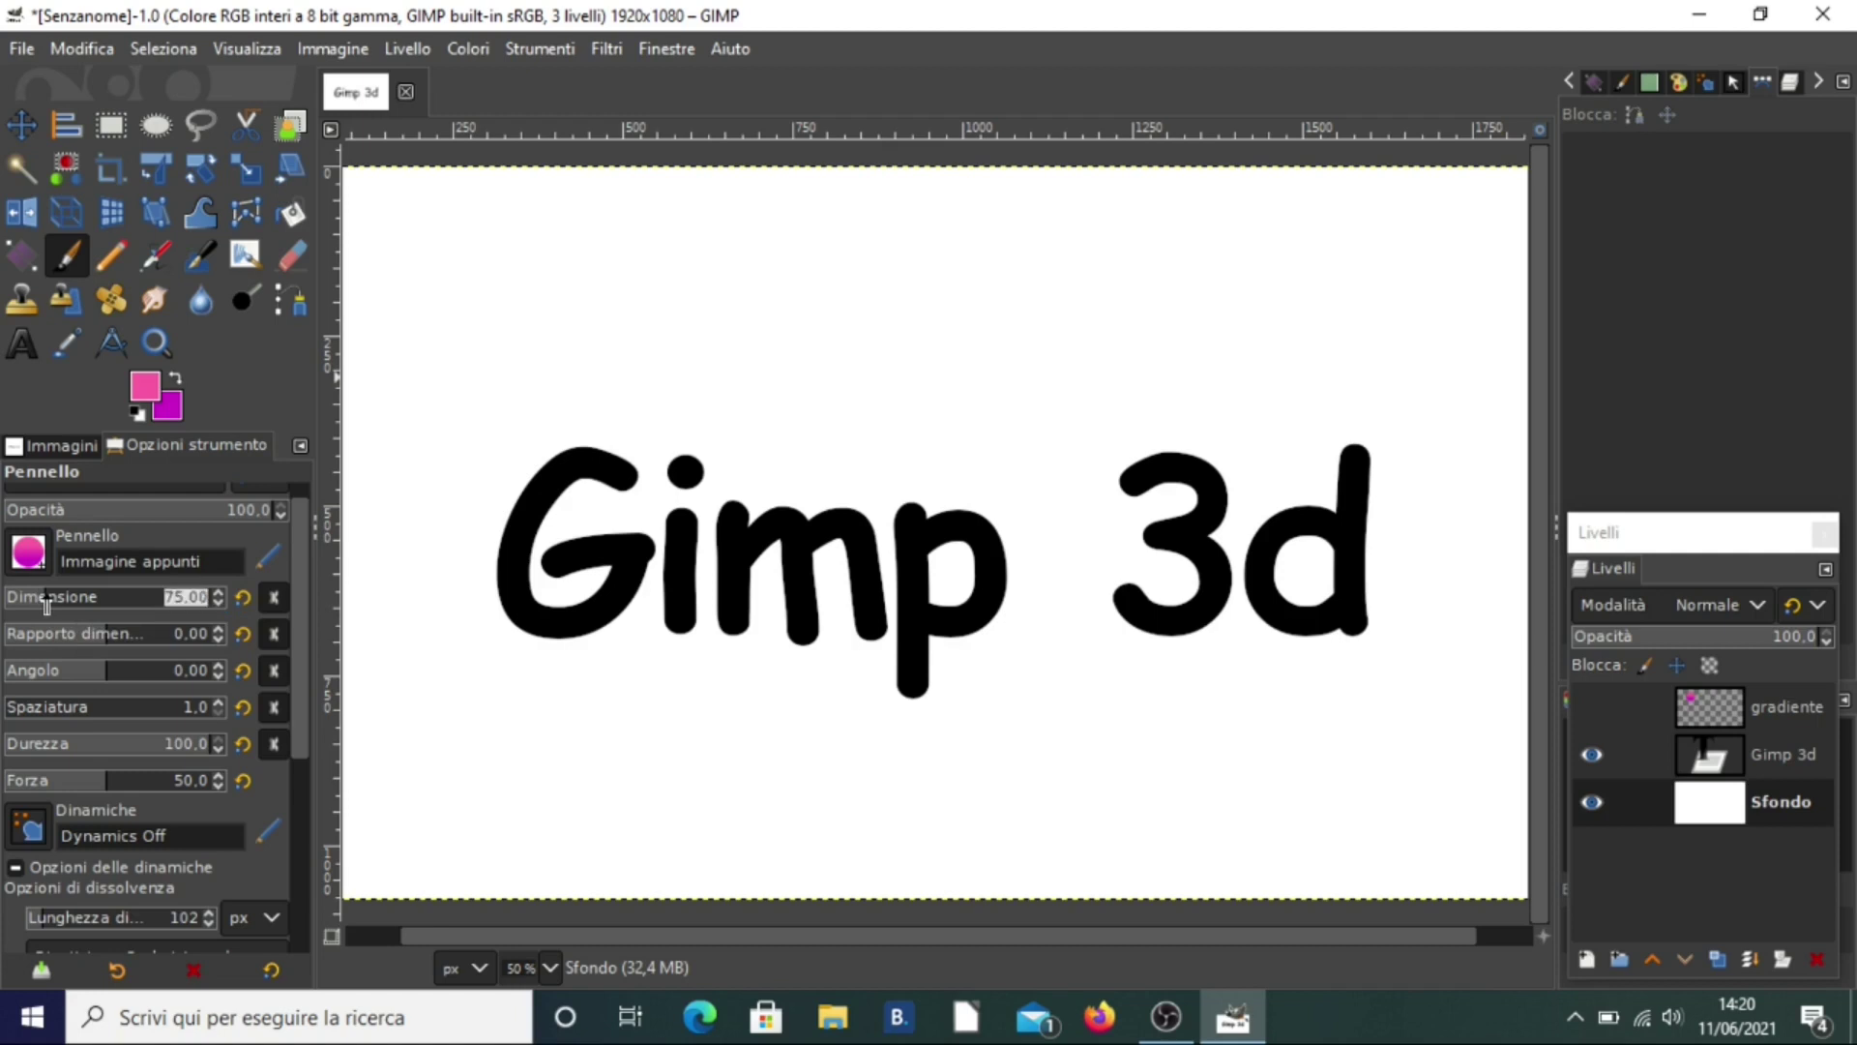
type("60")
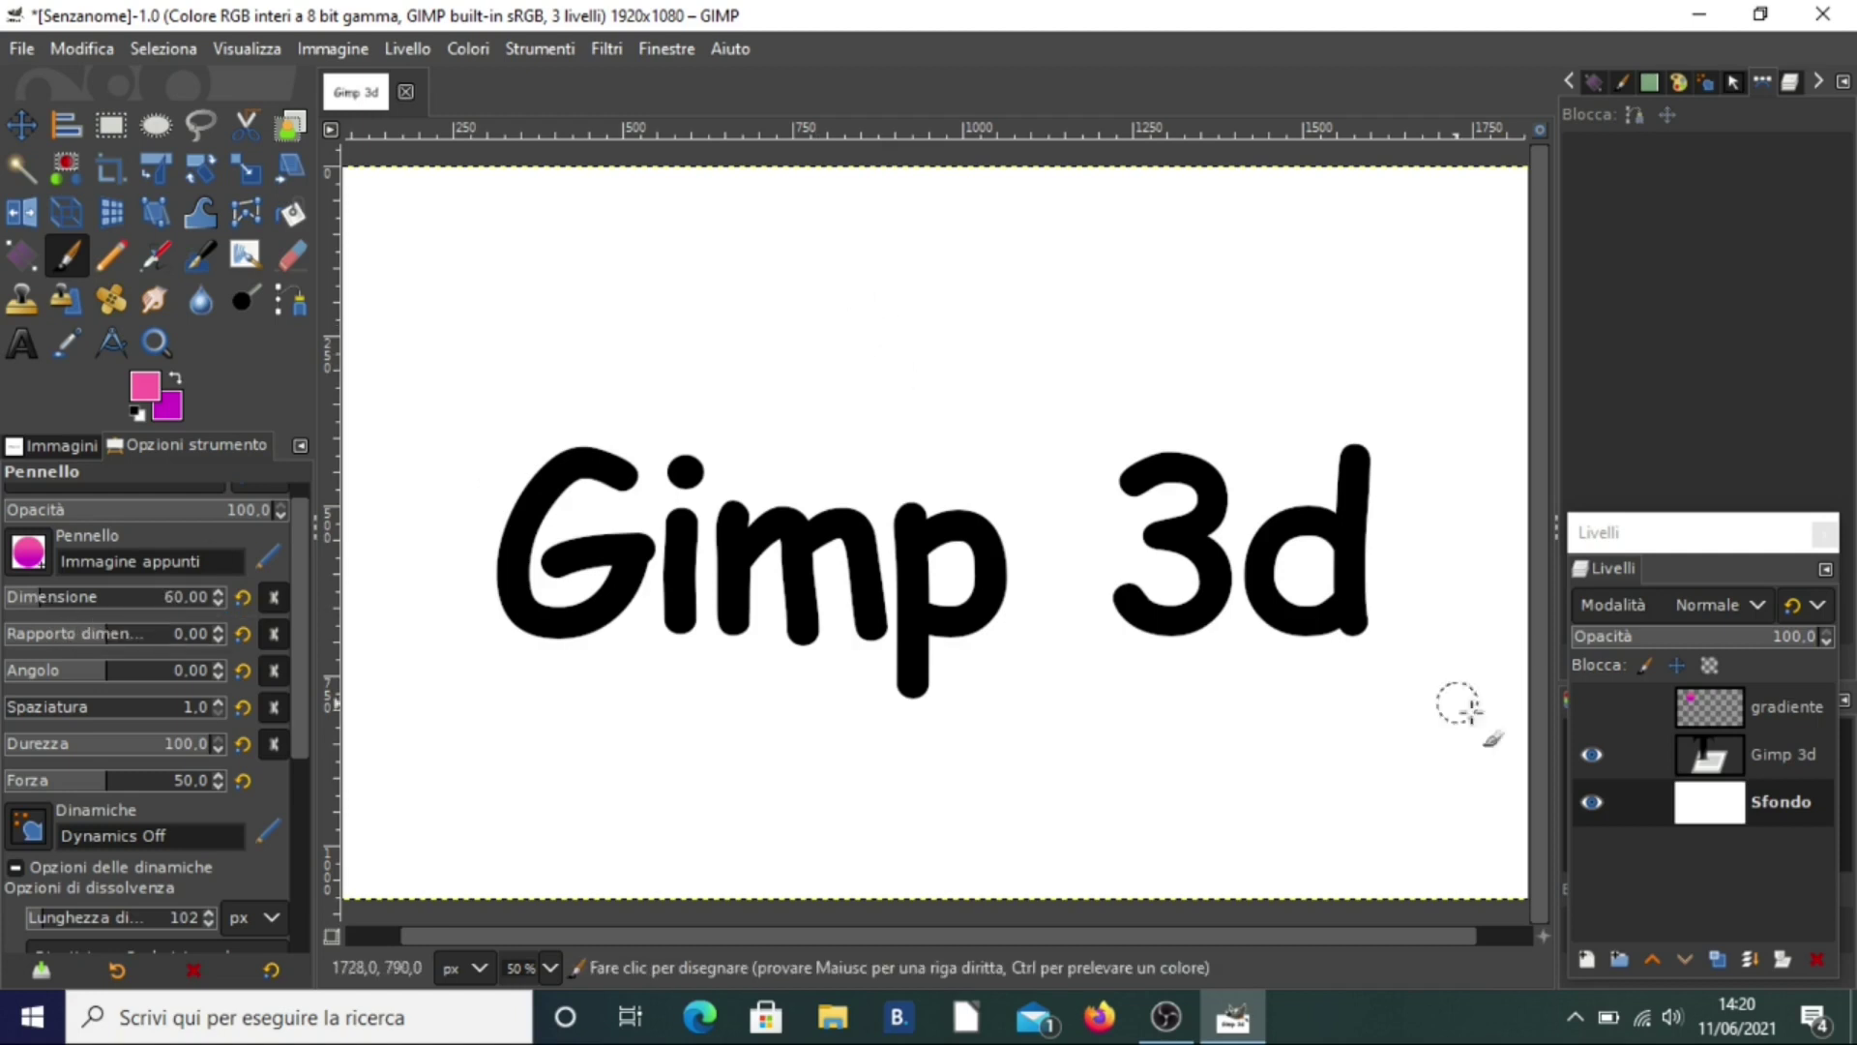
Paint a thick trial stroke on Sfondo, undo it, and zoom in on the text
left_click(1759, 759)
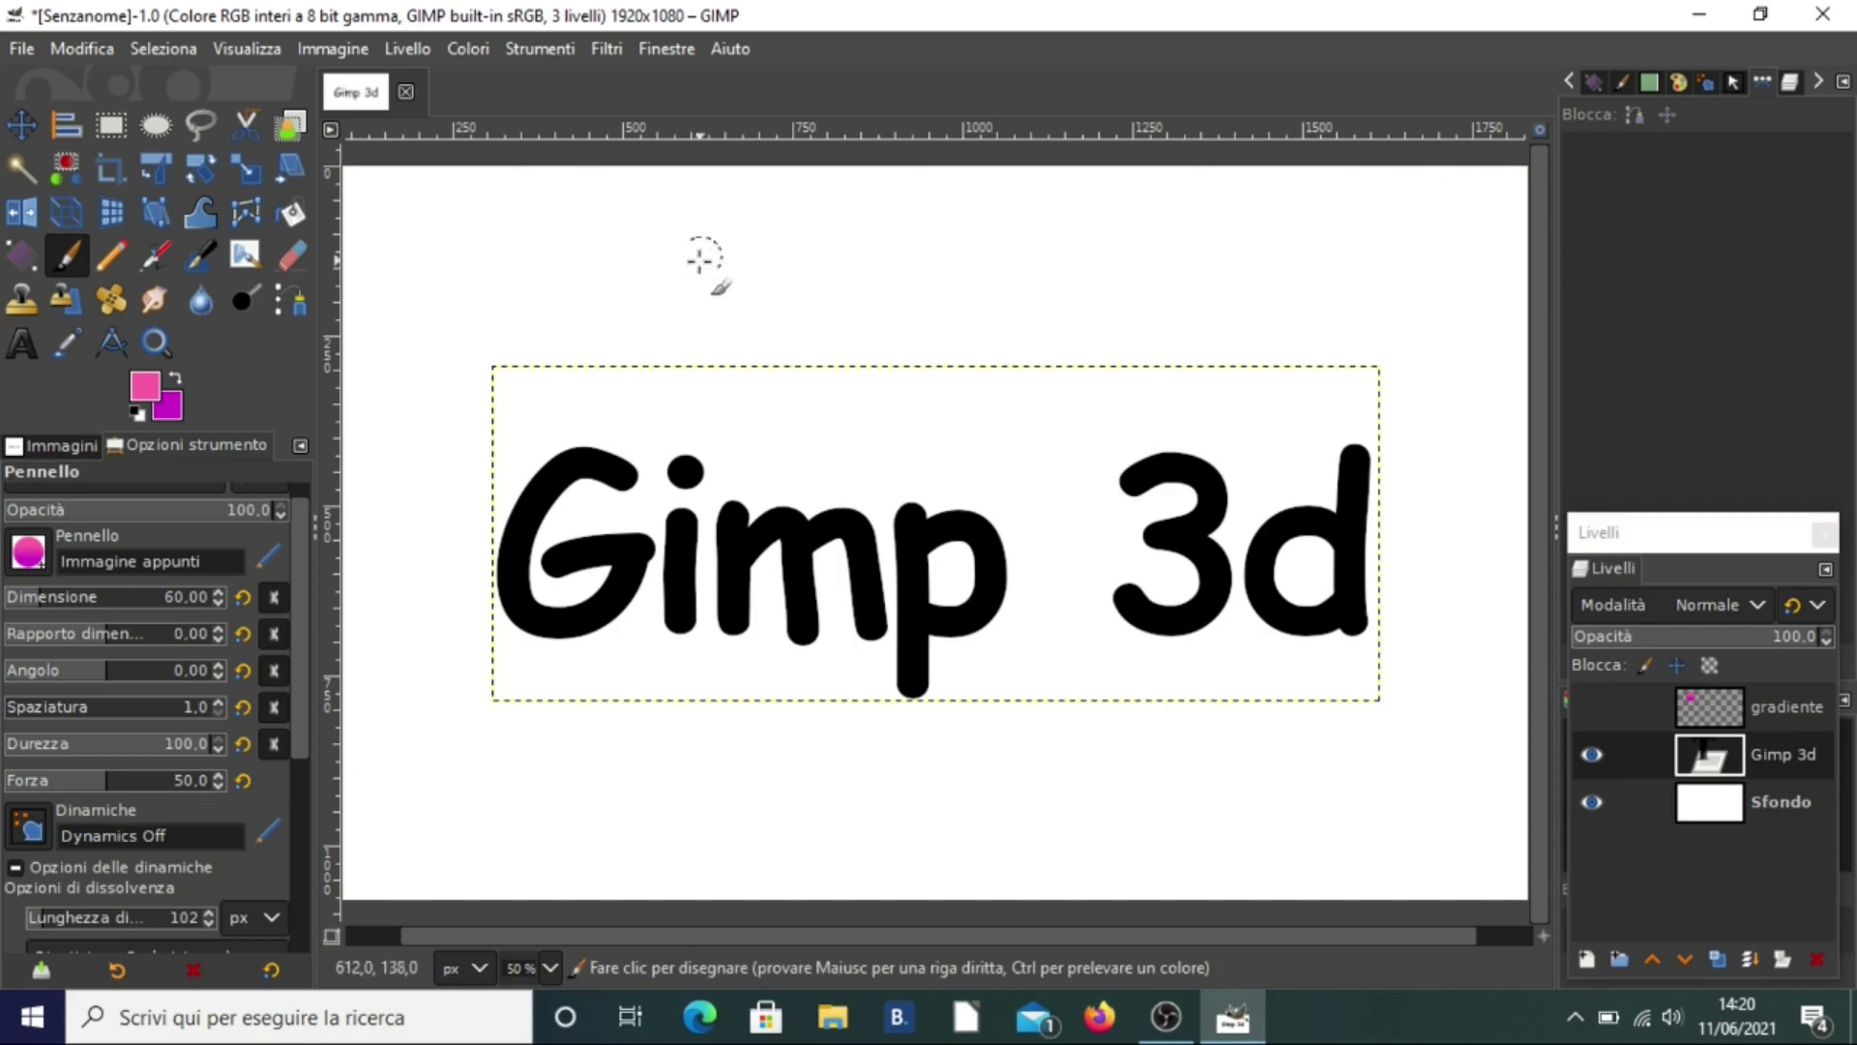
left_click(1764, 813)
mouse_move(836, 273)
left_mouse_down()
mouse_move(708, 295)
mouse_move(822, 372)
left_mouse_up()
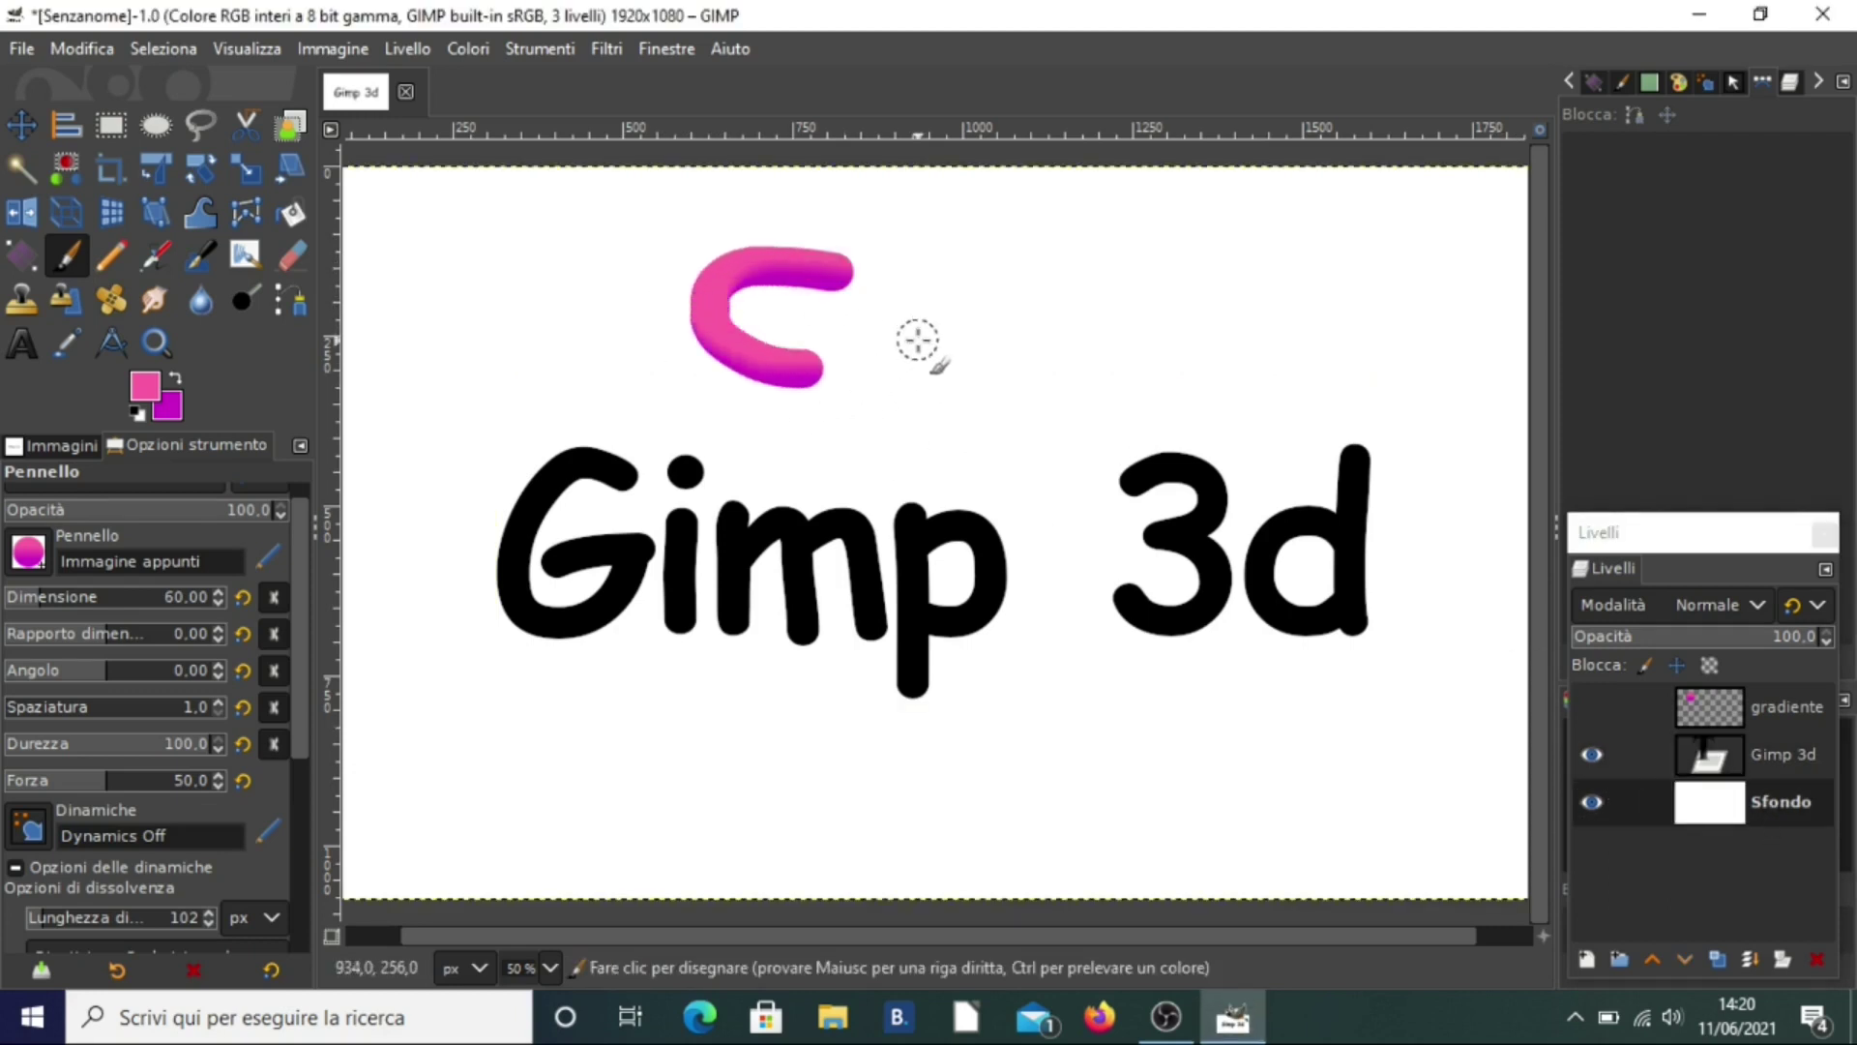
key("ctrl+z")
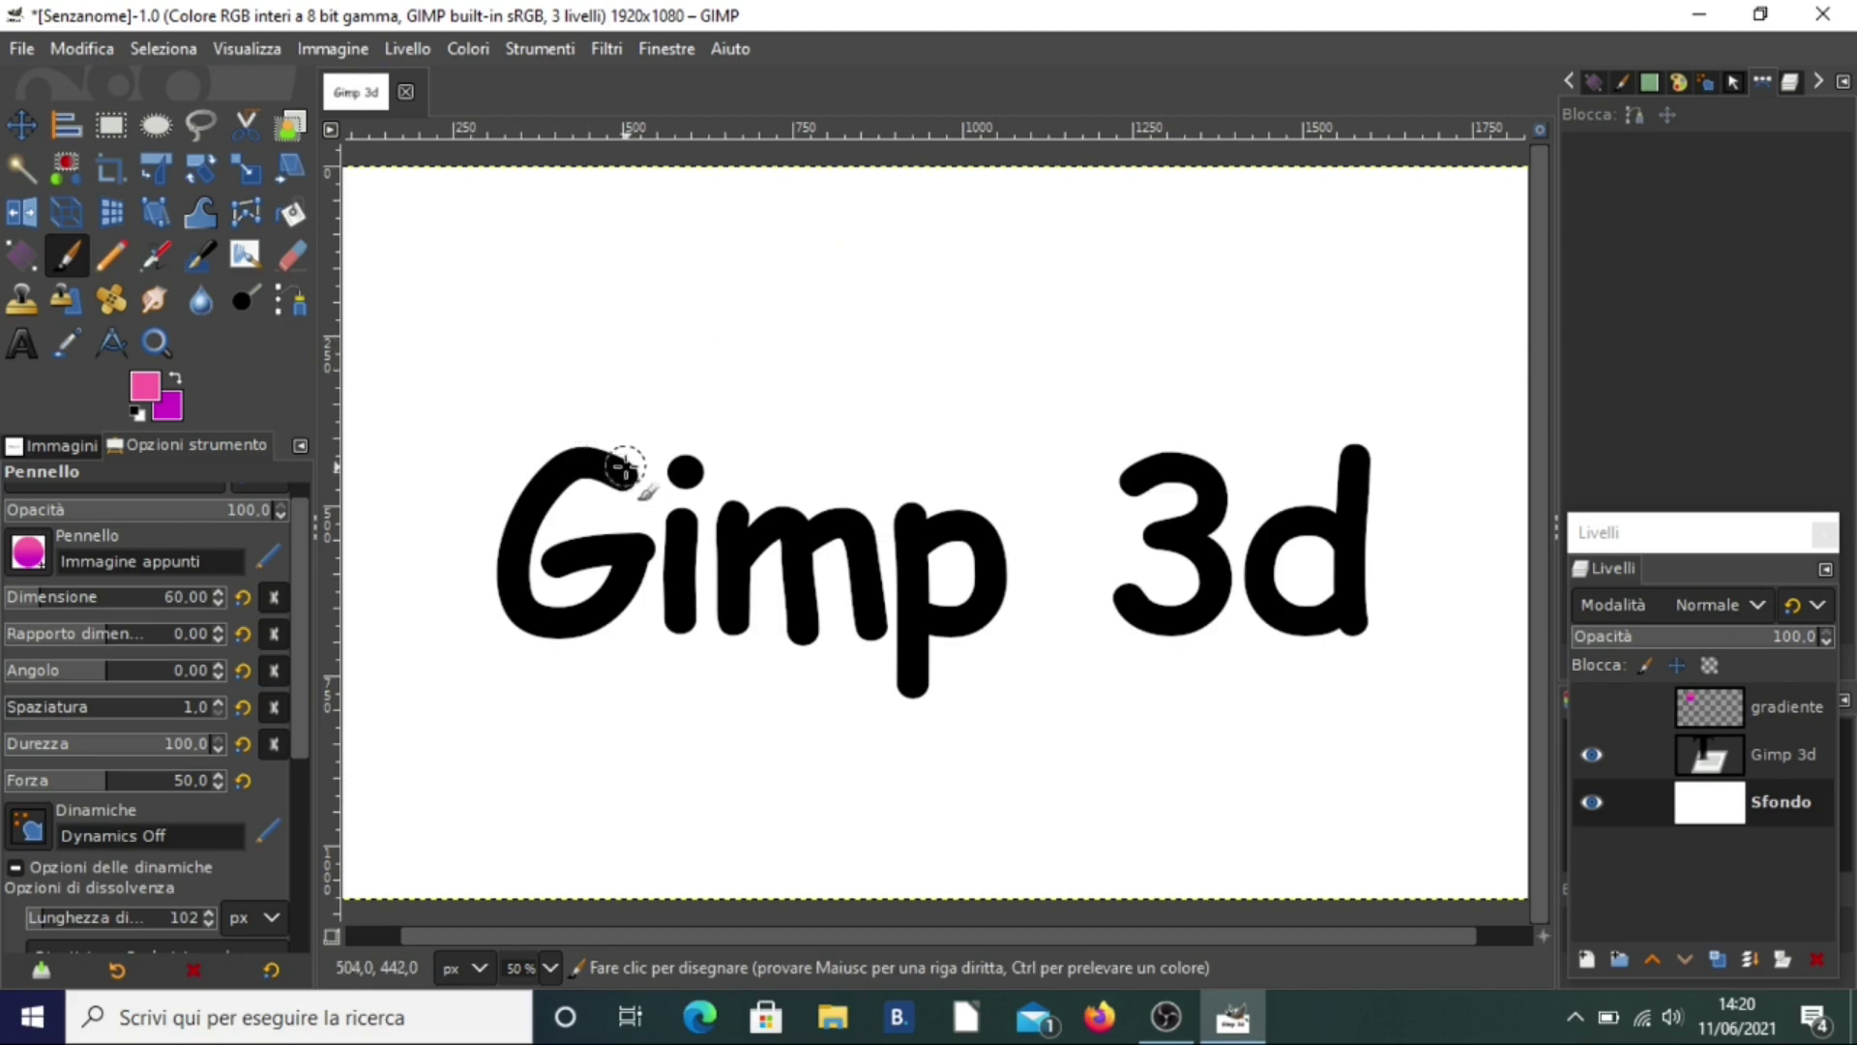
scroll(624, 467, "up", 1)
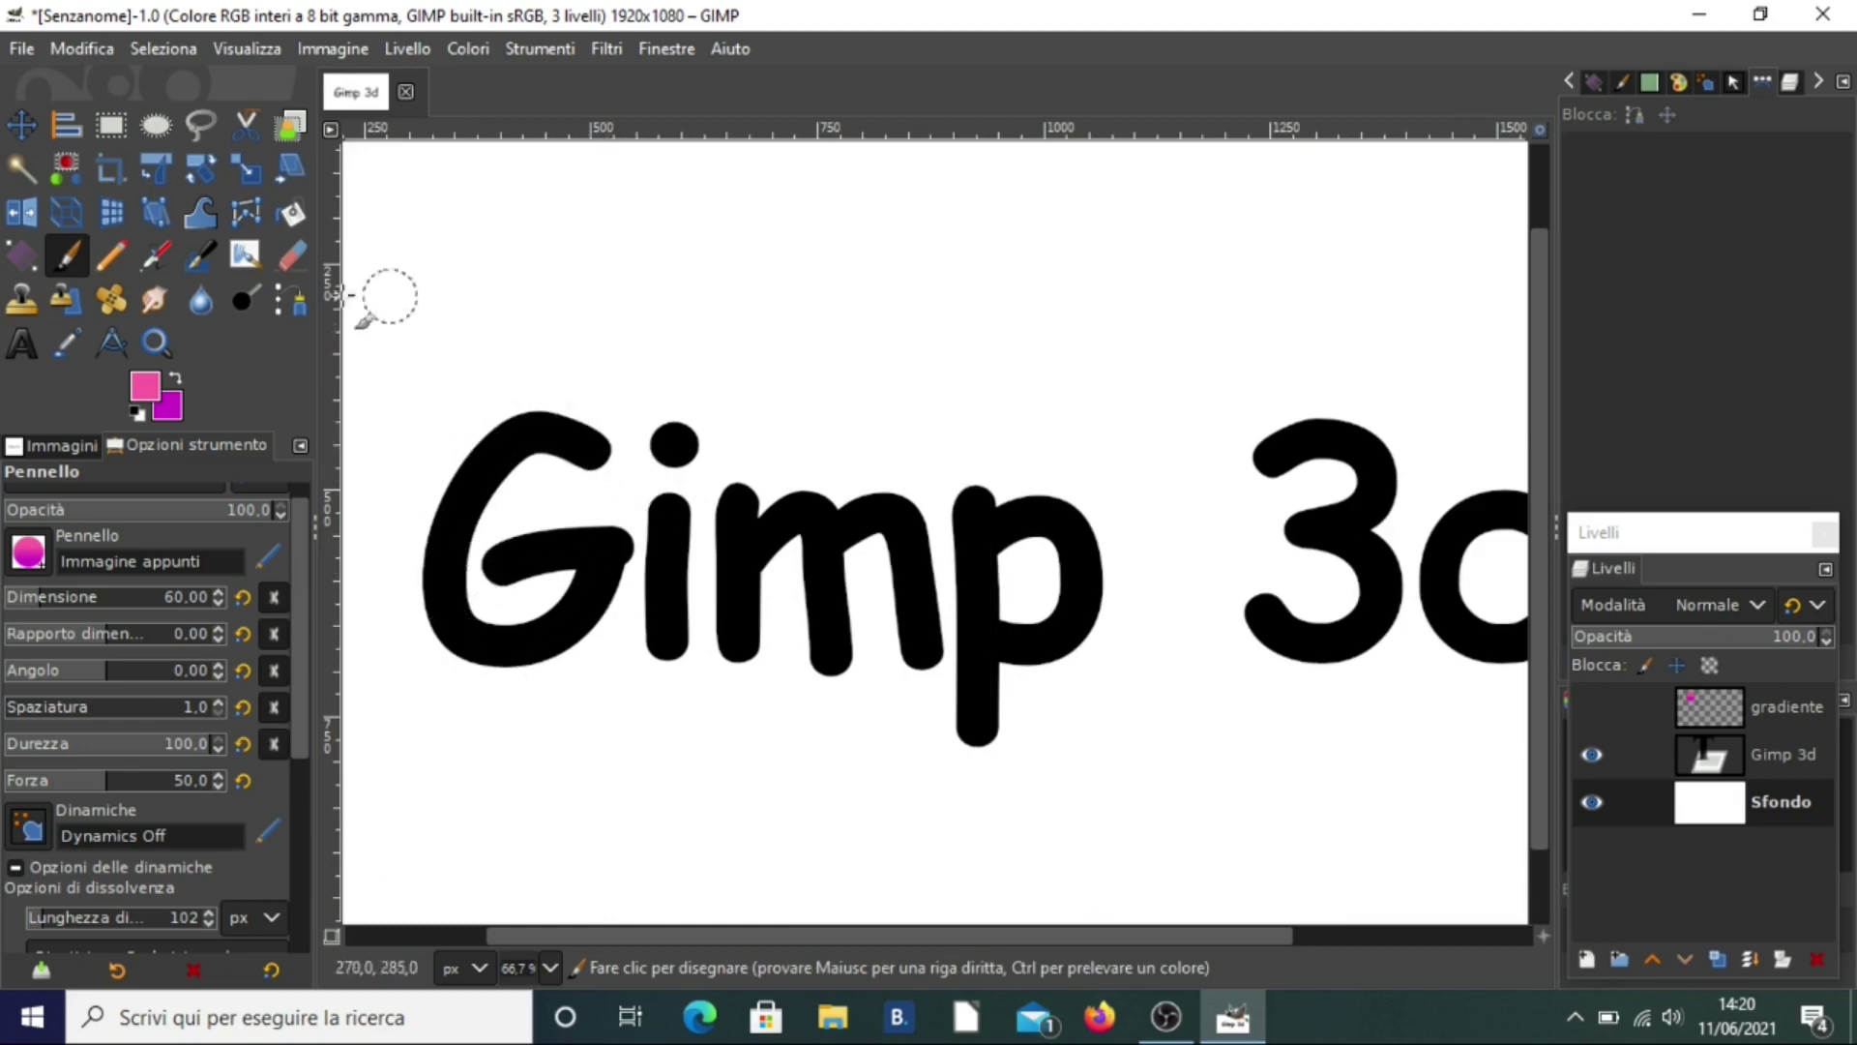
Start the G path with anchors at the letter's tip and along its left curve
left_click(293, 301)
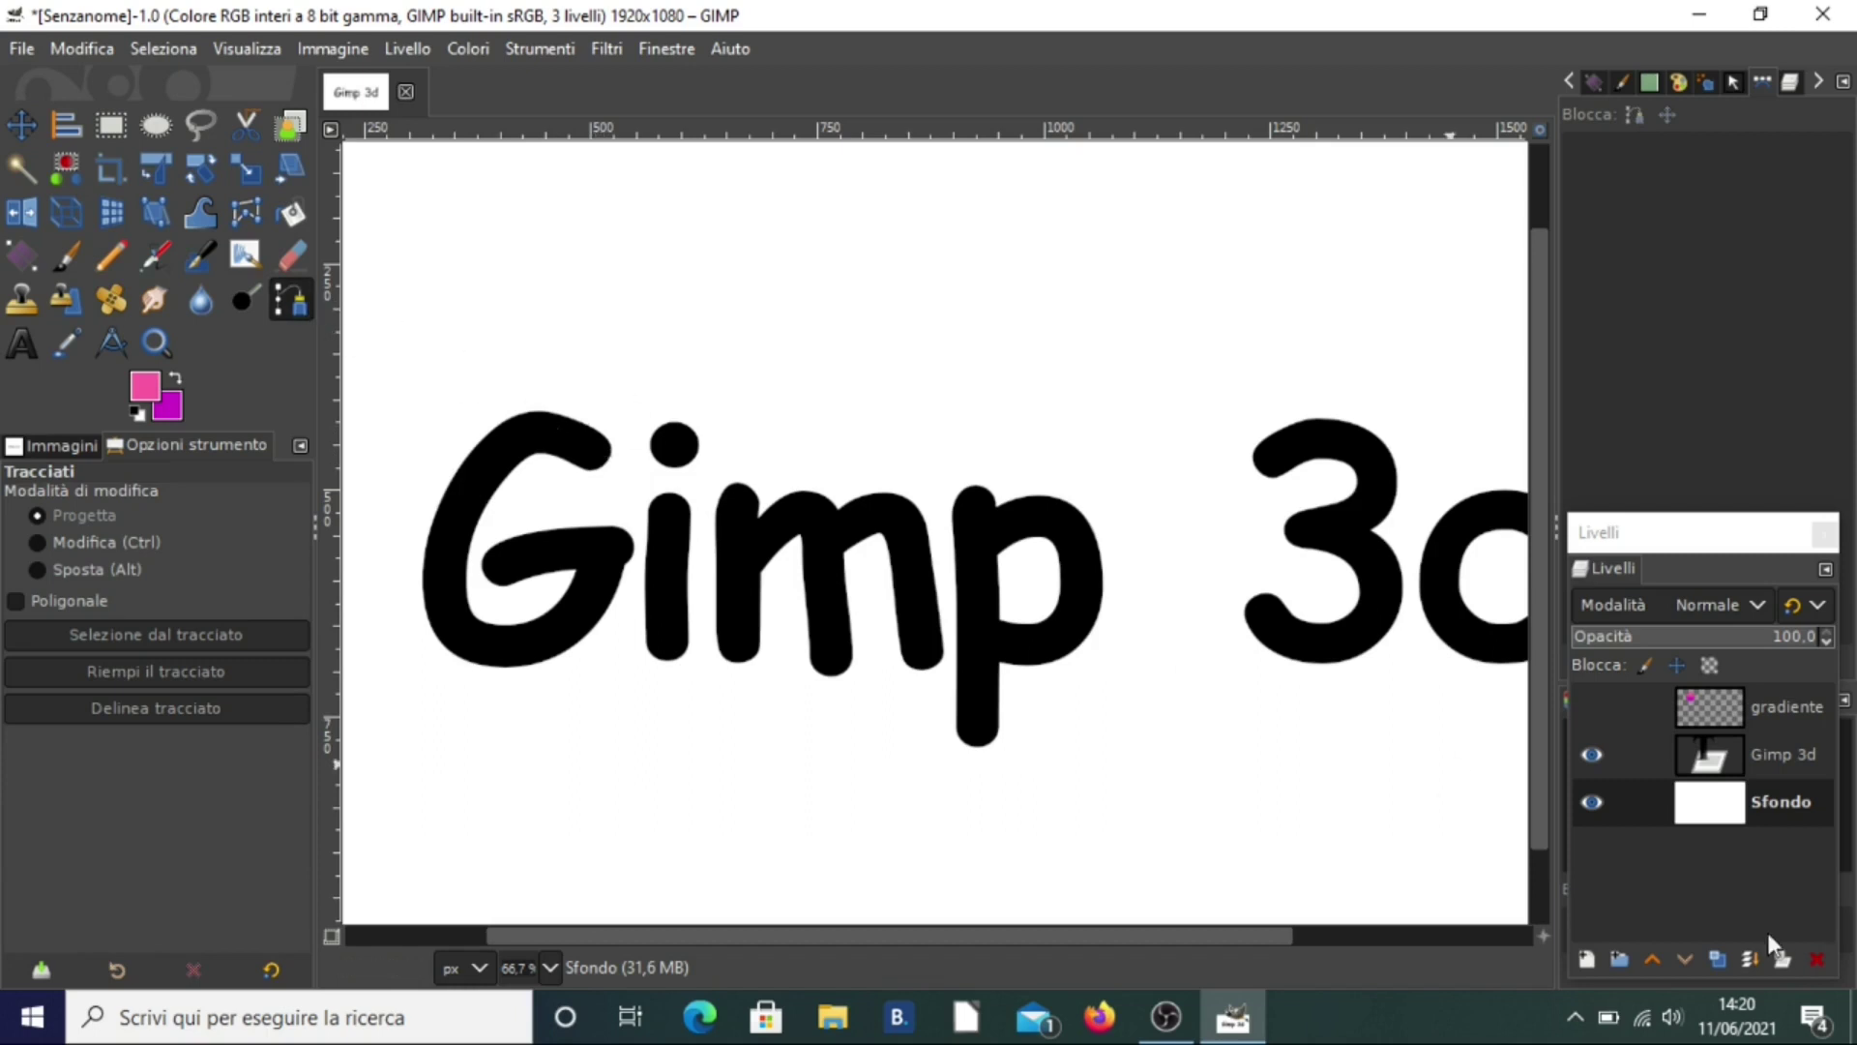
left_click(1776, 801)
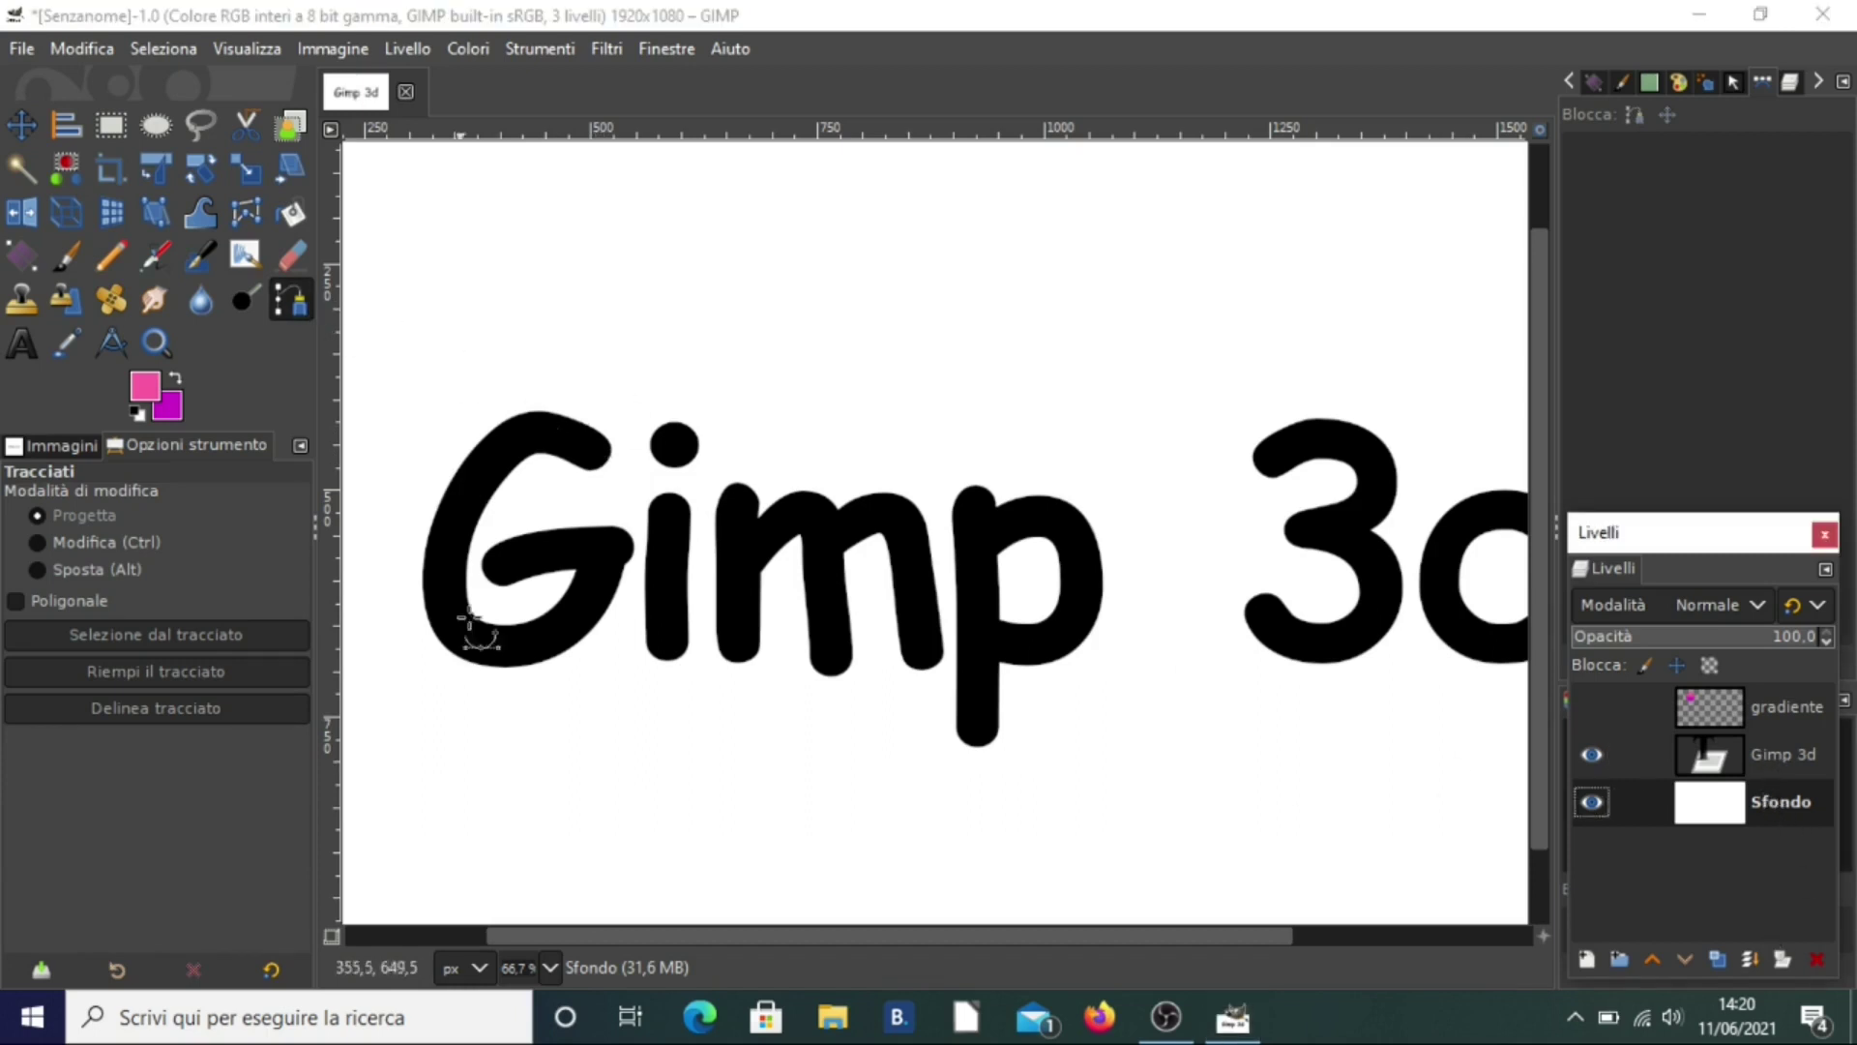
left_click(590, 451)
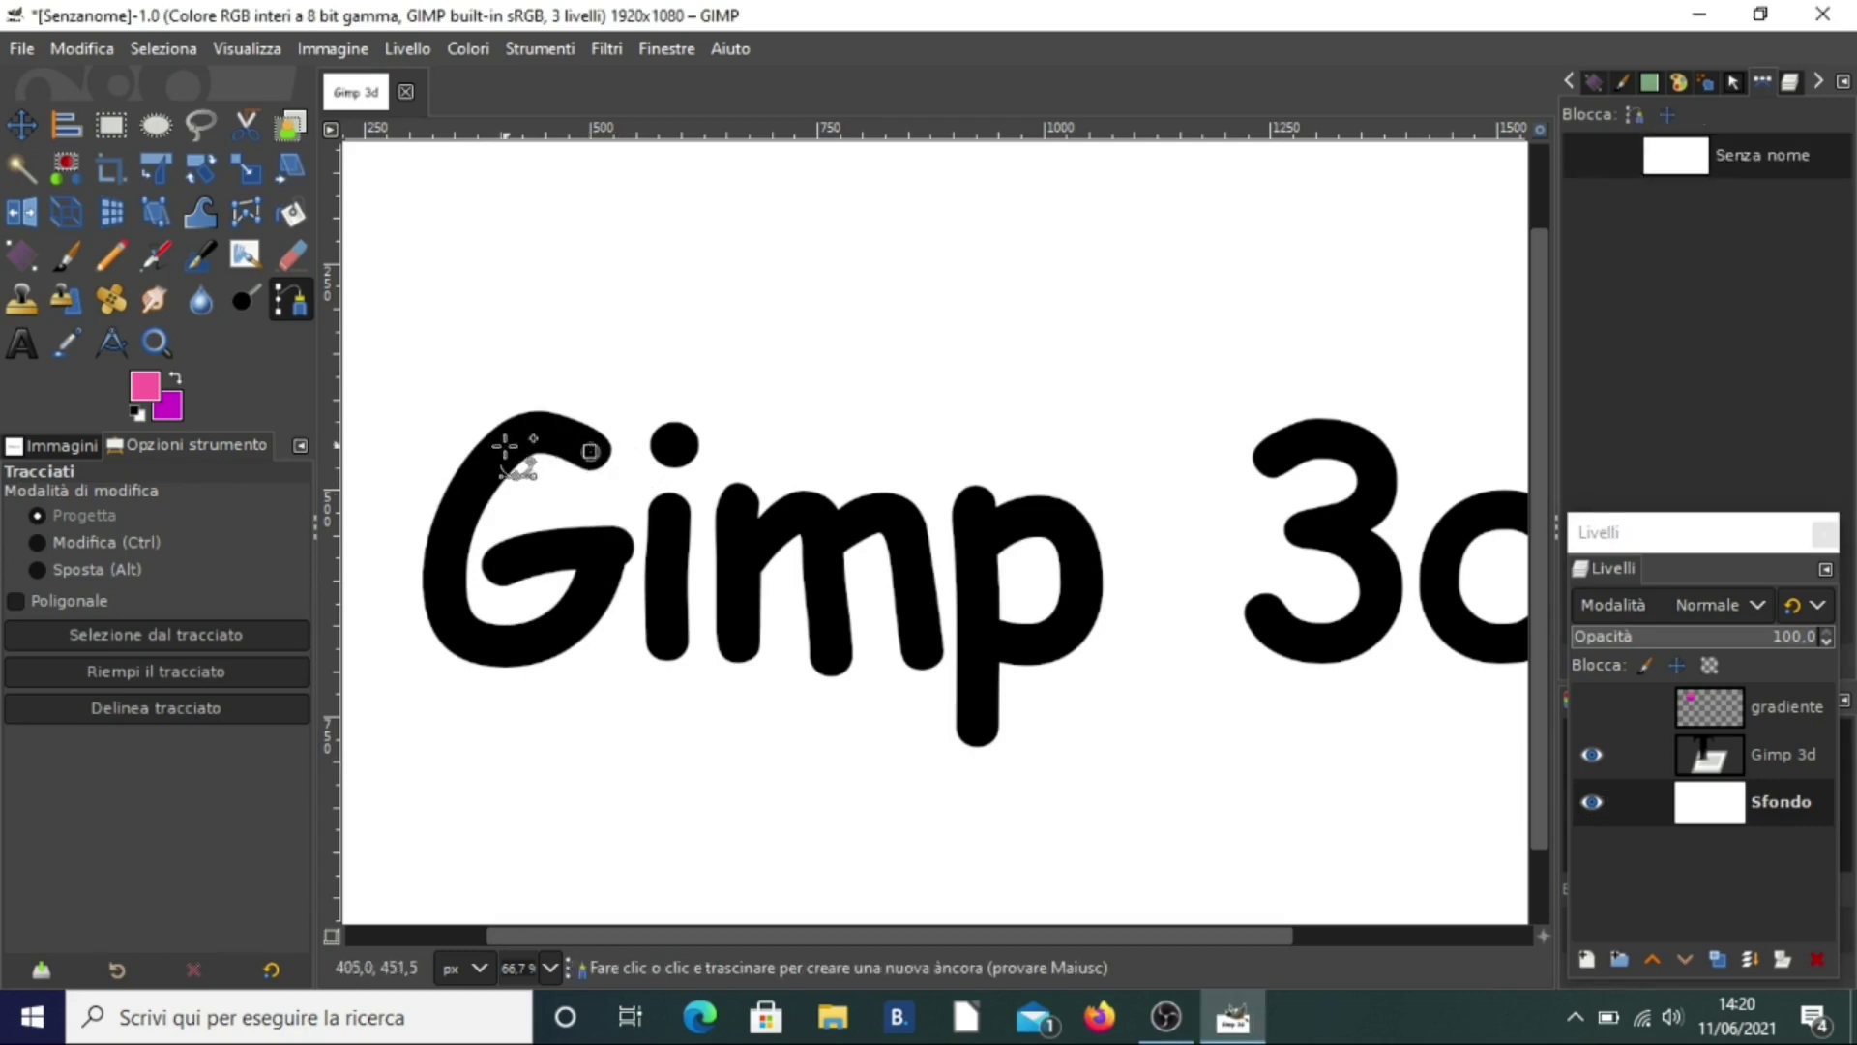
left_click(441, 588)
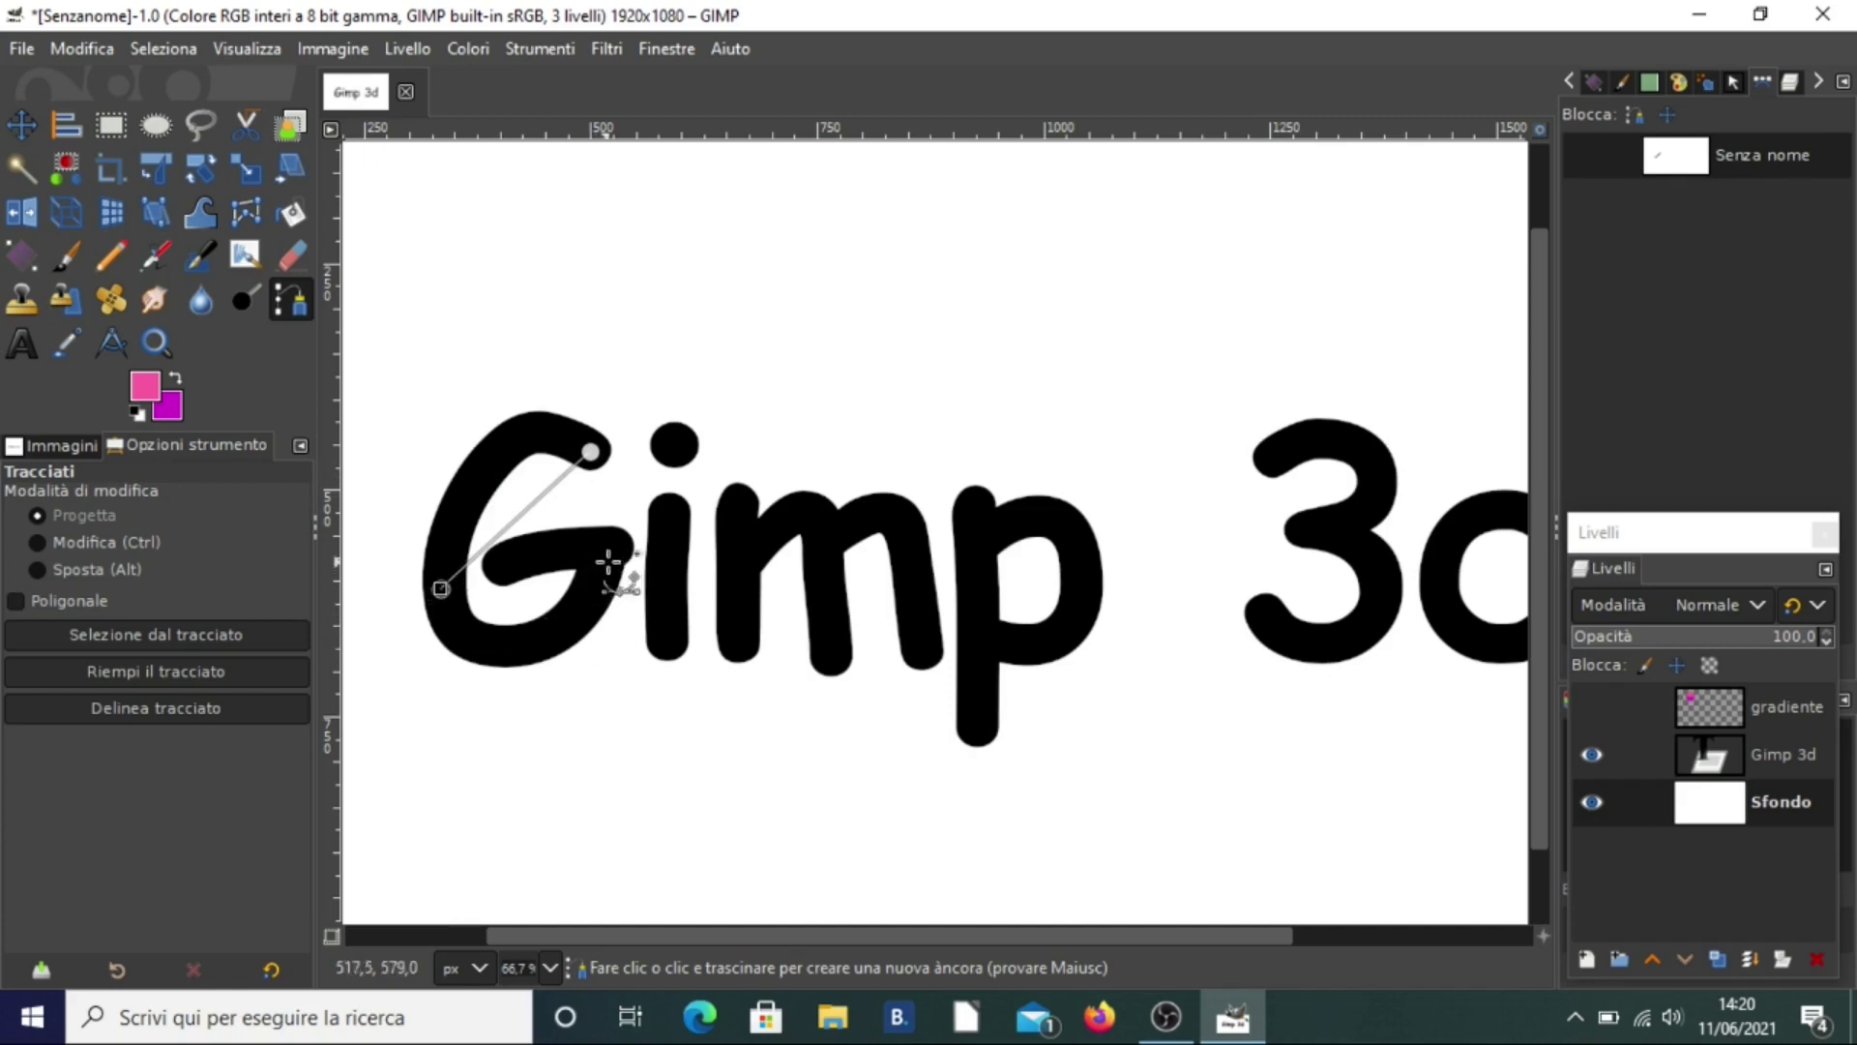
Drag the G's segments and top-left anchor so the path curves along the letter's bottom and top
left_click_drag(612, 544, 512, 553)
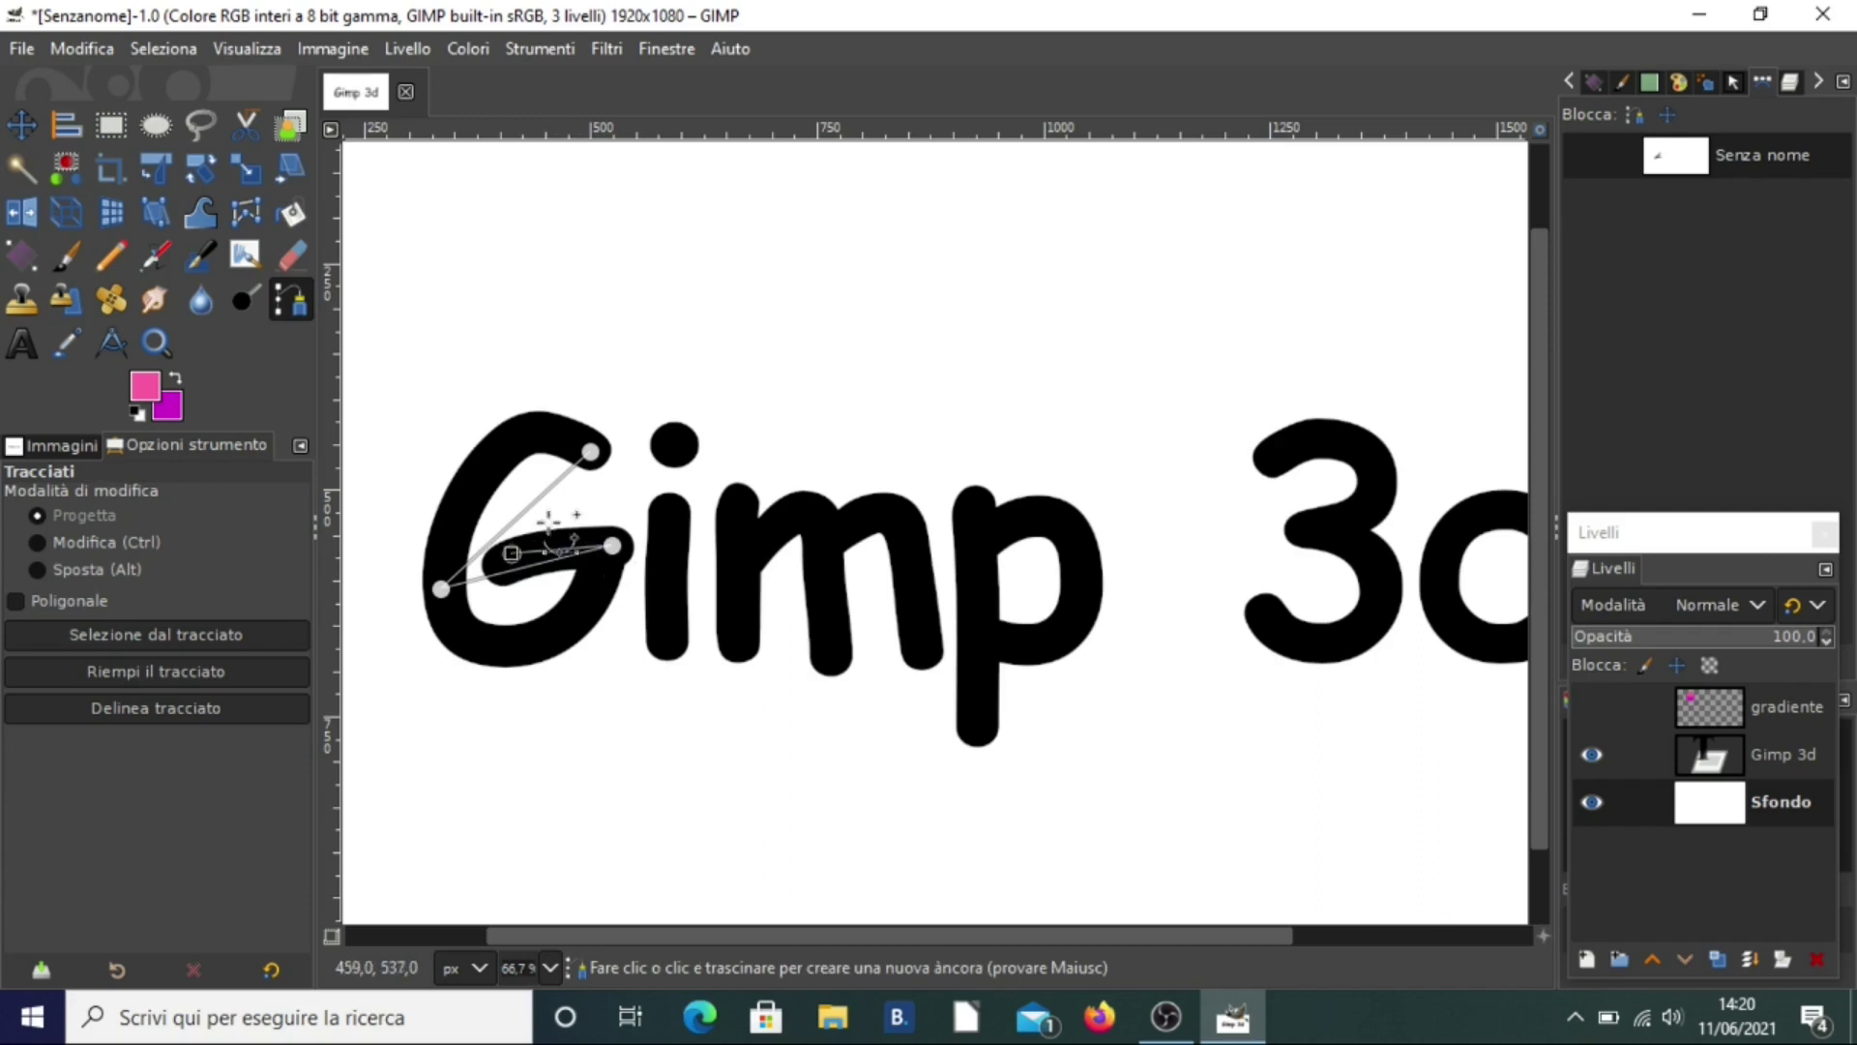
left_click_drag(520, 509, 529, 565)
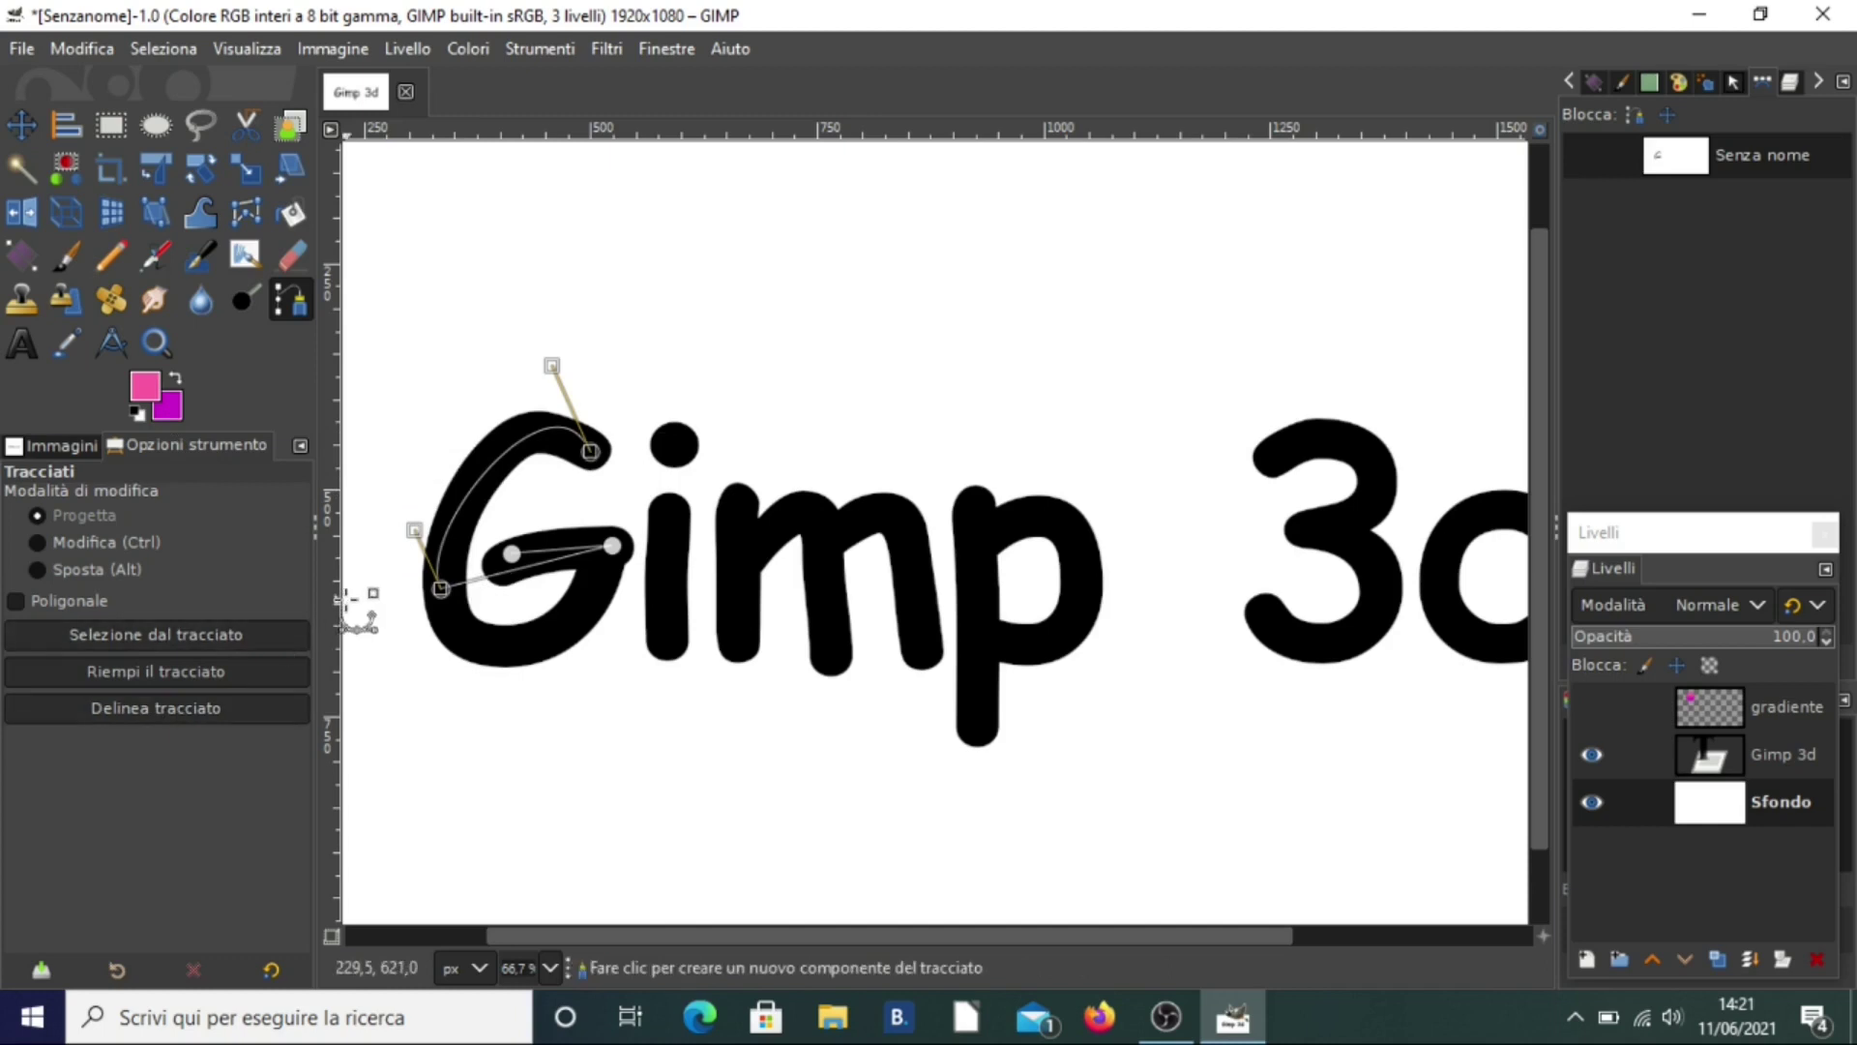
left_click_drag(518, 573, 527, 663)
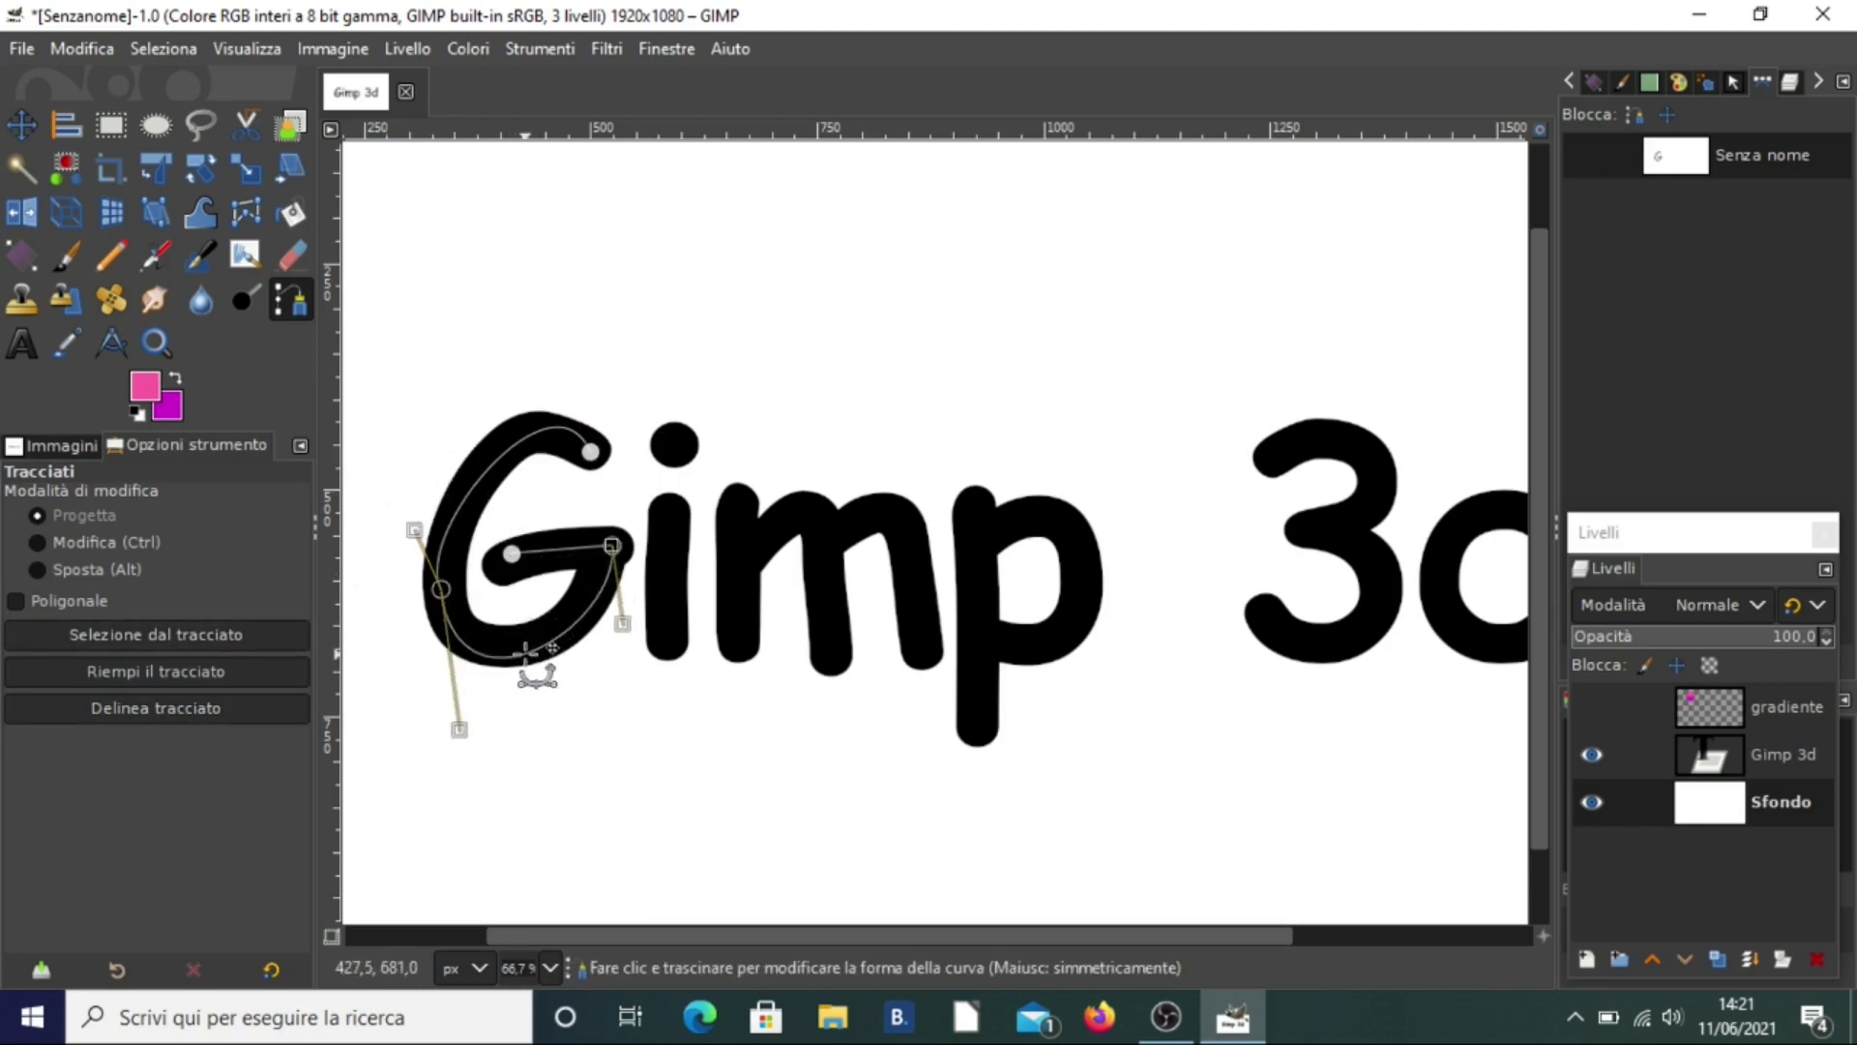
left_click_drag(415, 528, 428, 493)
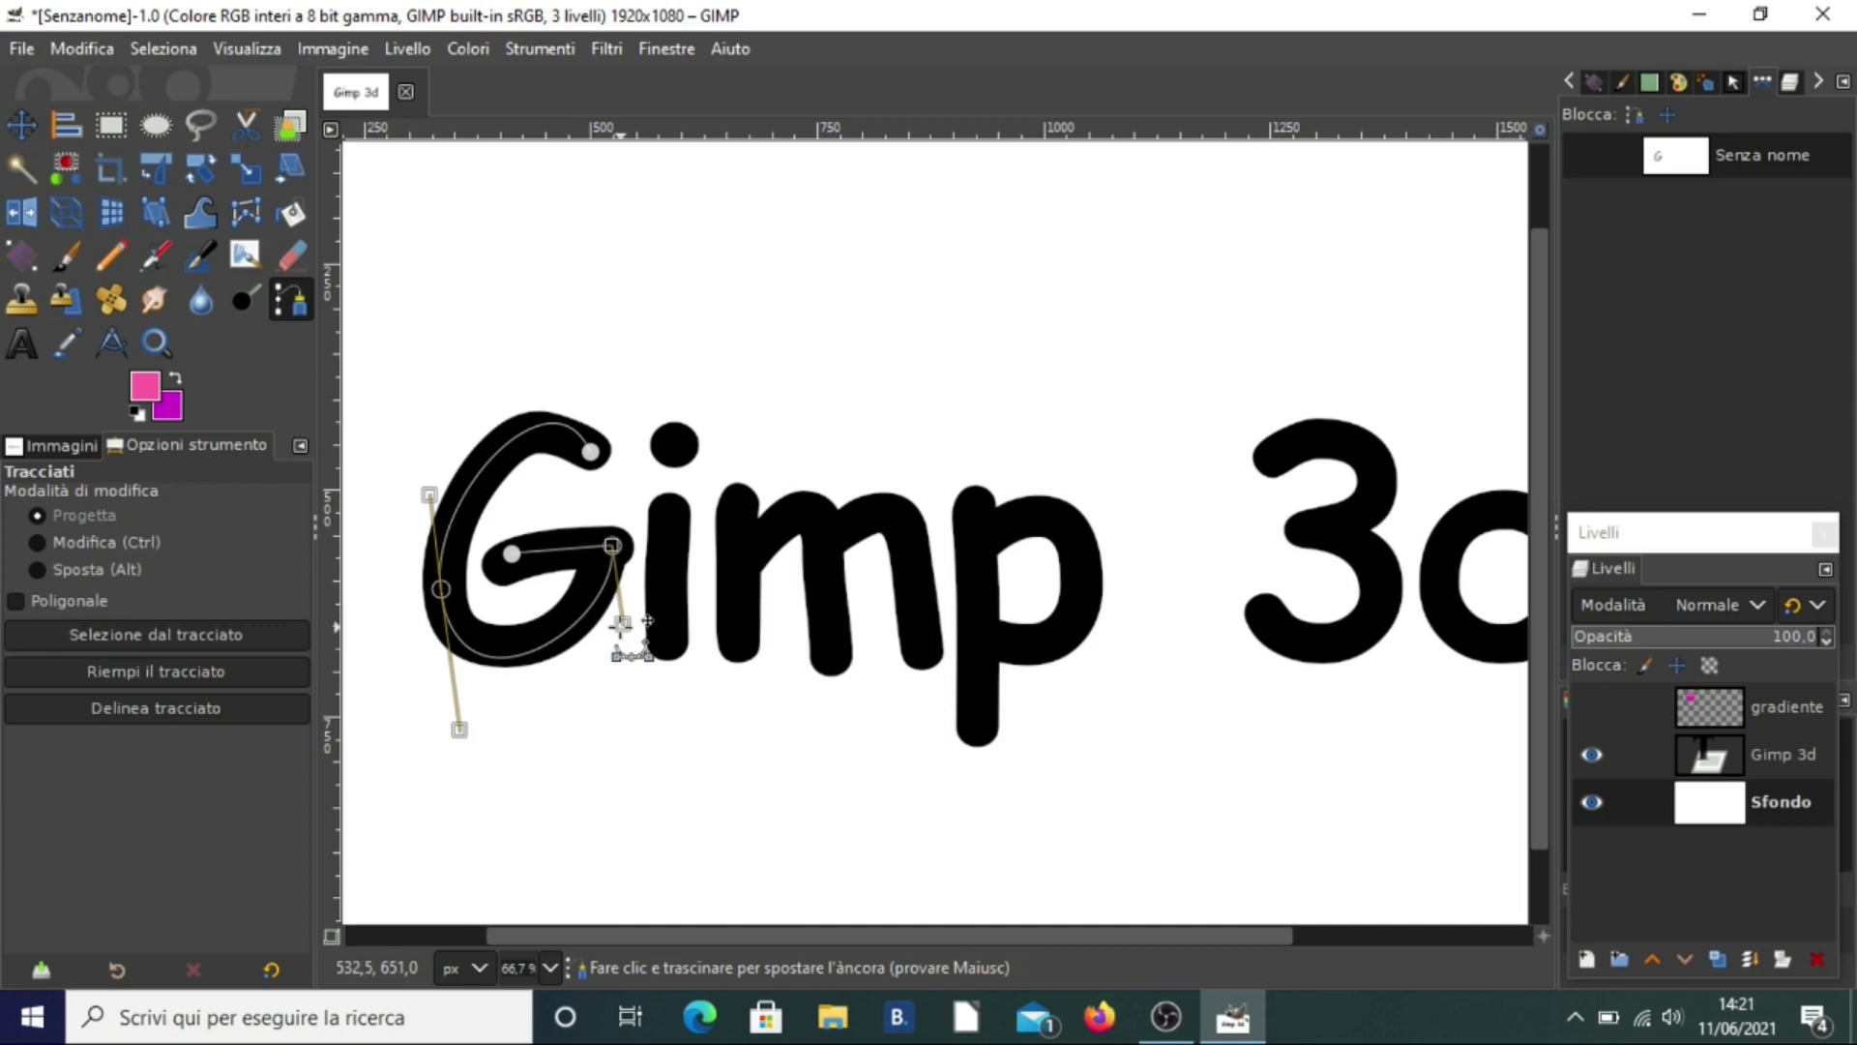
left_click(561, 554)
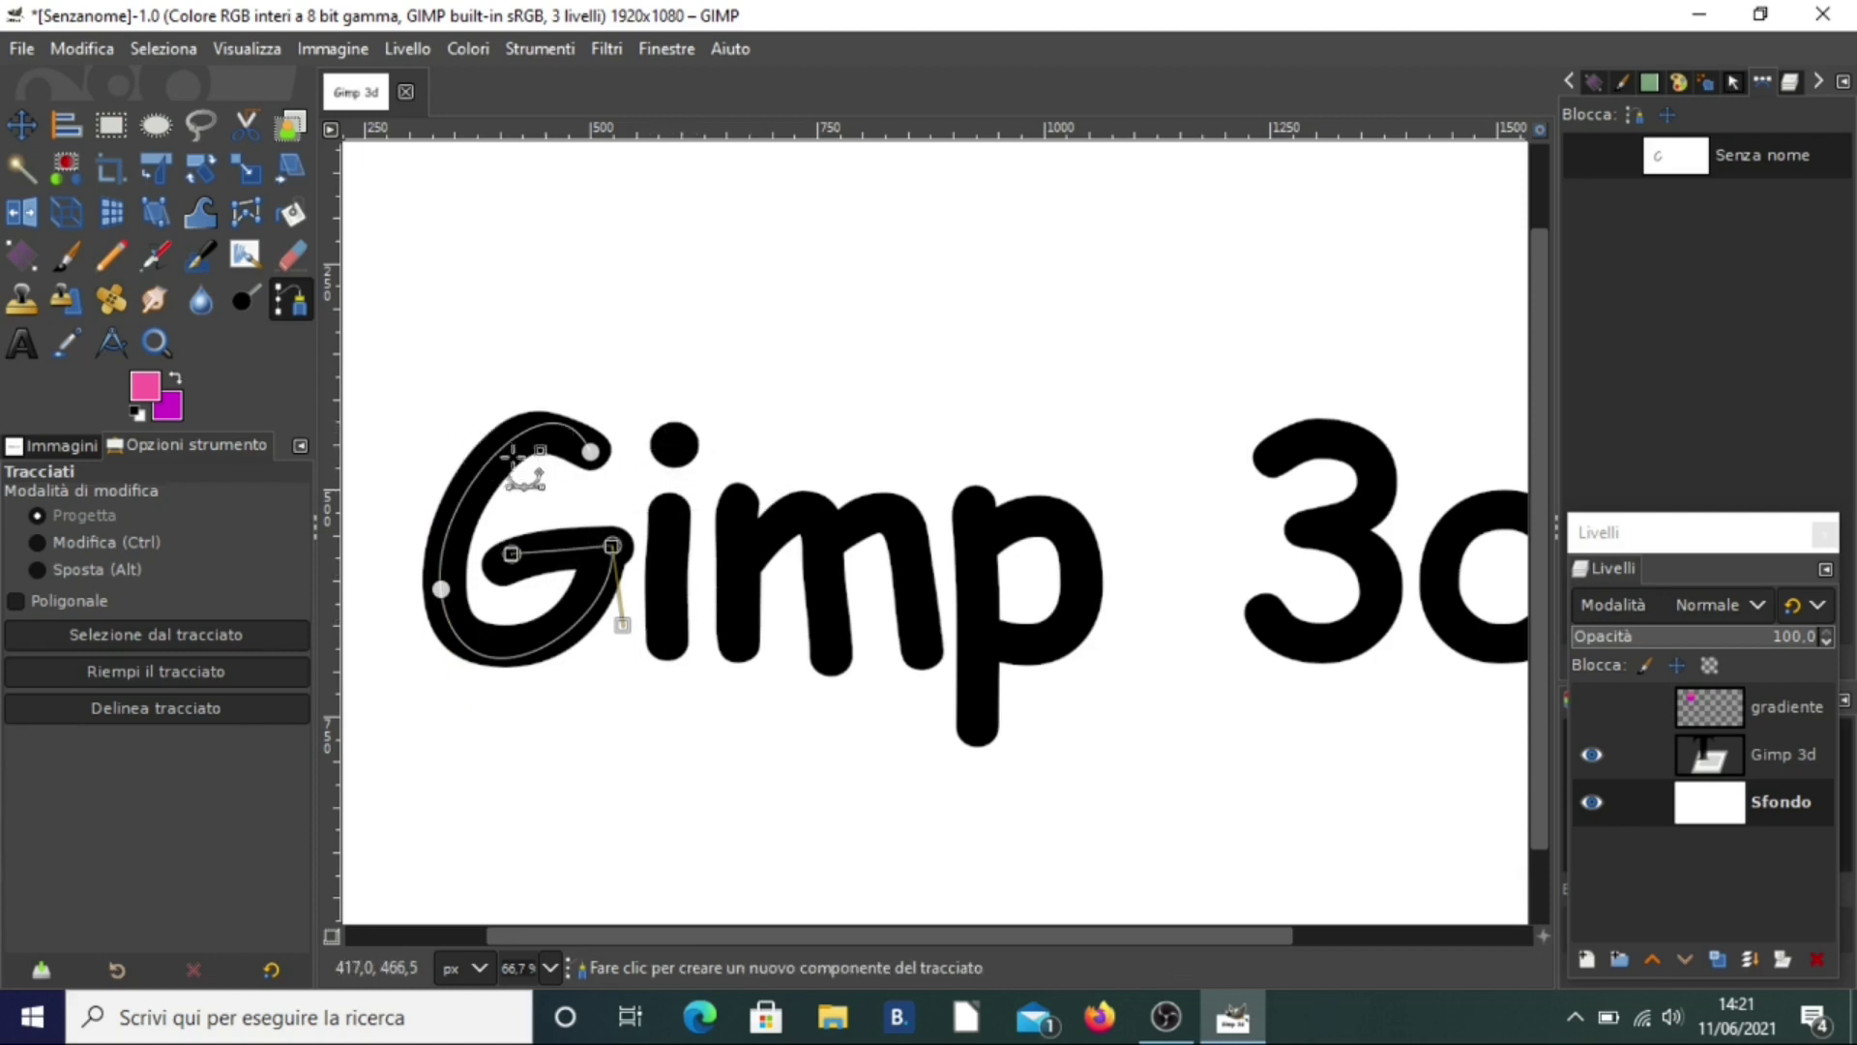
Trace the i with a vertical path stroke from its top to its bottom
left_click(505, 447)
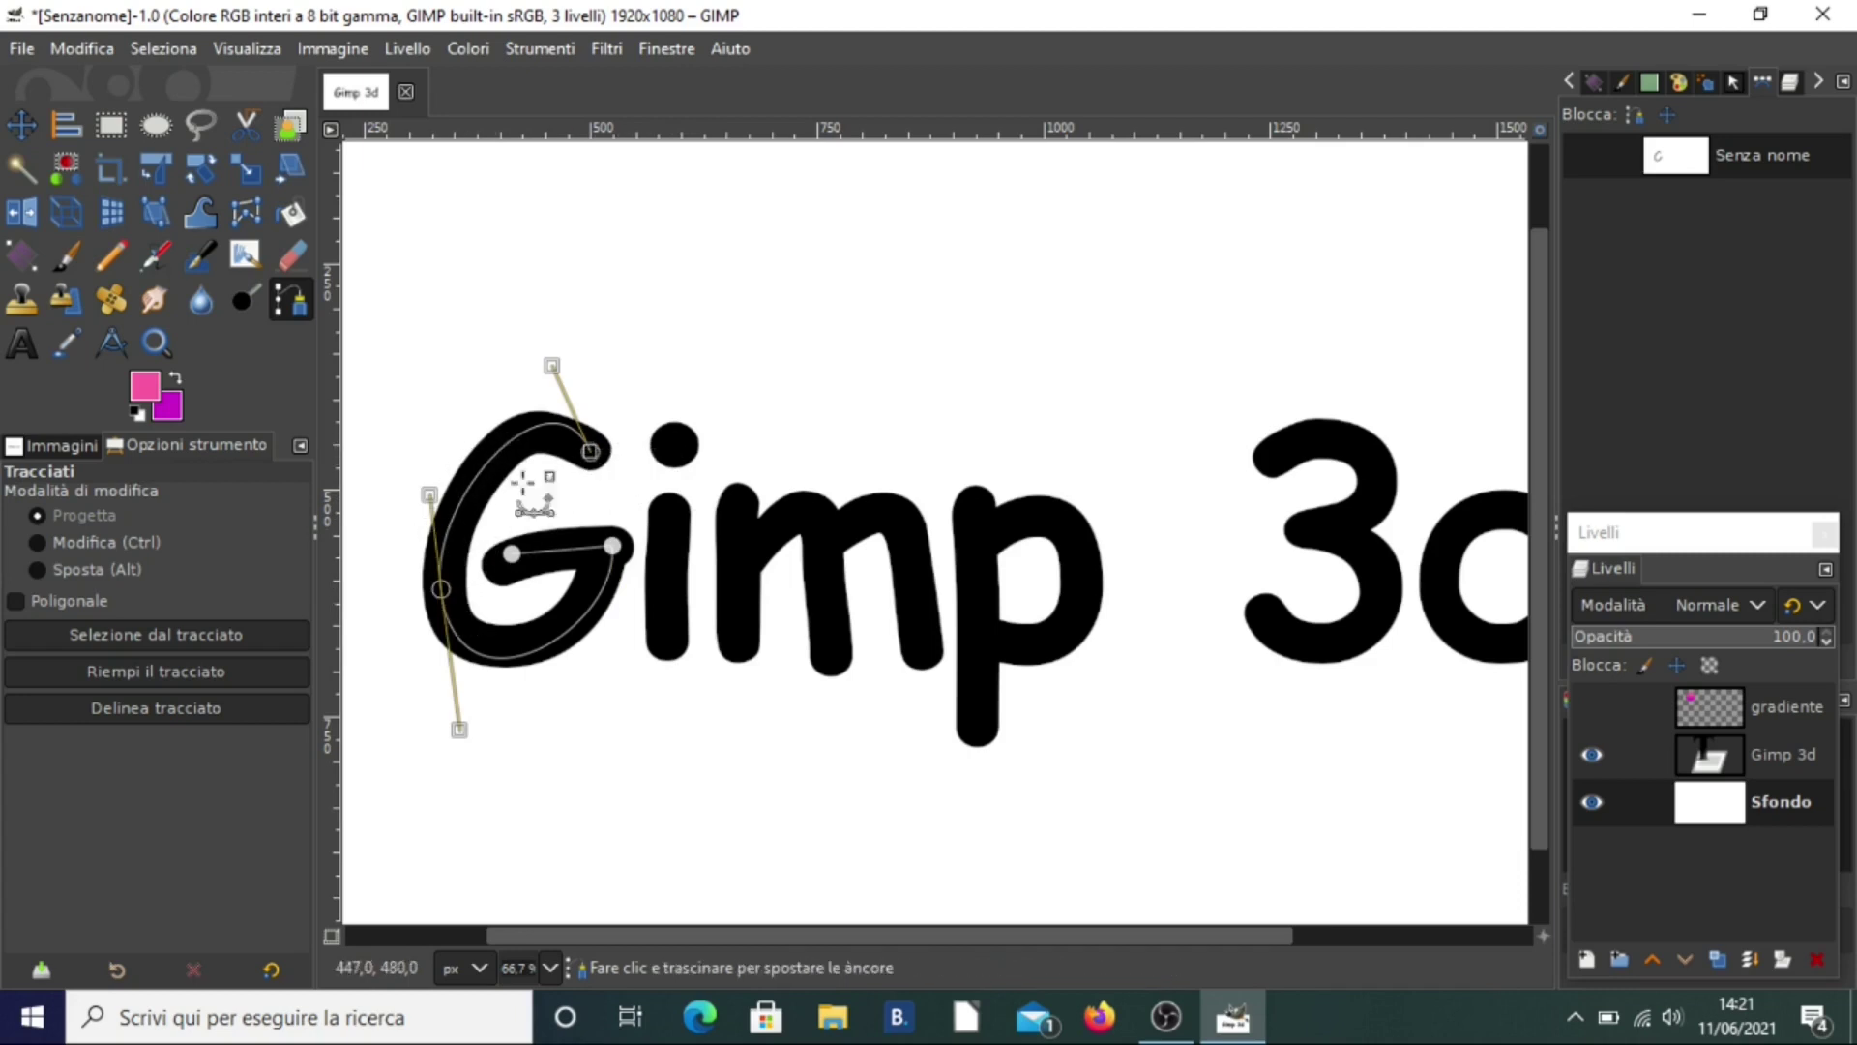
left_click(671, 510)
left_click(667, 640)
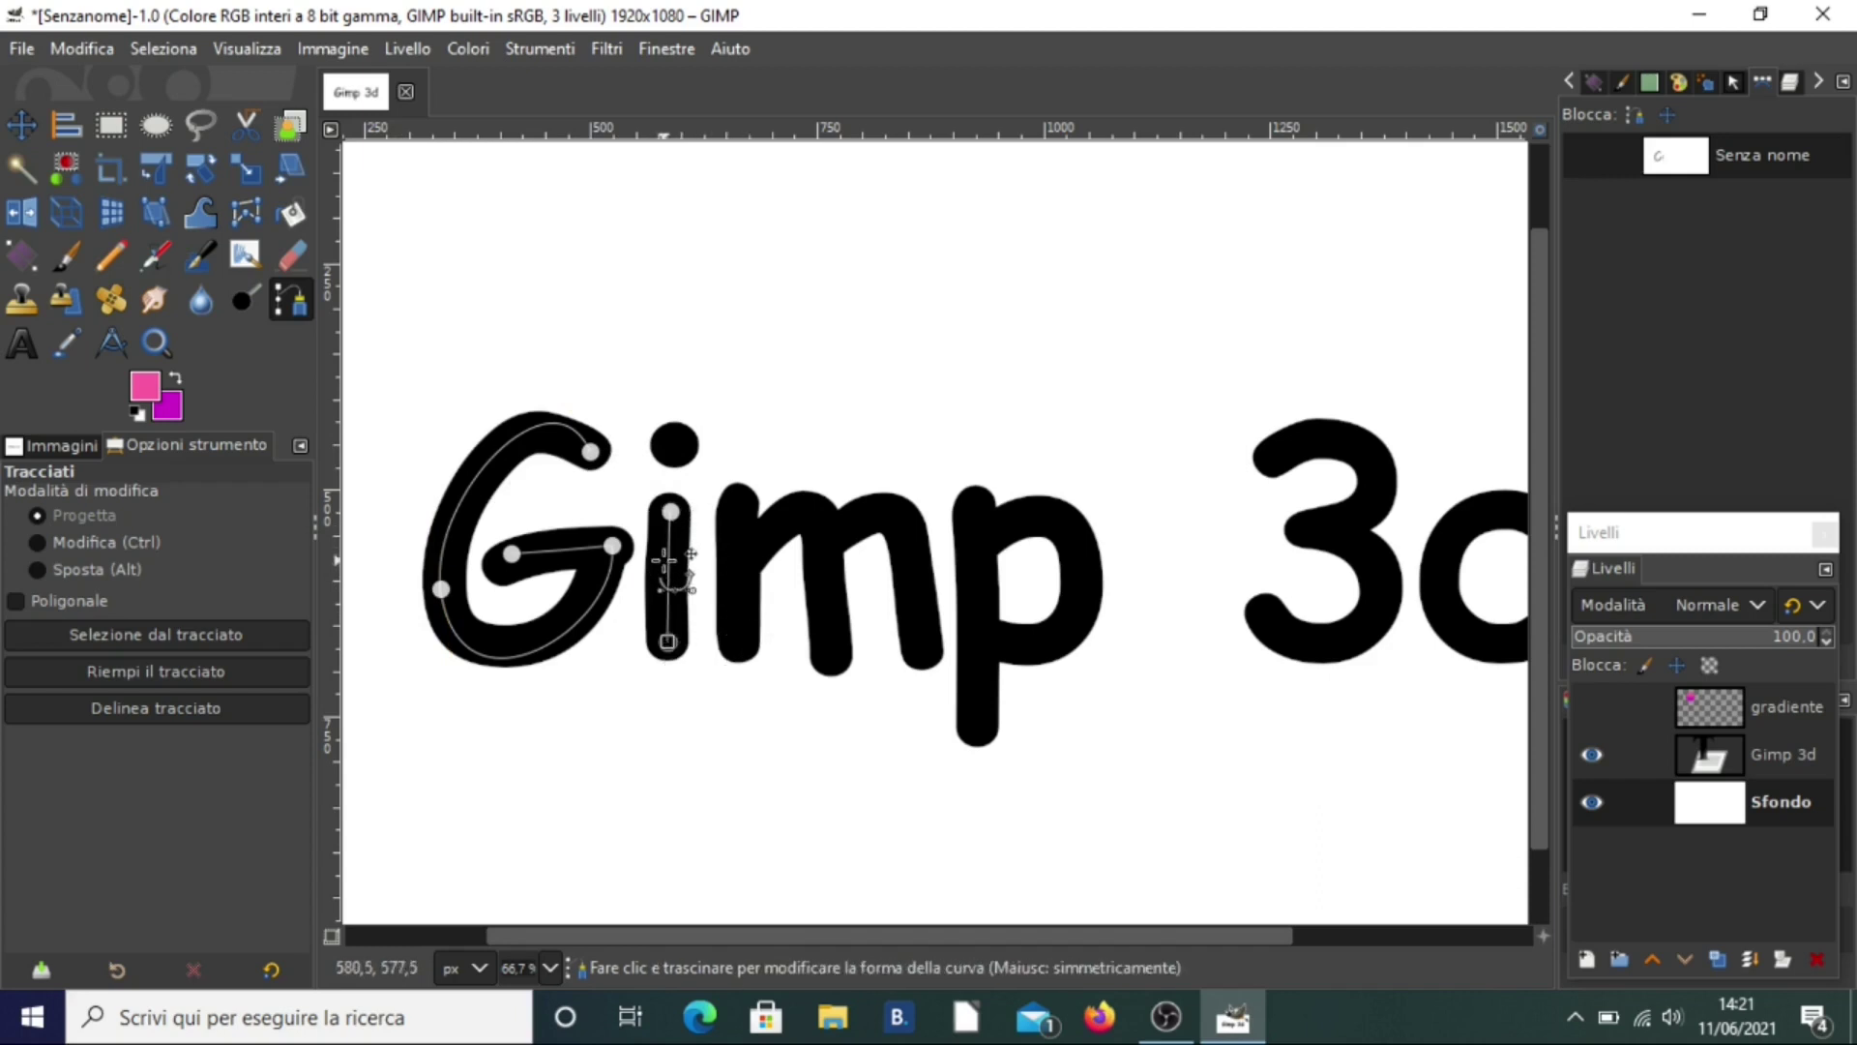
left_click(670, 564)
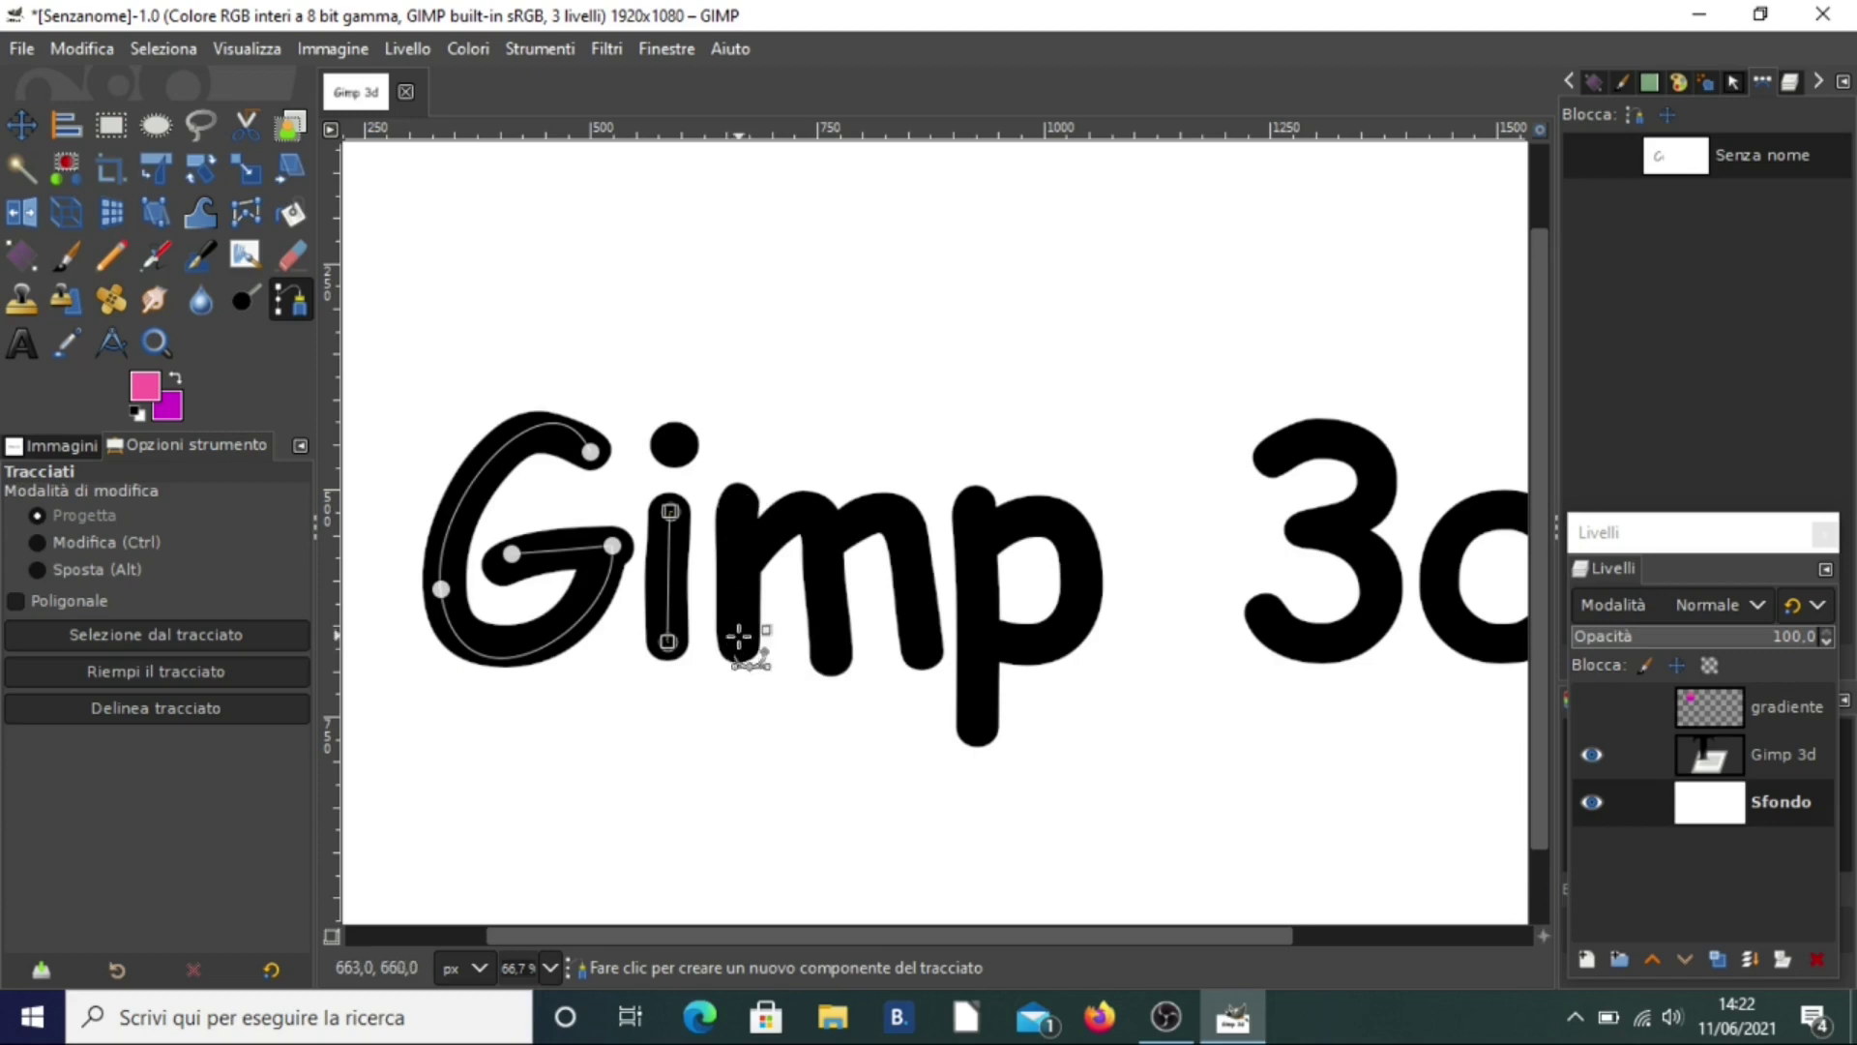
Anchor the m's stem and arches, then drag its segments into arch curves
left_click(740, 646)
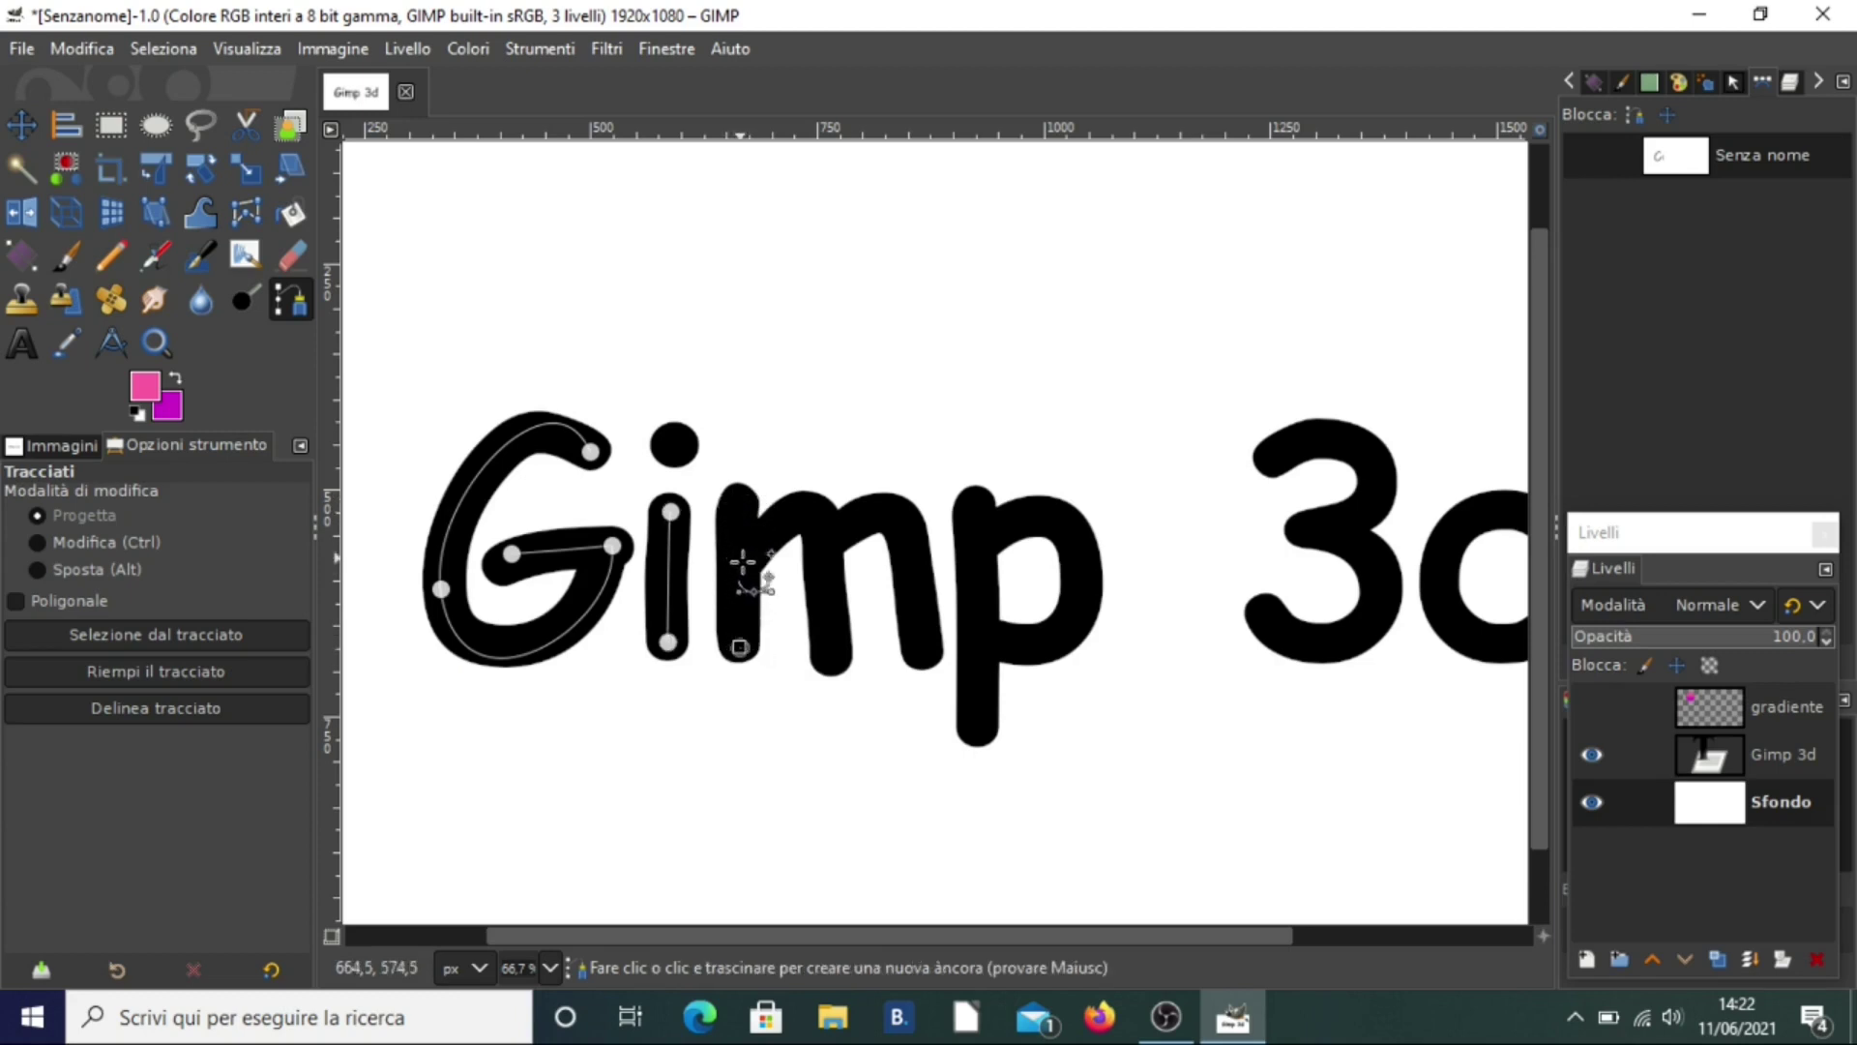
left_click(734, 504)
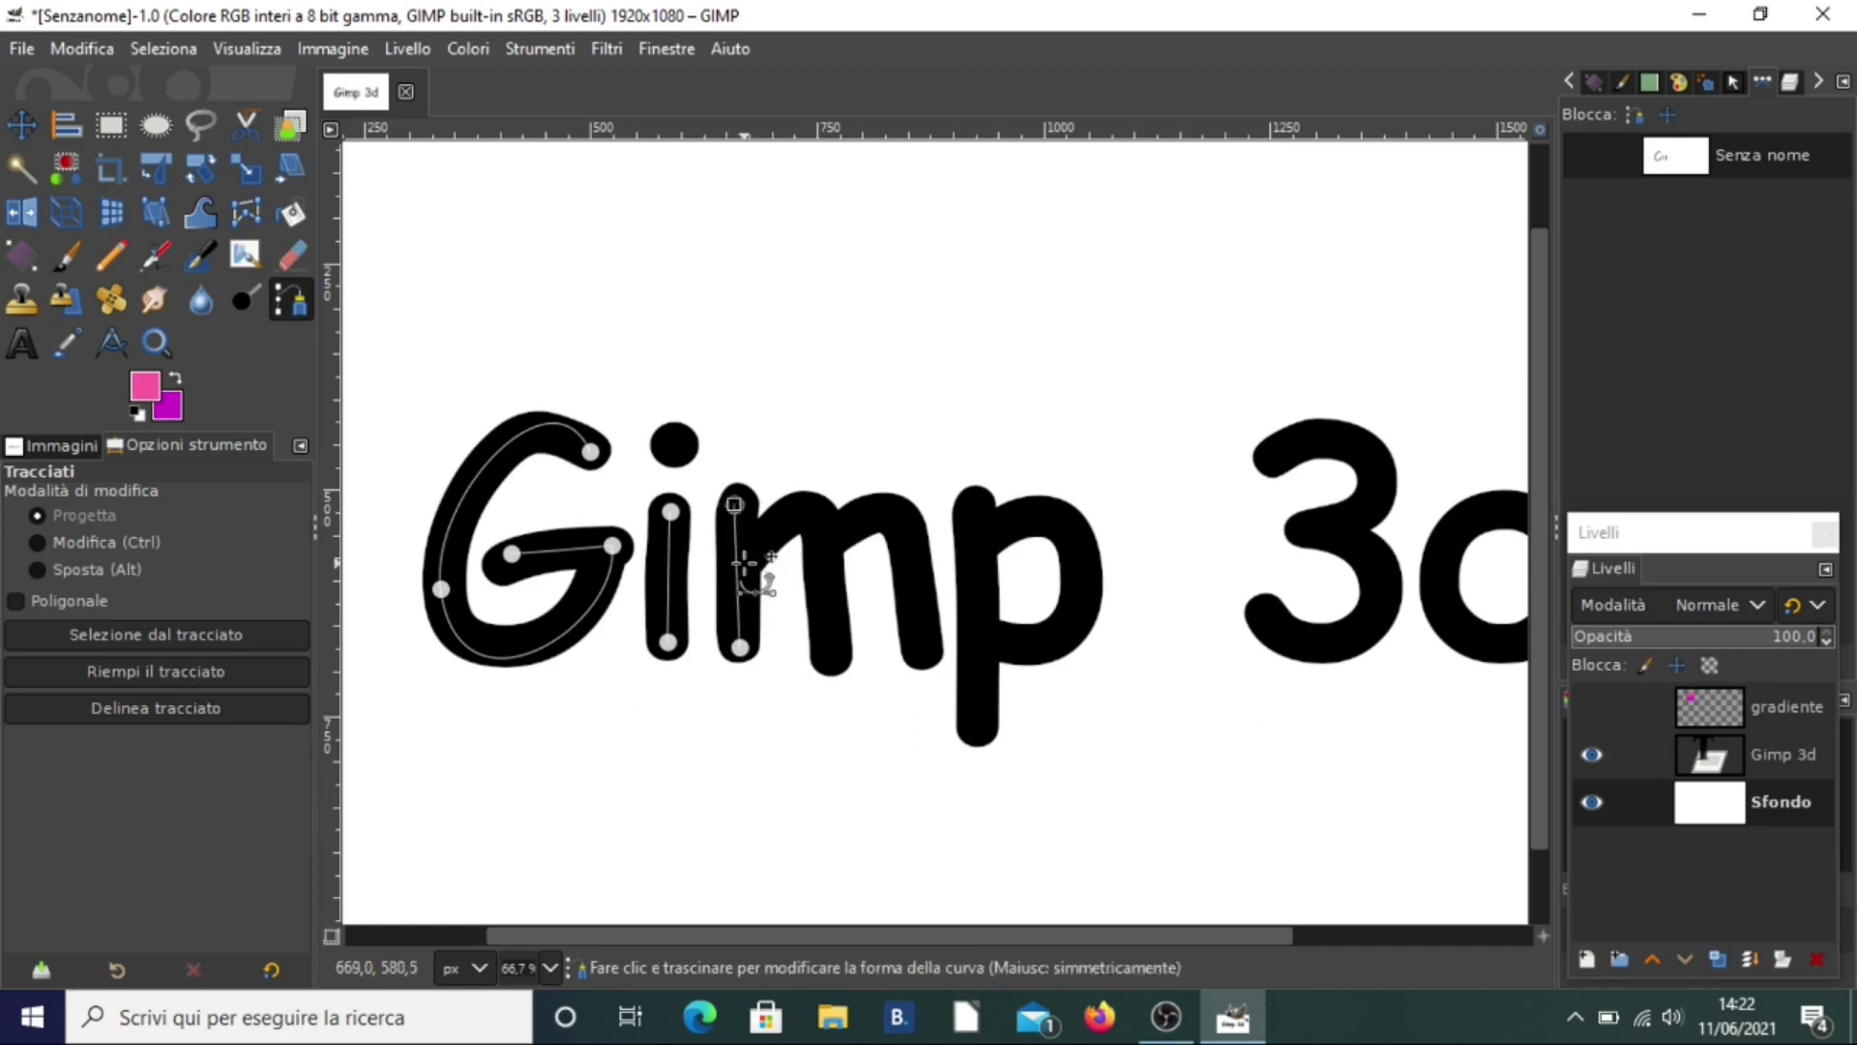
left_click(737, 557)
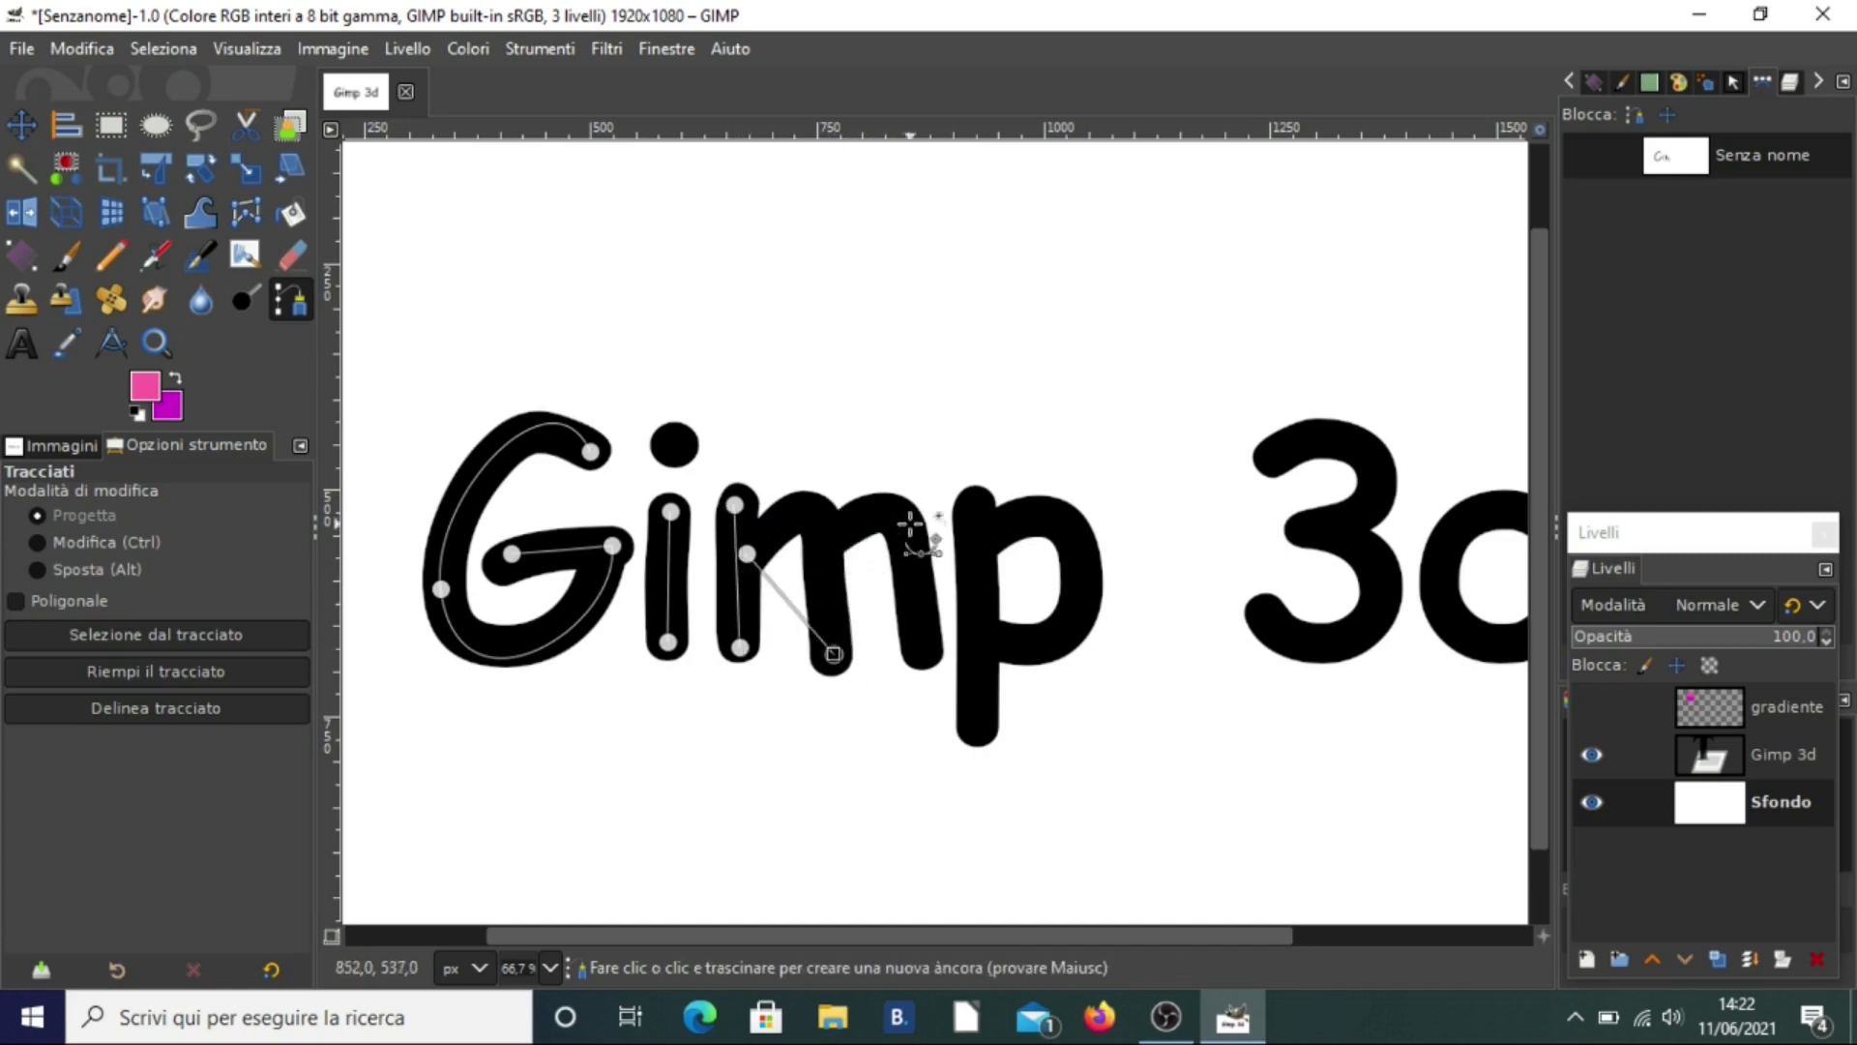
left_click(837, 530)
left_click(924, 639)
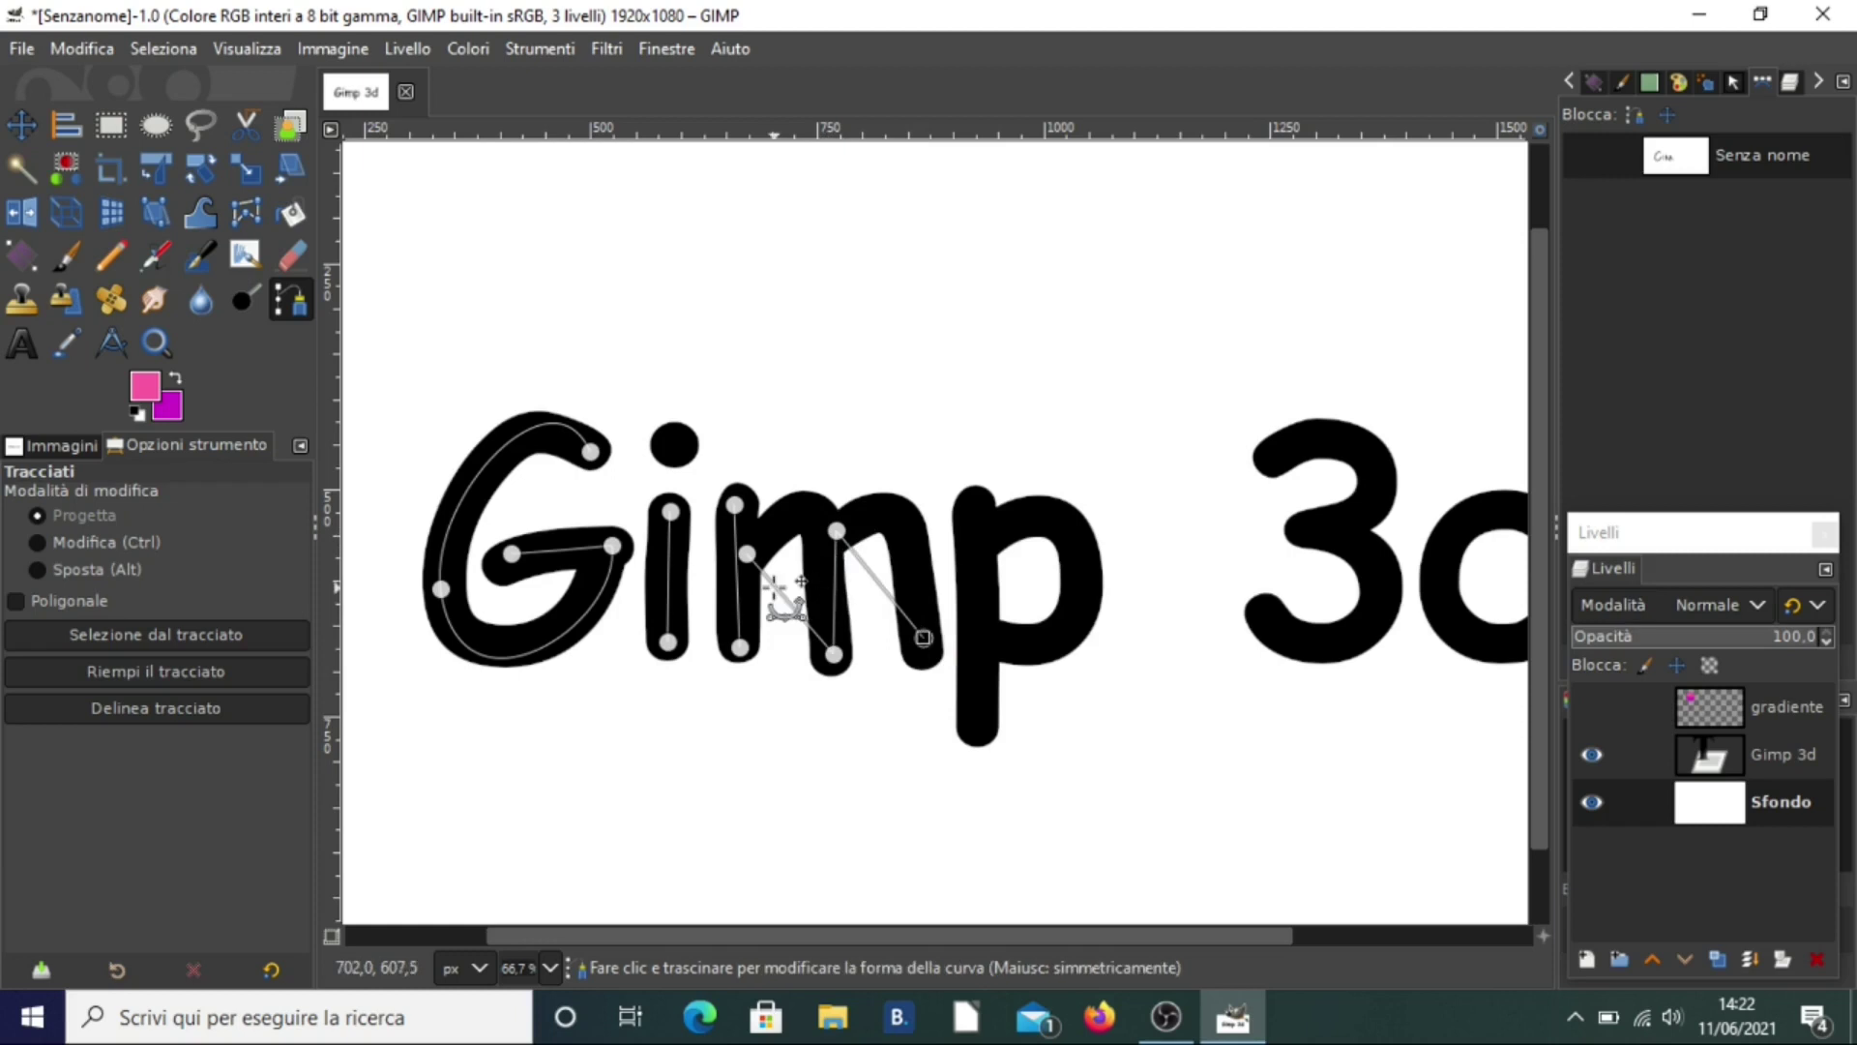
left_click_drag(775, 585, 808, 523)
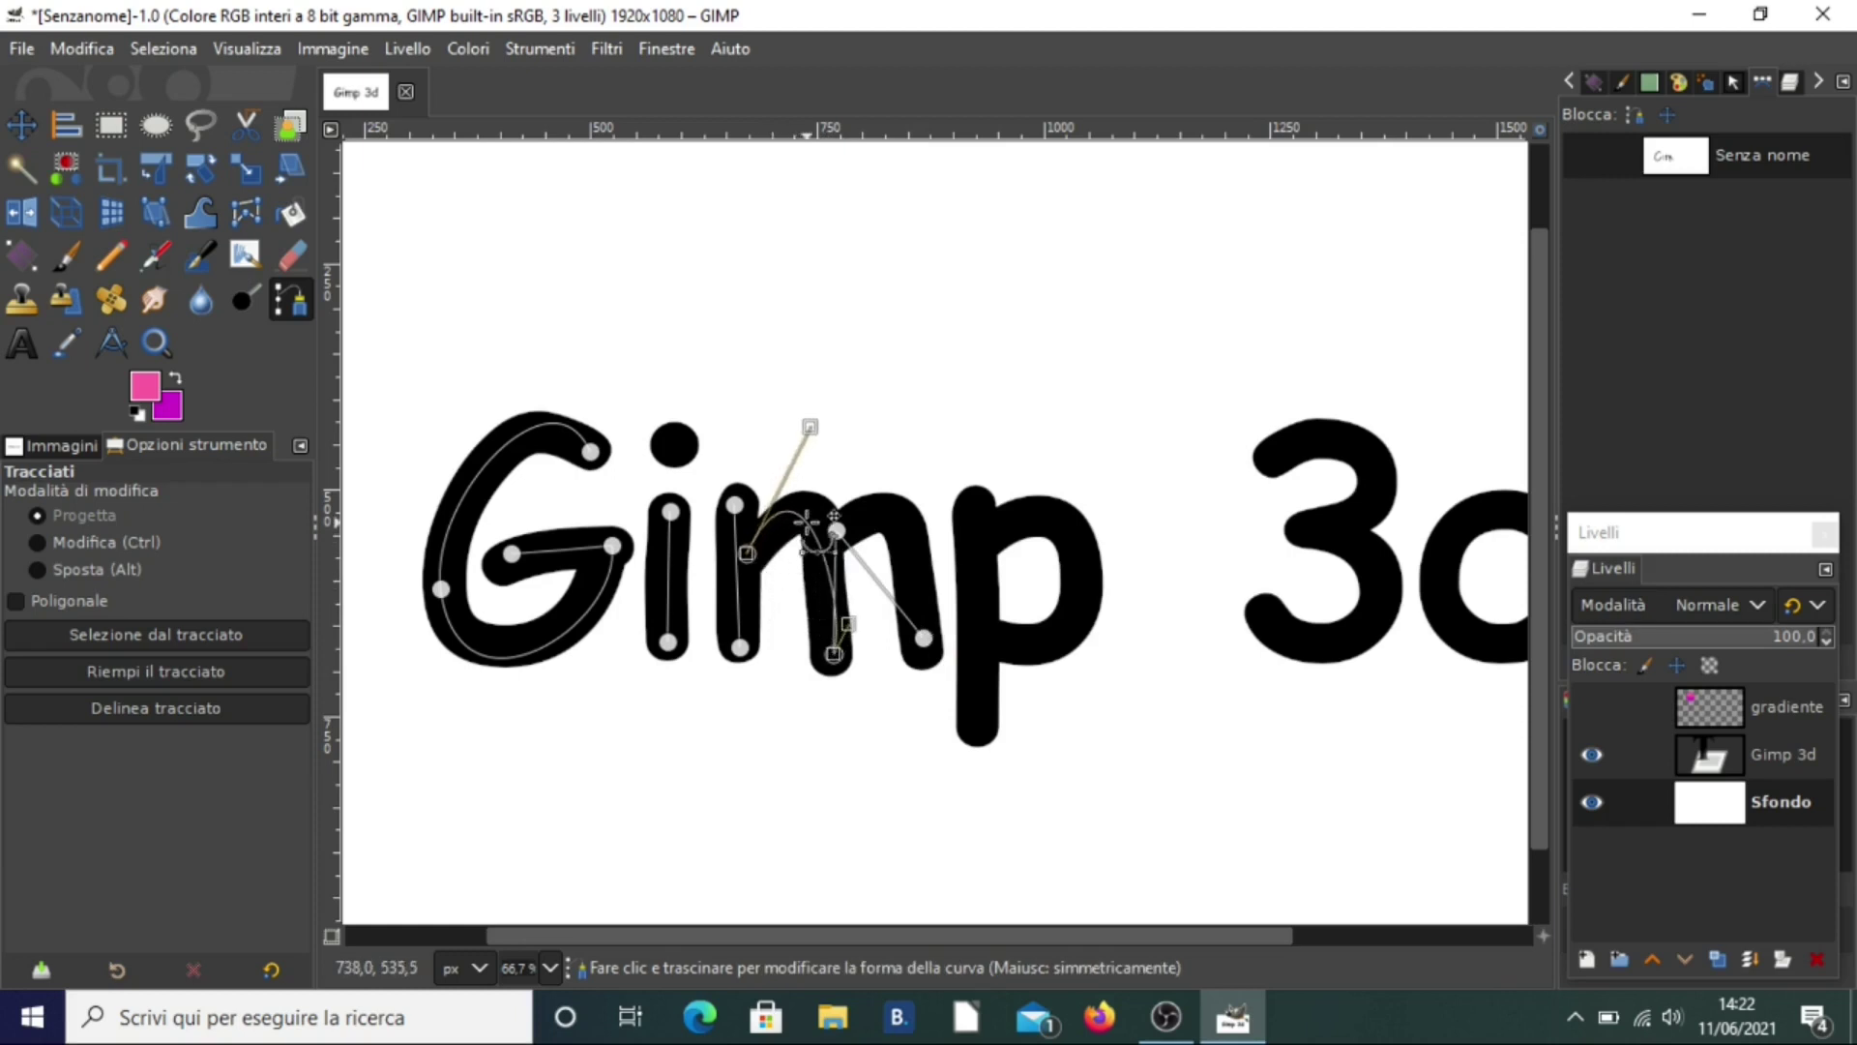
left_click_drag(811, 530, 832, 563)
left_click_drag(867, 555, 909, 551)
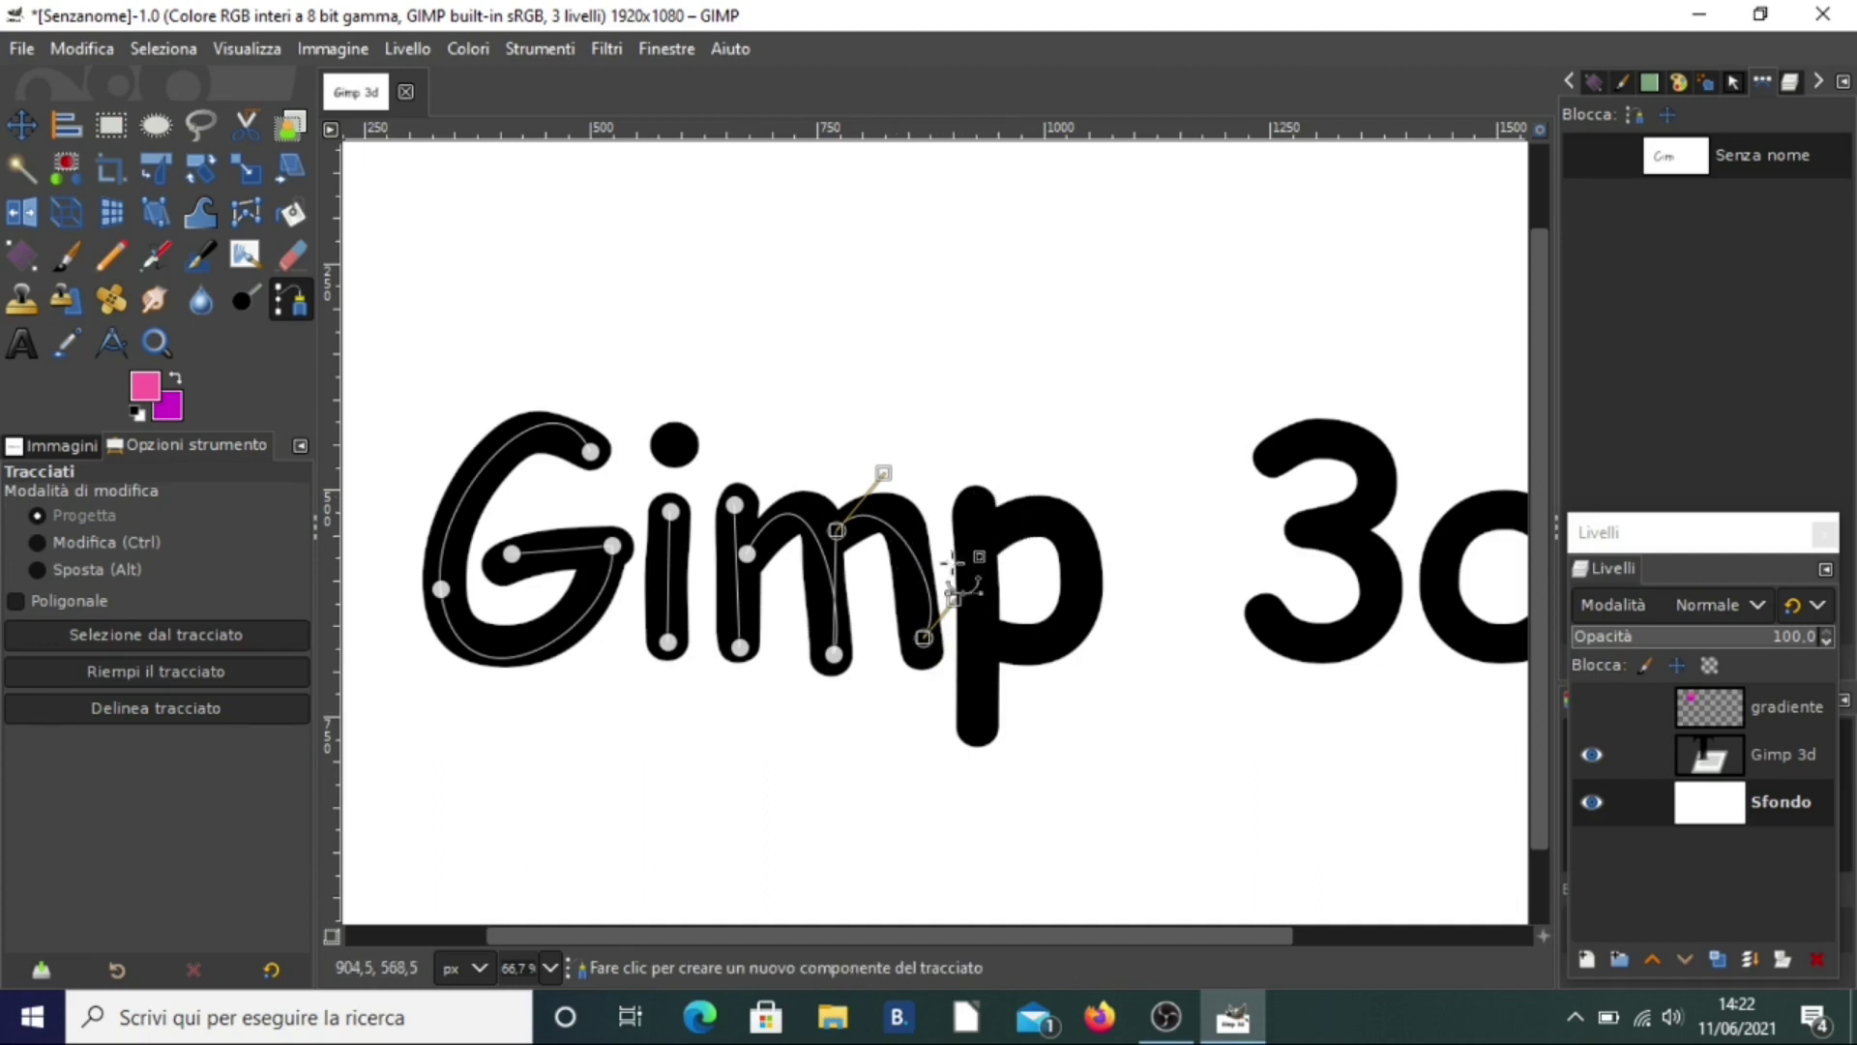
Trace the p's stem with a separate stroke from its top to its bottom
left_click(974, 513)
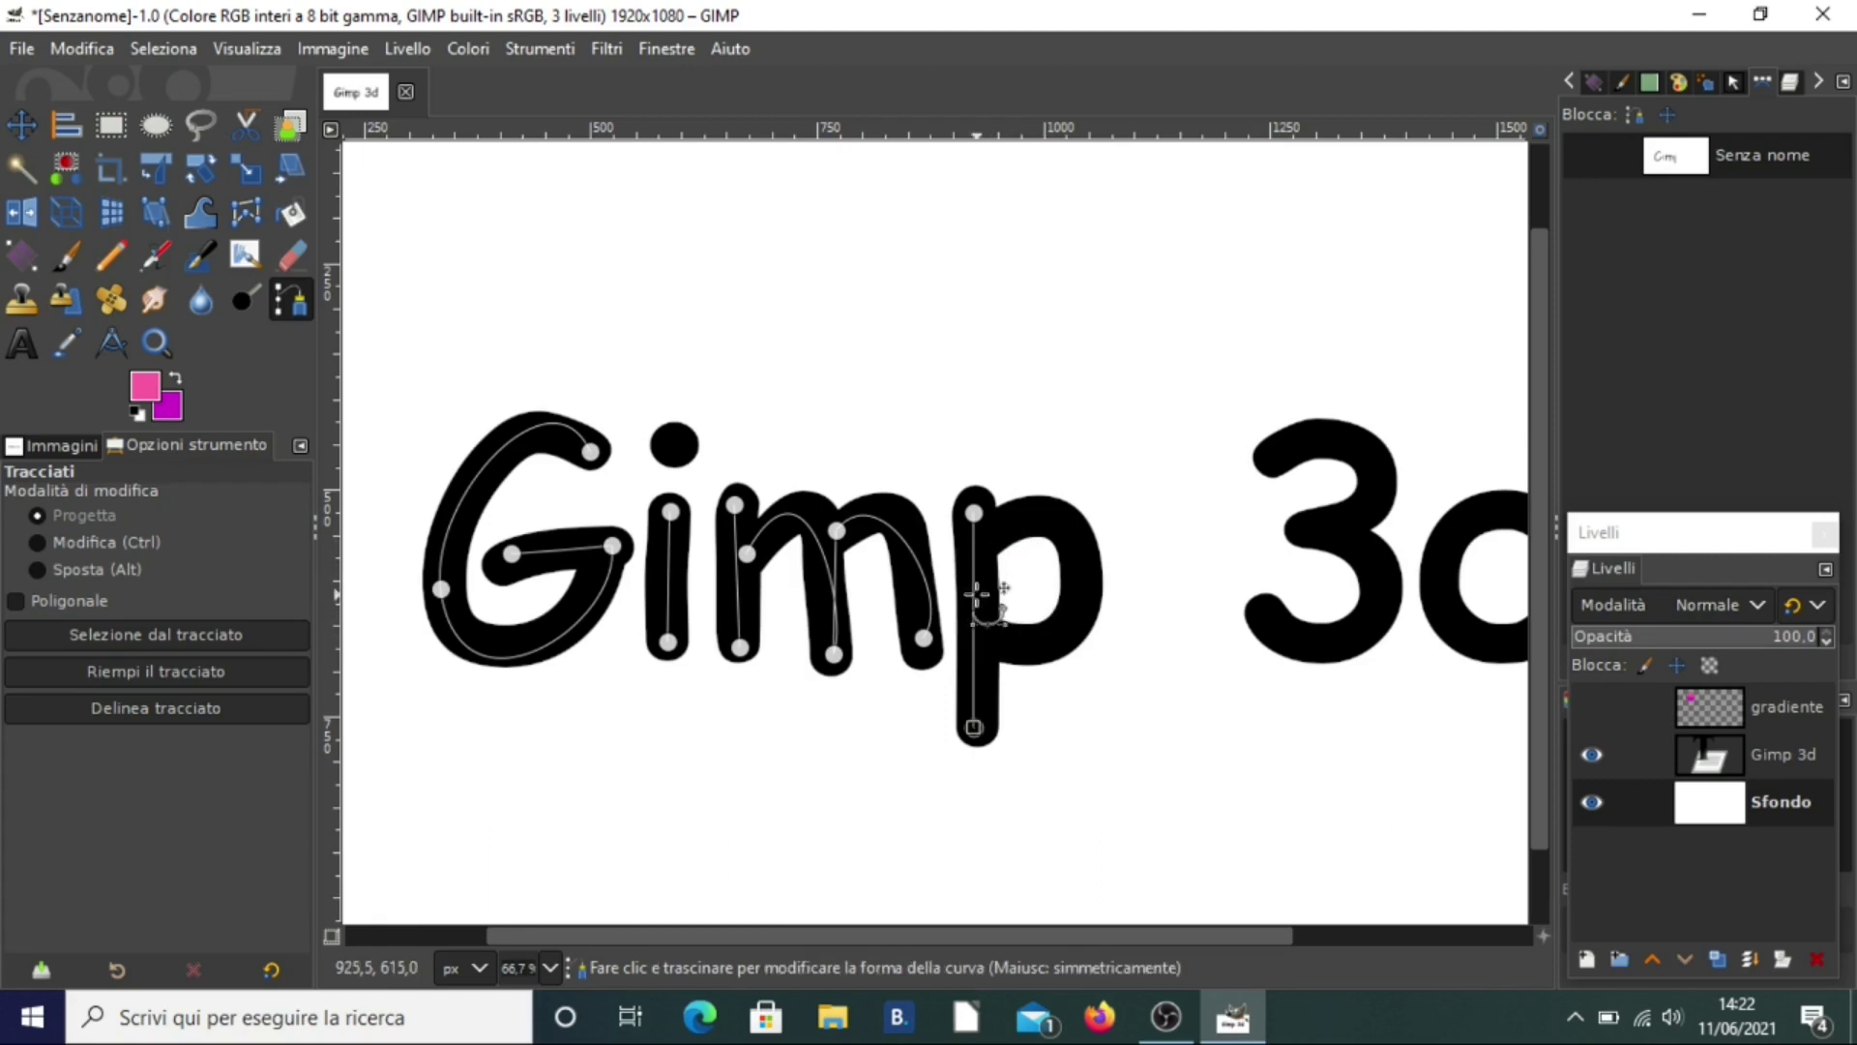
left_click(979, 619)
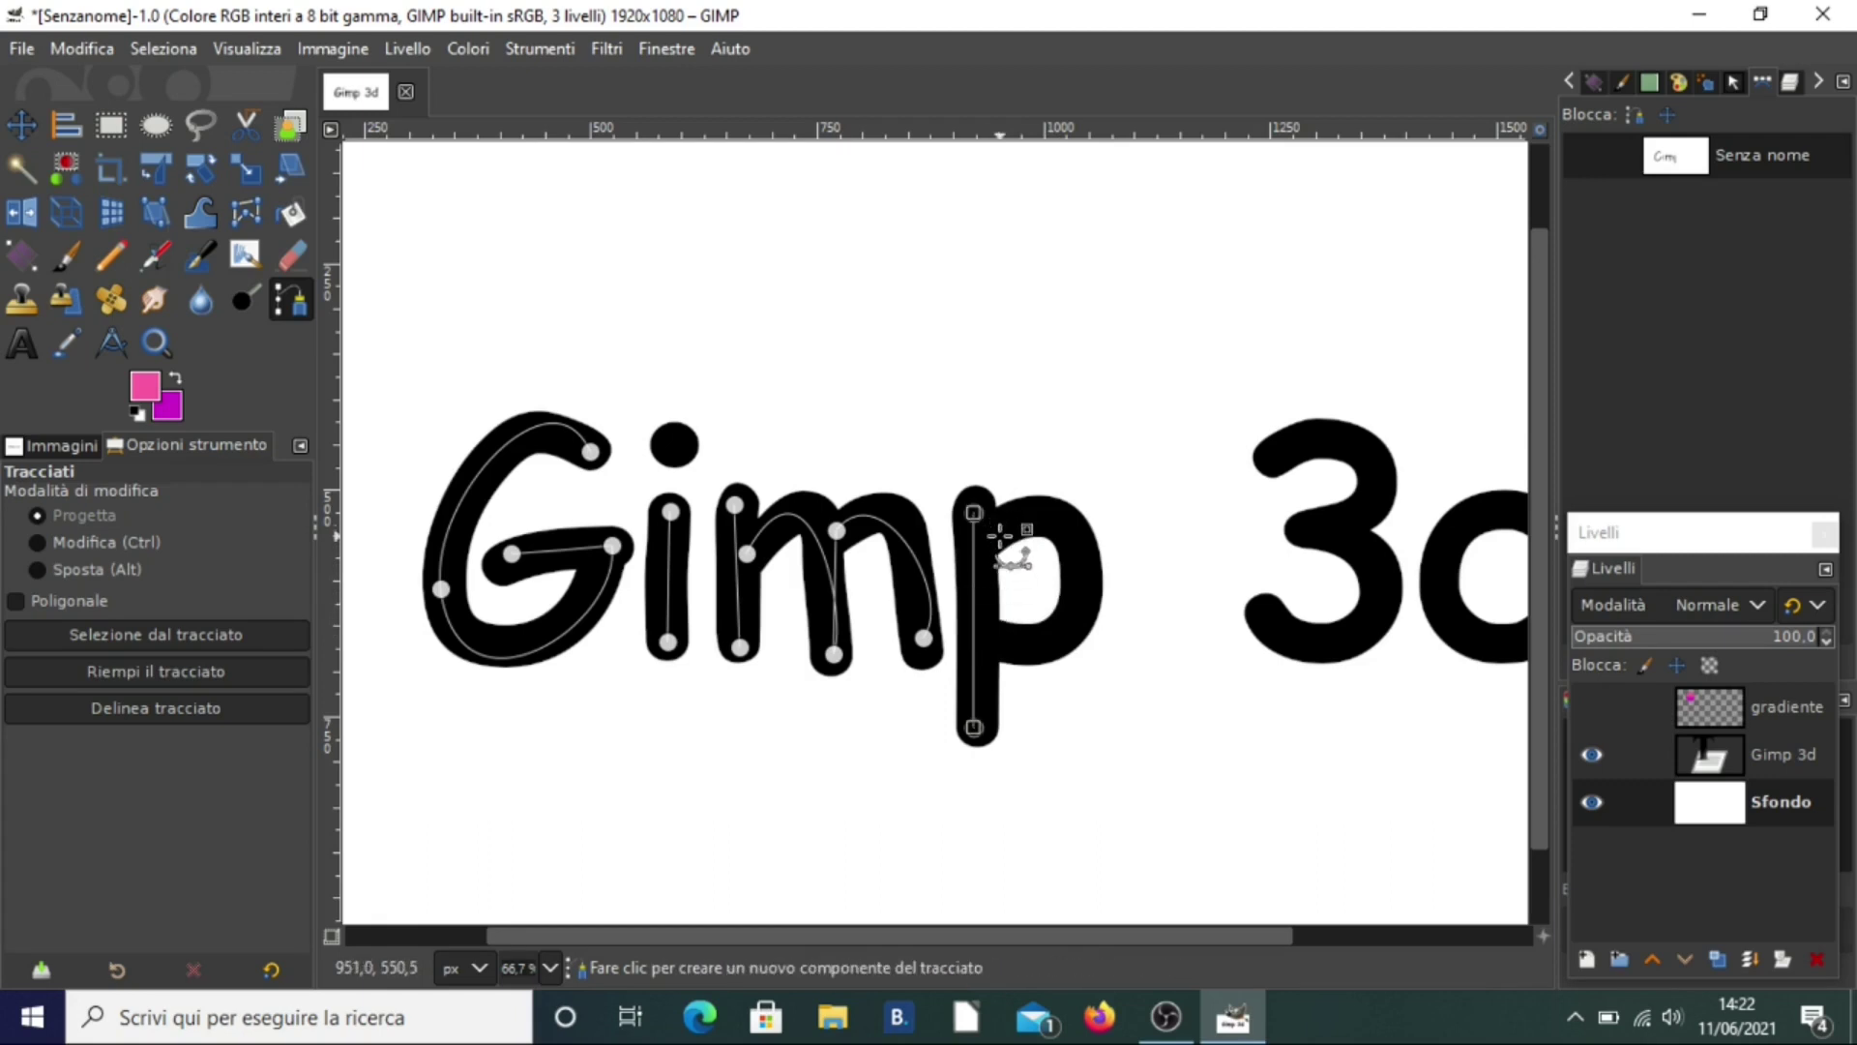
left_click(992, 535)
left_click(986, 646)
Curve the p segment around its bowl, undo a stray anchor, and adjust both bowl handles
left_click_drag(1008, 580, 1108, 633)
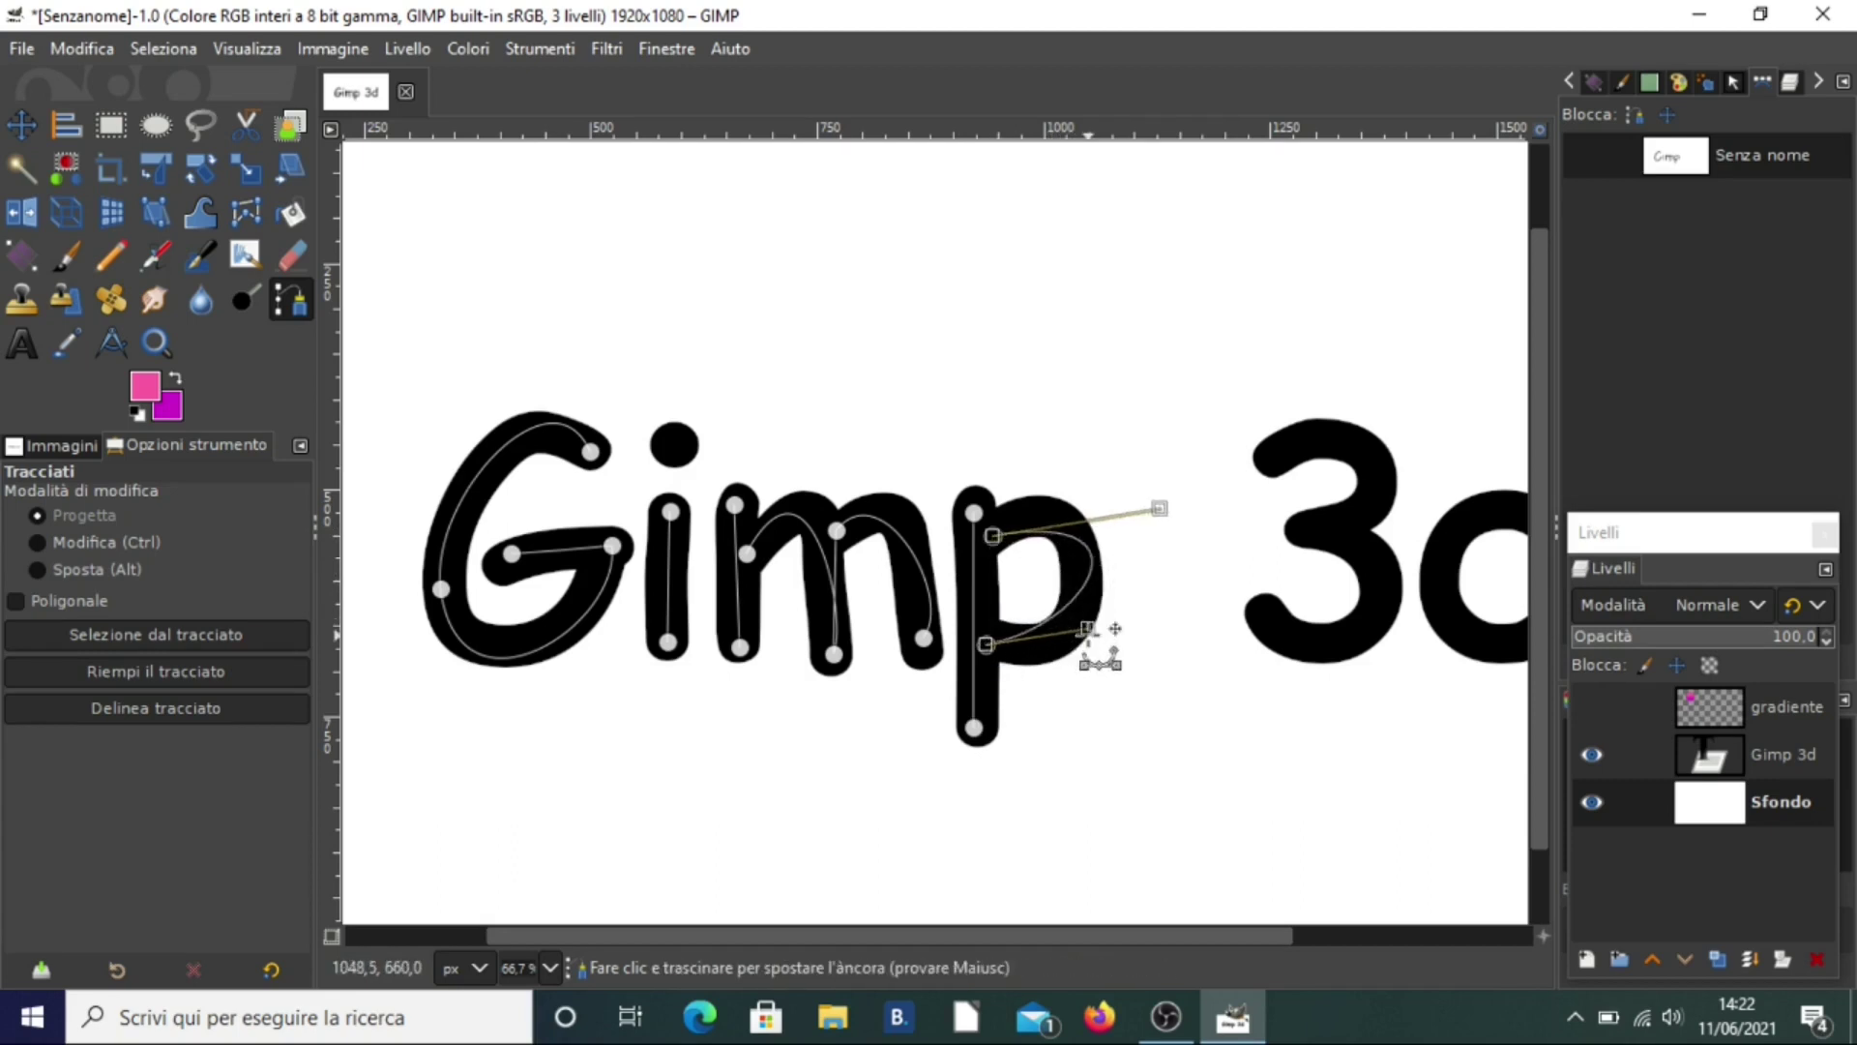
left_click(1155, 497)
left_click_drag(1169, 508, 1205, 544)
key("ctrl+z")
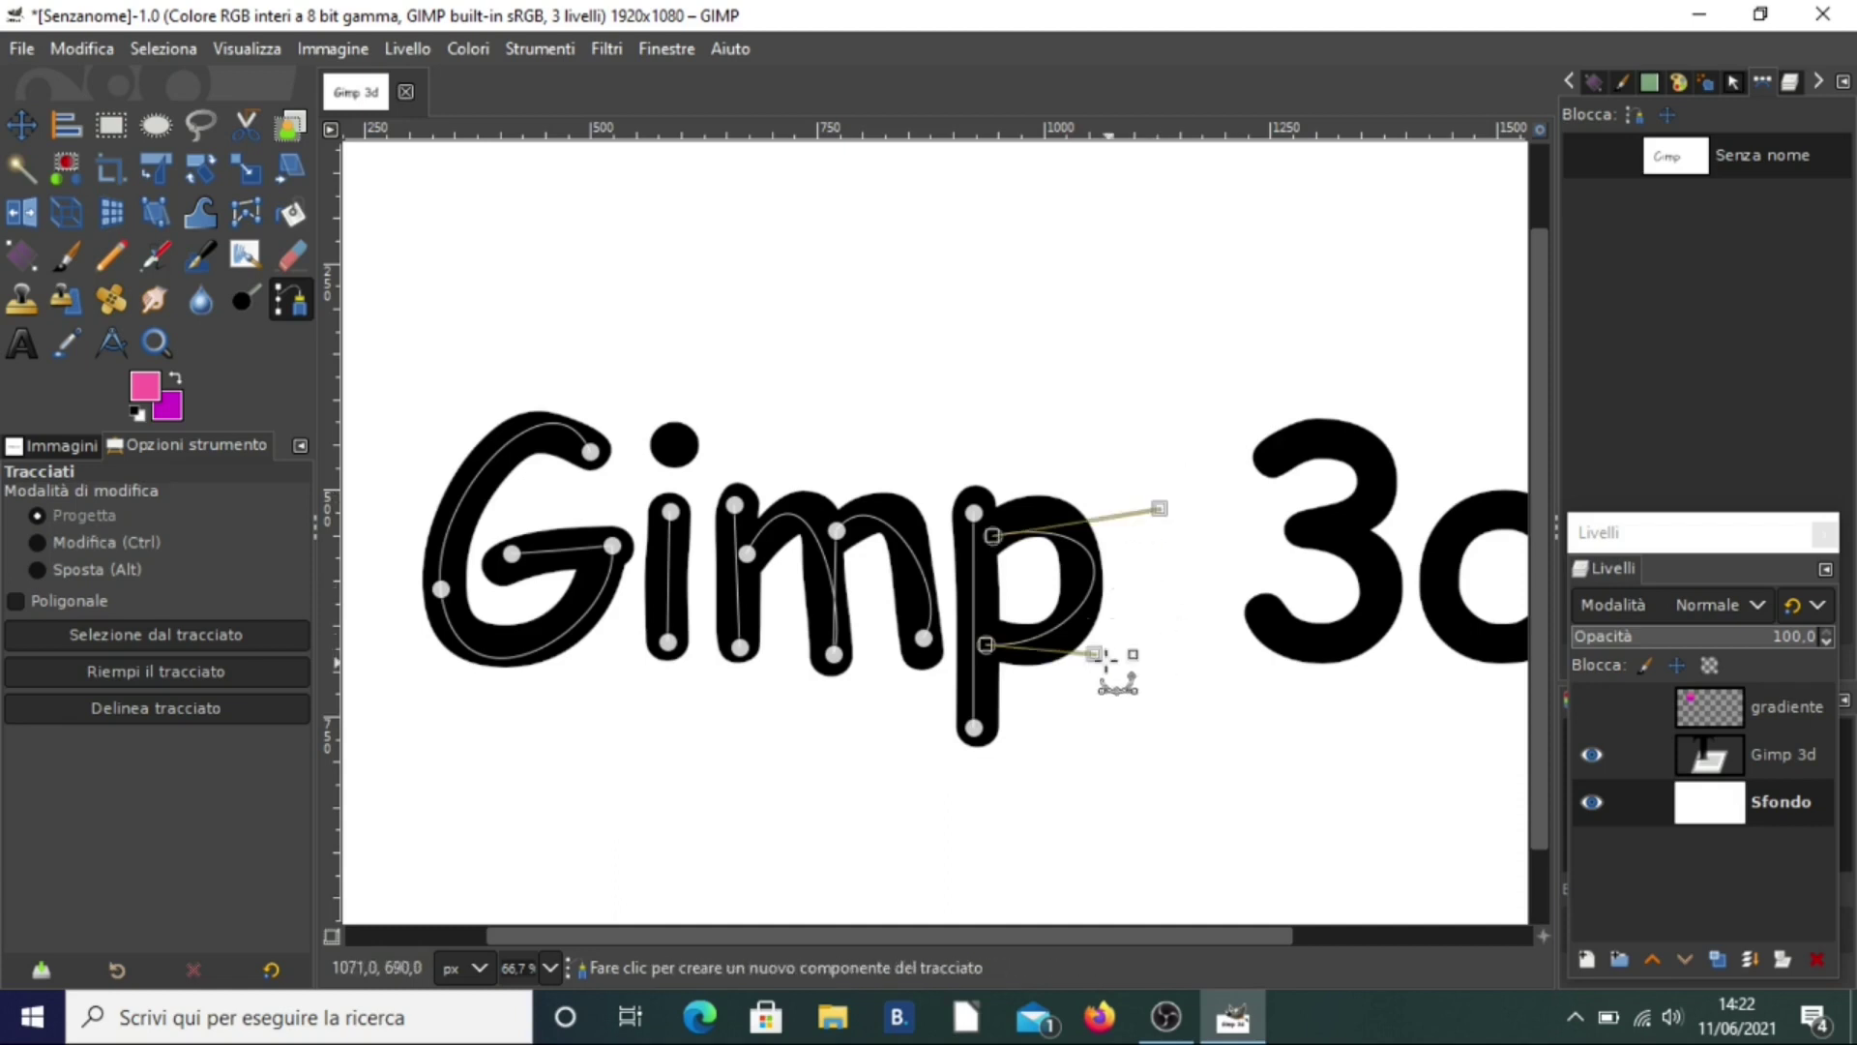
mouse_move(1173, 508)
left_mouse_down()
mouse_move(1116, 476)
mouse_move(1131, 484)
left_mouse_up()
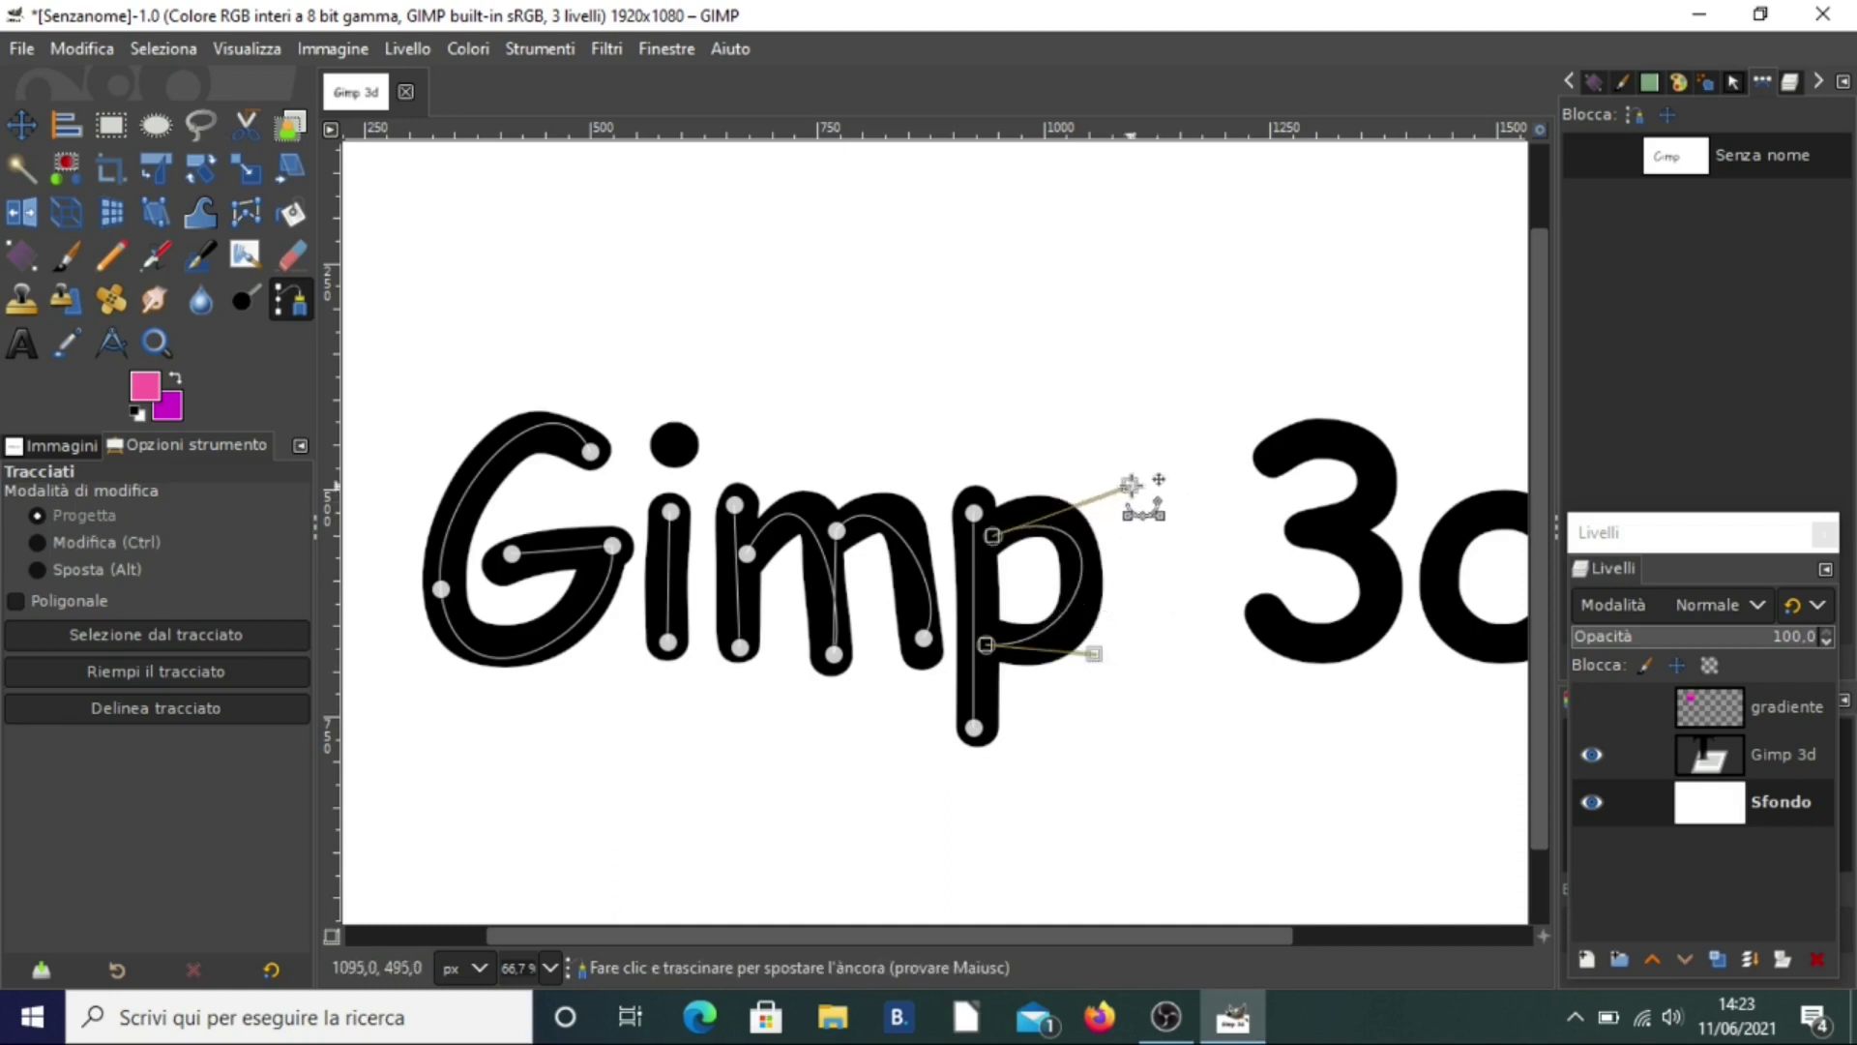
left_click_drag(1095, 654, 1096, 675)
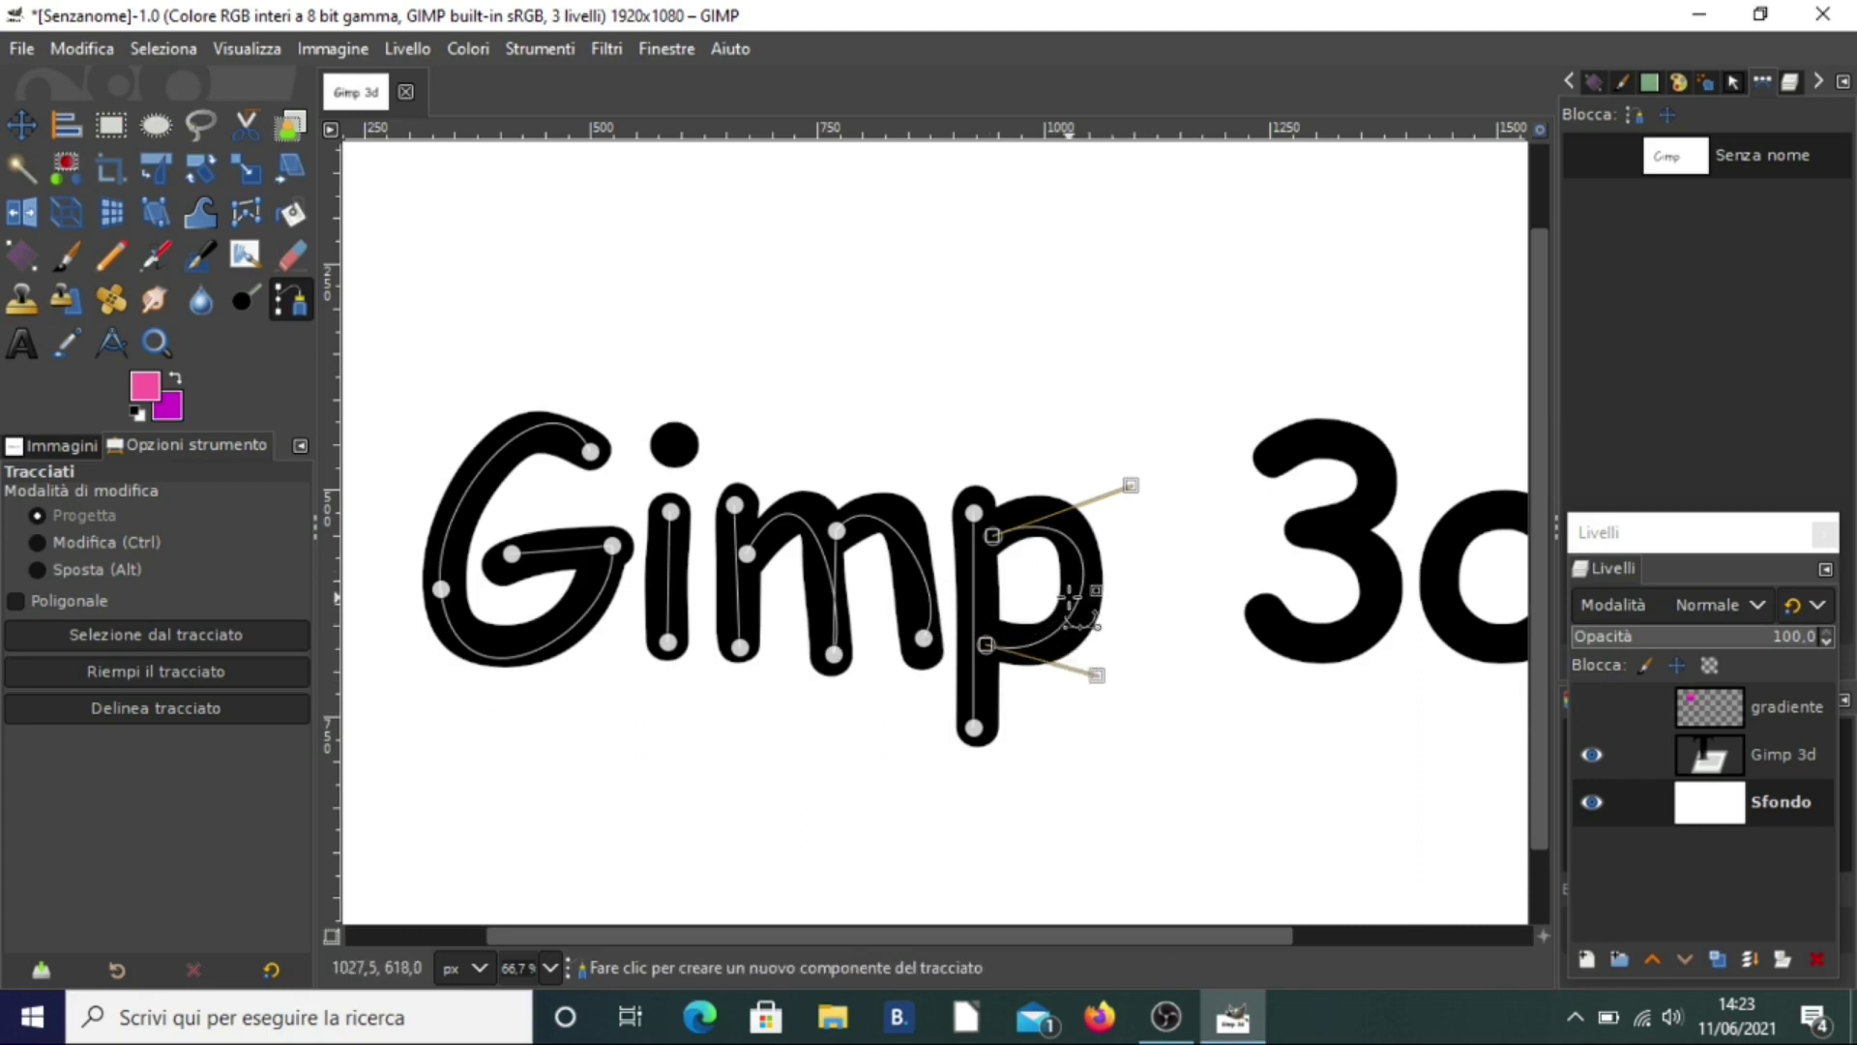
Trace the 3 with top, middle and lower anchors and bend its upper and lower curves
left_click_drag(1287, 935, 1523, 929)
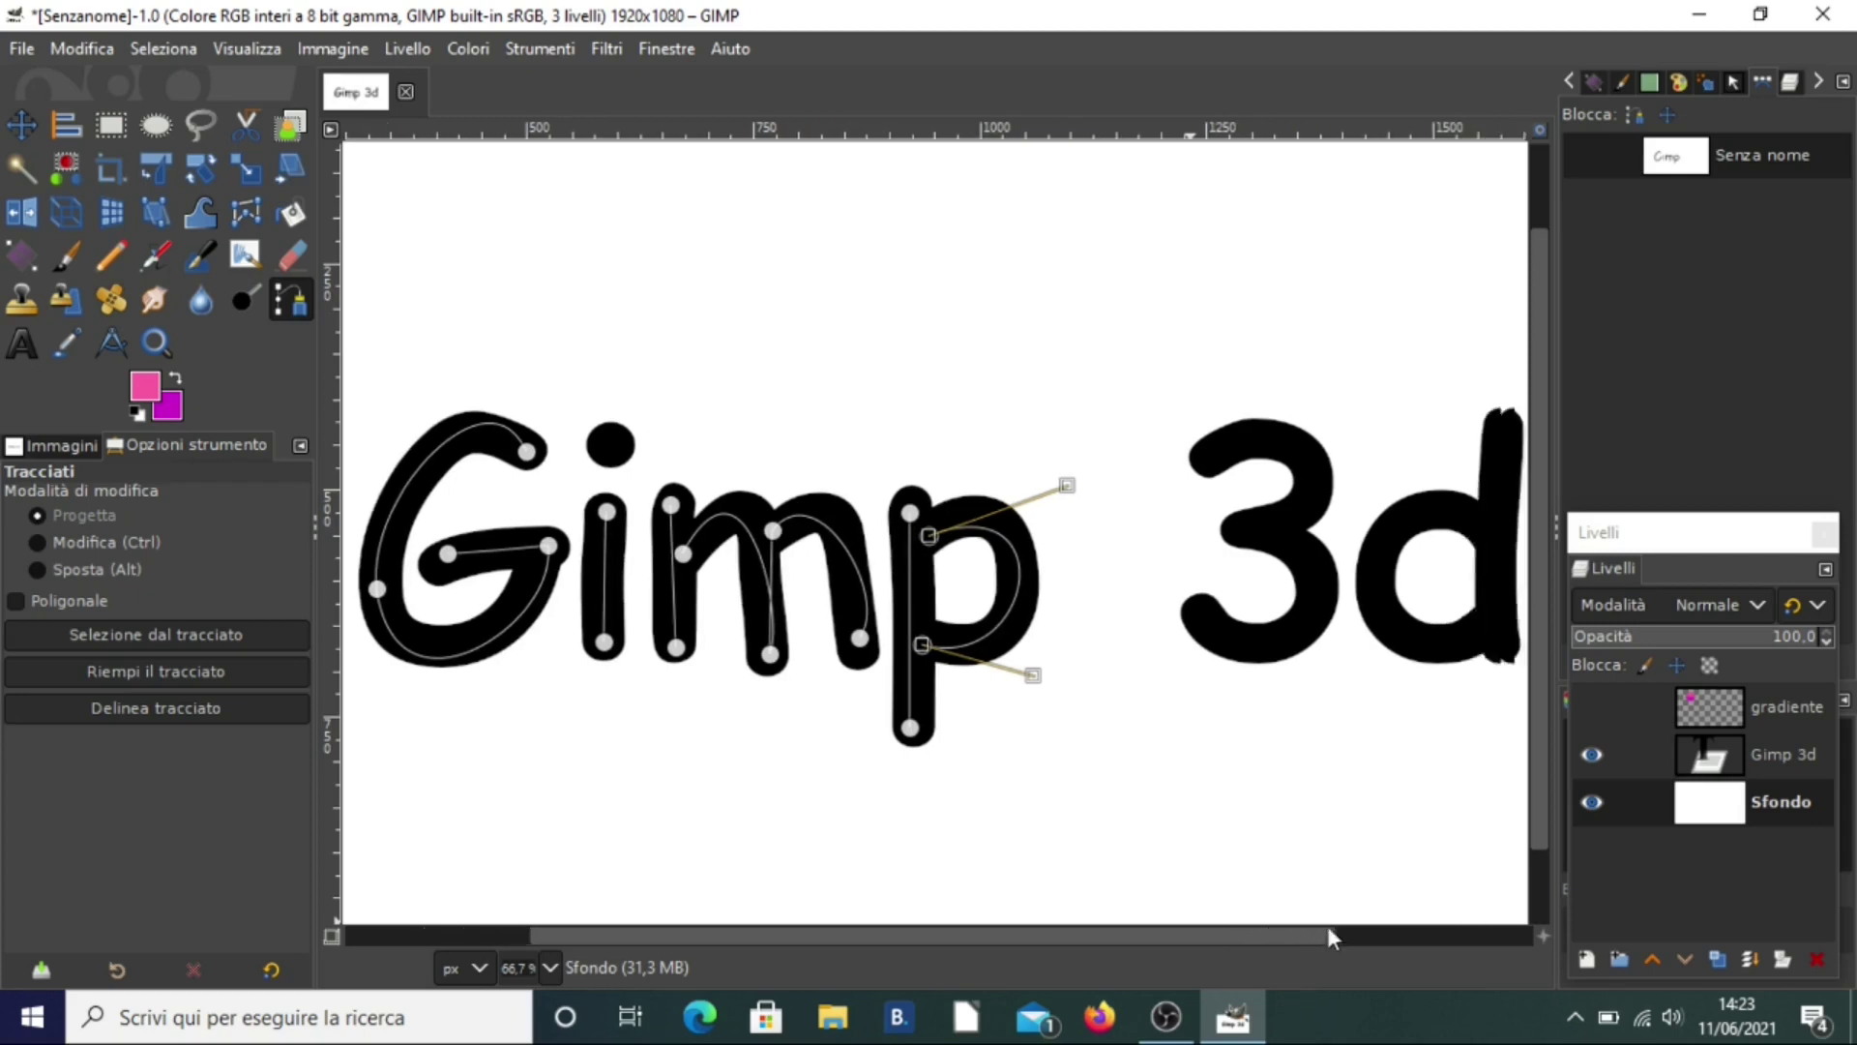
left_click(928, 459)
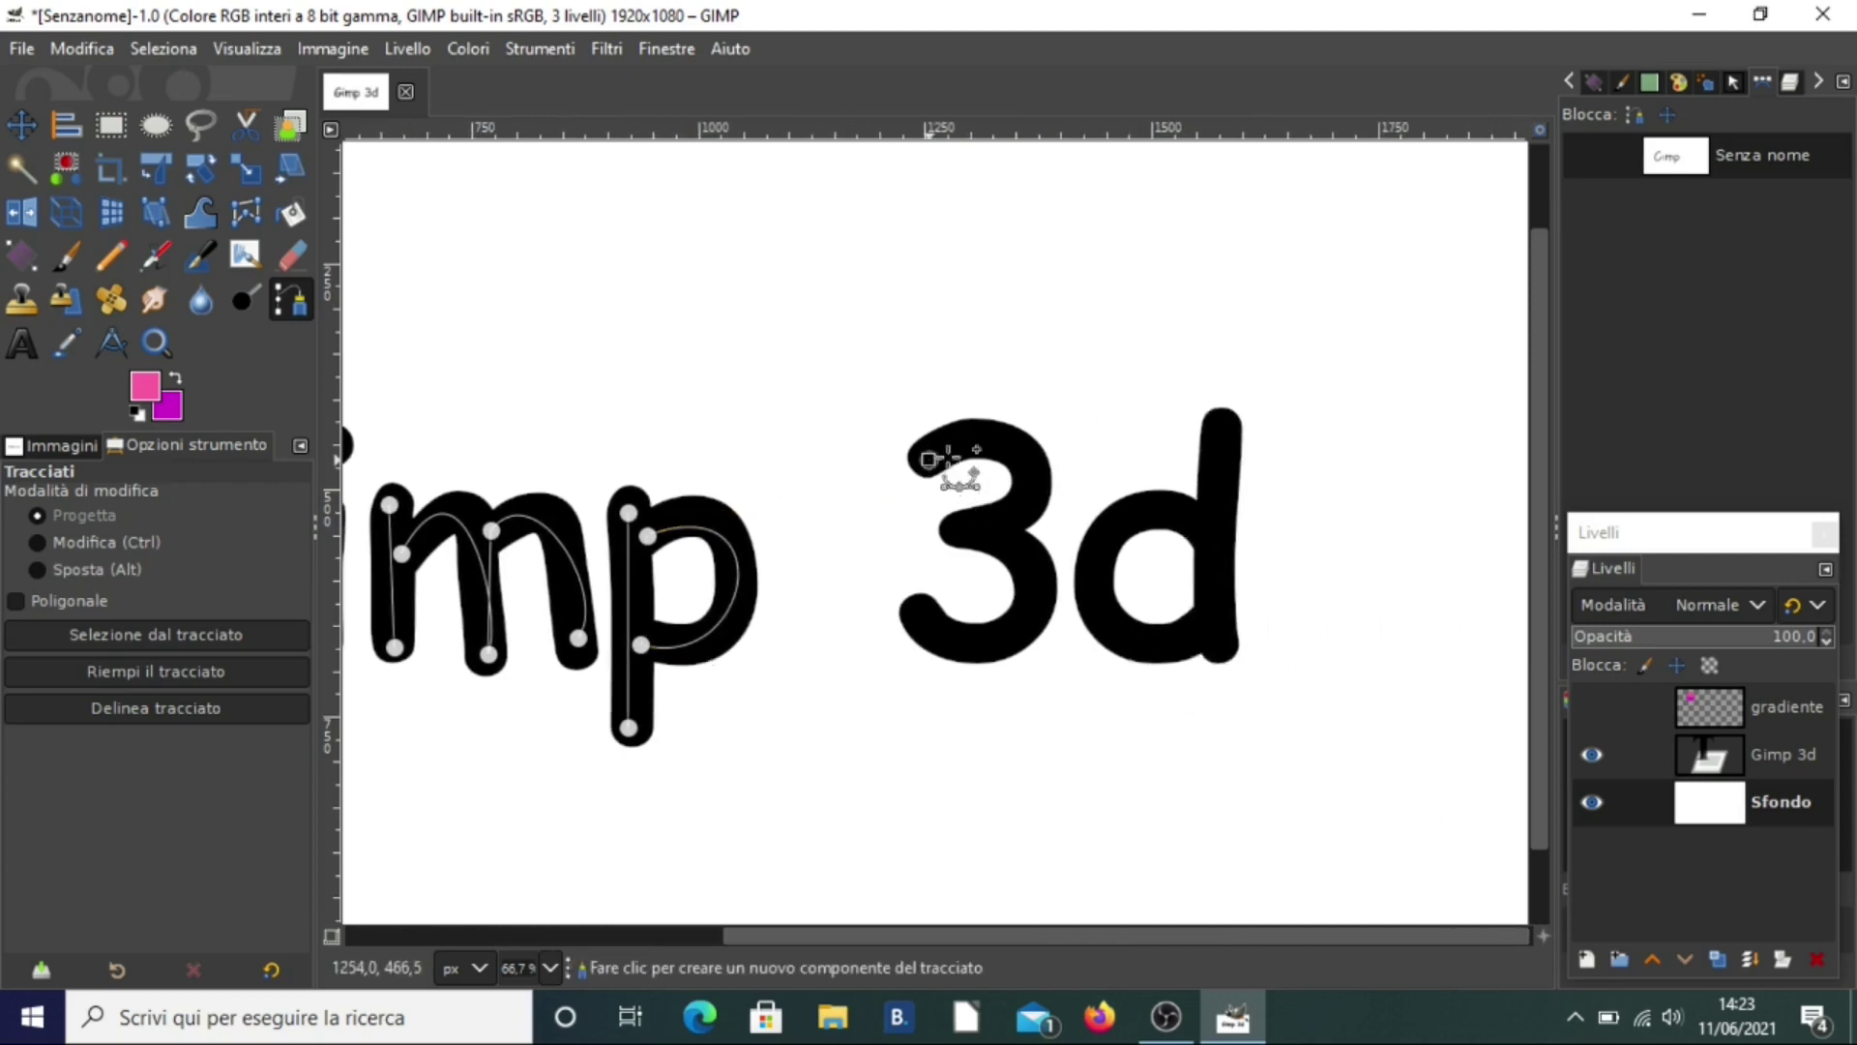
left_click(956, 533)
left_click(924, 609)
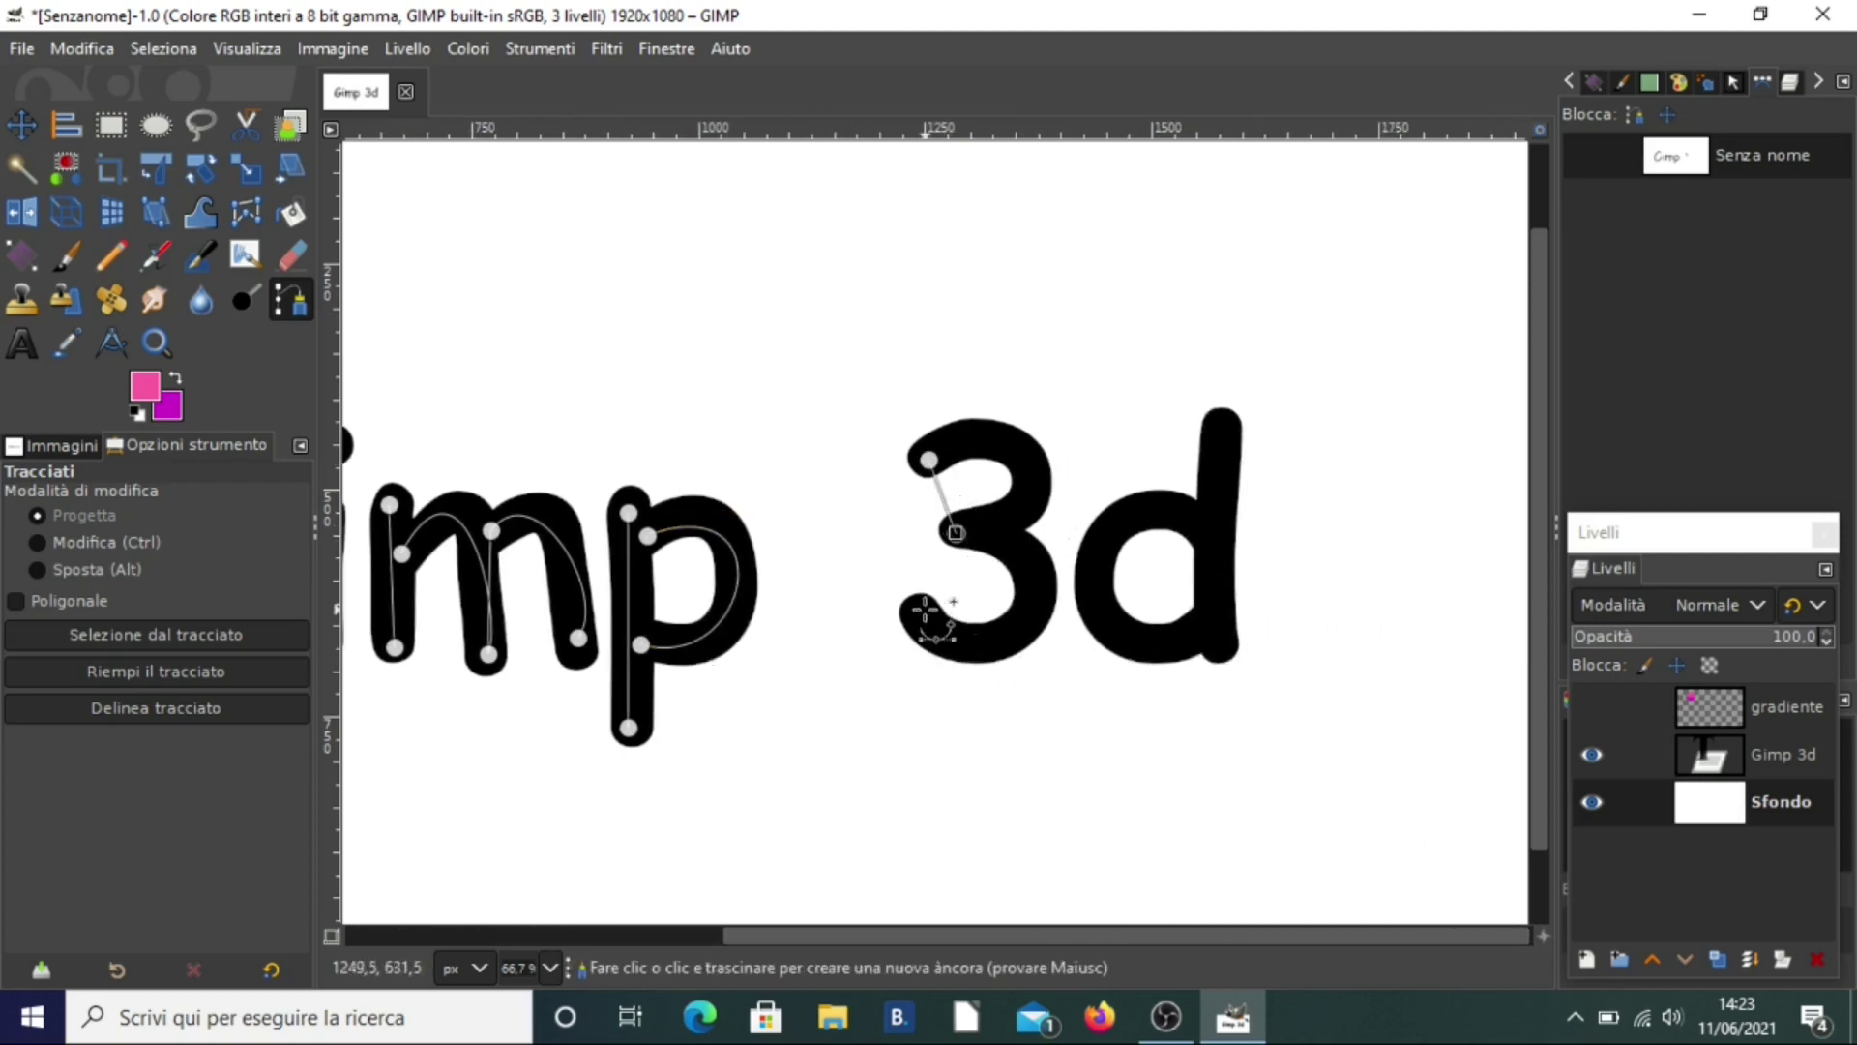
left_click_drag(940, 484, 1086, 385)
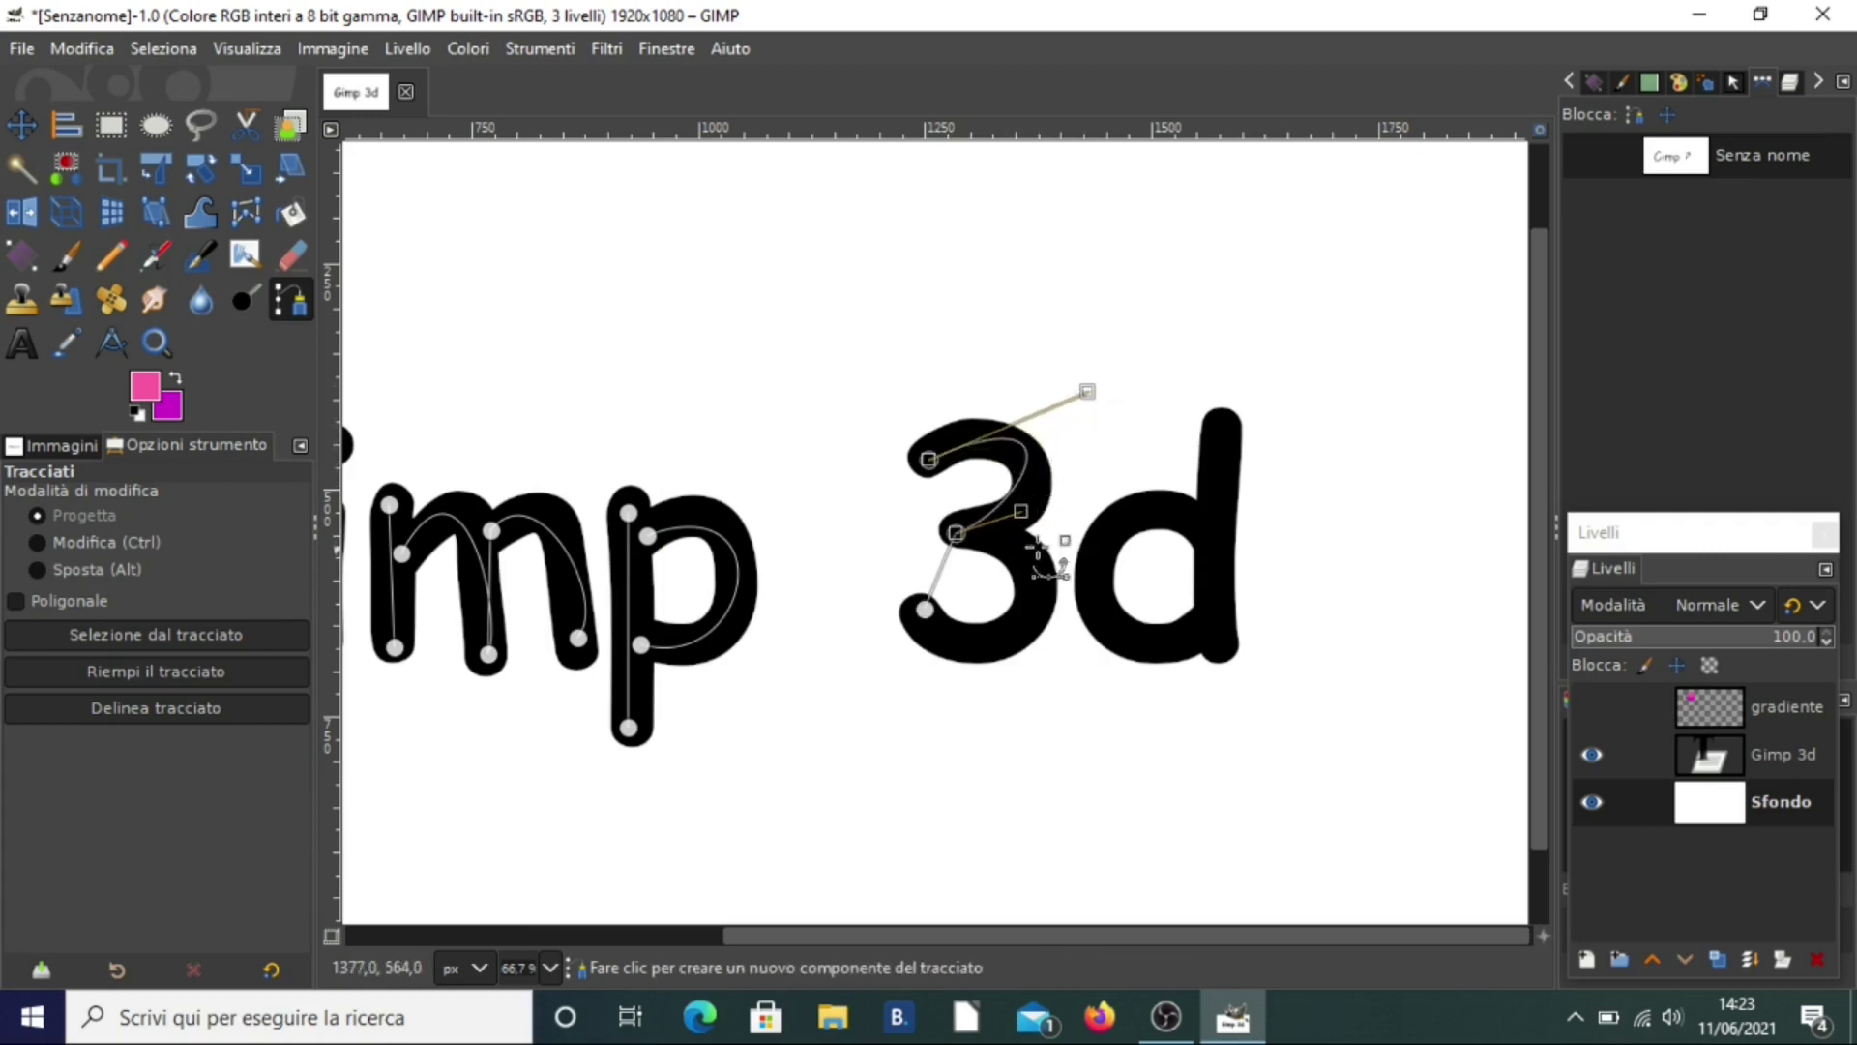
left_click(1033, 511)
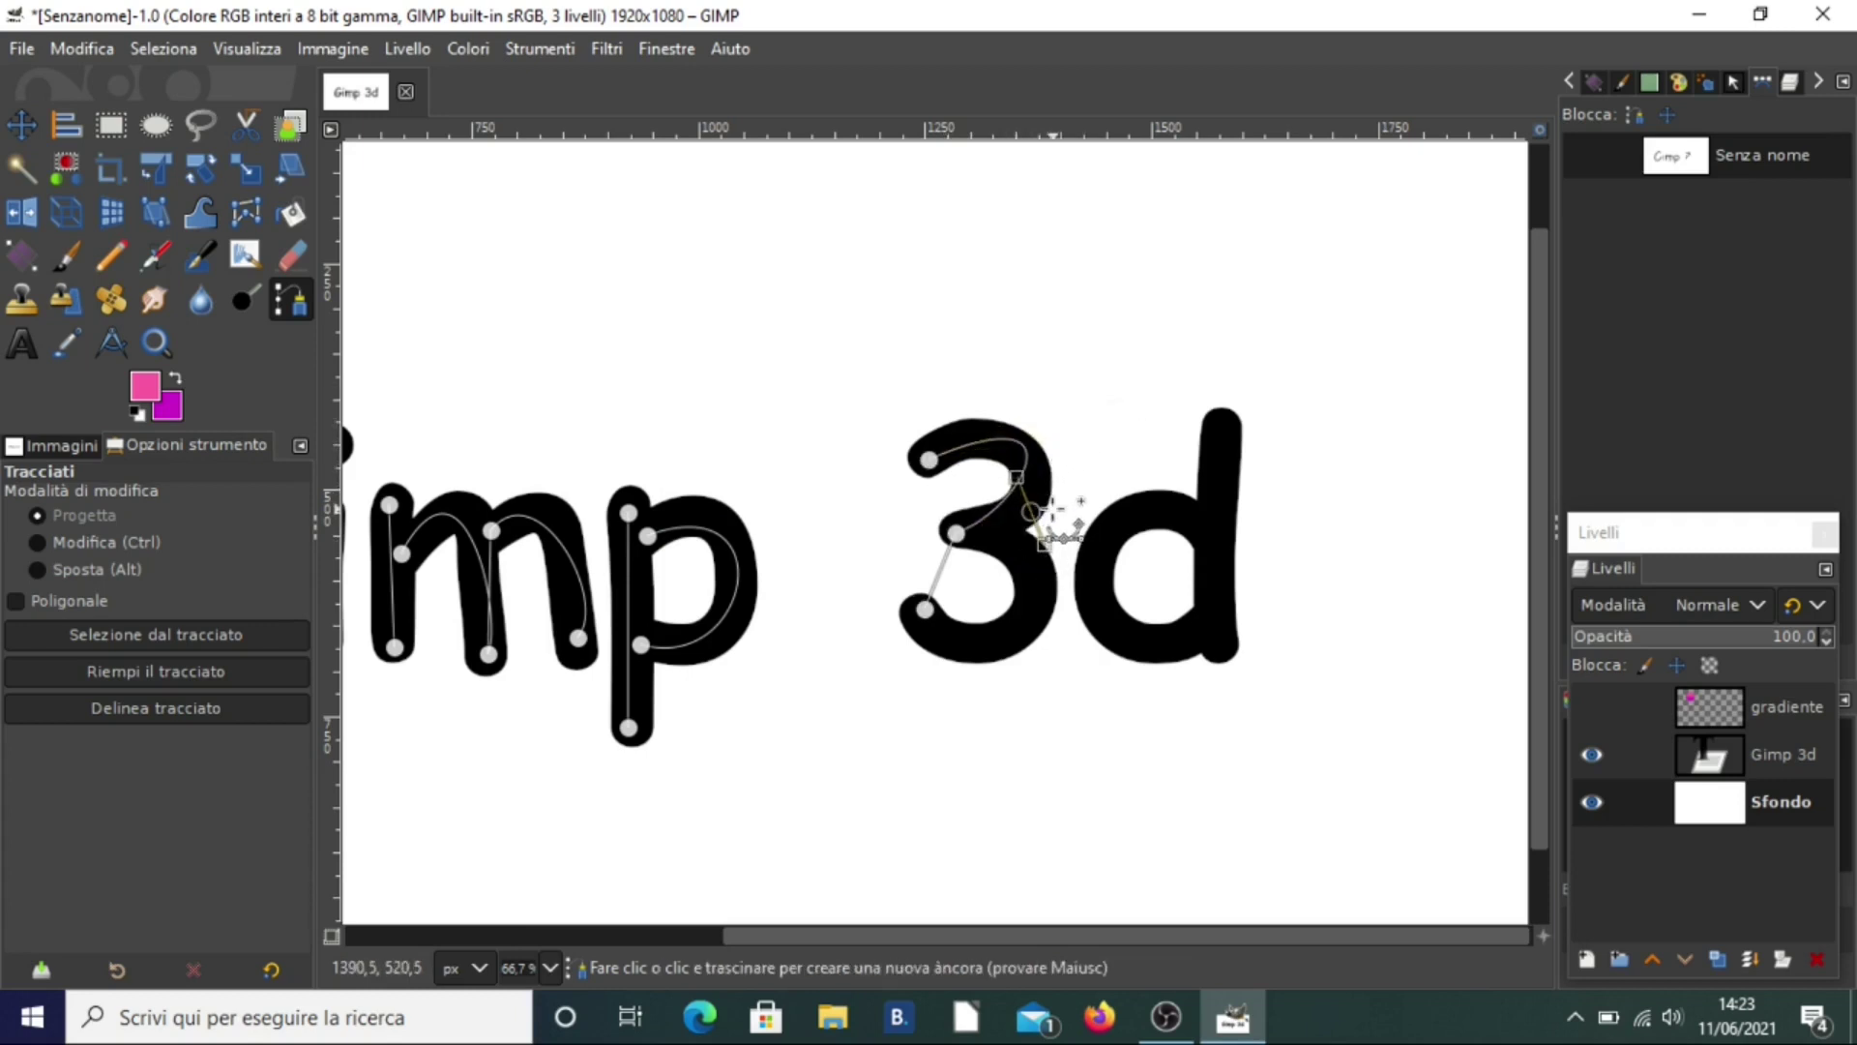
left_click(1011, 522)
left_click_drag(1021, 514, 1042, 706)
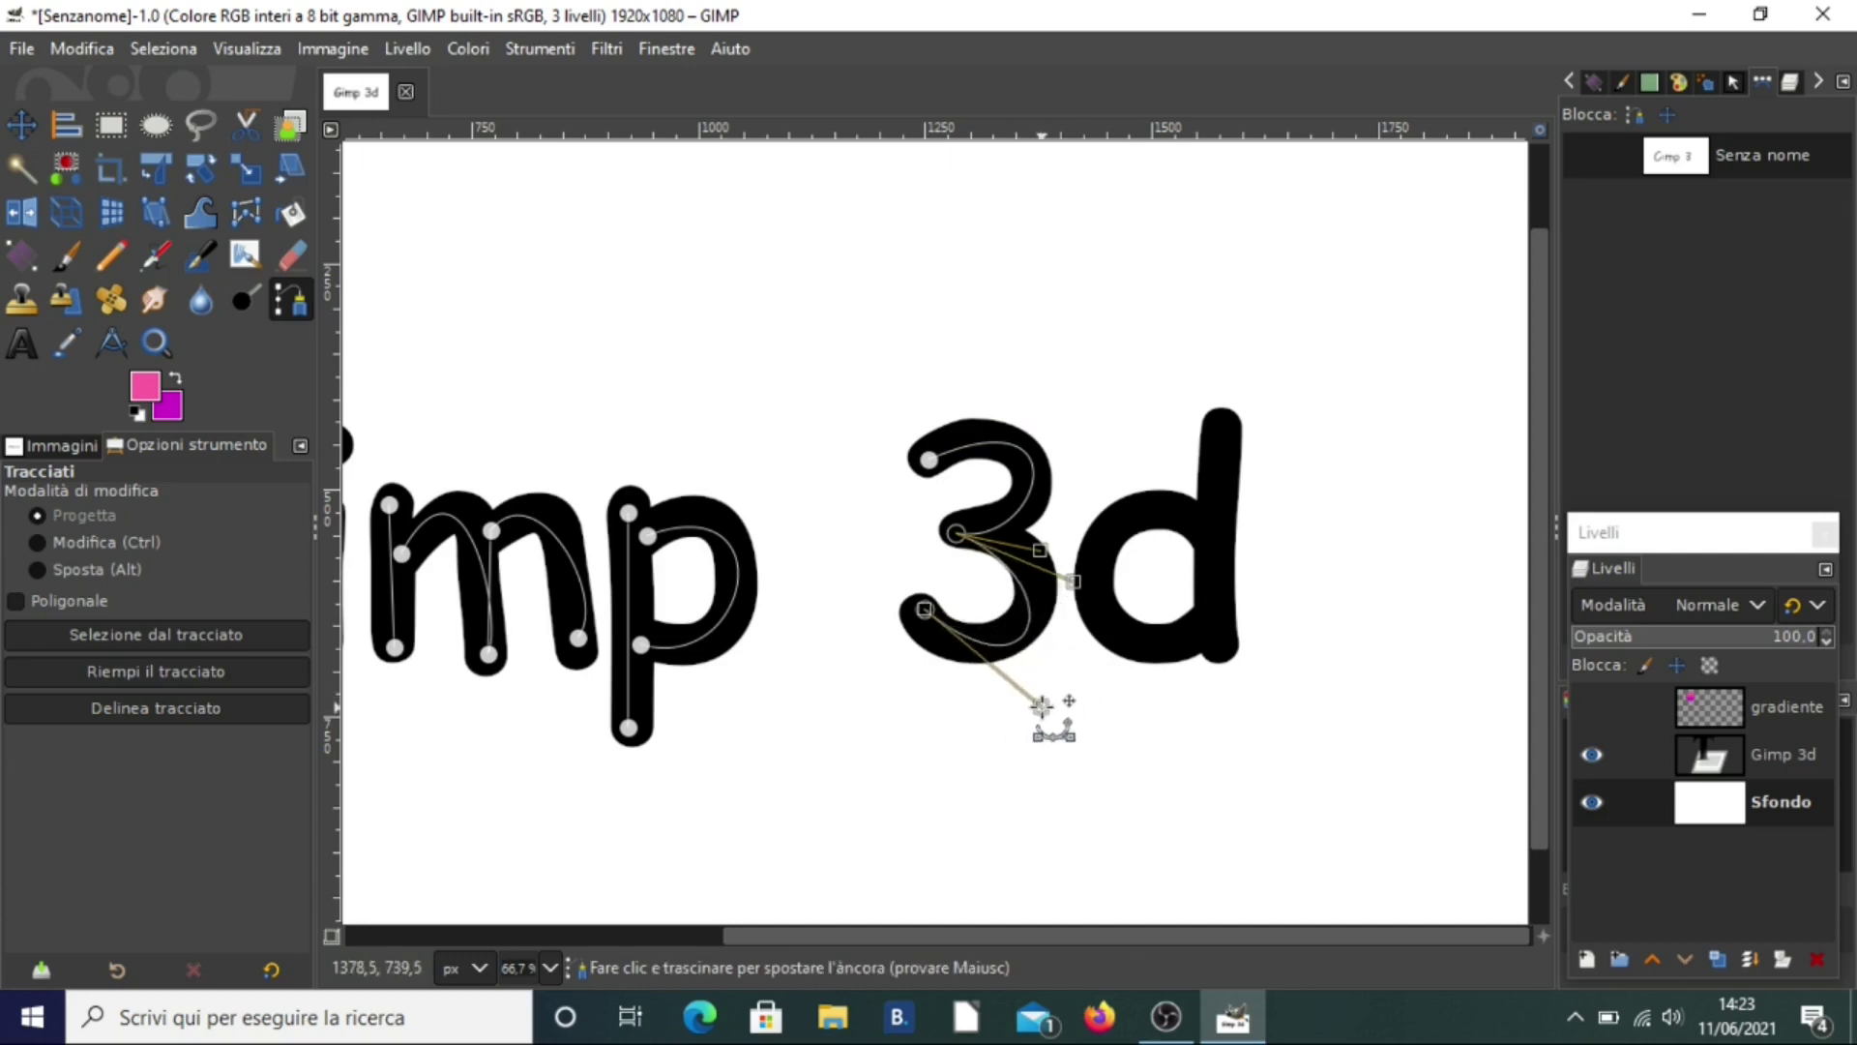
left_click_drag(1072, 582, 1097, 546)
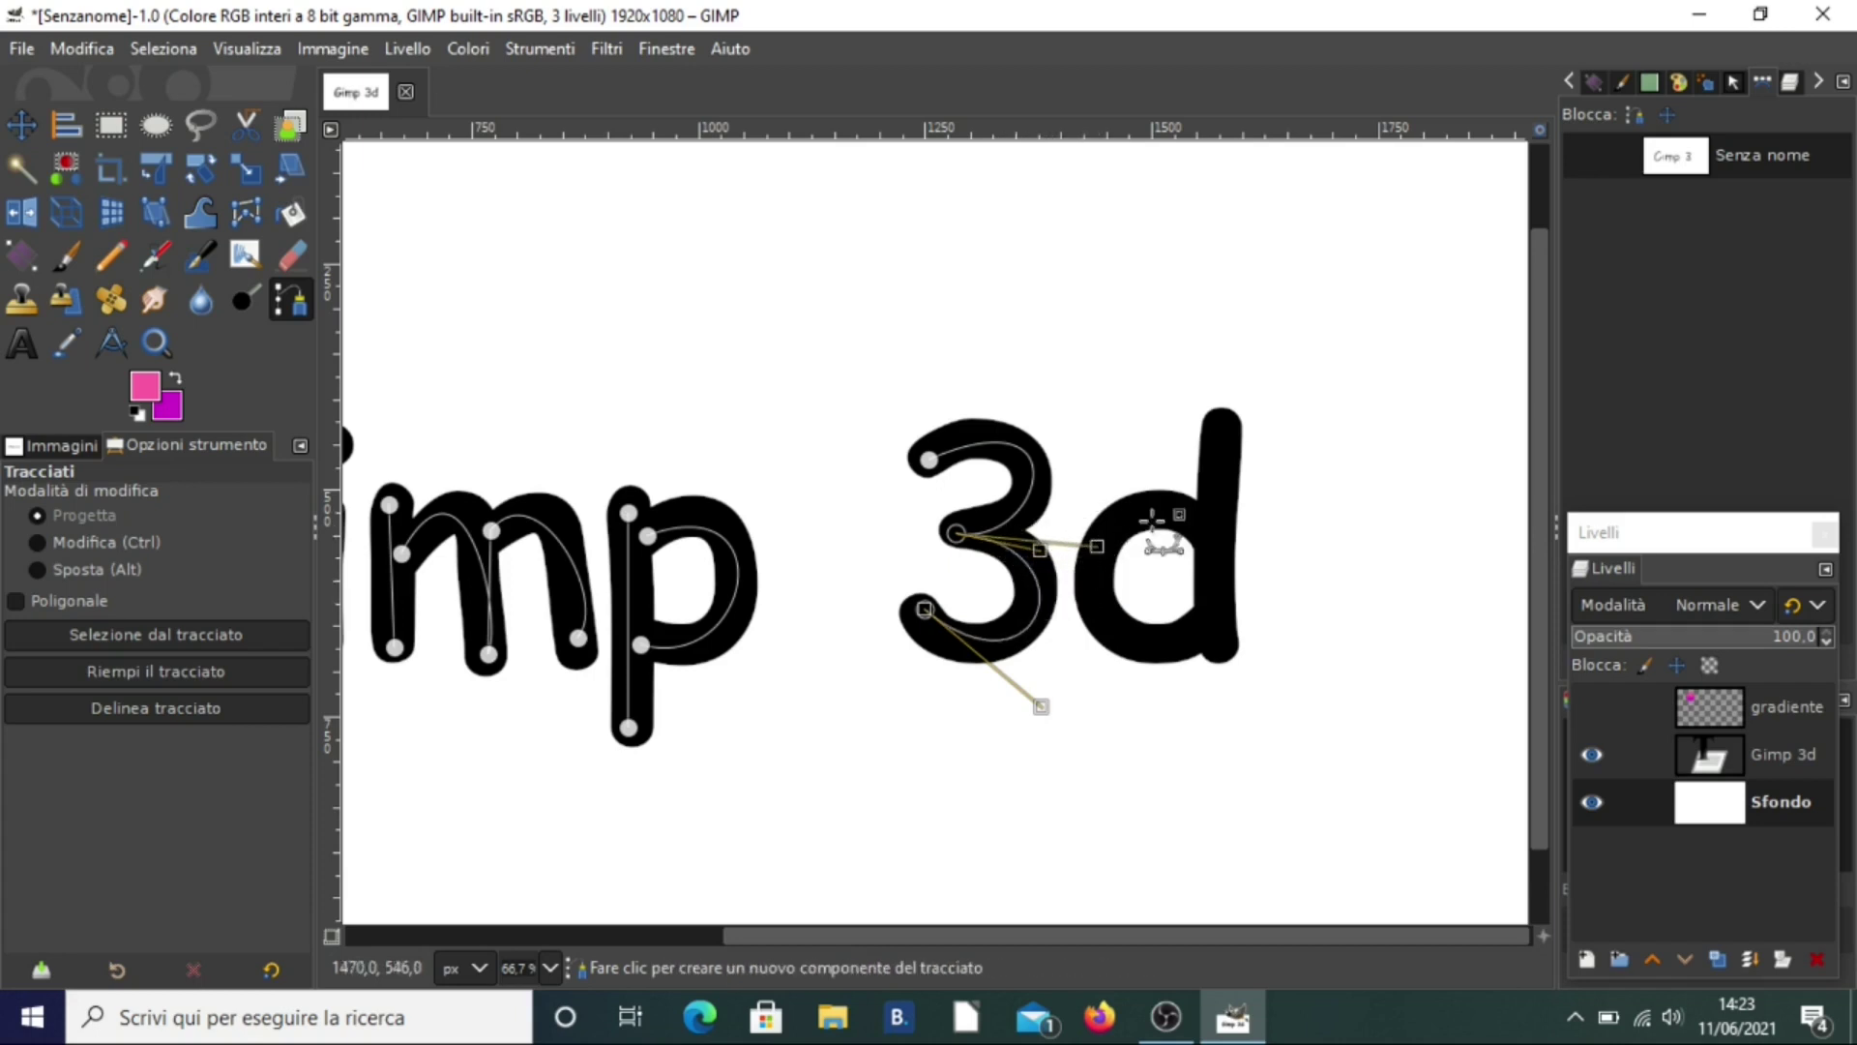
Add a stroke down the d and bend its curves to follow the bowl, fine-tuning the 3's upper anchor
left_click(1217, 443, "shift")
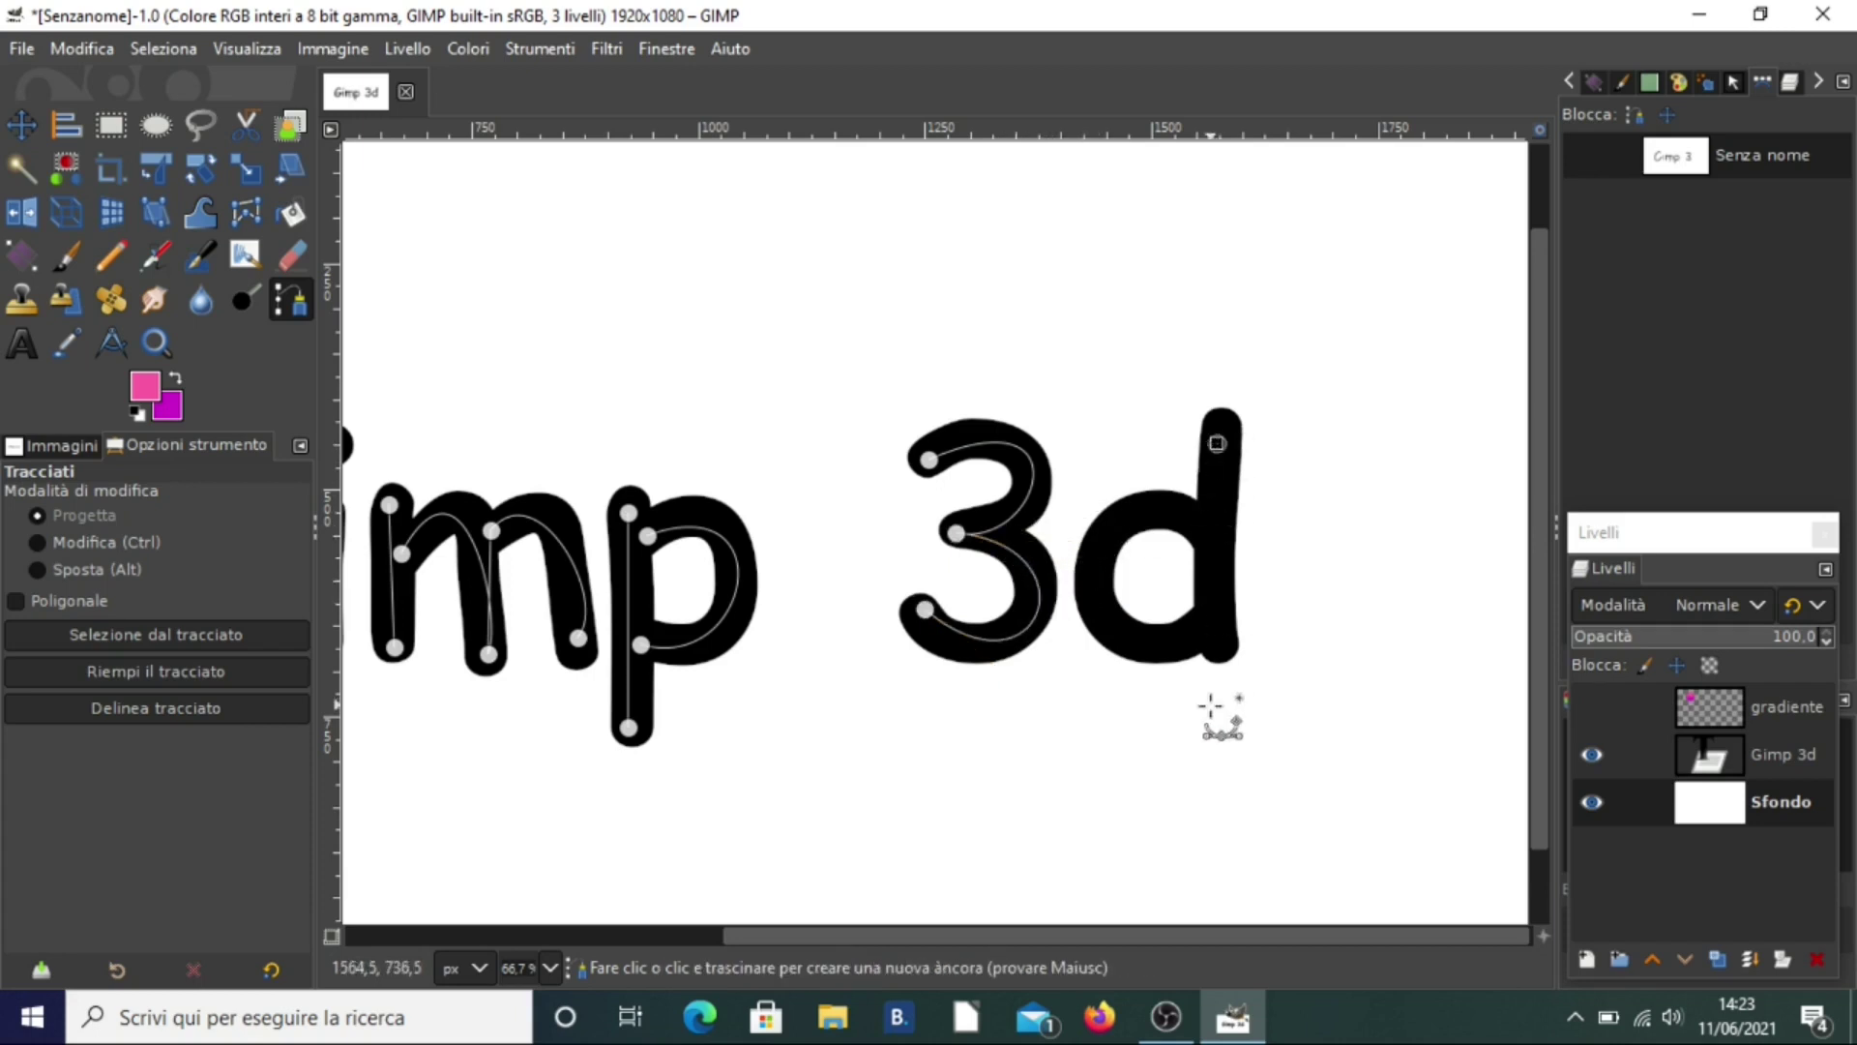
left_click(1215, 630)
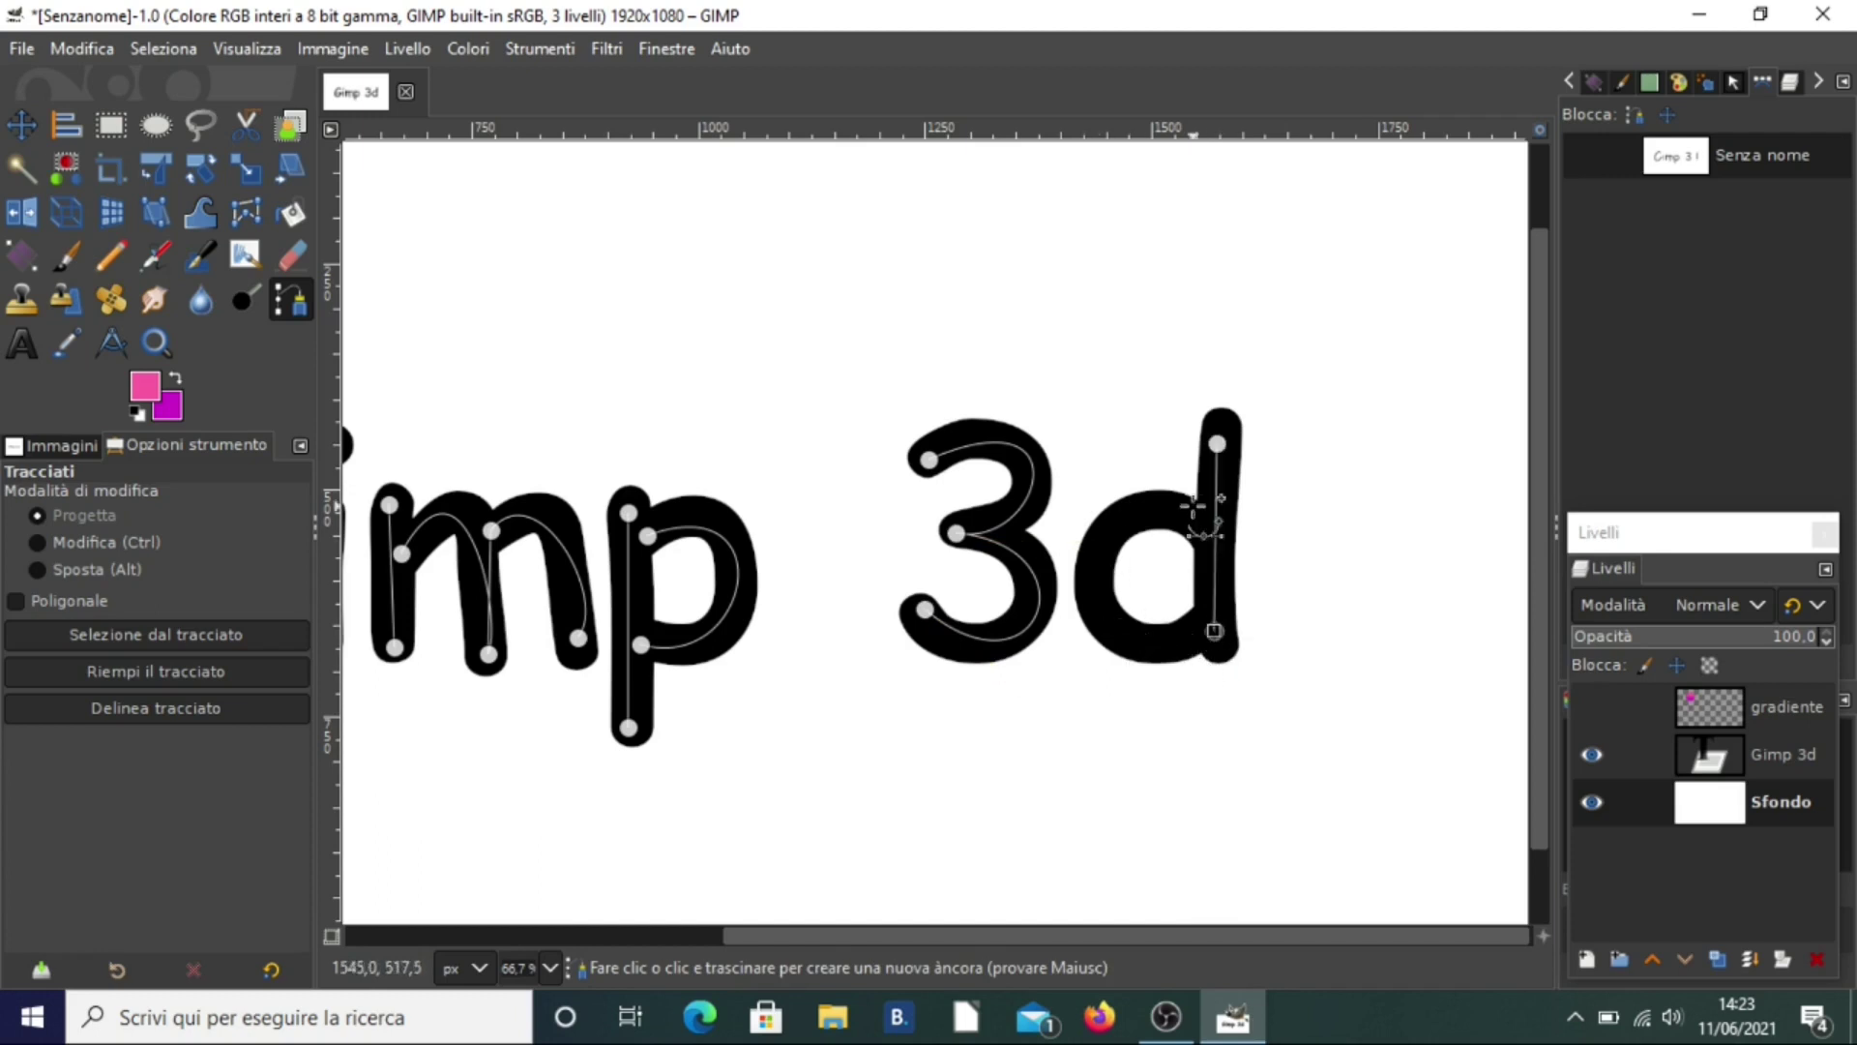
mouse_move(1200, 524)
left_mouse_down()
mouse_move(1210, 583)
mouse_move(1041, 578)
mouse_move(1002, 501)
left_mouse_up()
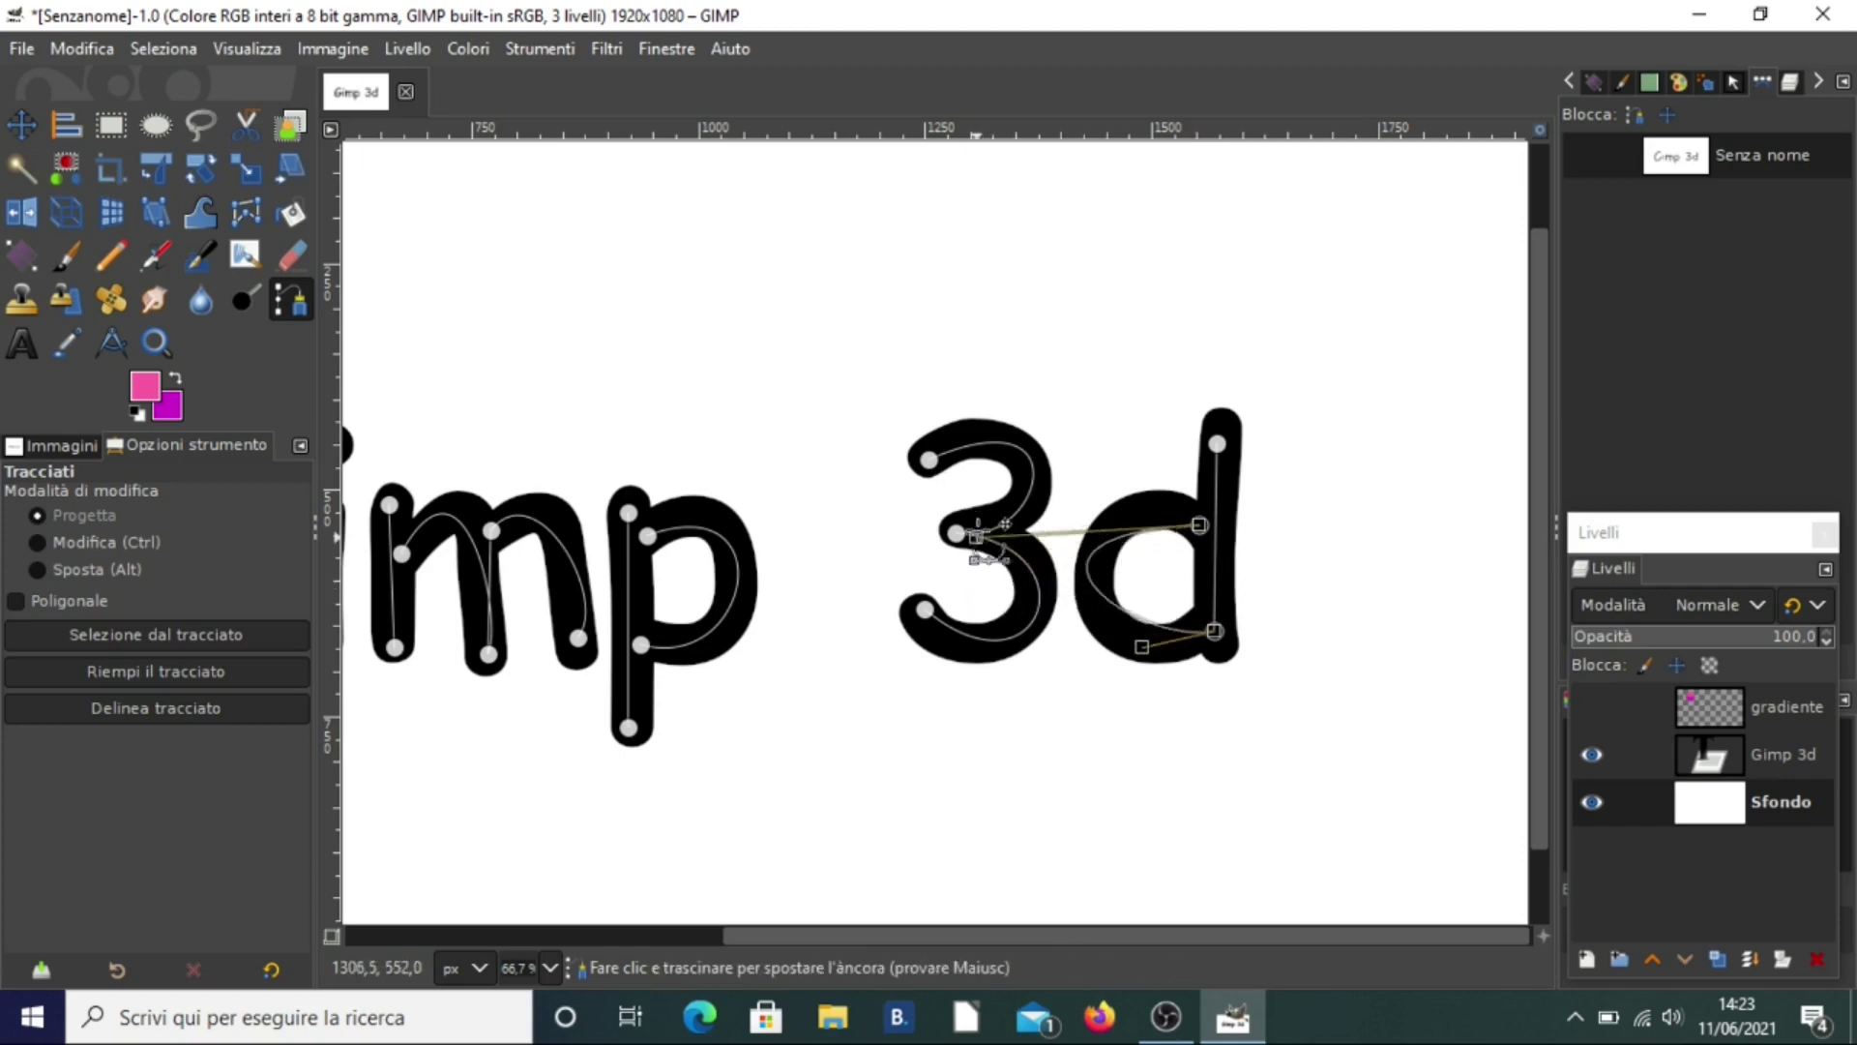
left_click_drag(1141, 646, 1113, 701)
left_click_drag(1000, 502, 1013, 465)
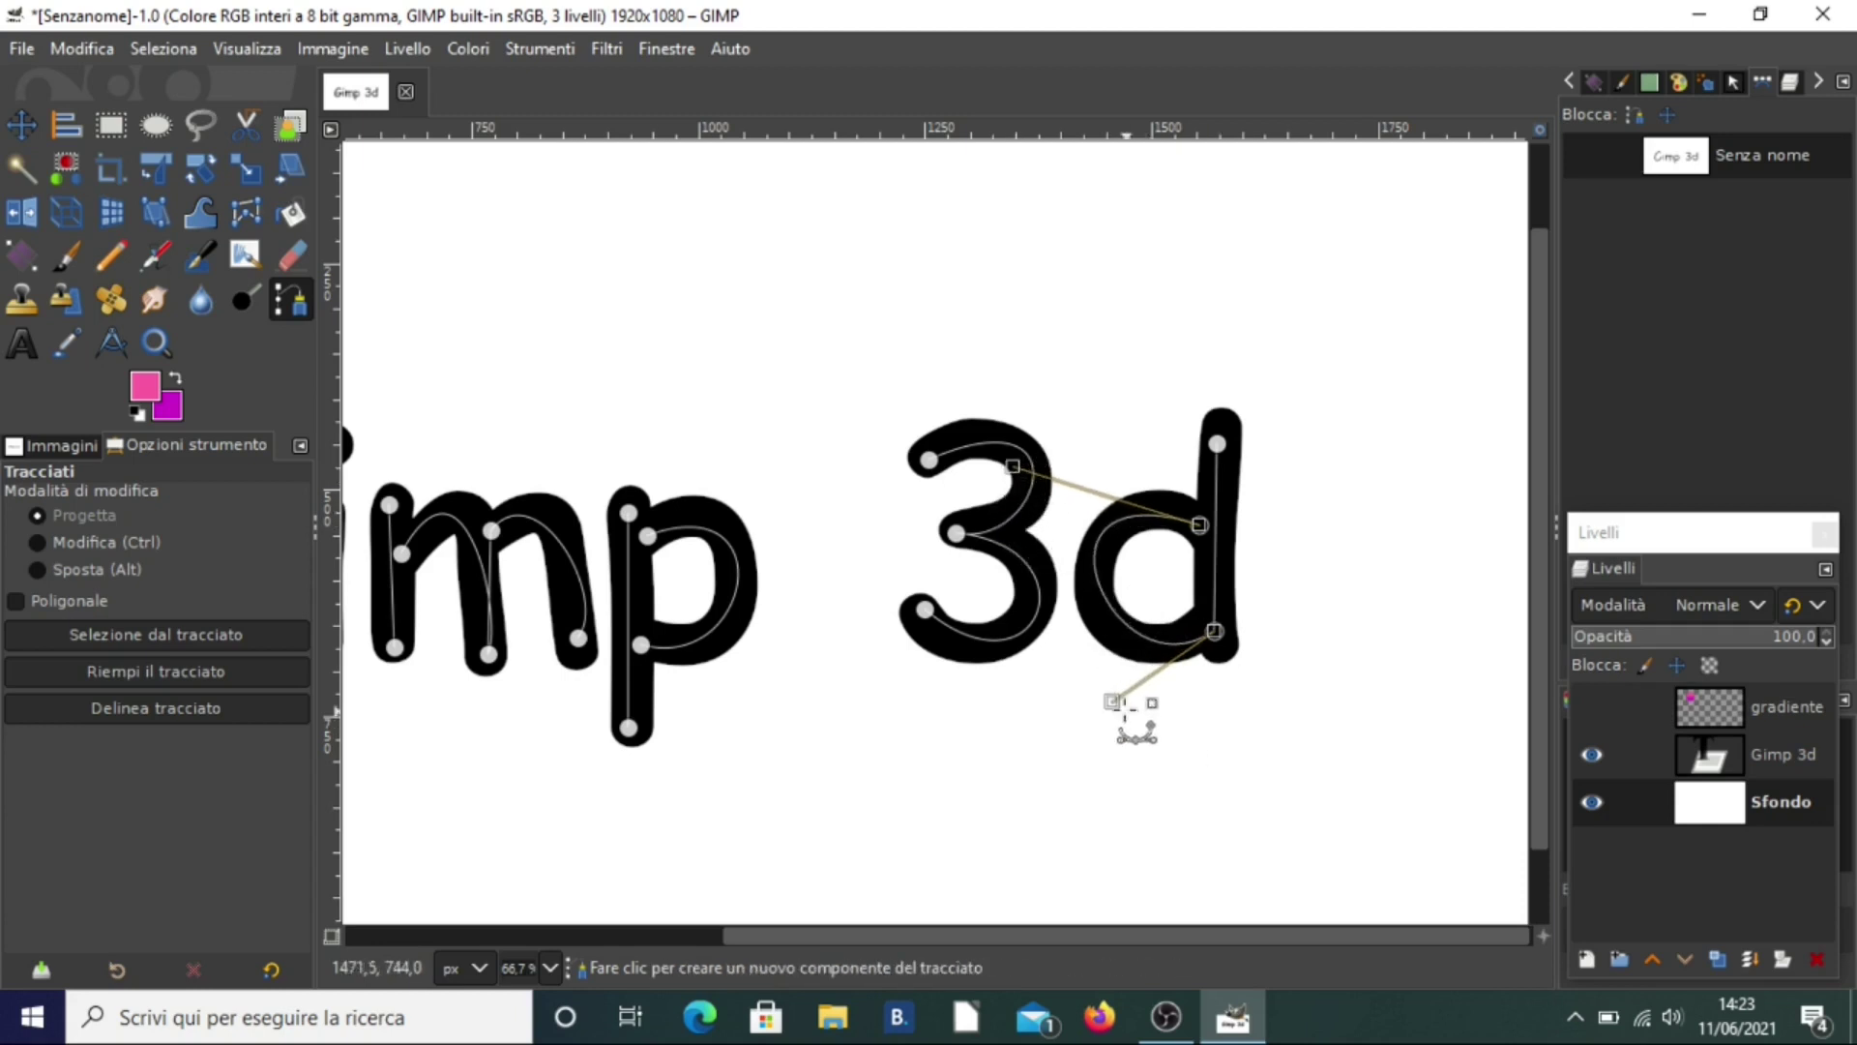
left_click_drag(1111, 698, 1115, 735)
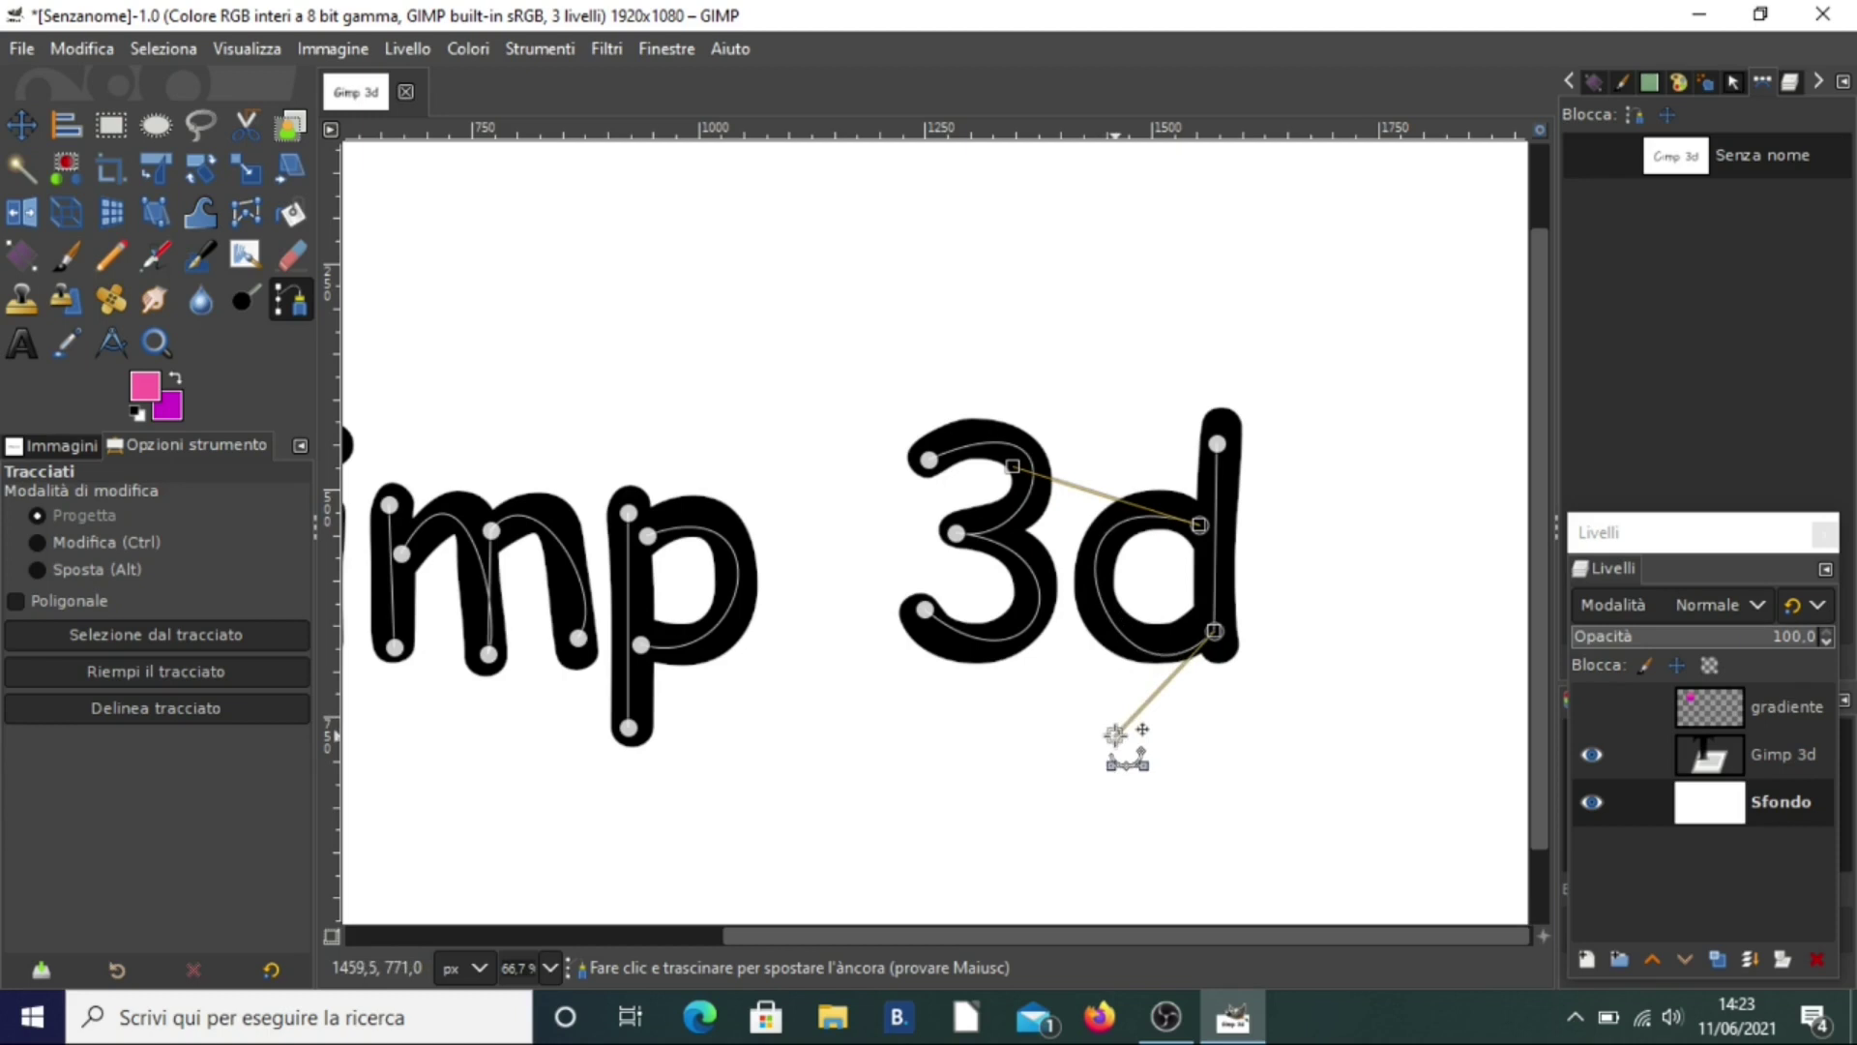
left_click_drag(1014, 465, 1009, 443)
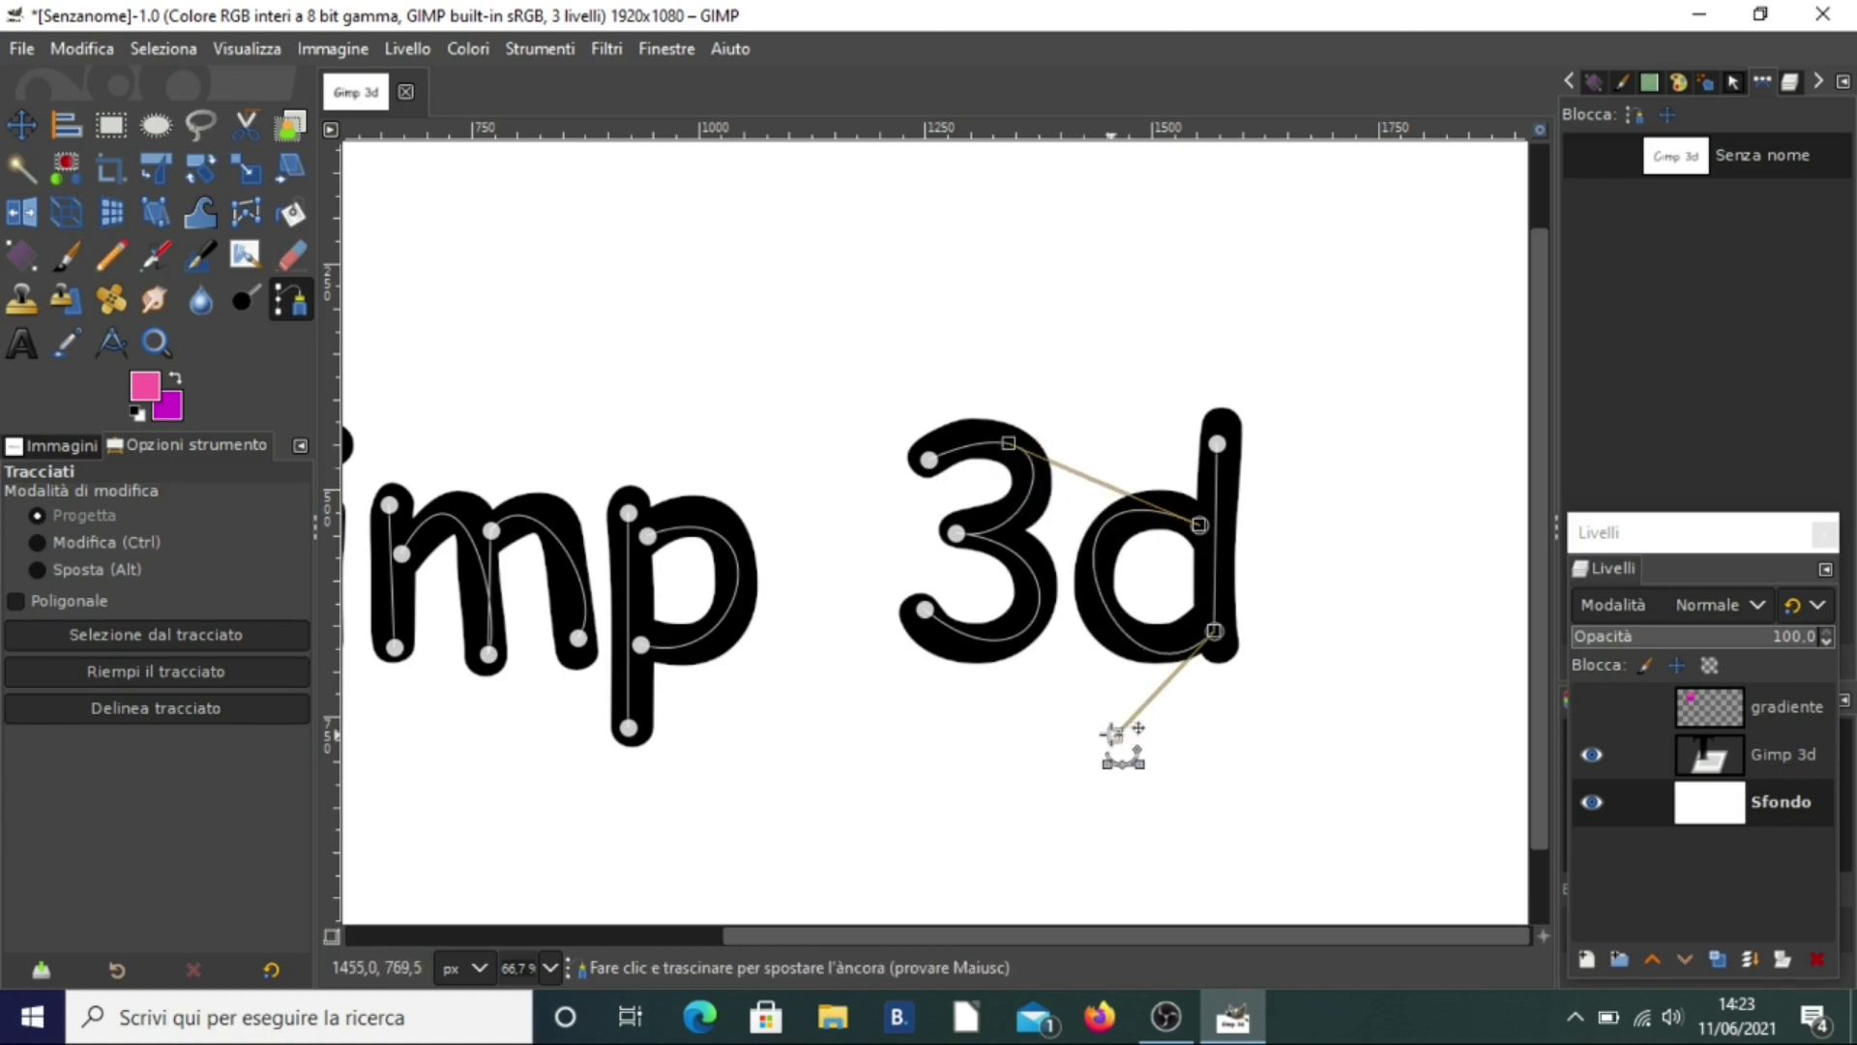
left_click_drag(1110, 737, 1098, 736)
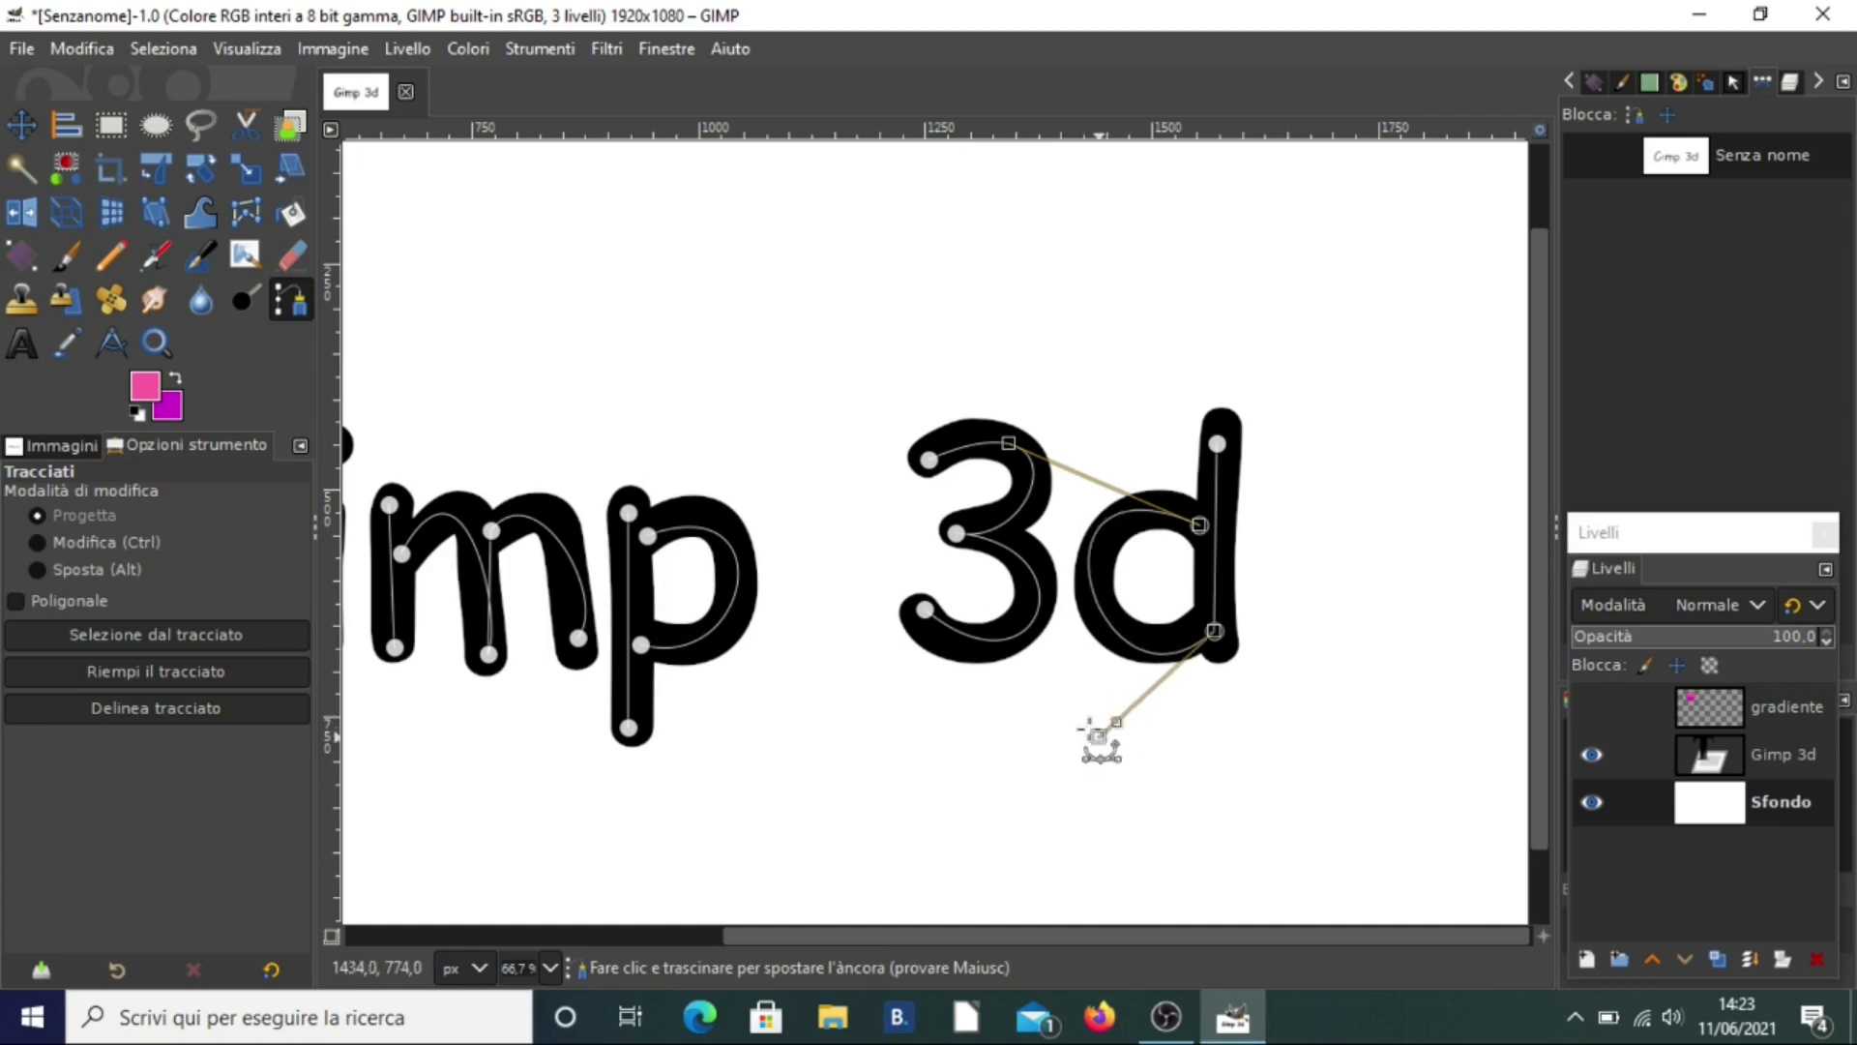
left_click_drag(1007, 443, 1025, 447)
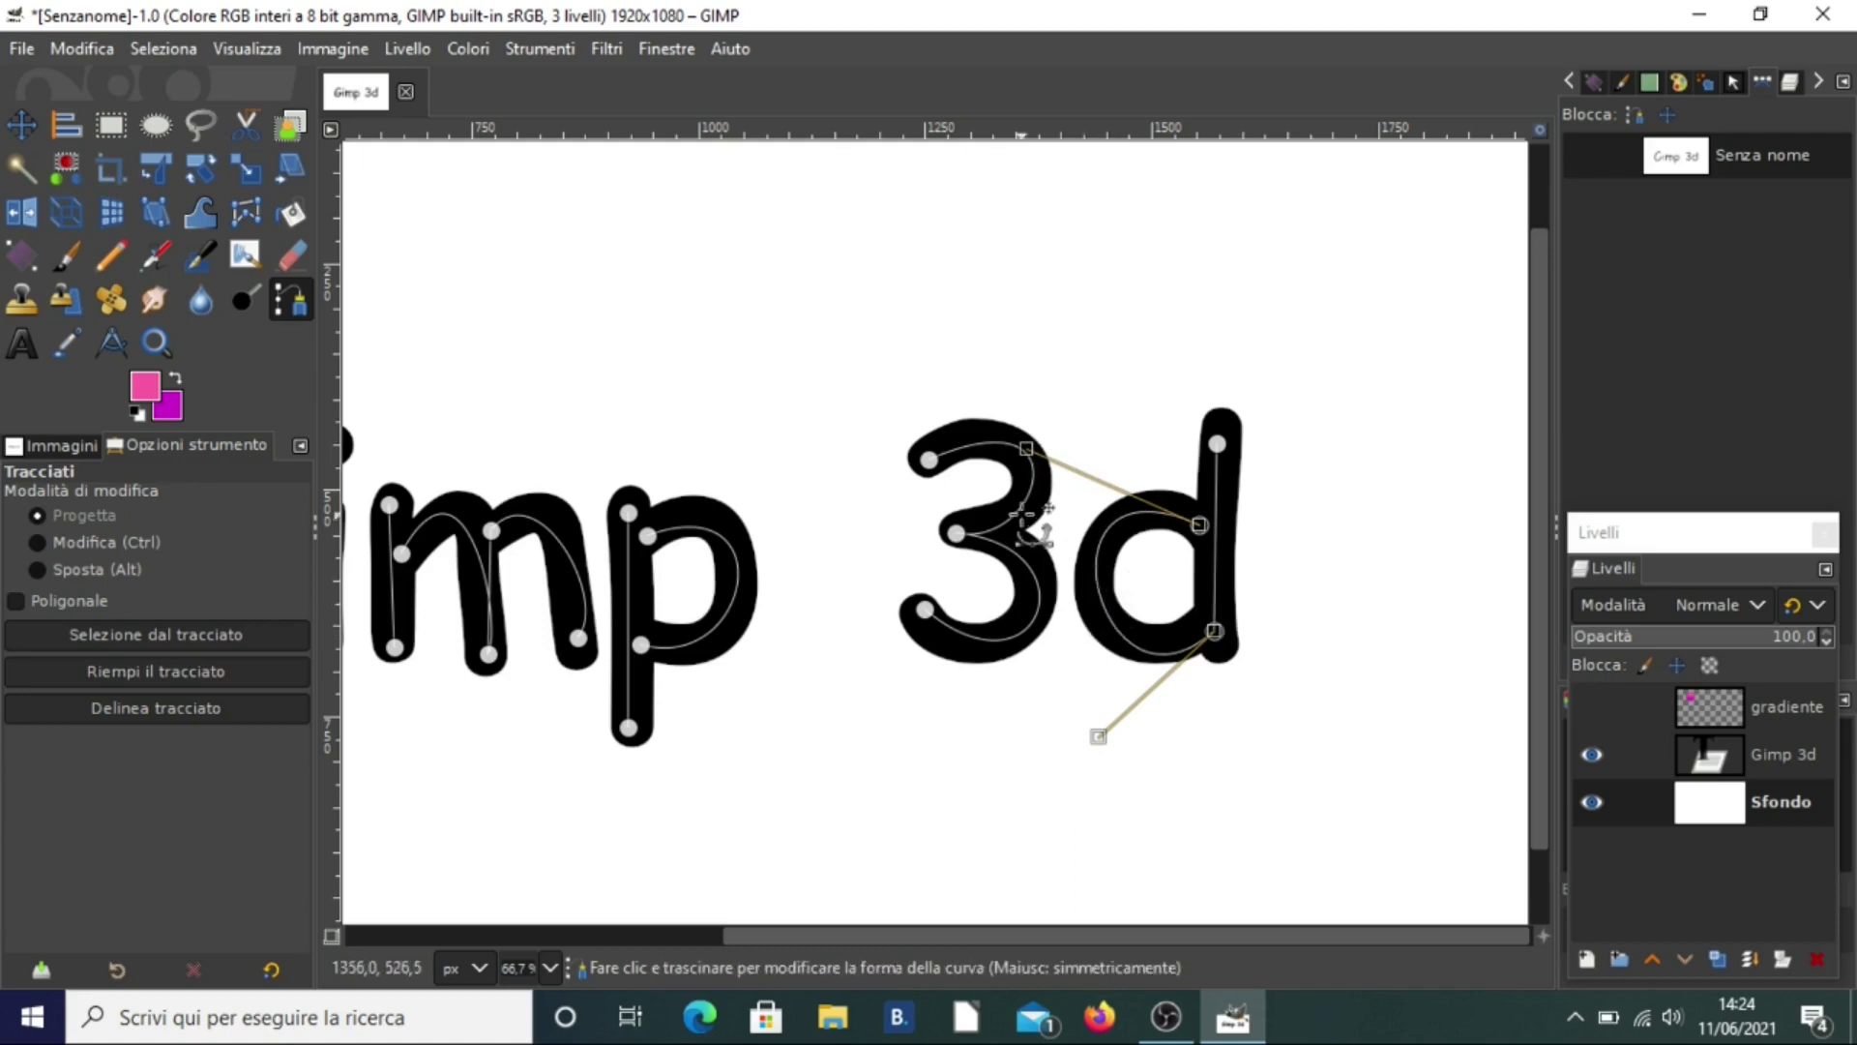
left_click_drag(797, 932, 572, 931)
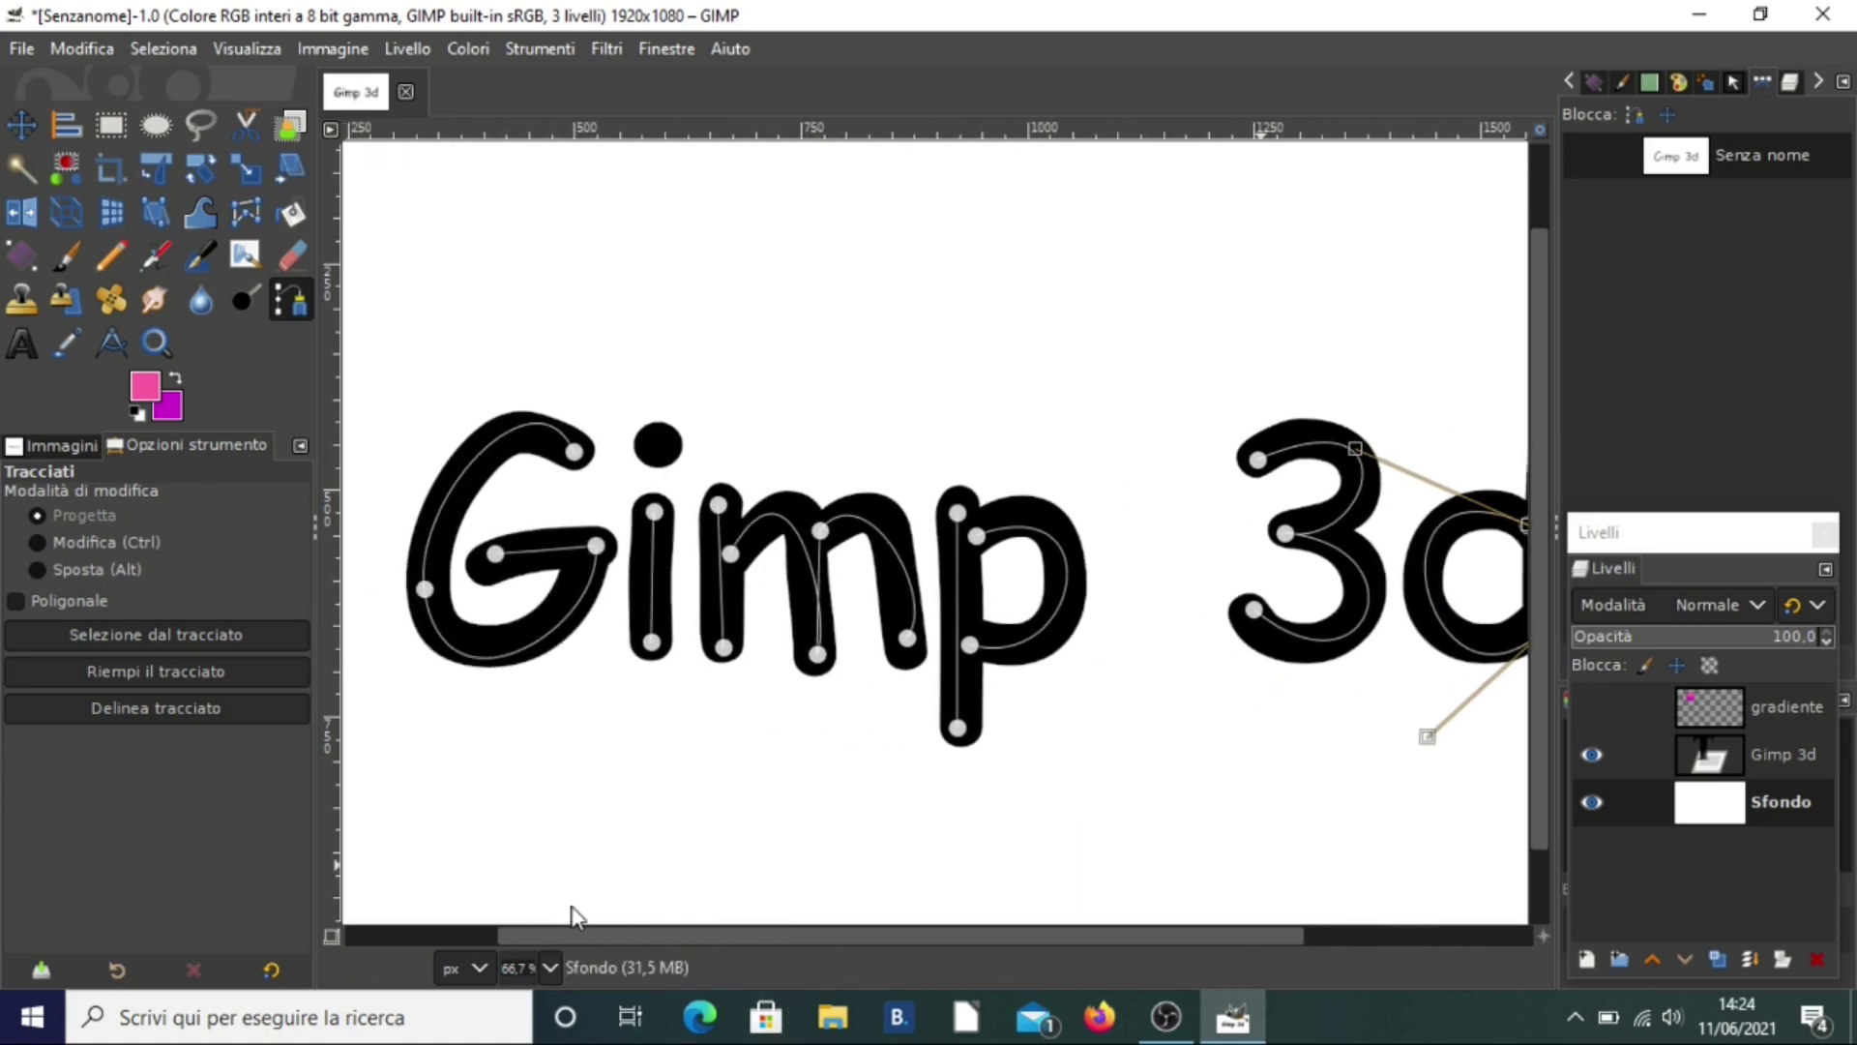
Show the traced path and add a transparent layer named 'scritta 3d' above Gimp 3d
left_click(1582, 155)
left_click(1583, 155)
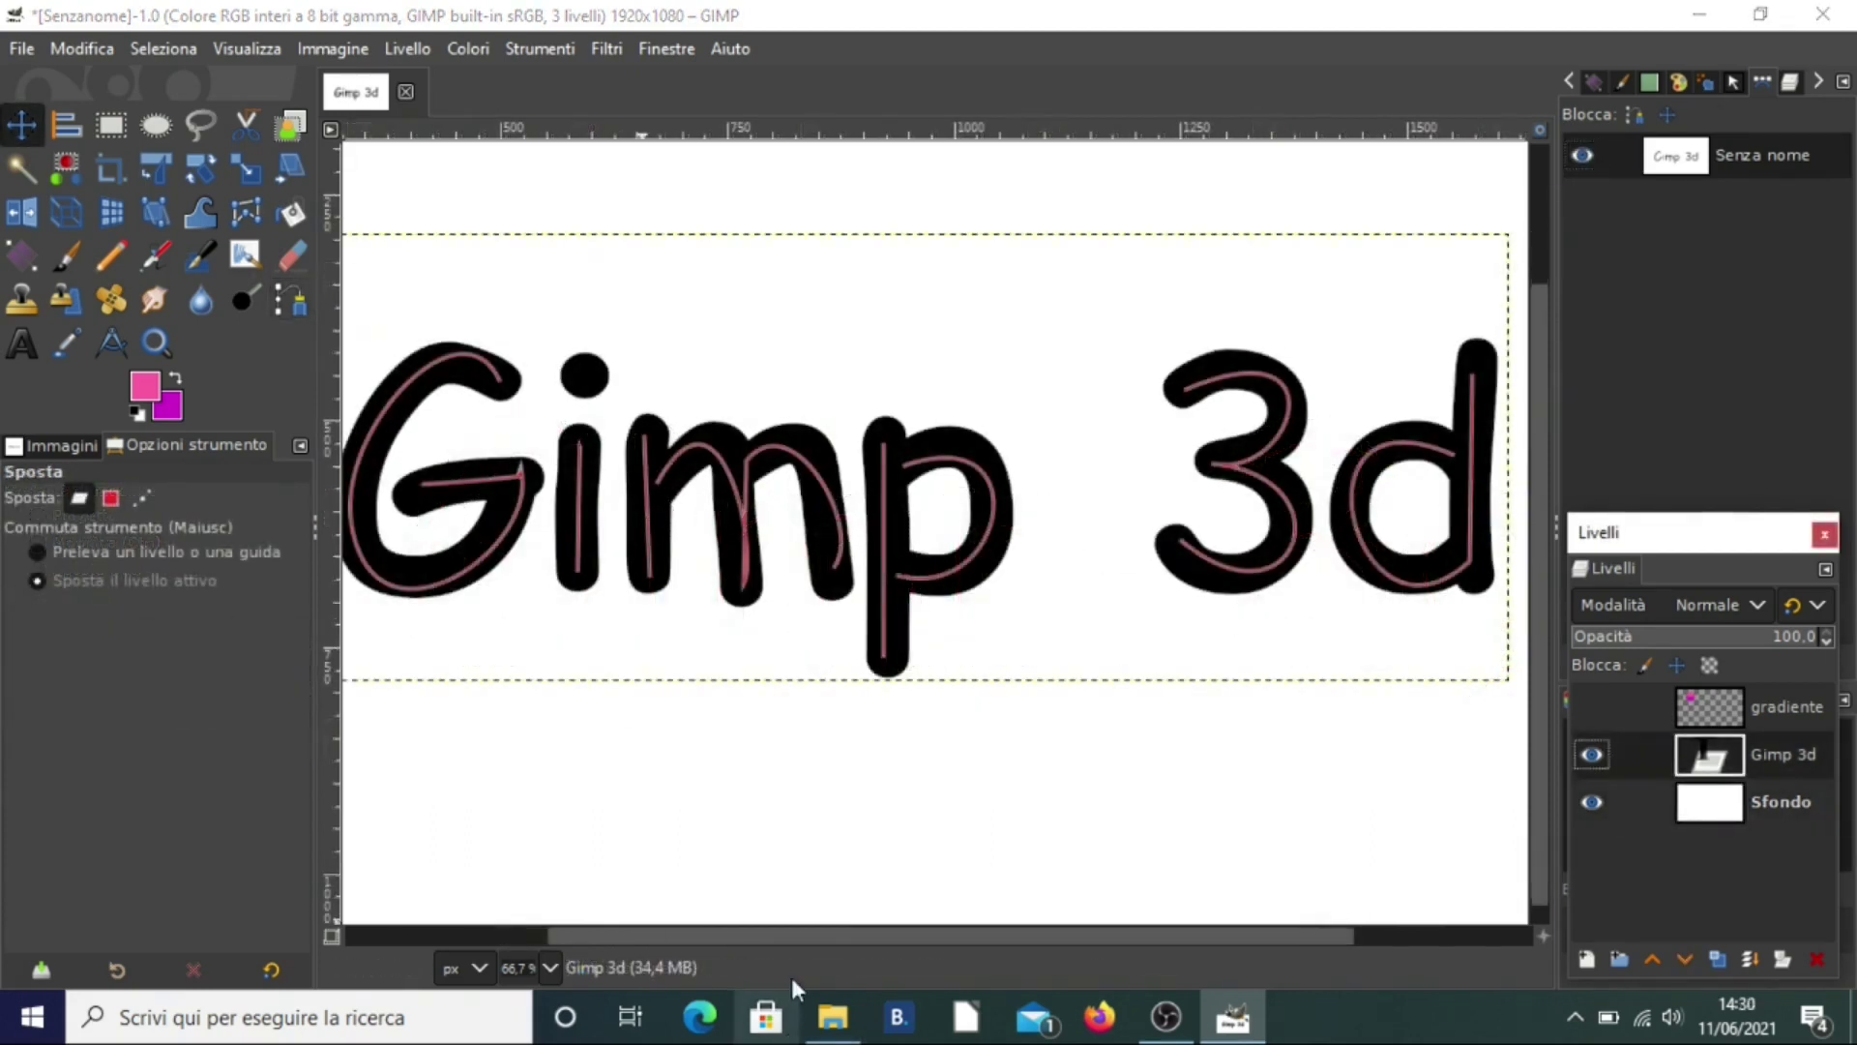
left_click_drag(774, 936, 768, 932)
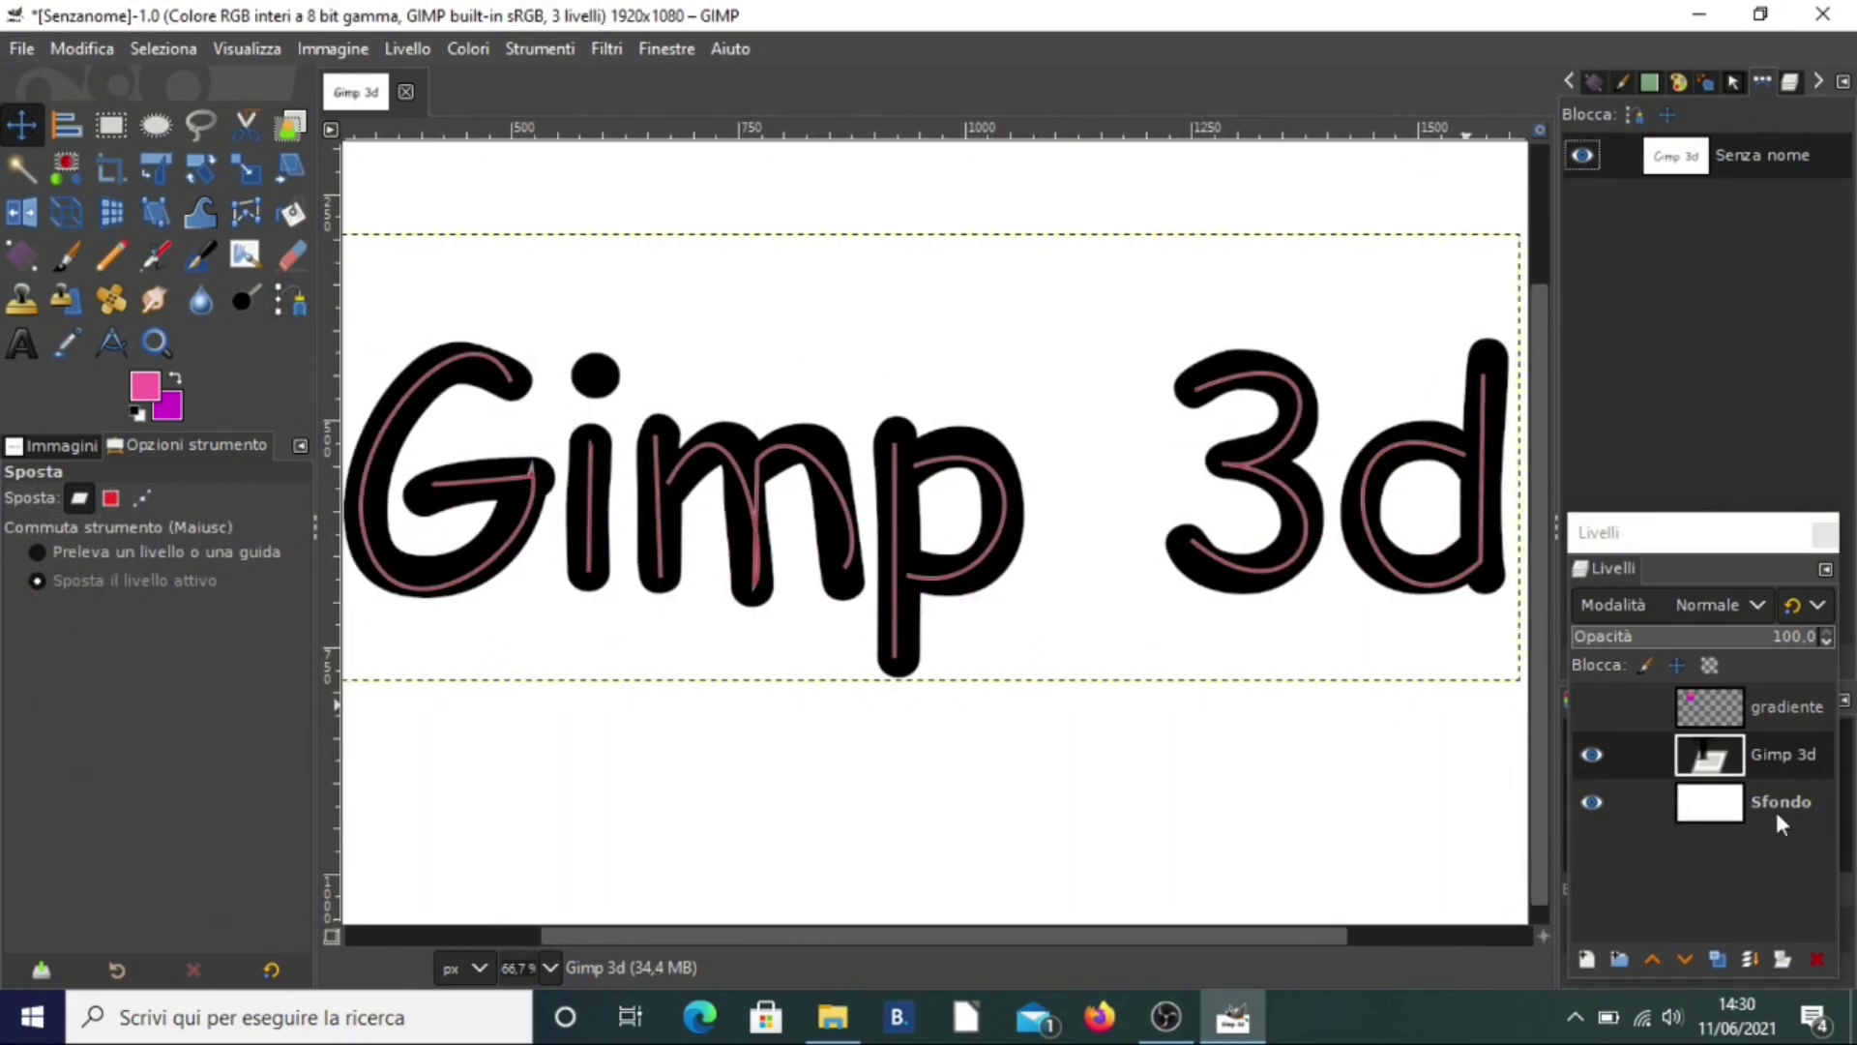
left_click(1761, 751)
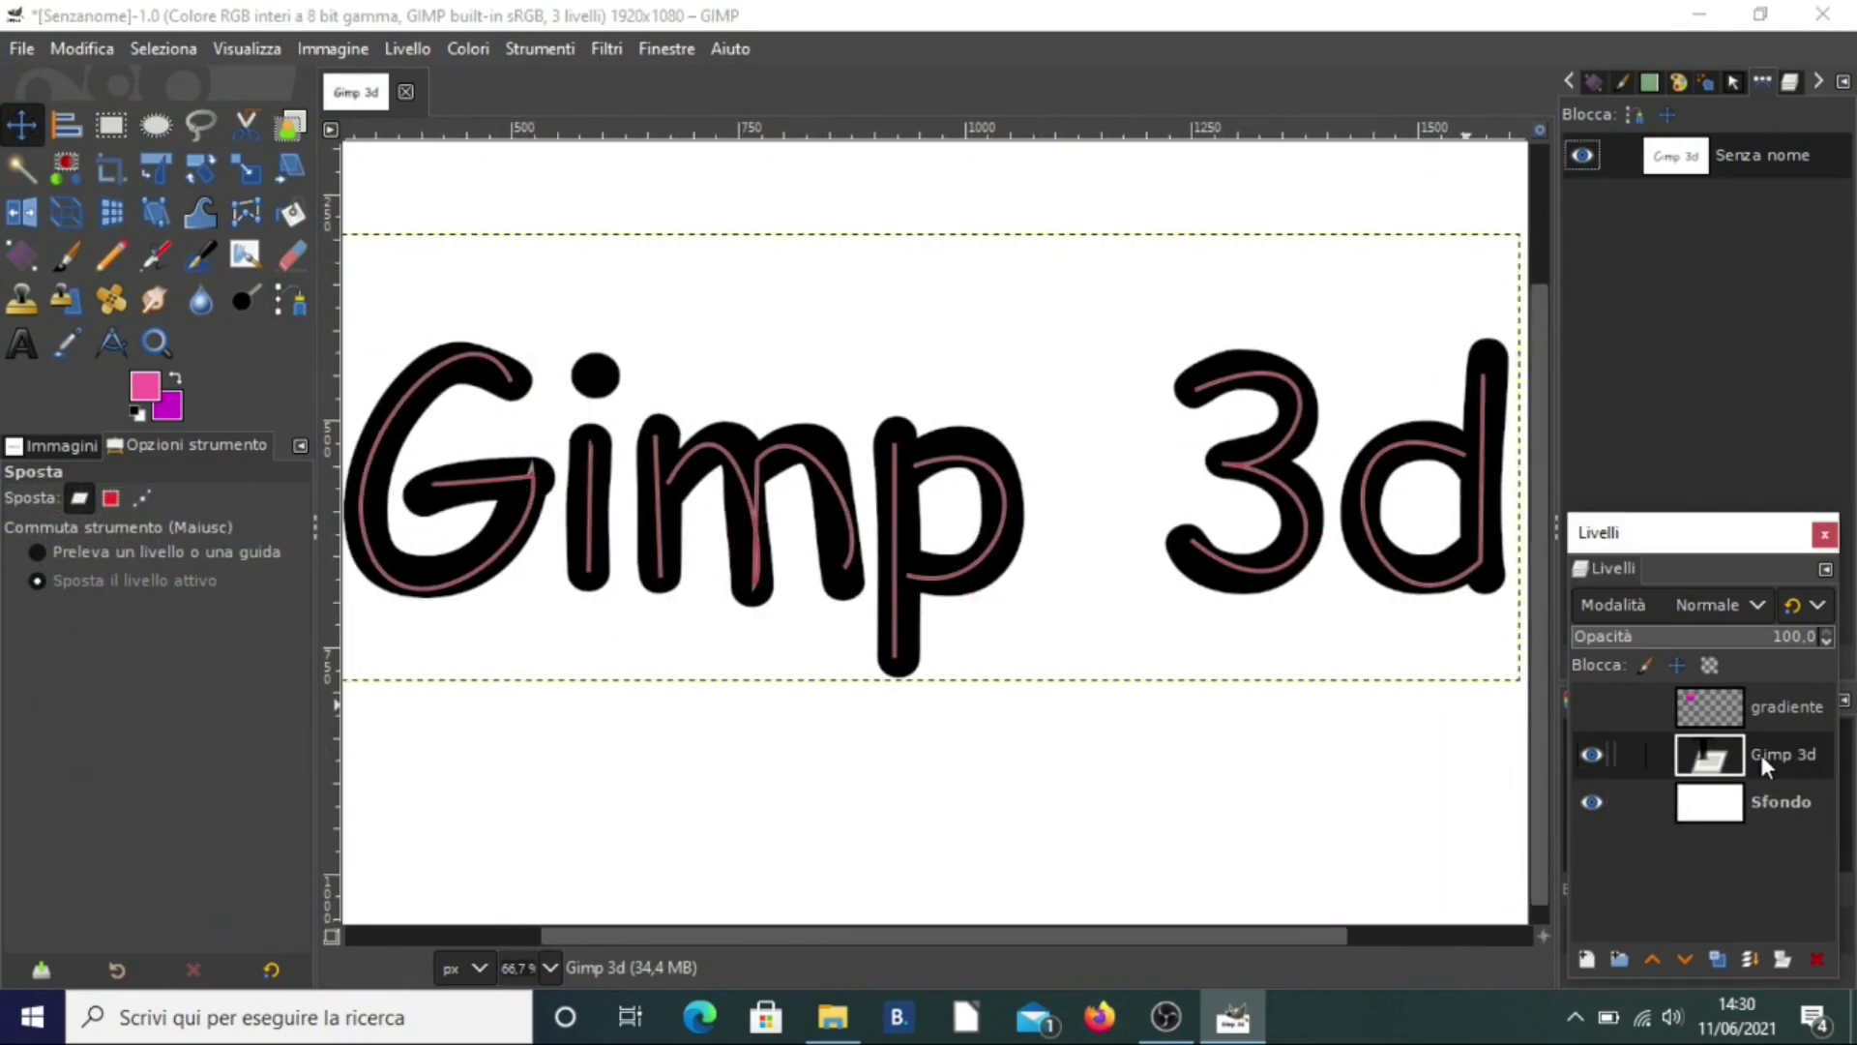
left_click(1588, 958)
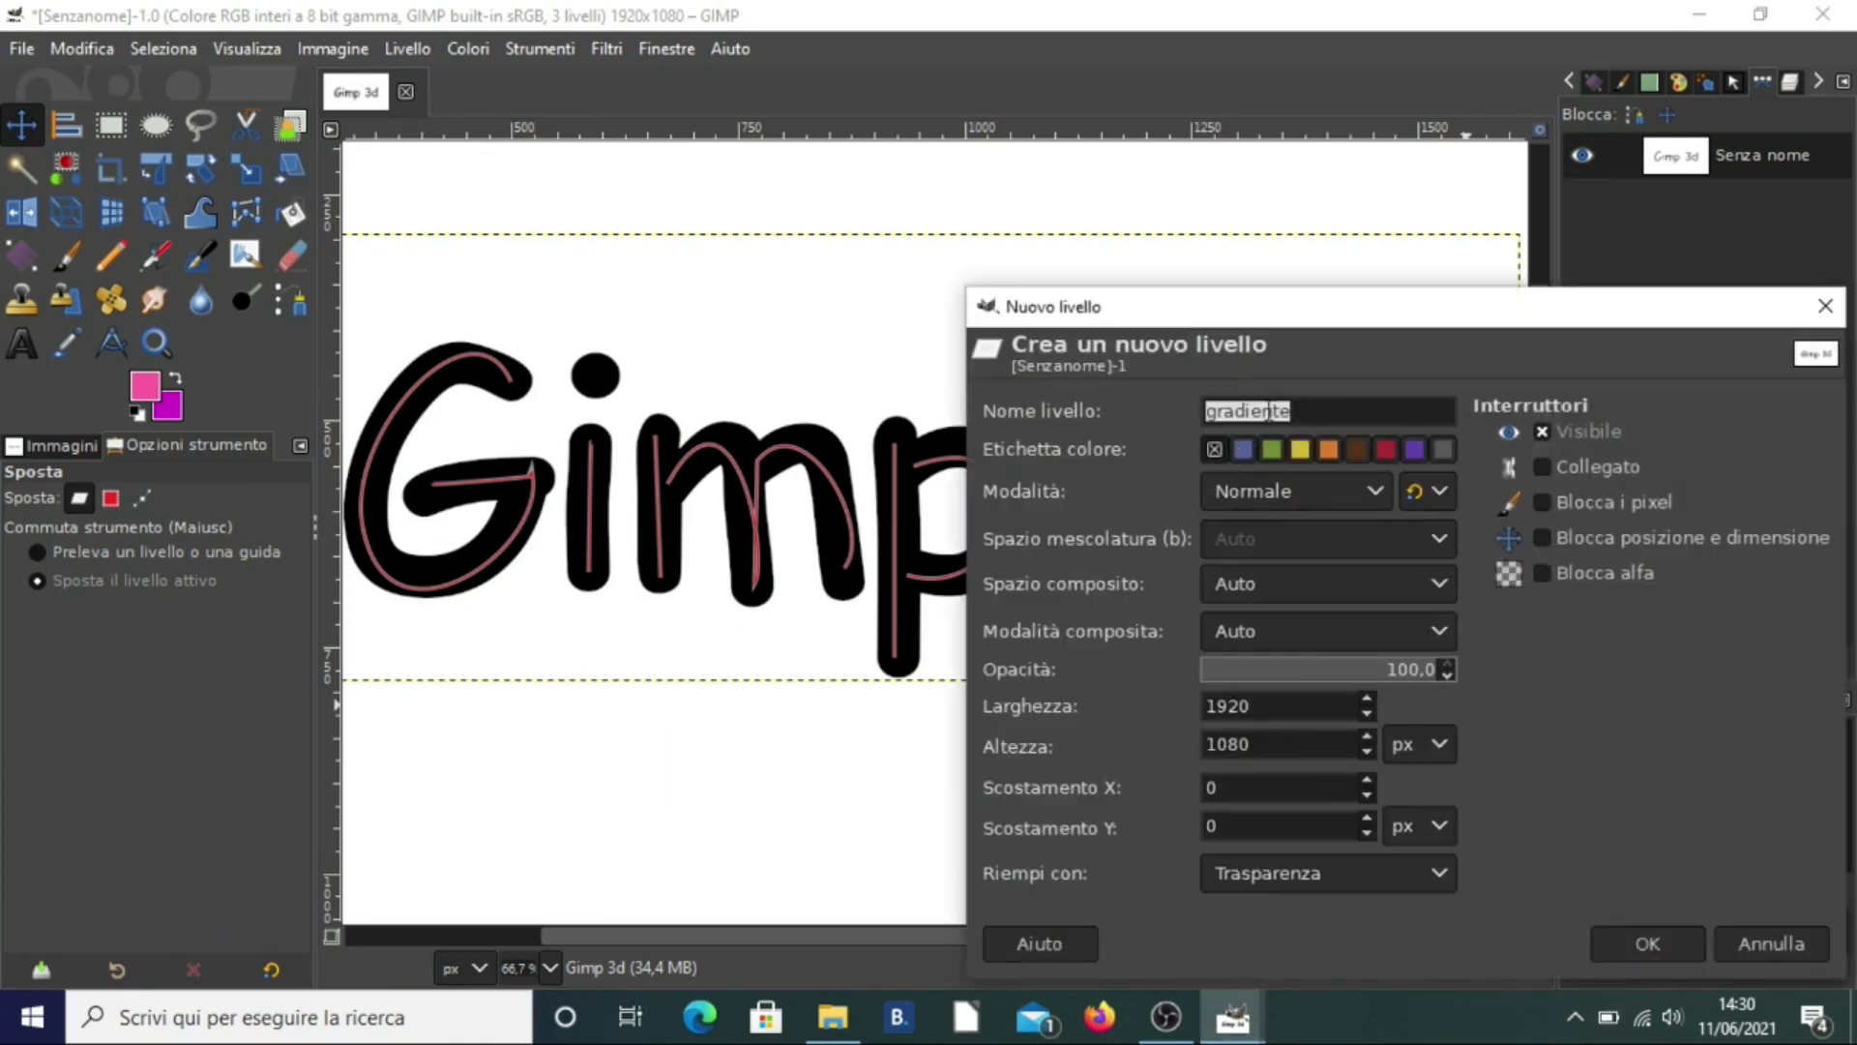
key("BackSpace")
type("scritta 3d")
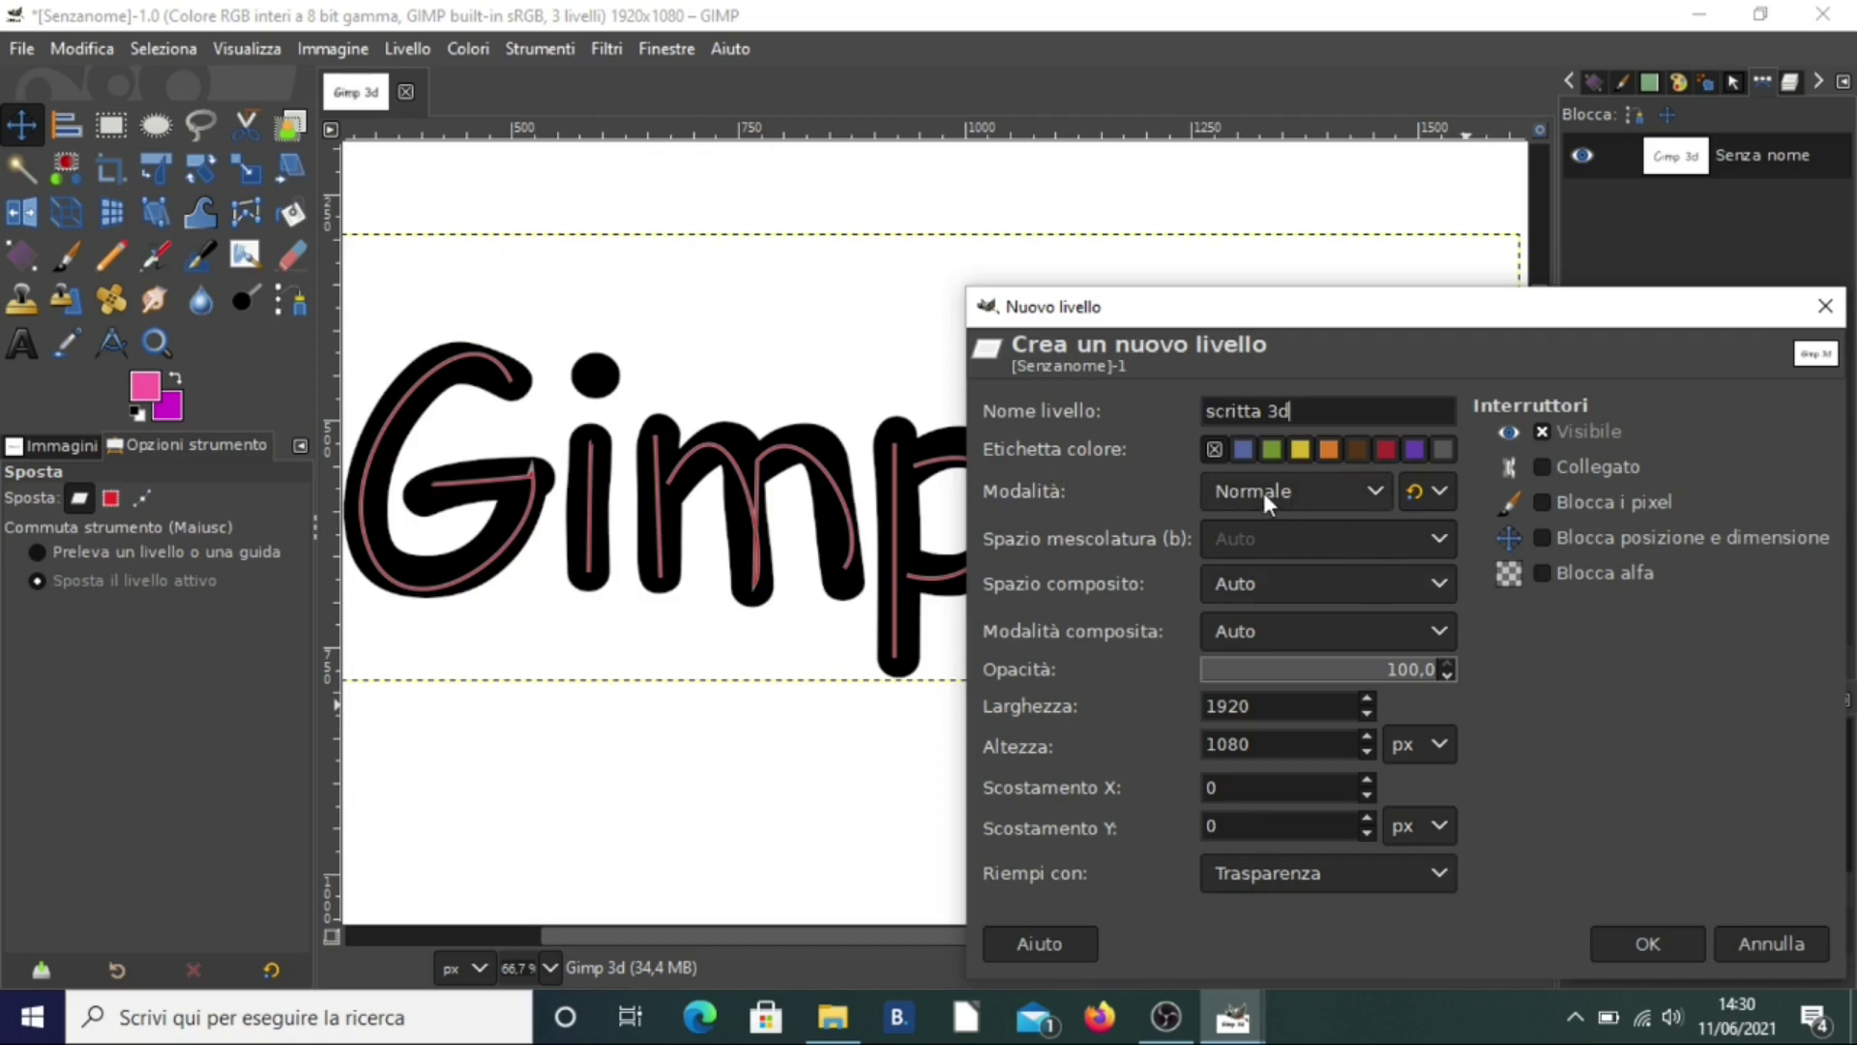
left_click(1647, 944)
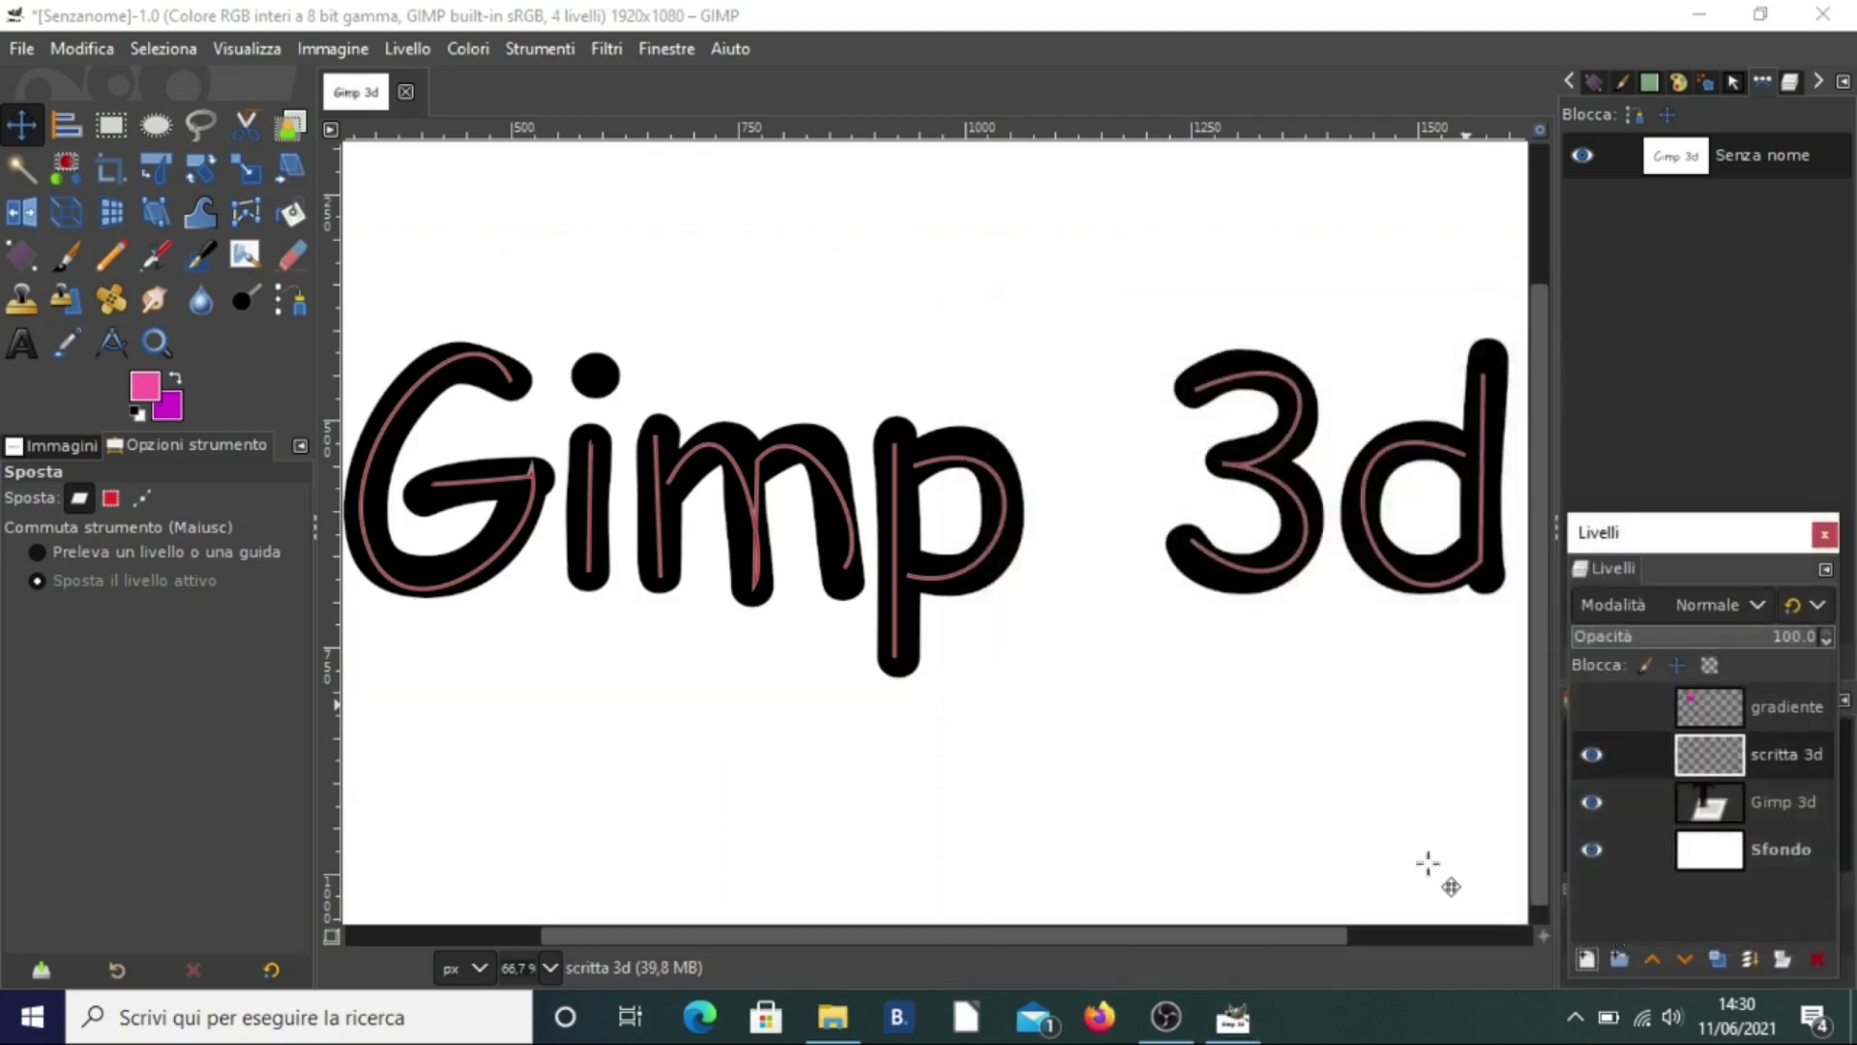
Make scritta 3d active and stroke the traced path with the Paintbrush paint tool
left_click(1770, 801)
left_click(1778, 760)
left_click(292, 300)
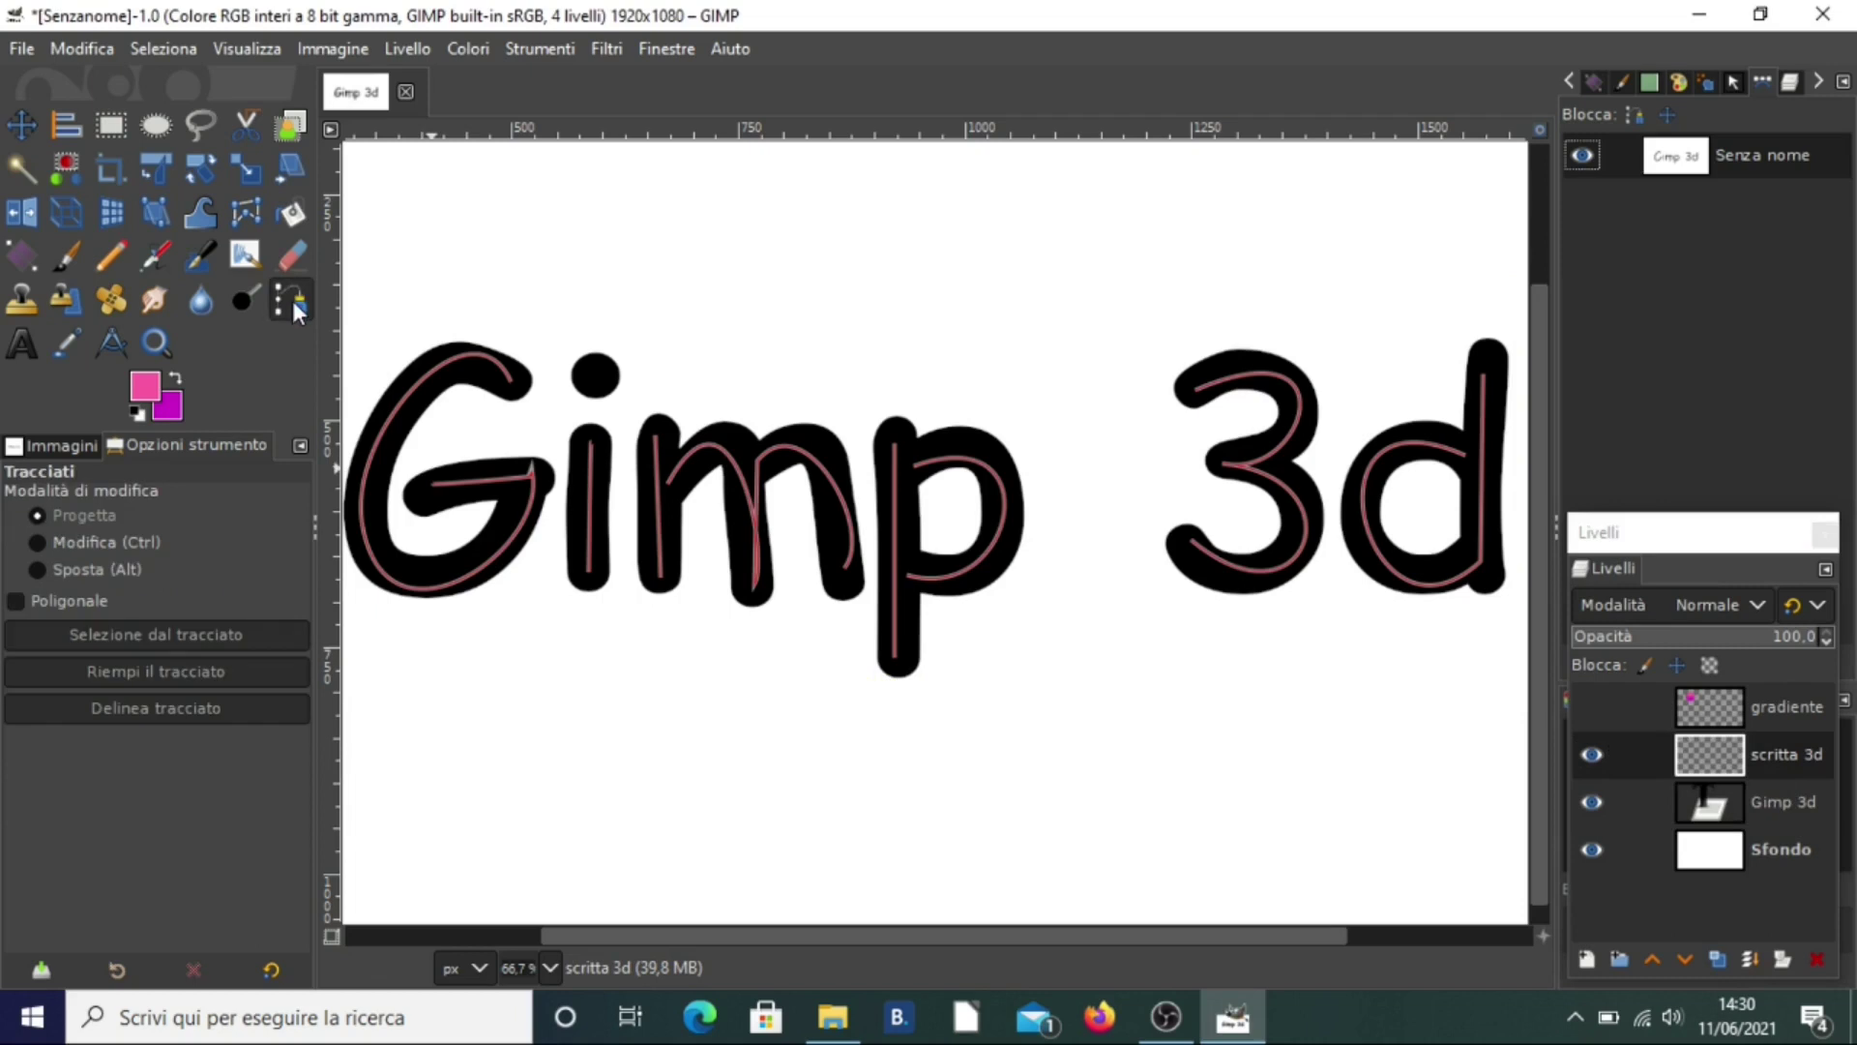
left_click(409, 394)
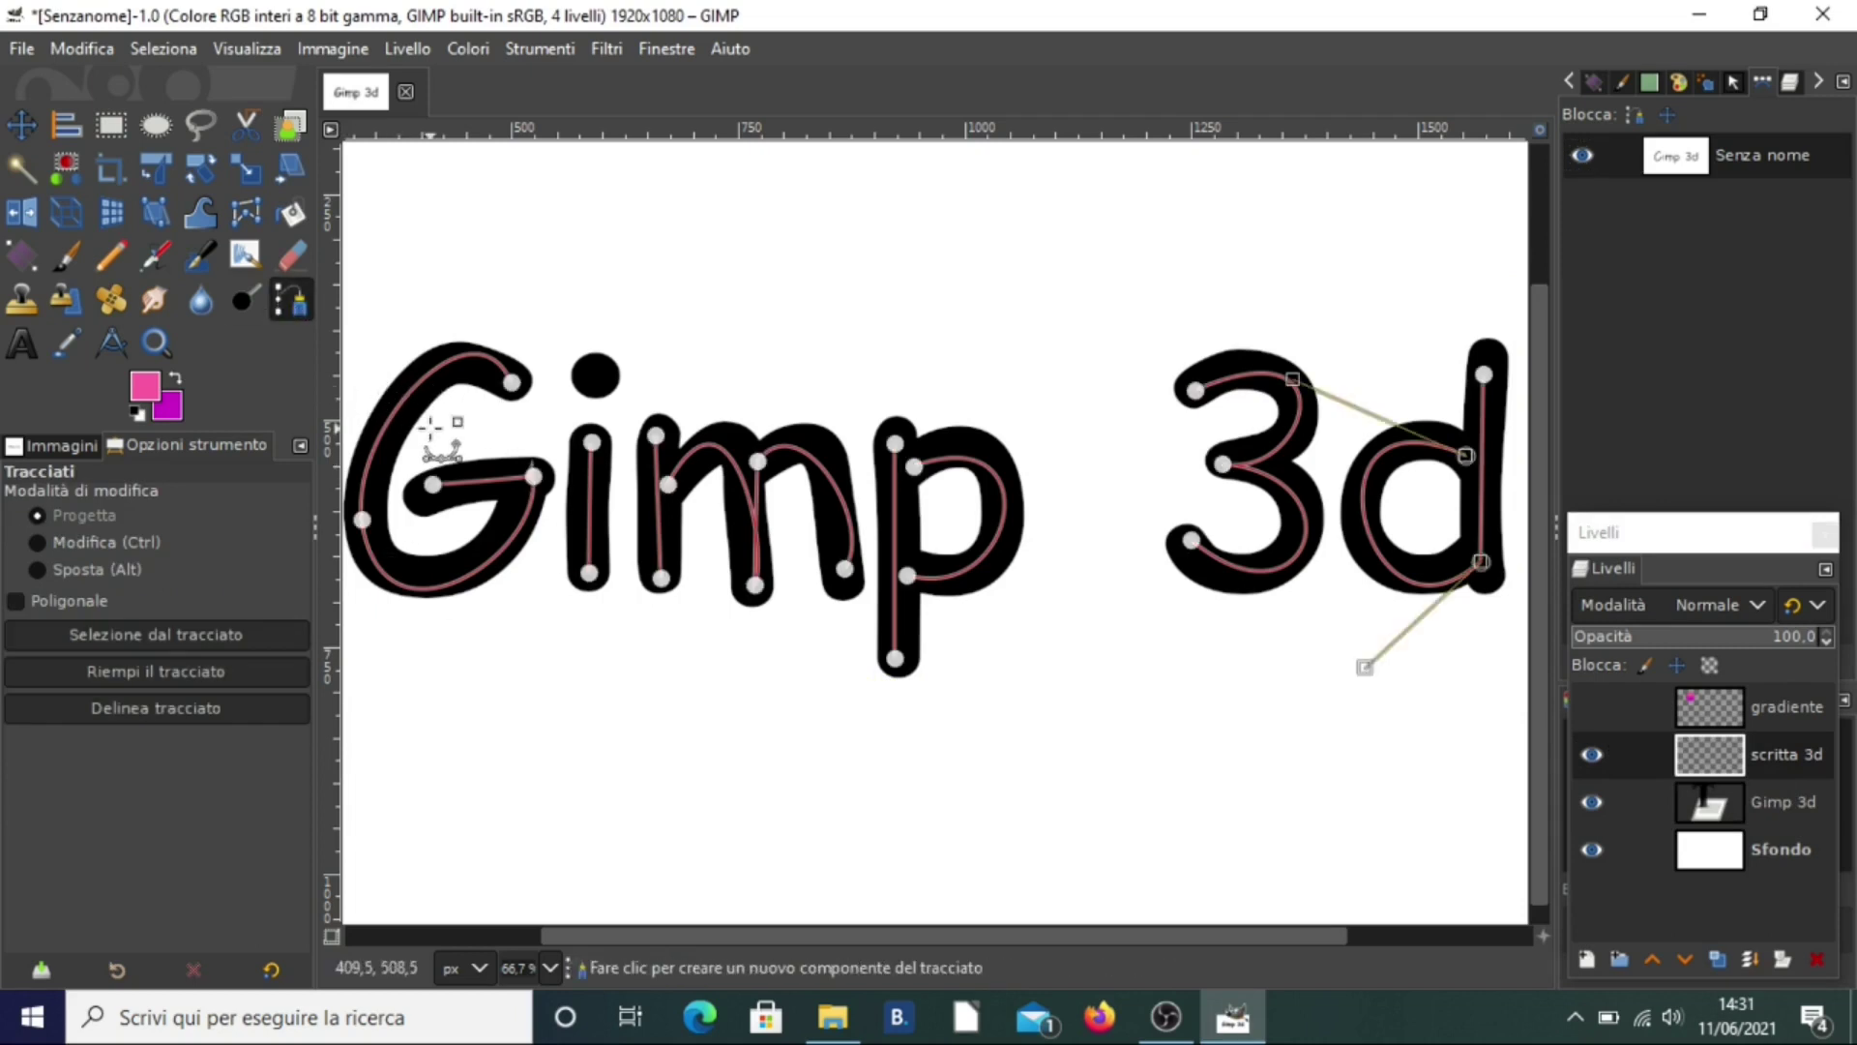
left_click(151, 705)
left_click(73, 793)
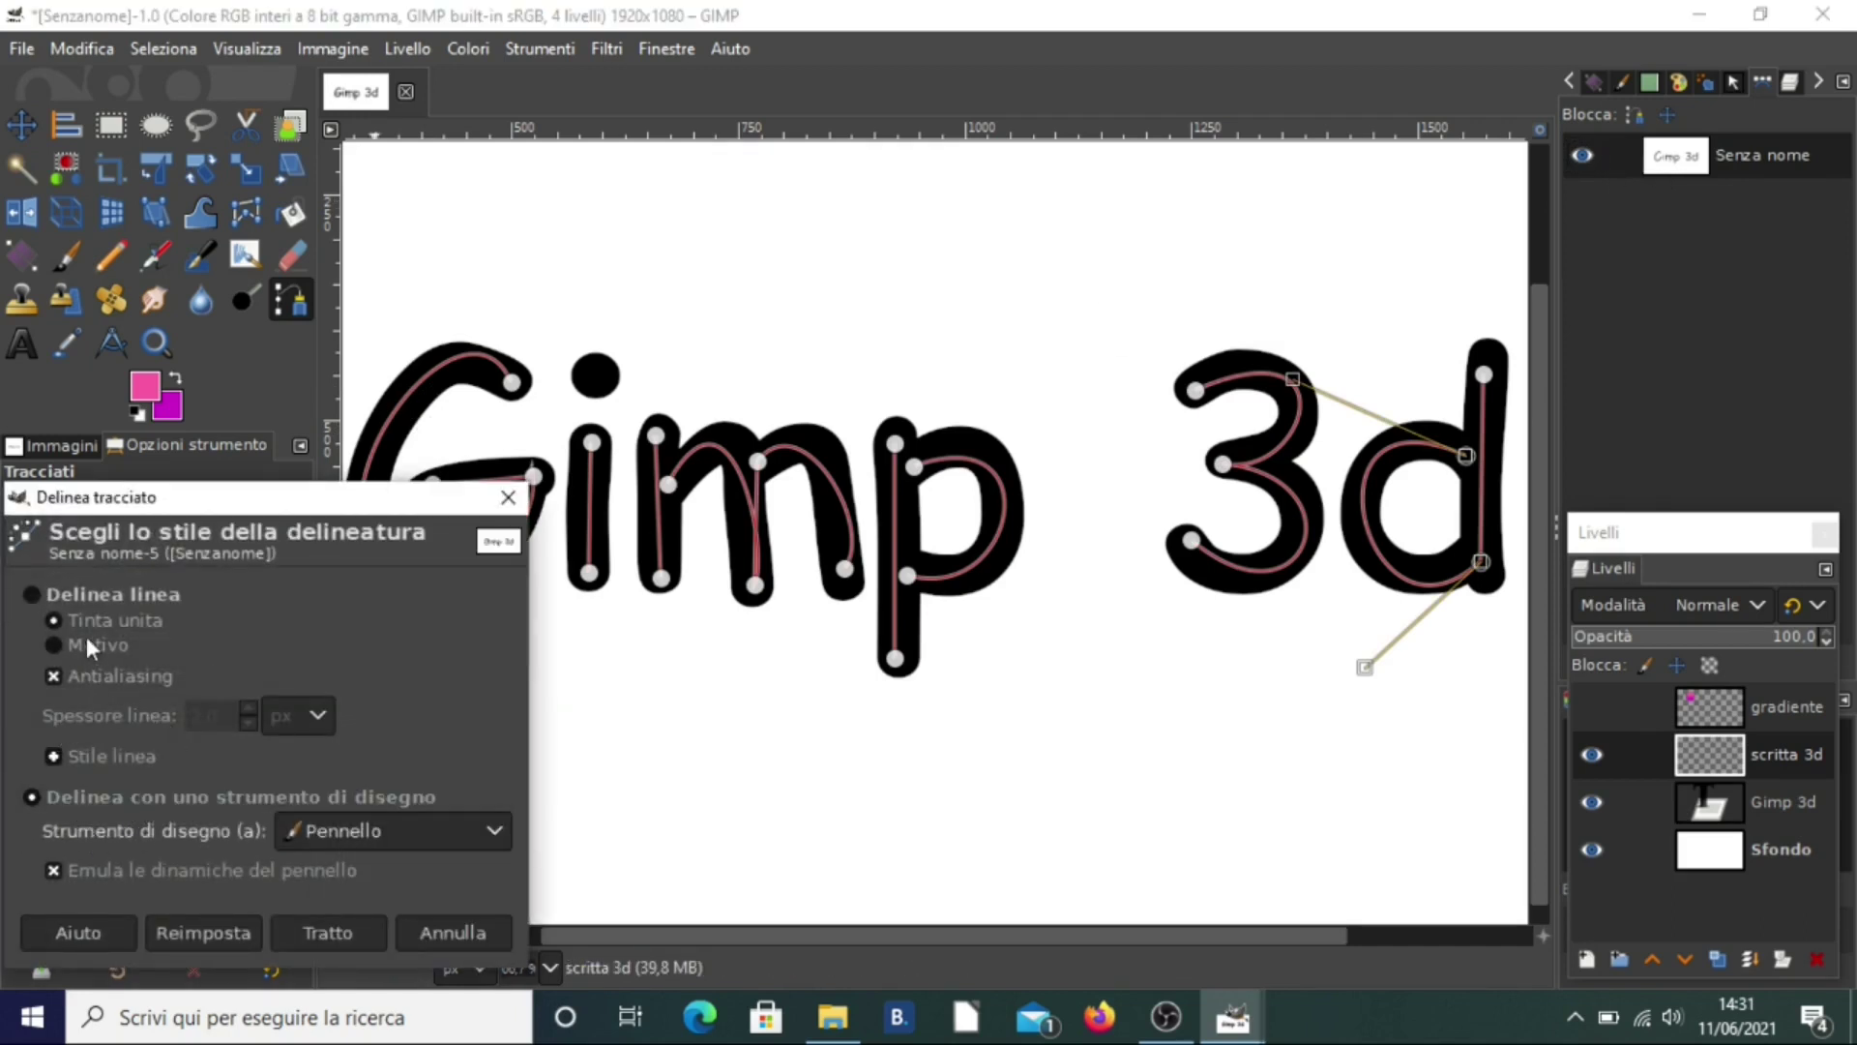
left_click(36, 600)
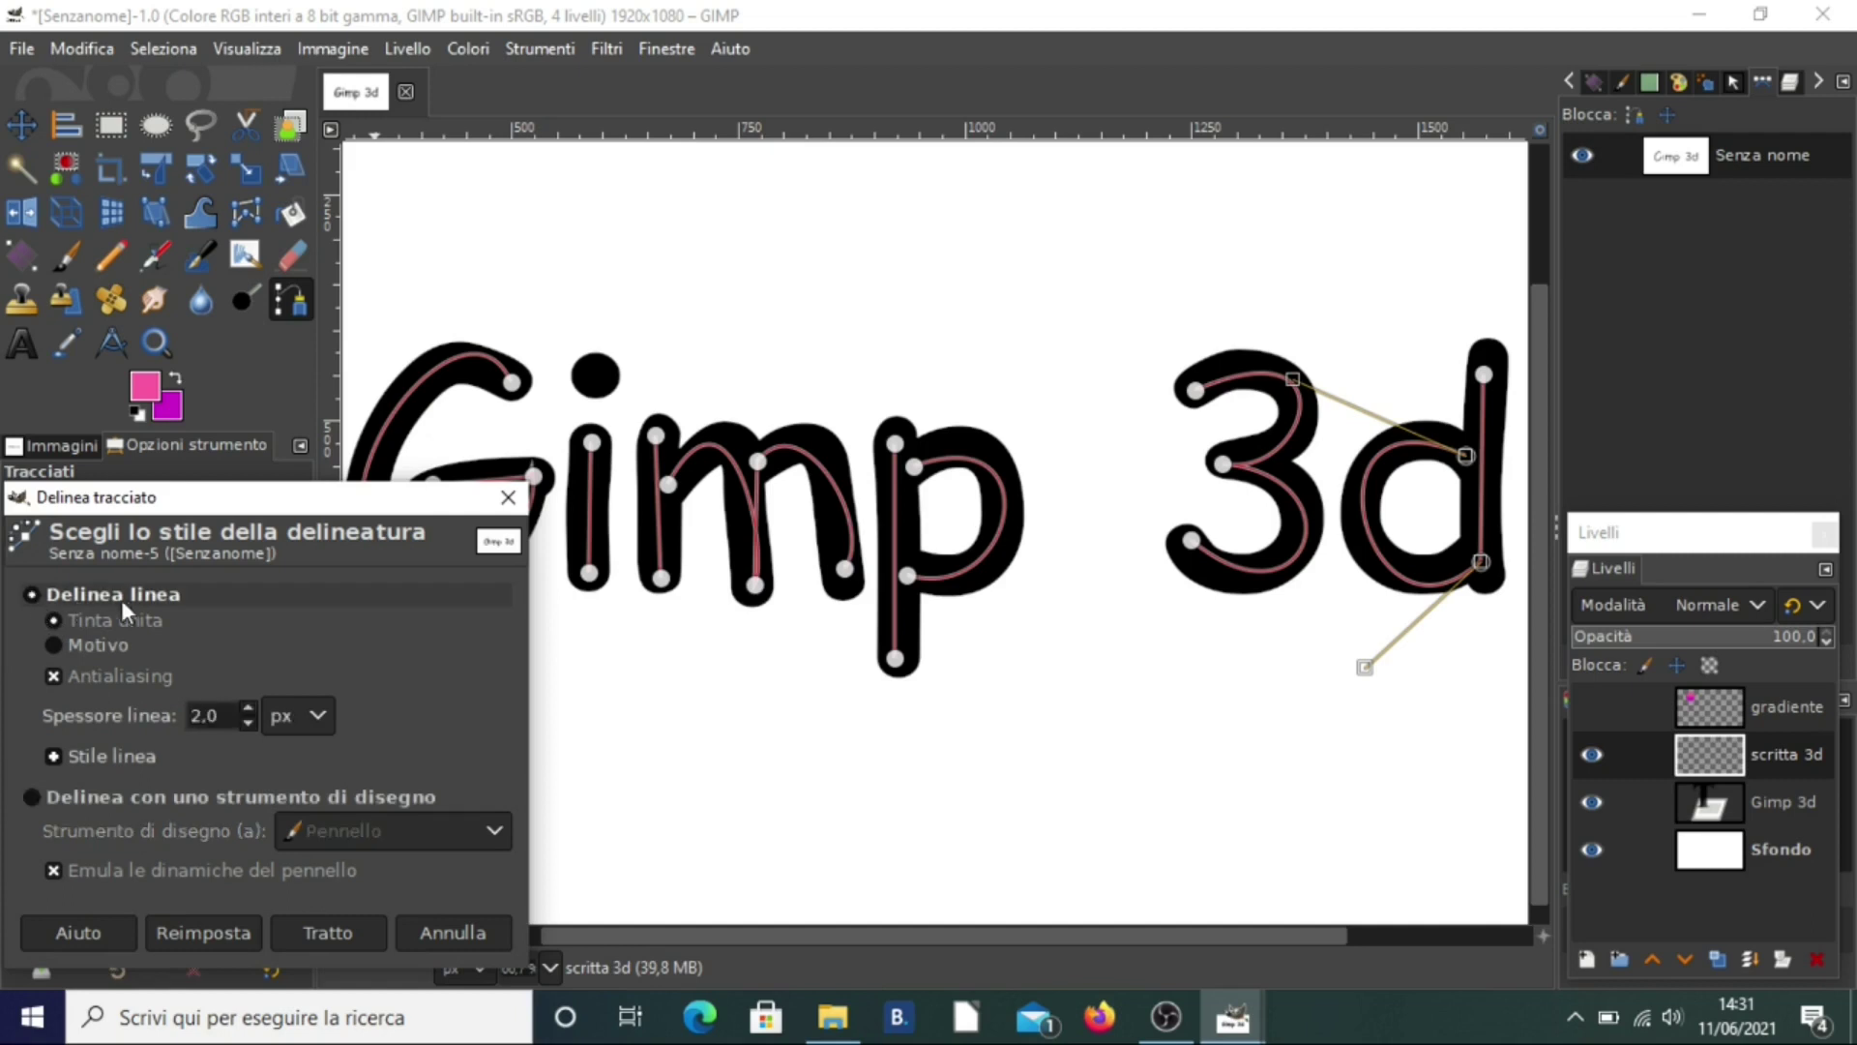
left_click(30, 798)
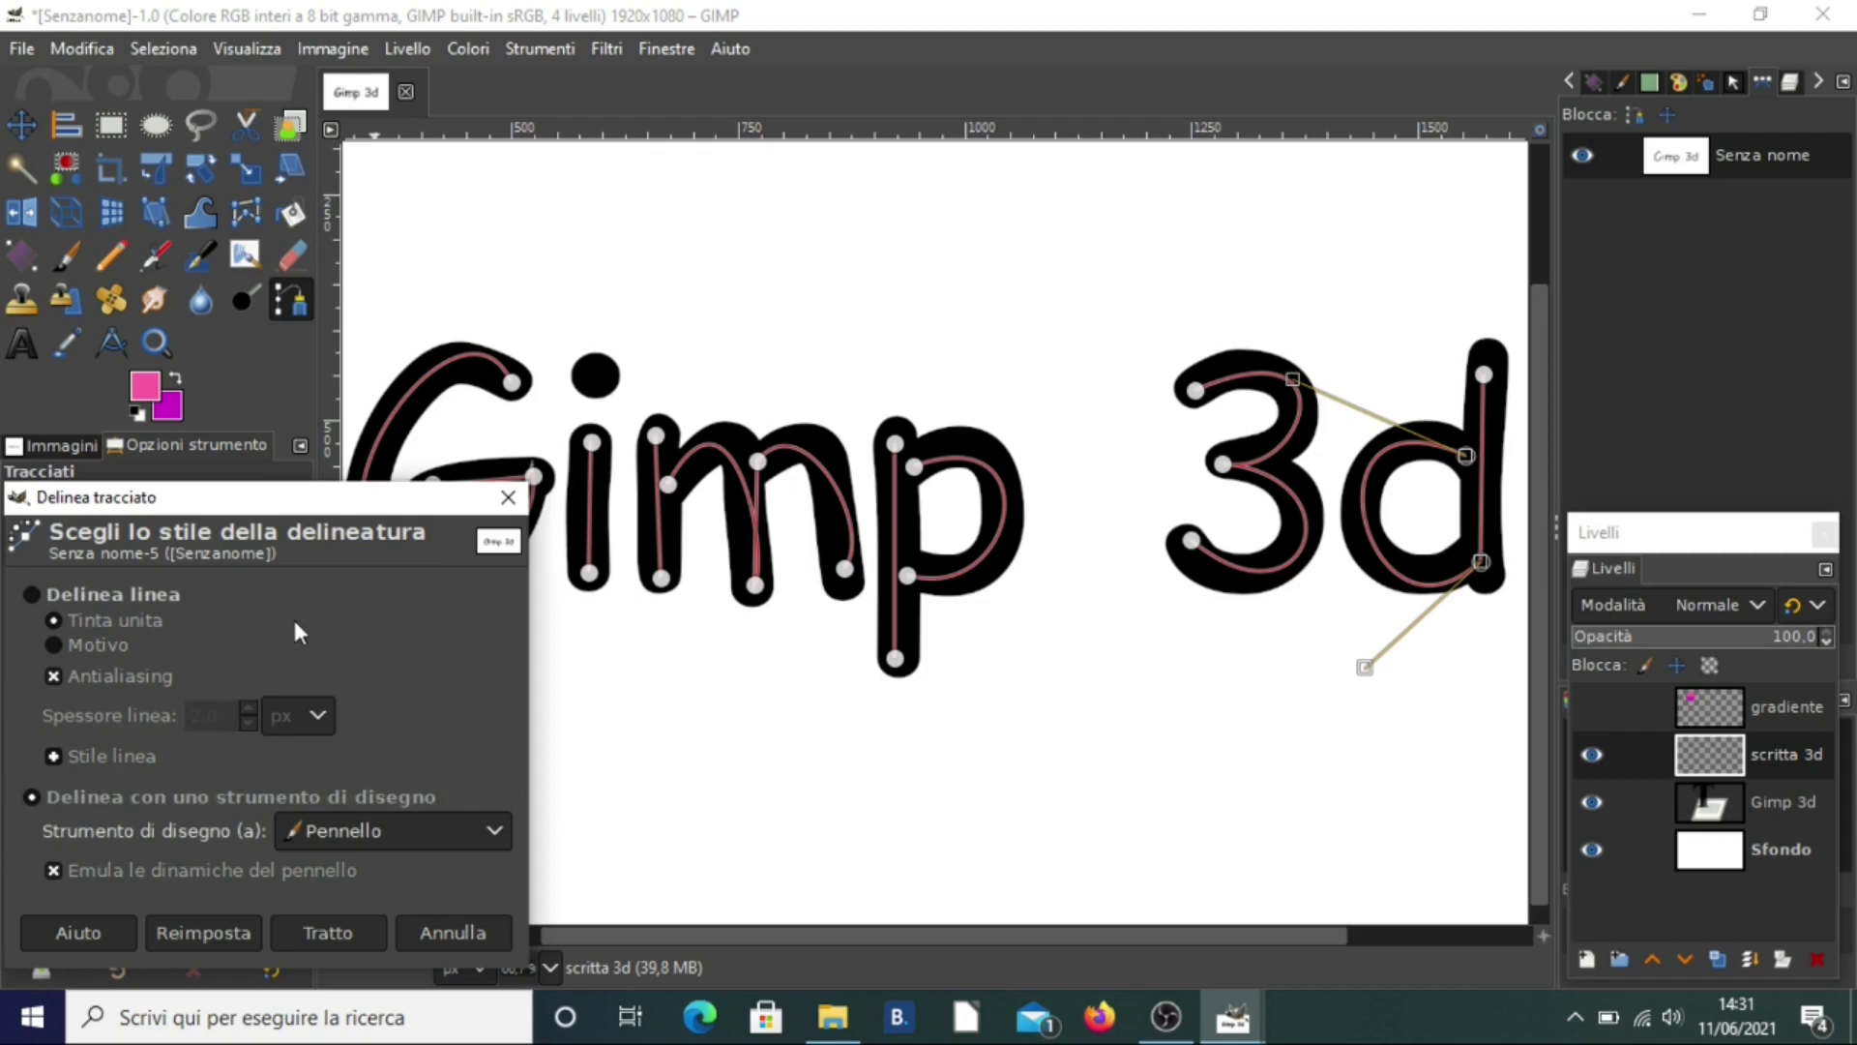
left_click(322, 923)
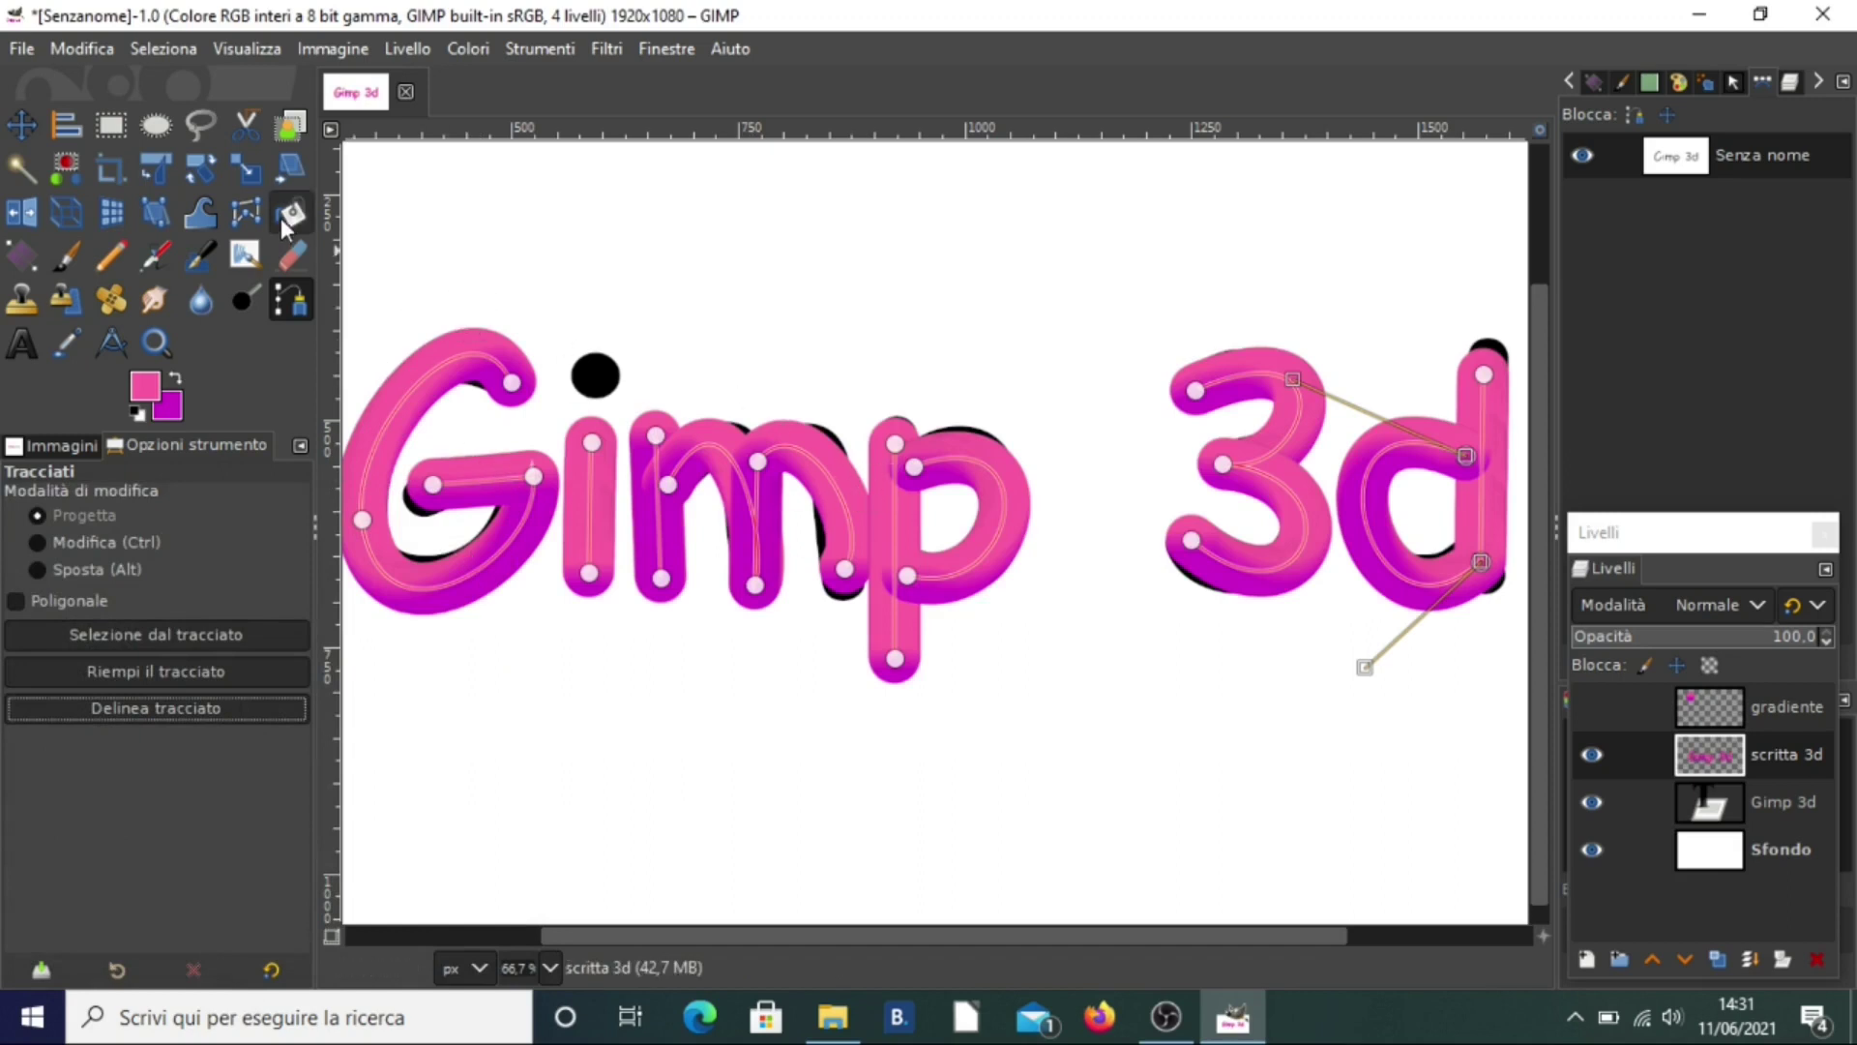
Hide the path outline and the black Gimp 3d layer, keeping the Sfondo background visible
left_click(22, 127)
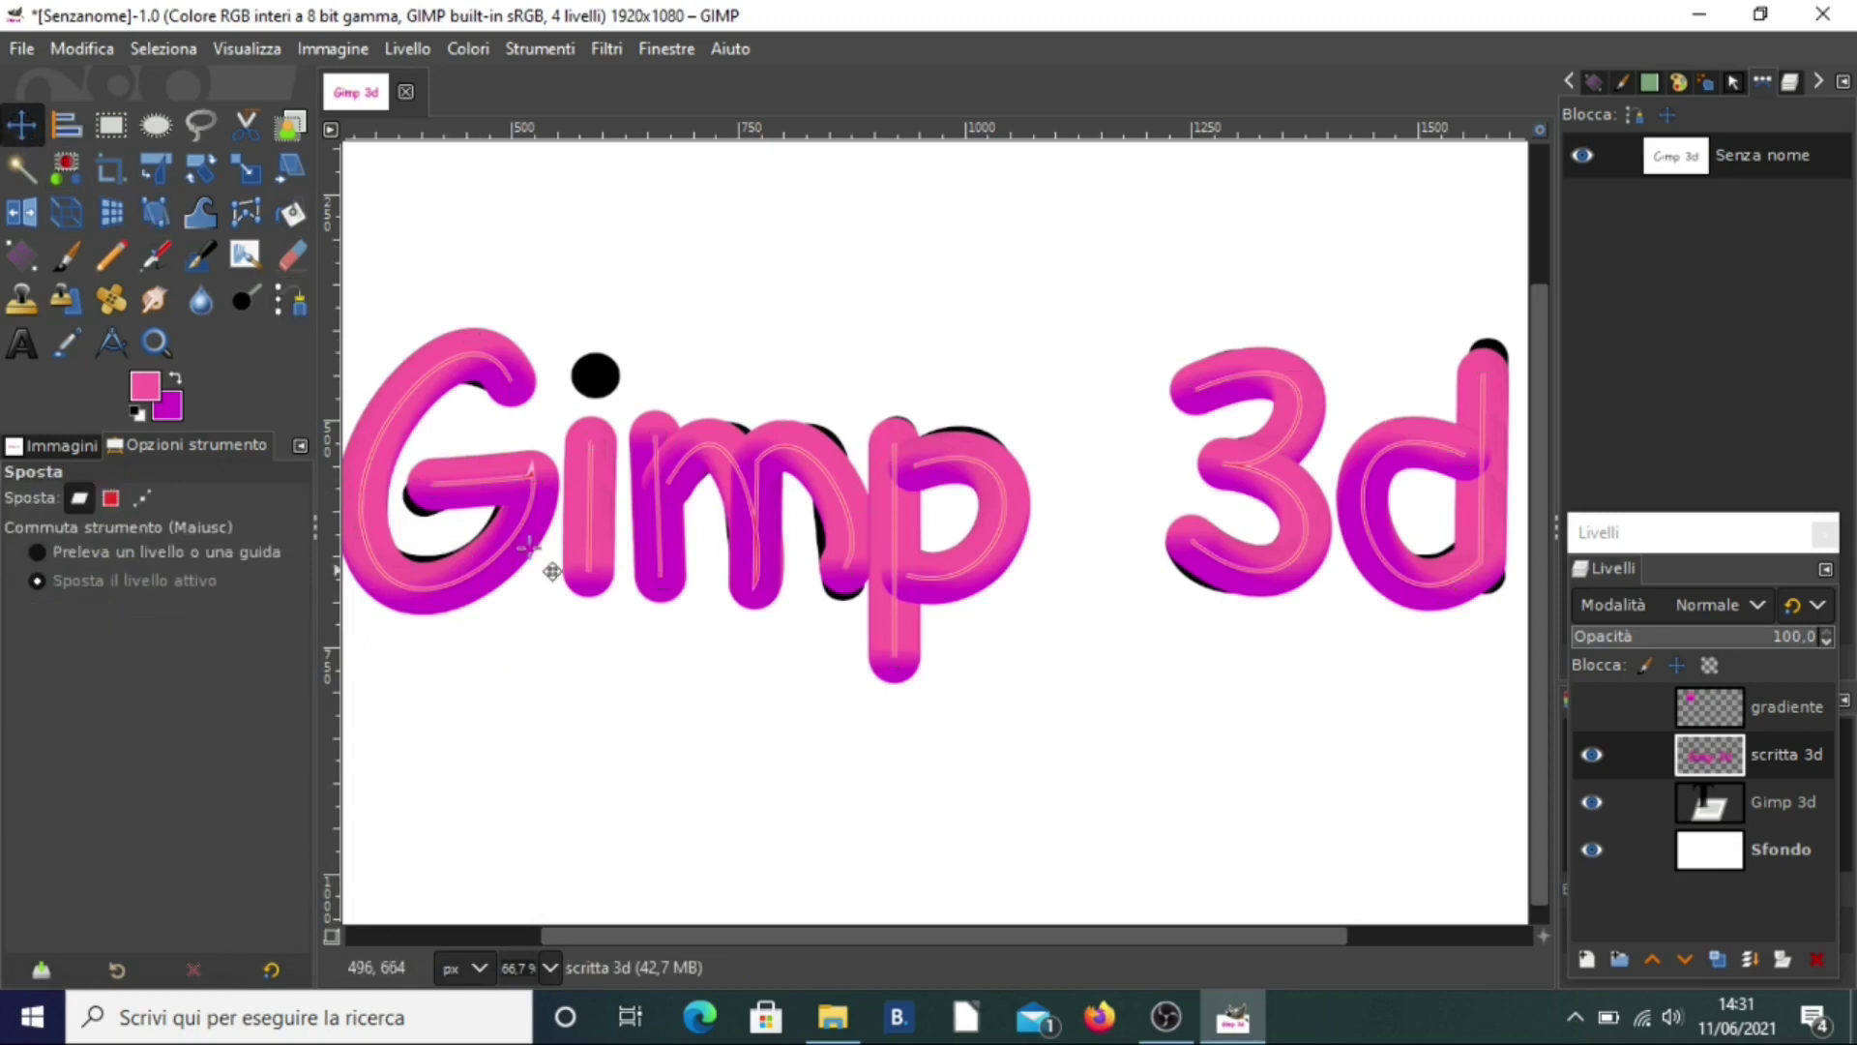
left_click(1585, 157)
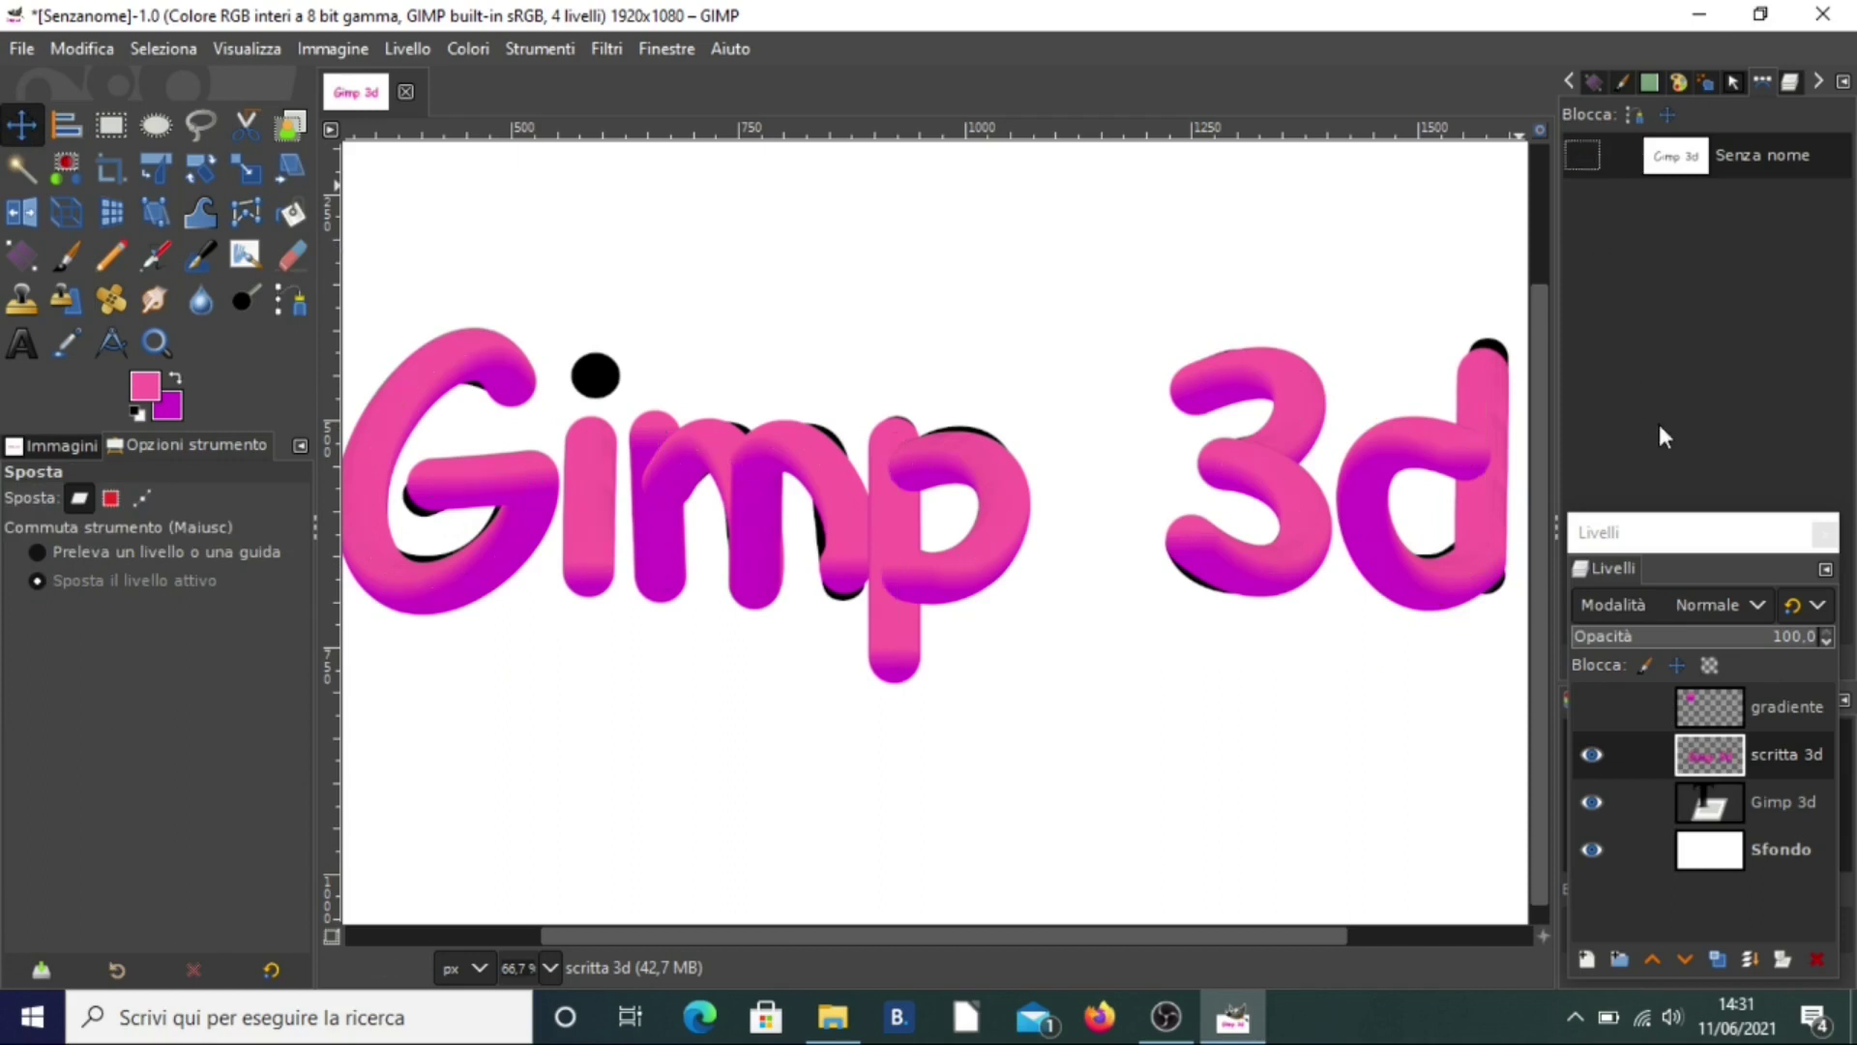
left_click(1590, 803)
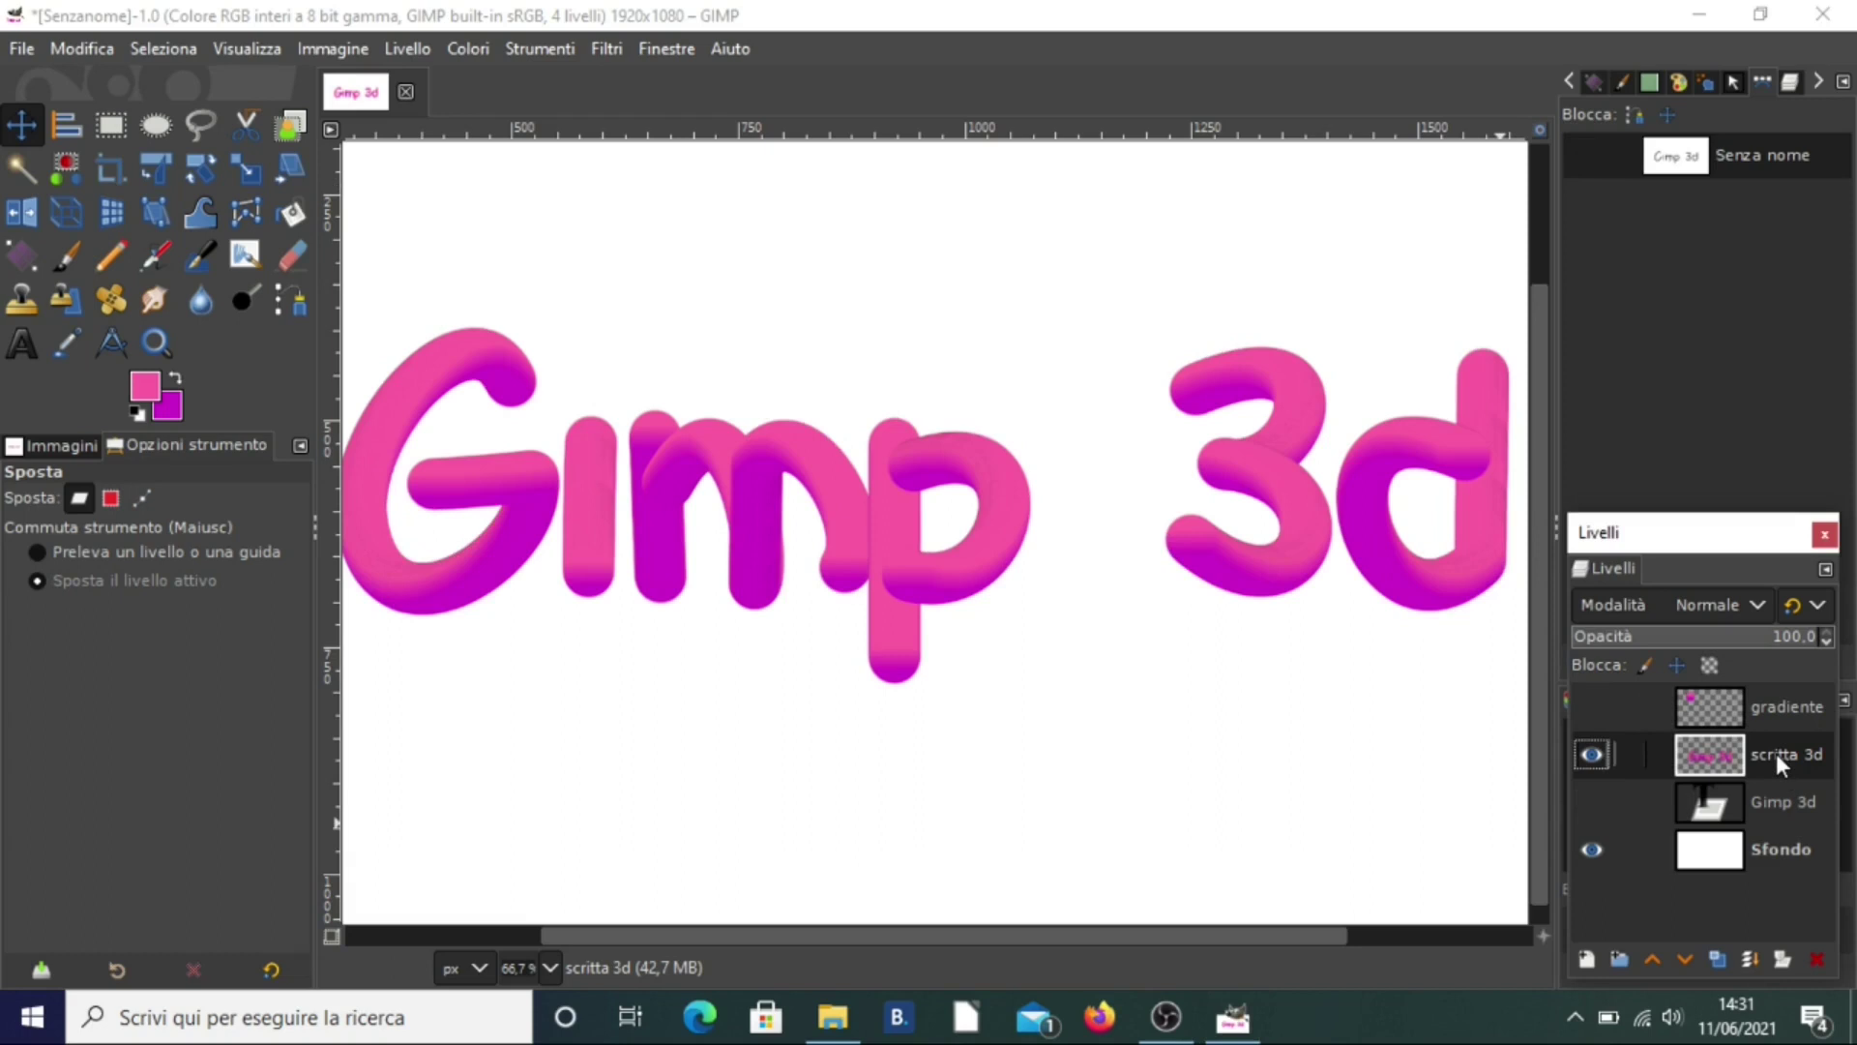
left_click(1592, 850)
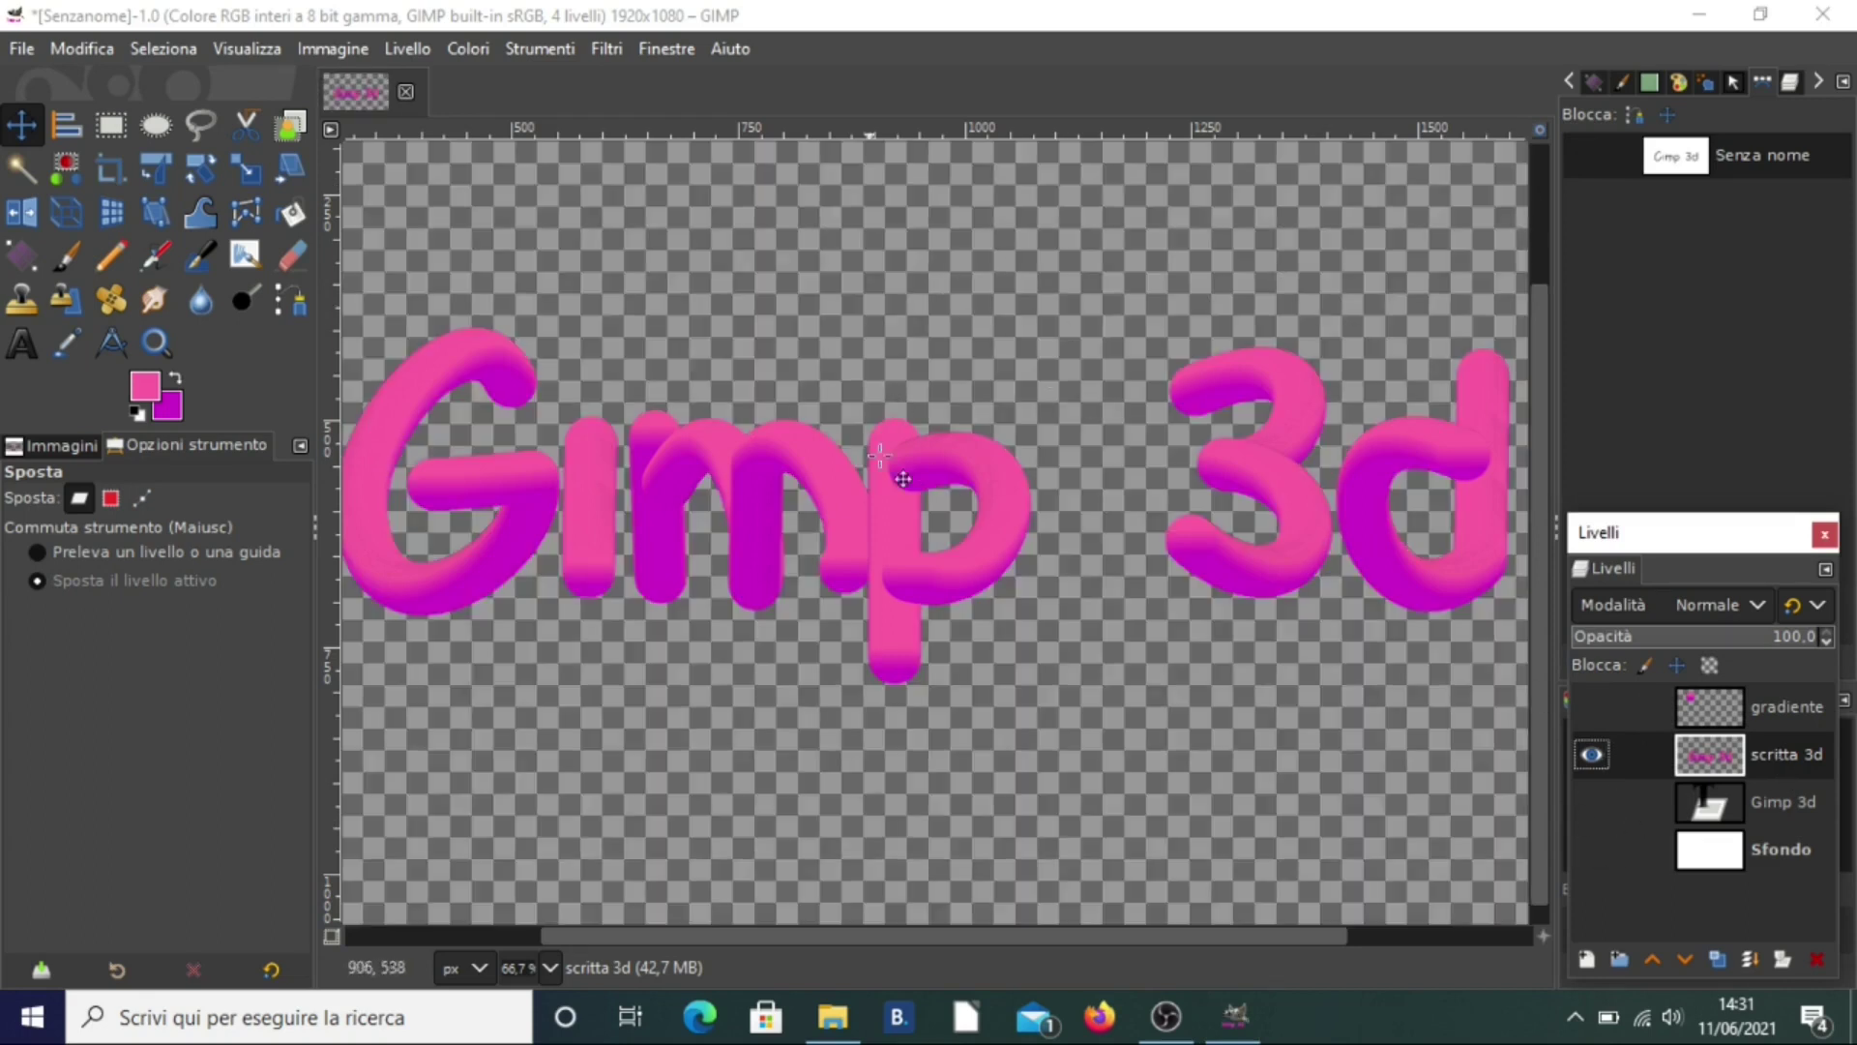
left_click(1591, 850)
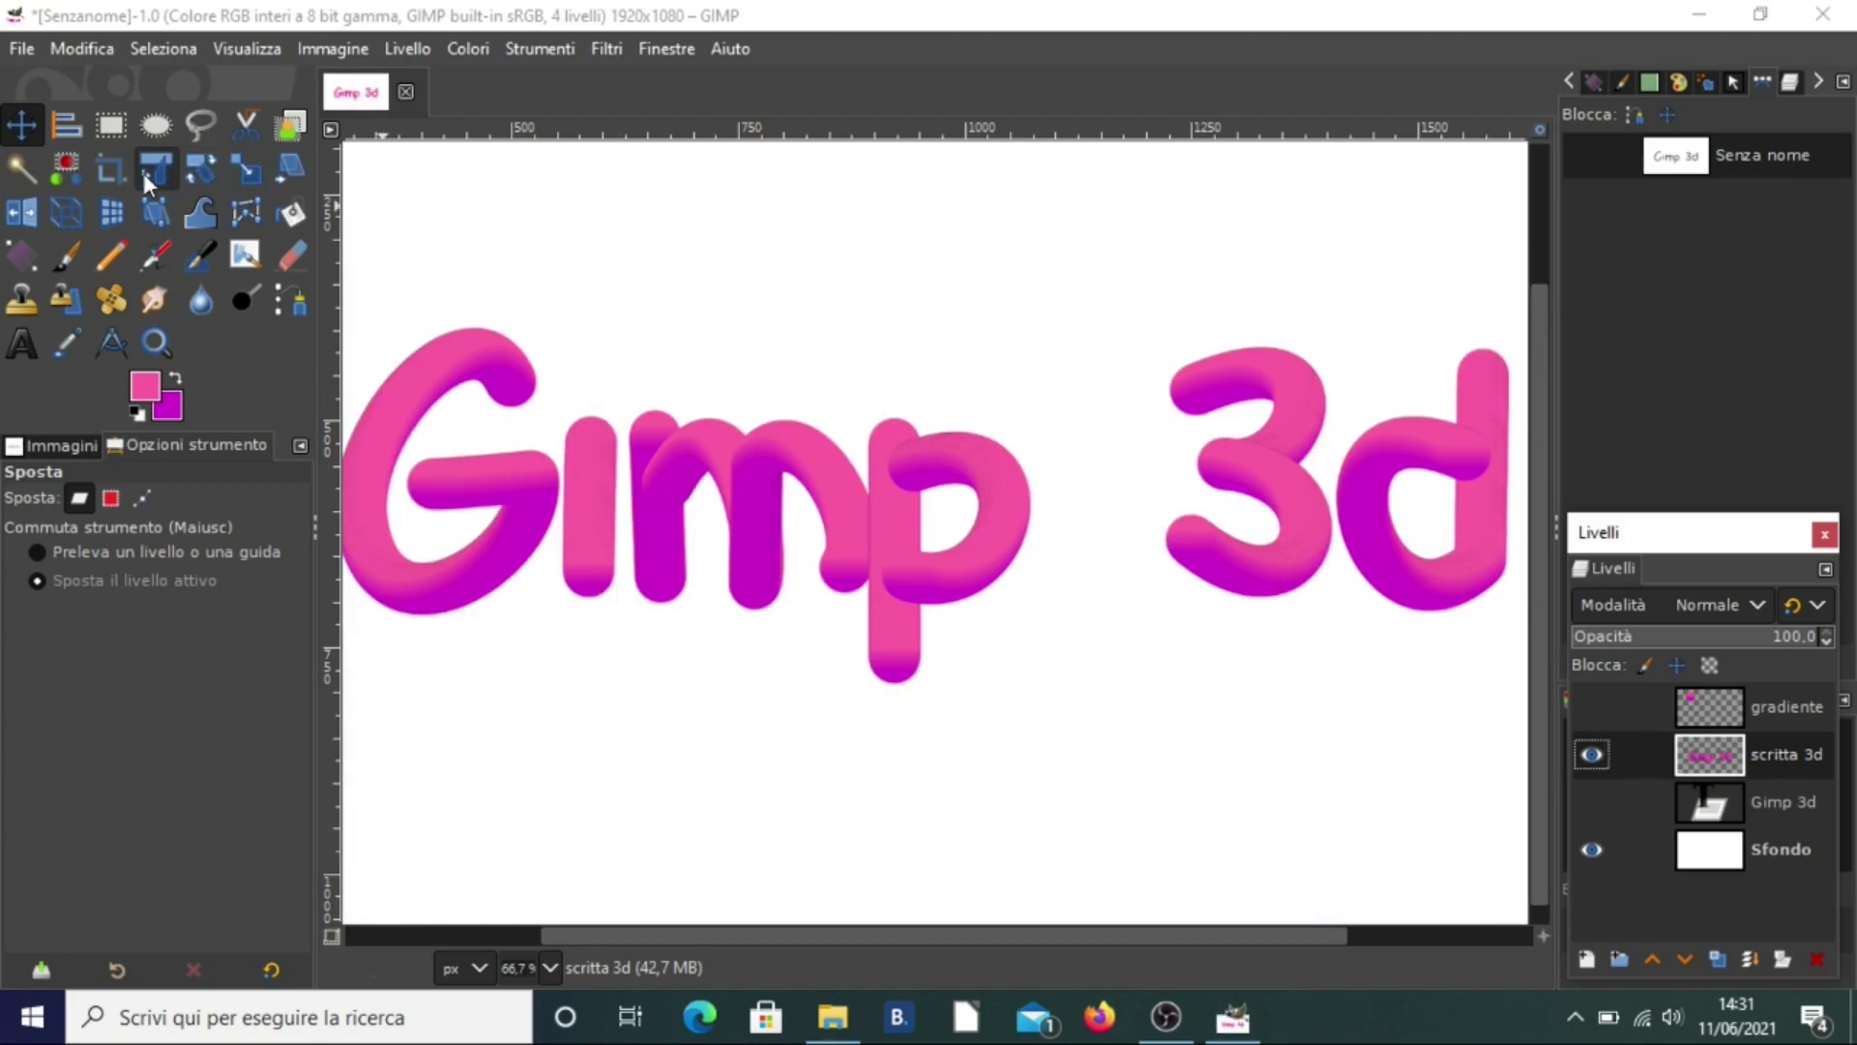
Apply a perspective tilt to the scritta 3d layer and hide the Sfondo background
left_click(72, 205)
left_click(1773, 751)
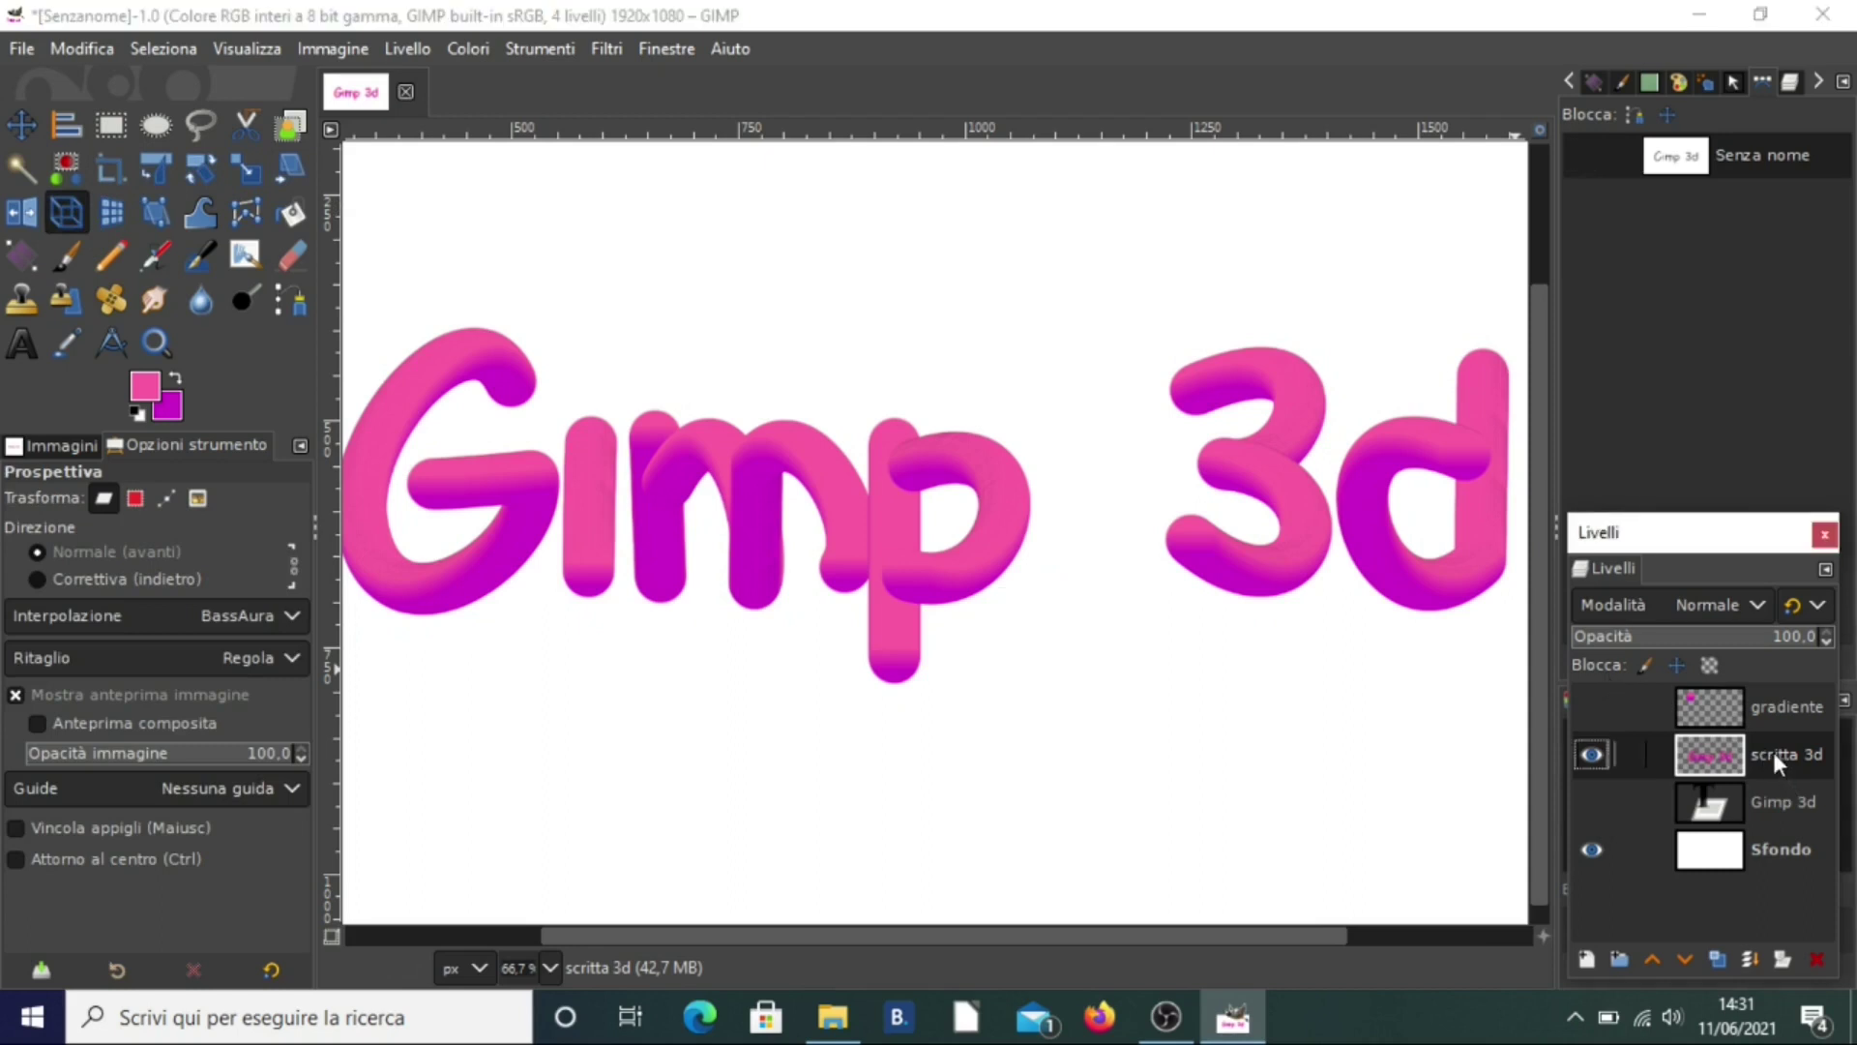
left_click(592, 486)
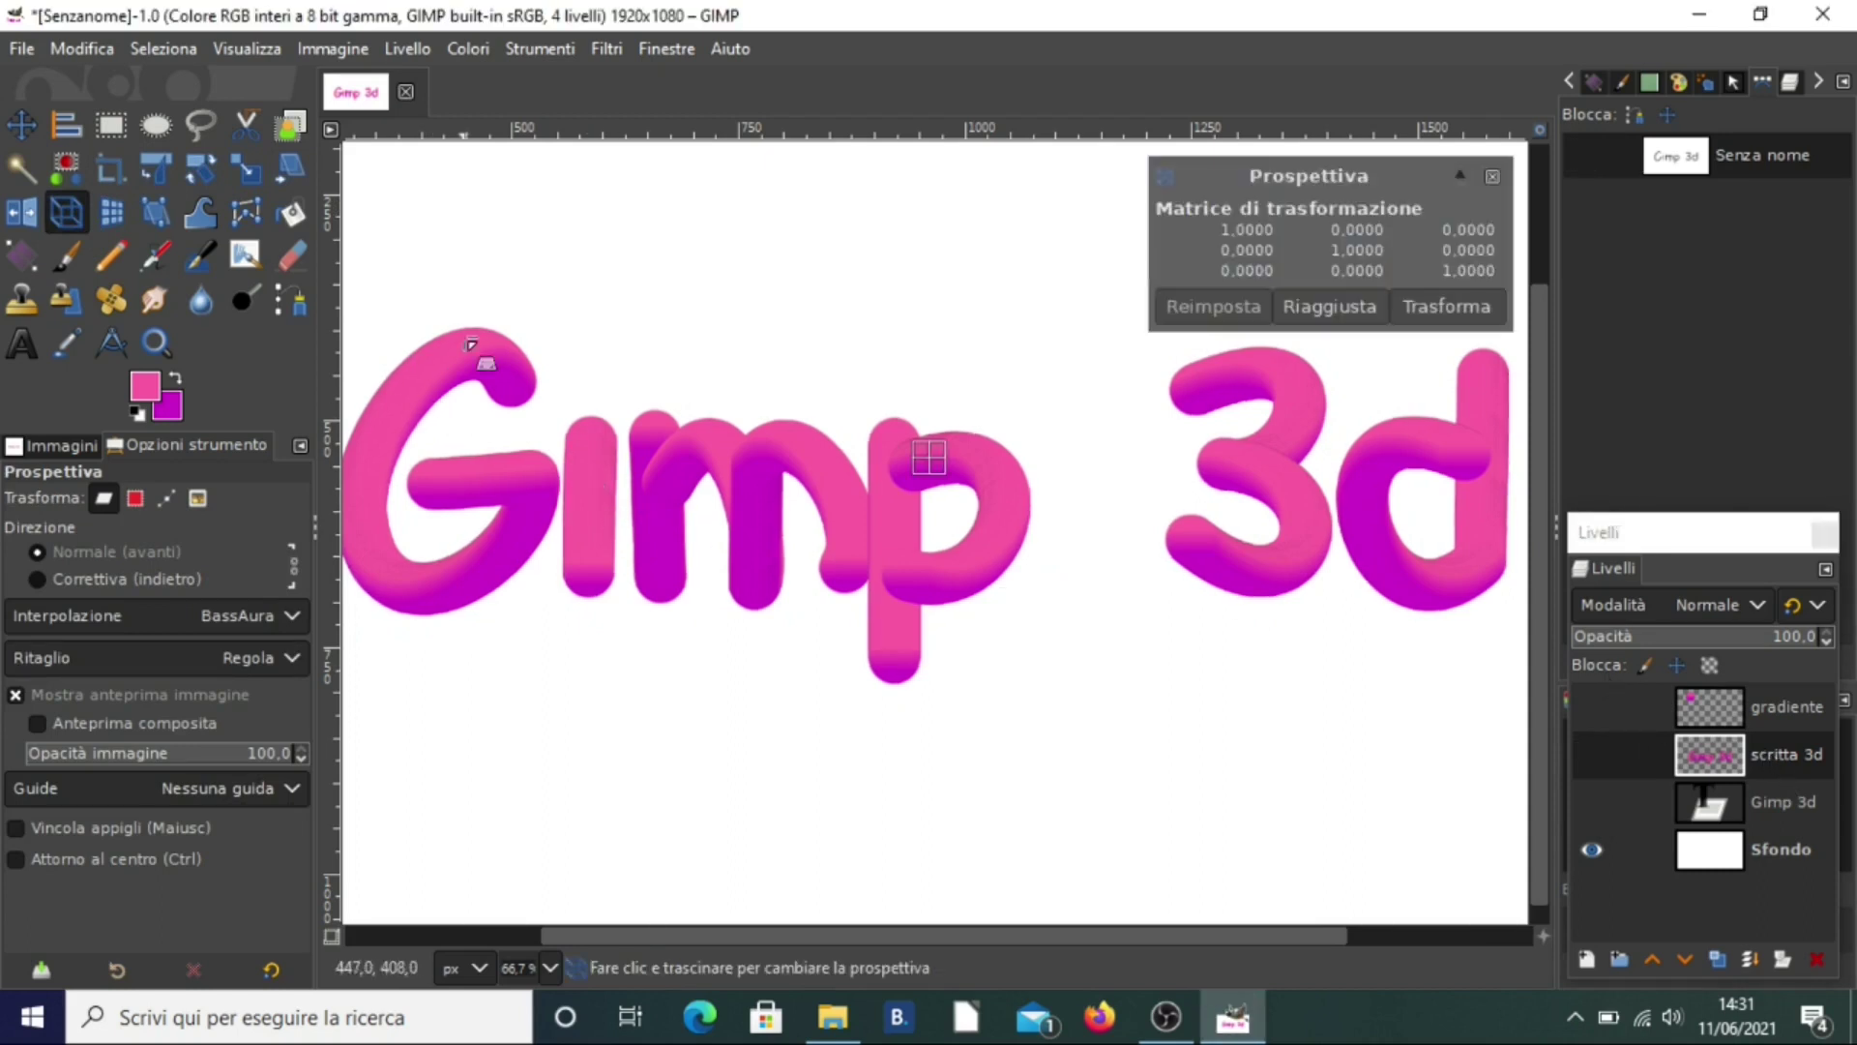
left_click_drag(499, 374, 577, 319)
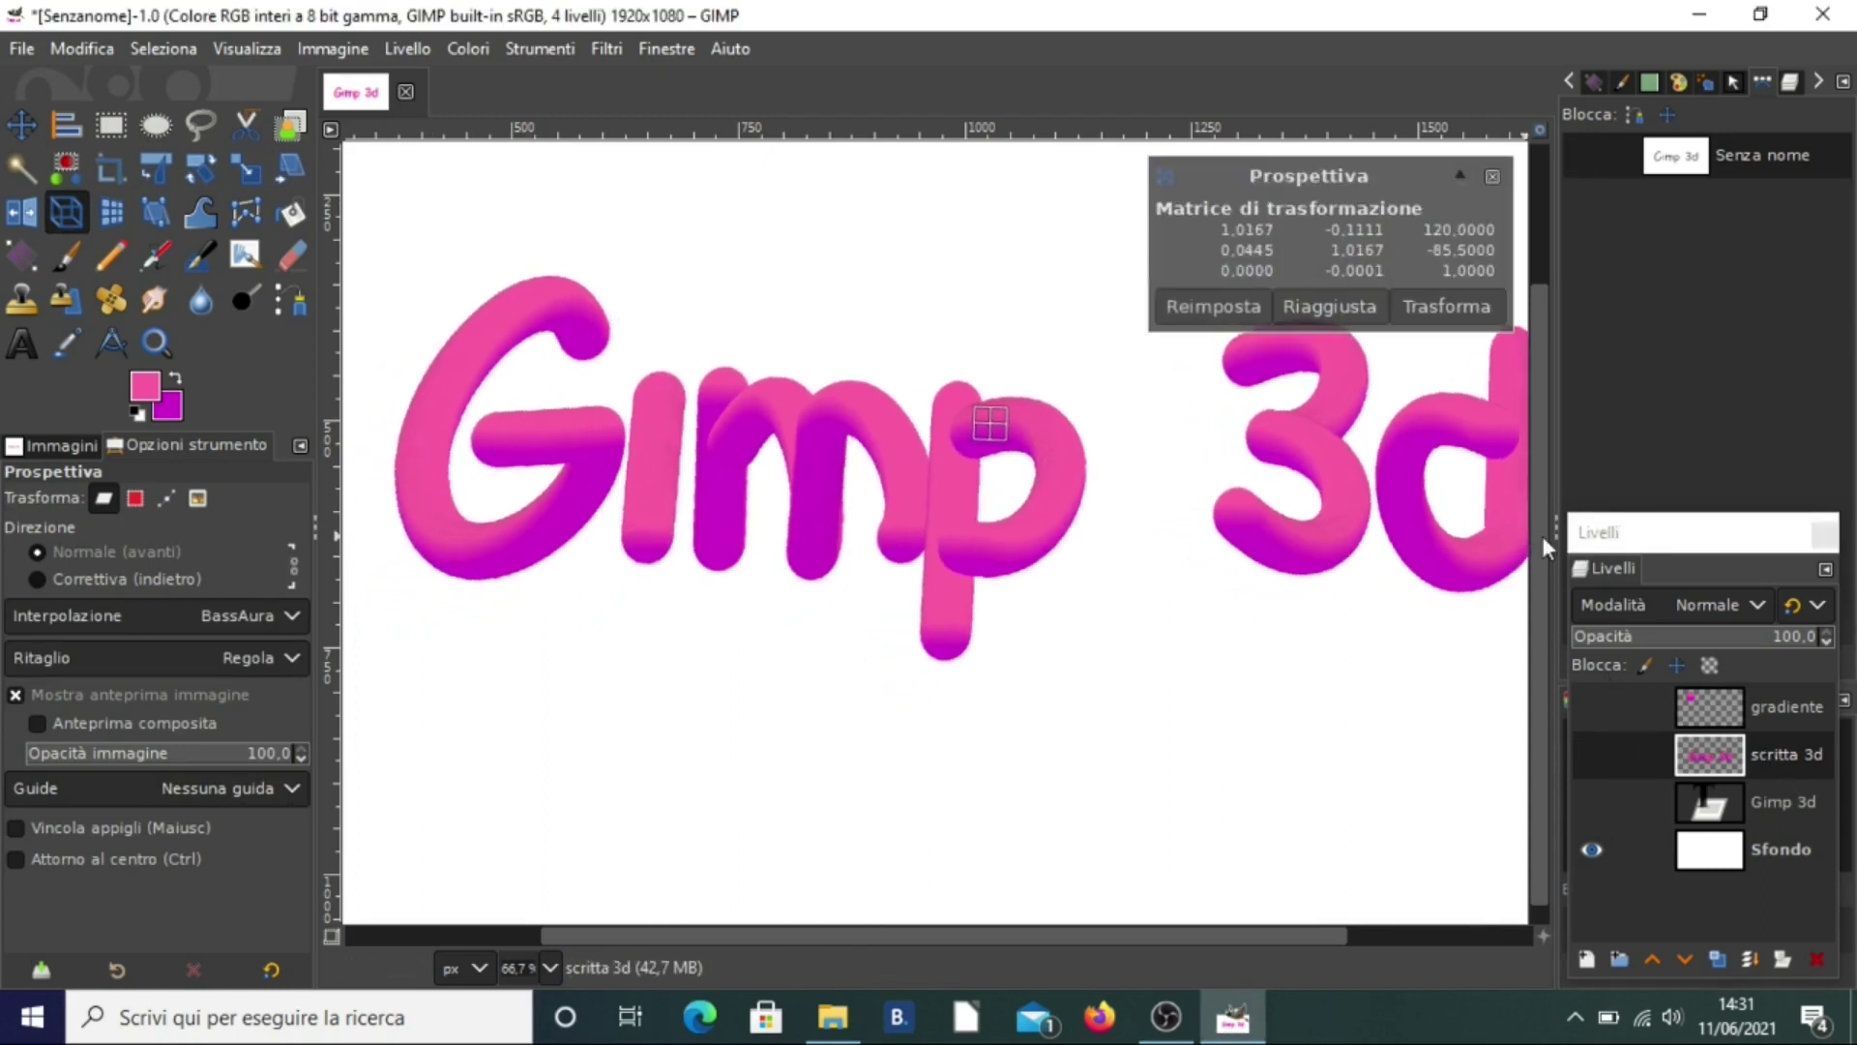
left_click(1591, 849)
mouse_move(1355, 552)
left_mouse_down()
mouse_move(1014, 573)
mouse_move(1101, 700)
mouse_move(1235, 711)
mouse_move(1308, 761)
mouse_move(1291, 766)
left_mouse_up()
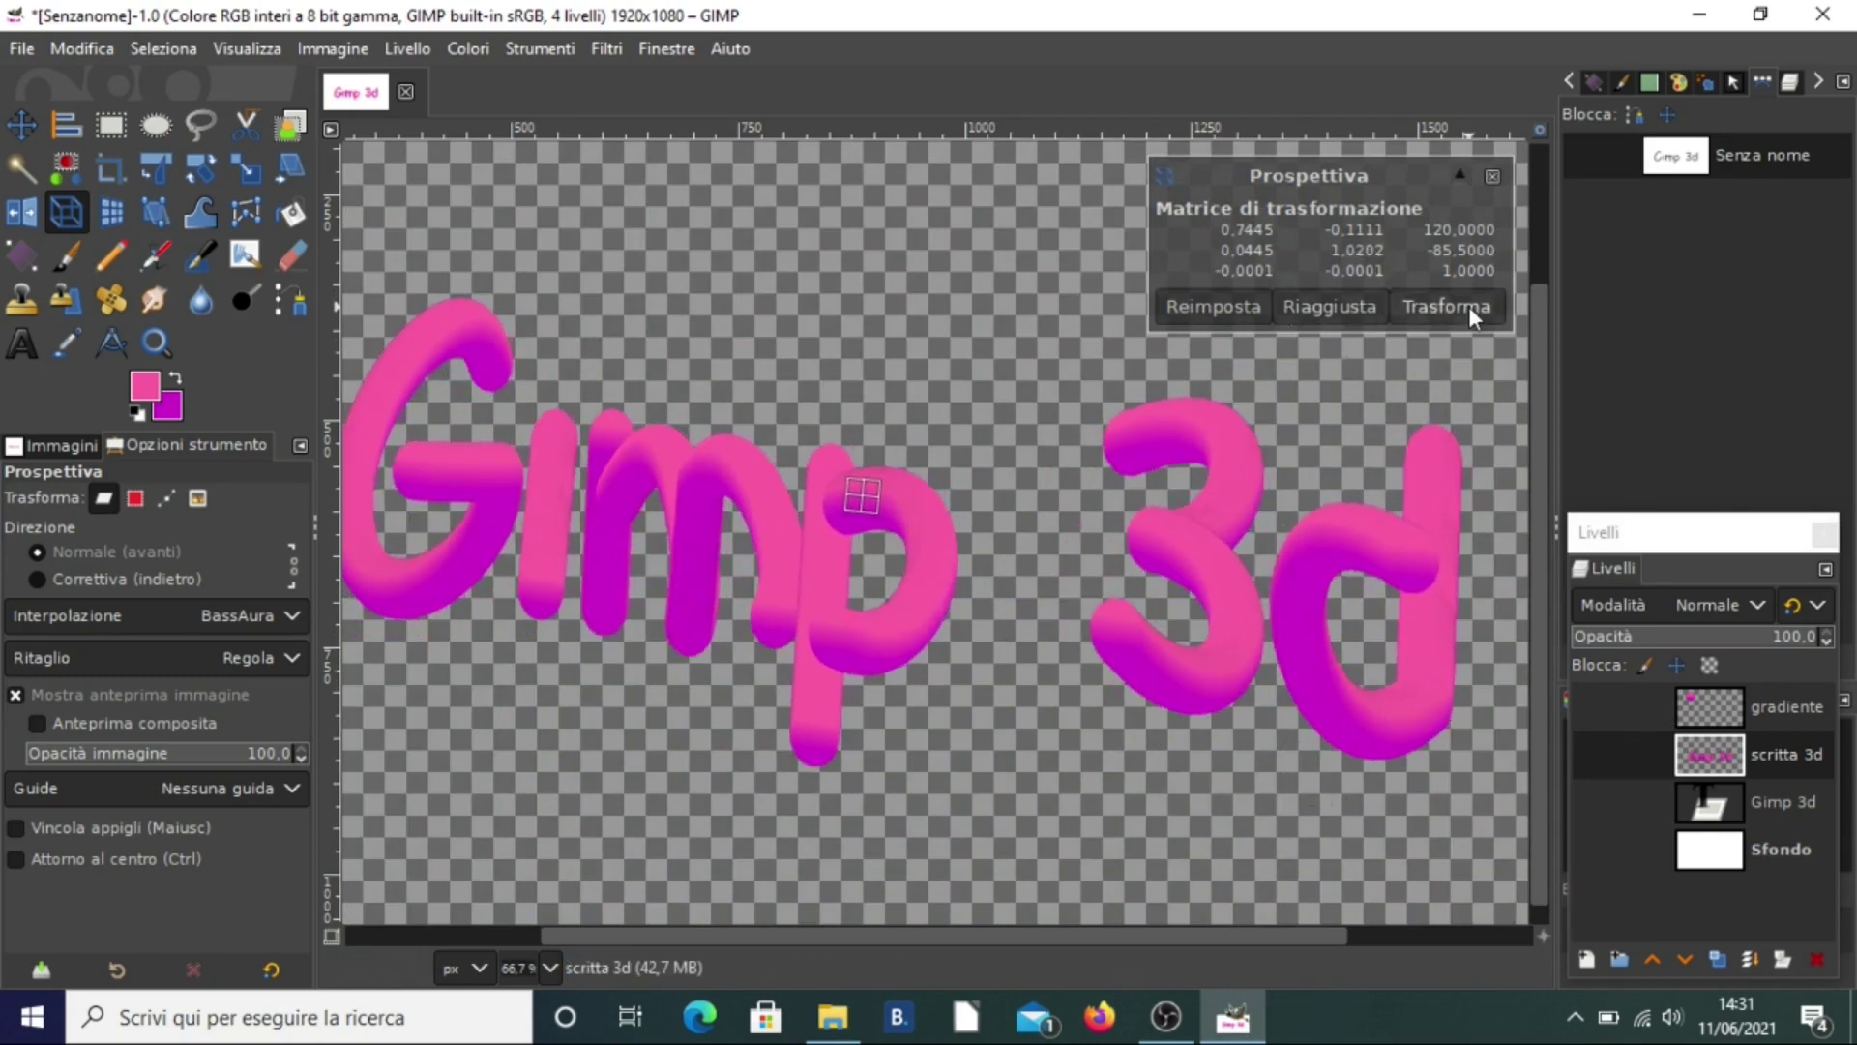
left_click(1469, 305)
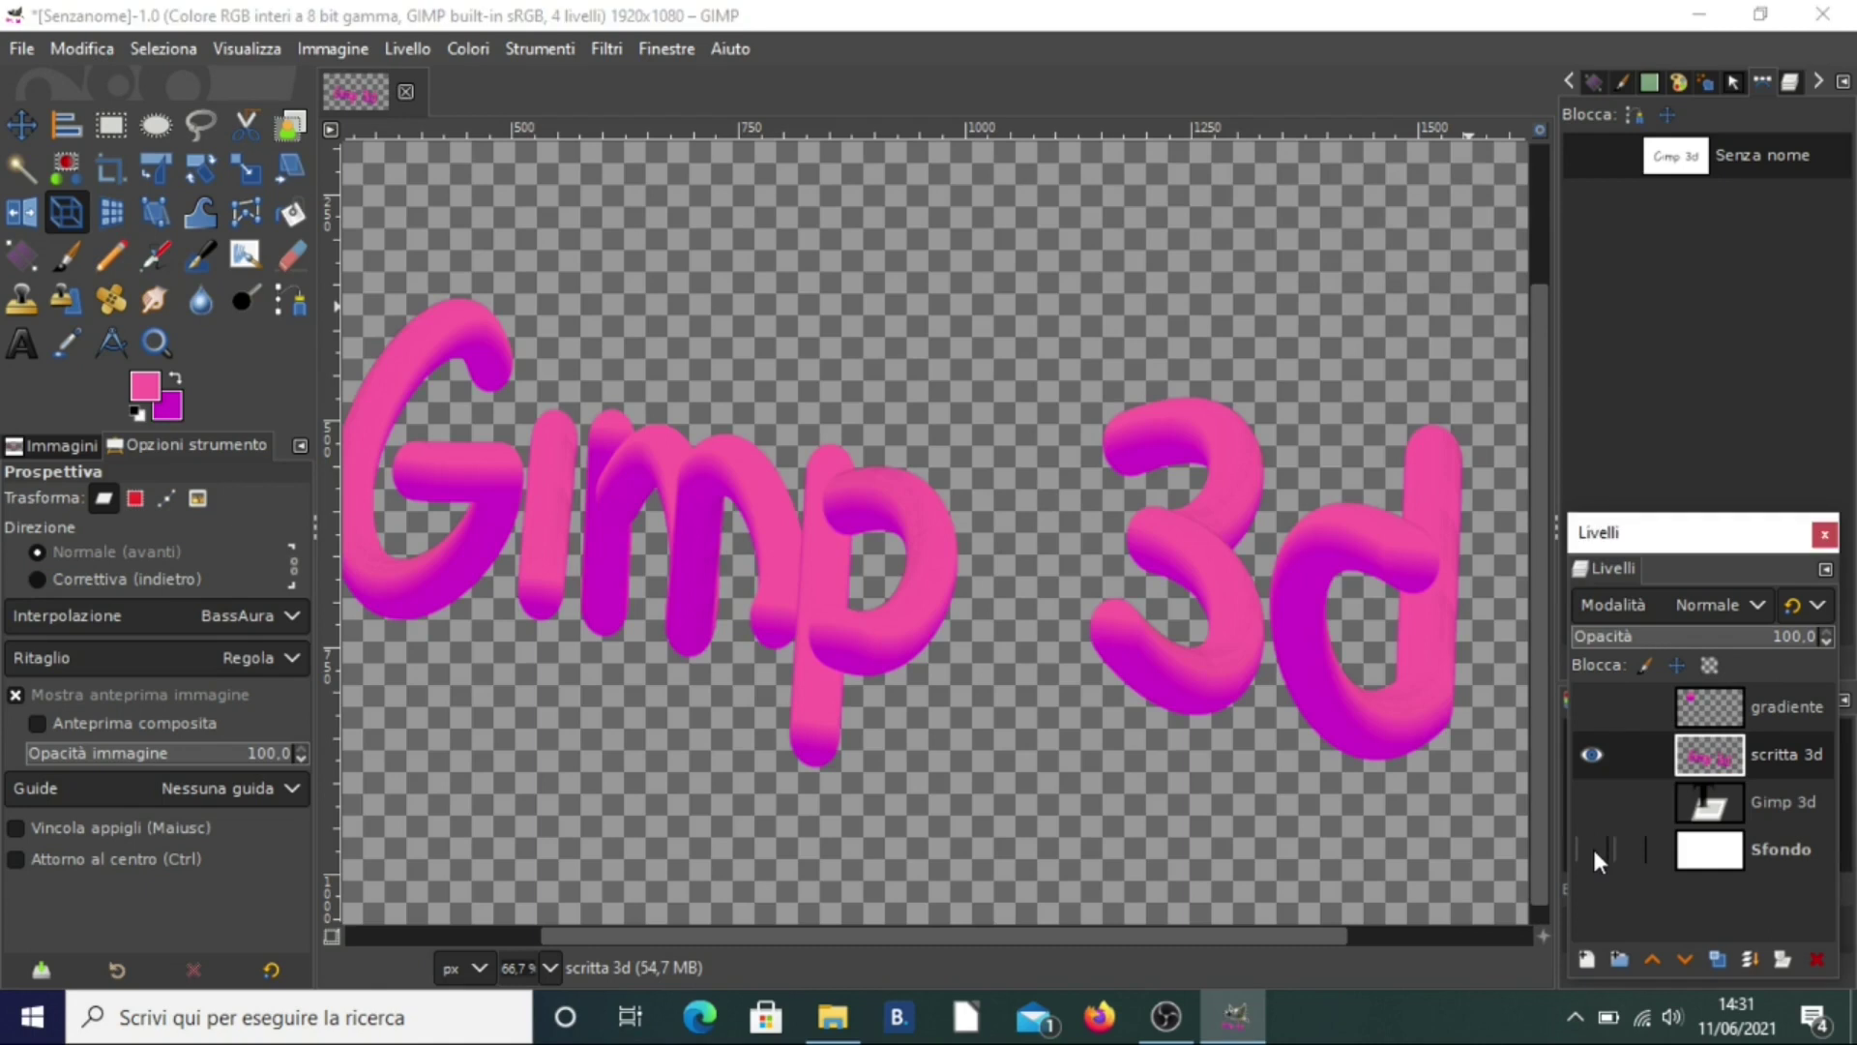
left_click(1592, 847)
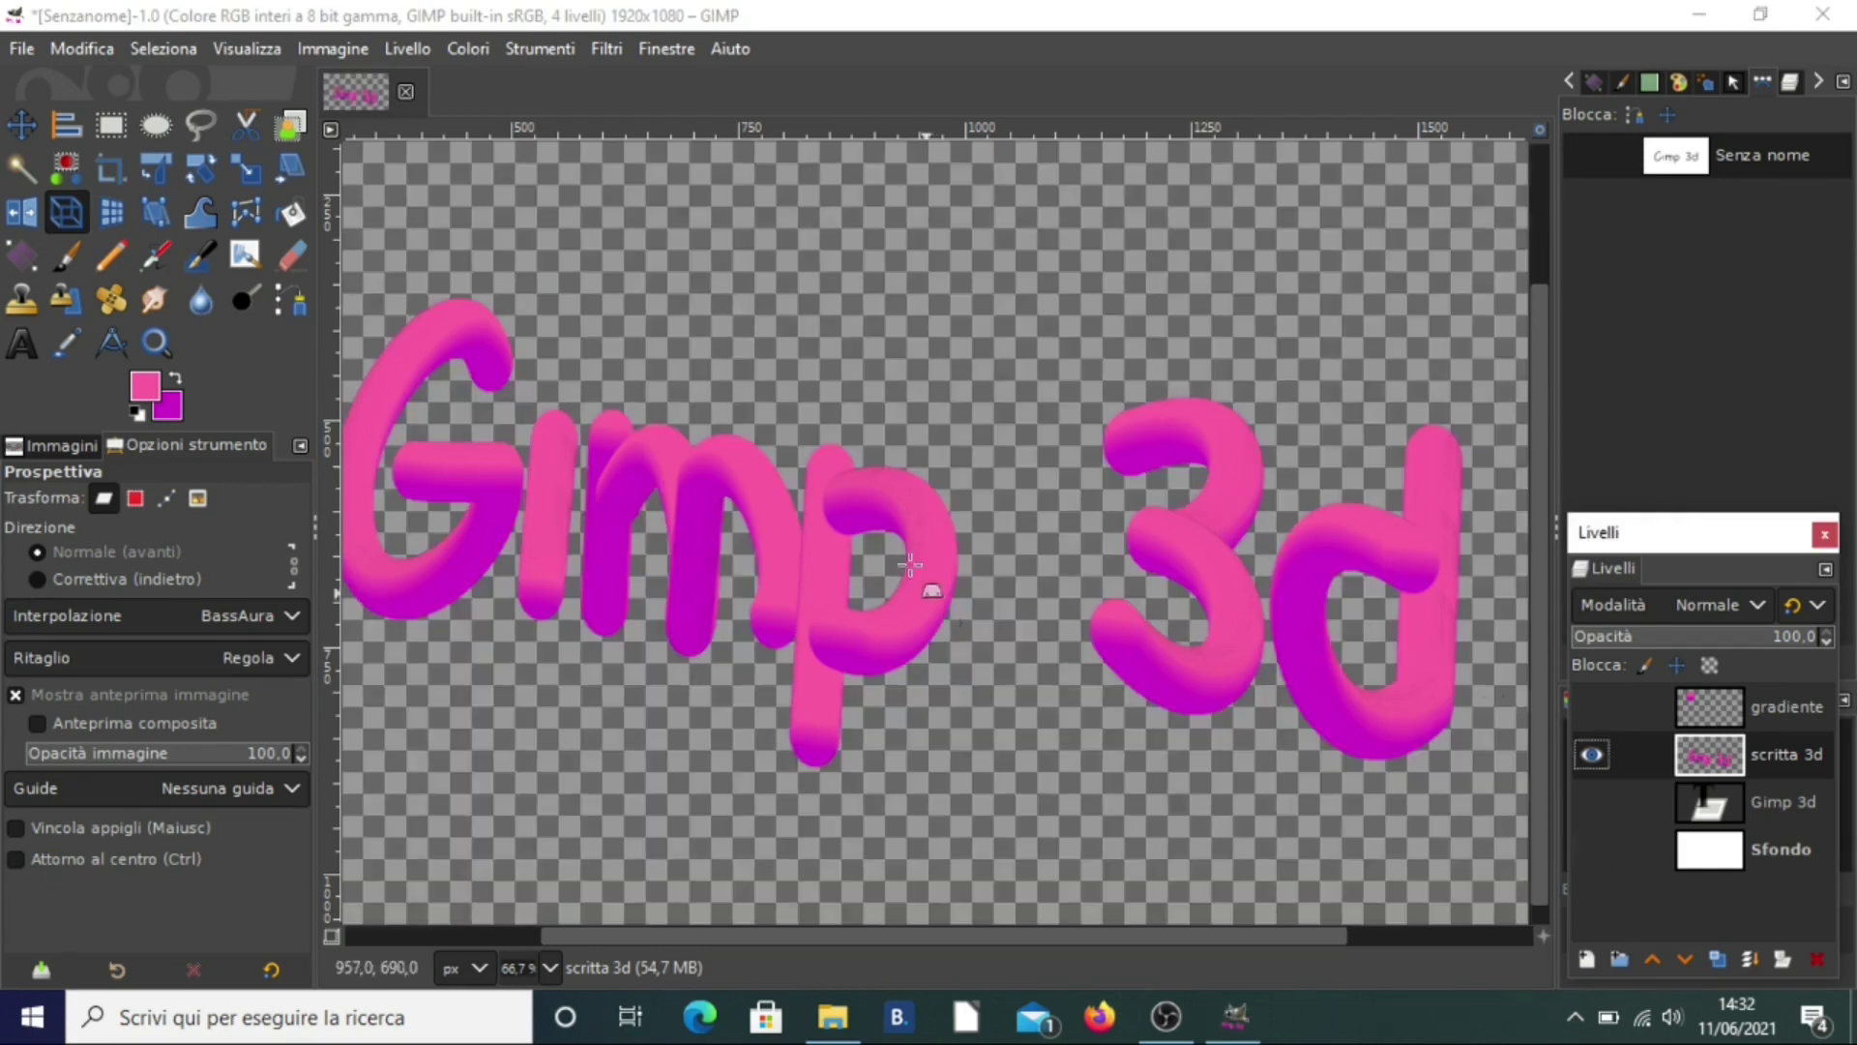